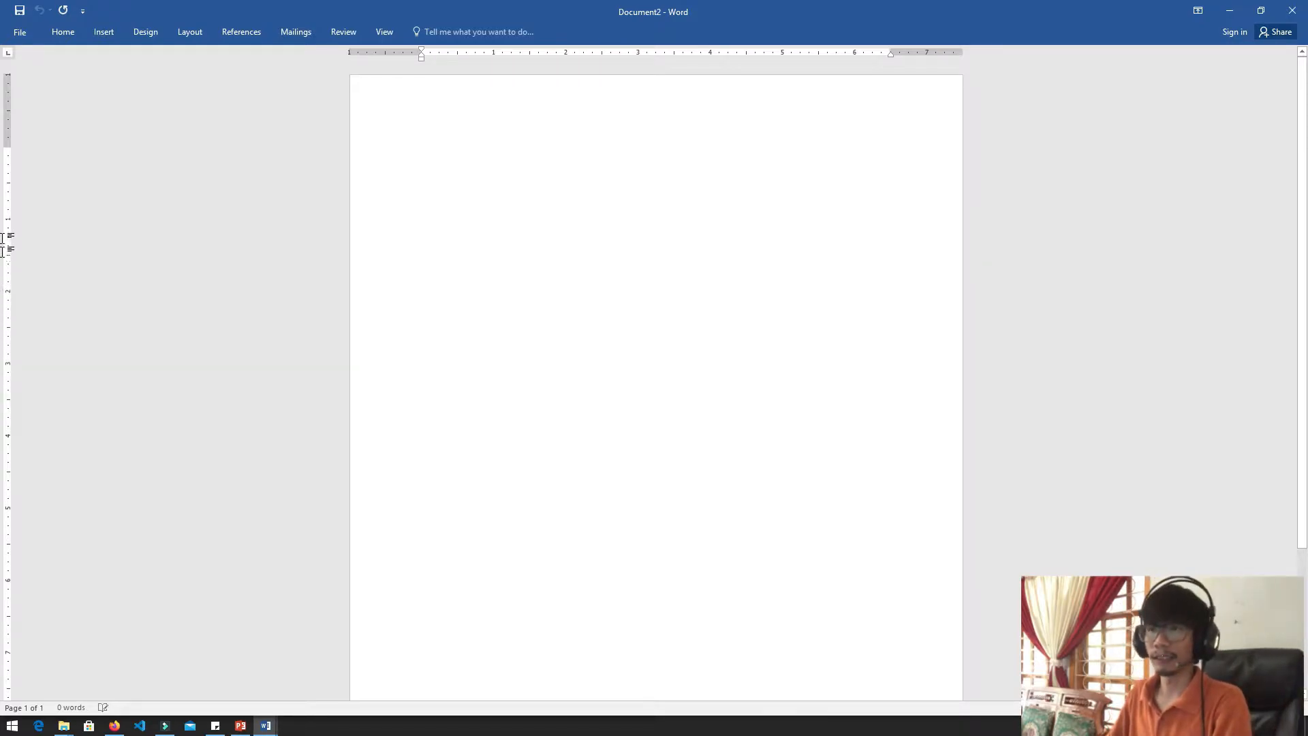
Examine the header and footer areas of the blank page, then return to the body text
{"action": "double_click", "coordinate": [525, 100]}
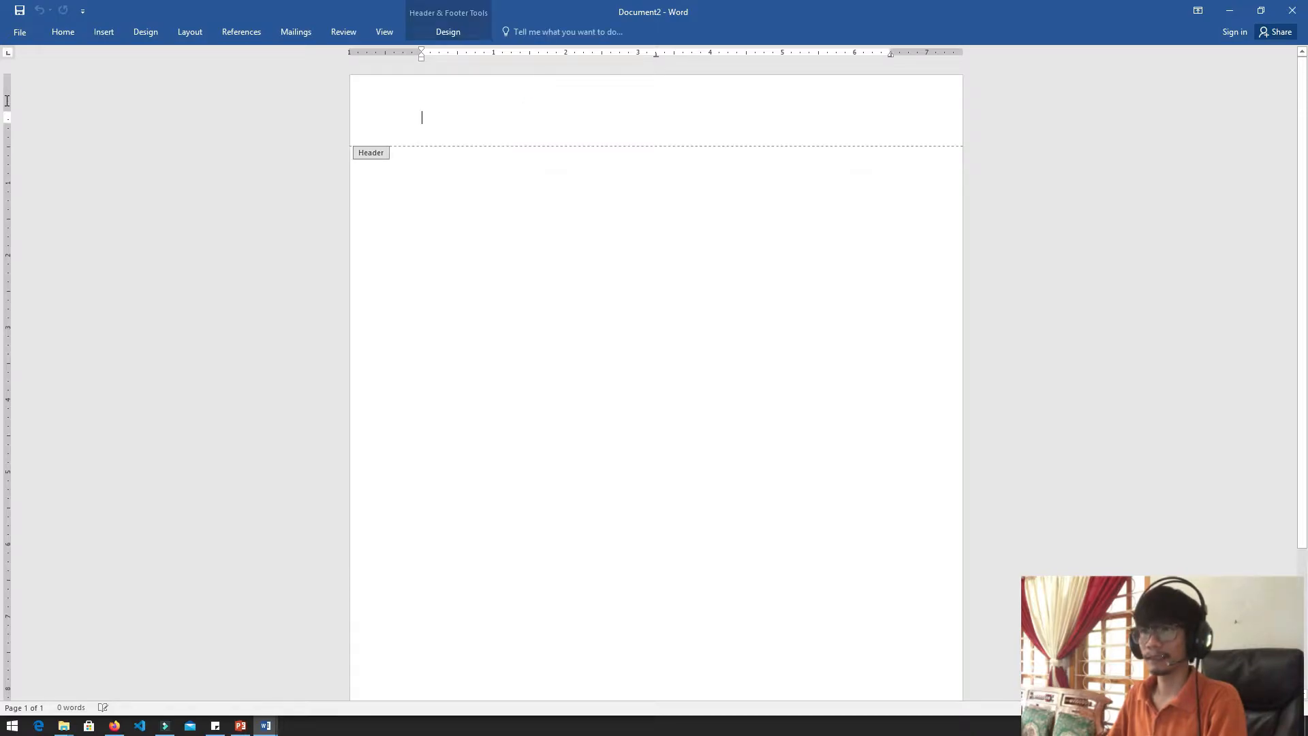
{"action": "scroll", "coordinate": [2, 600], "scroll_direction": "down", "scroll_amount": 4}
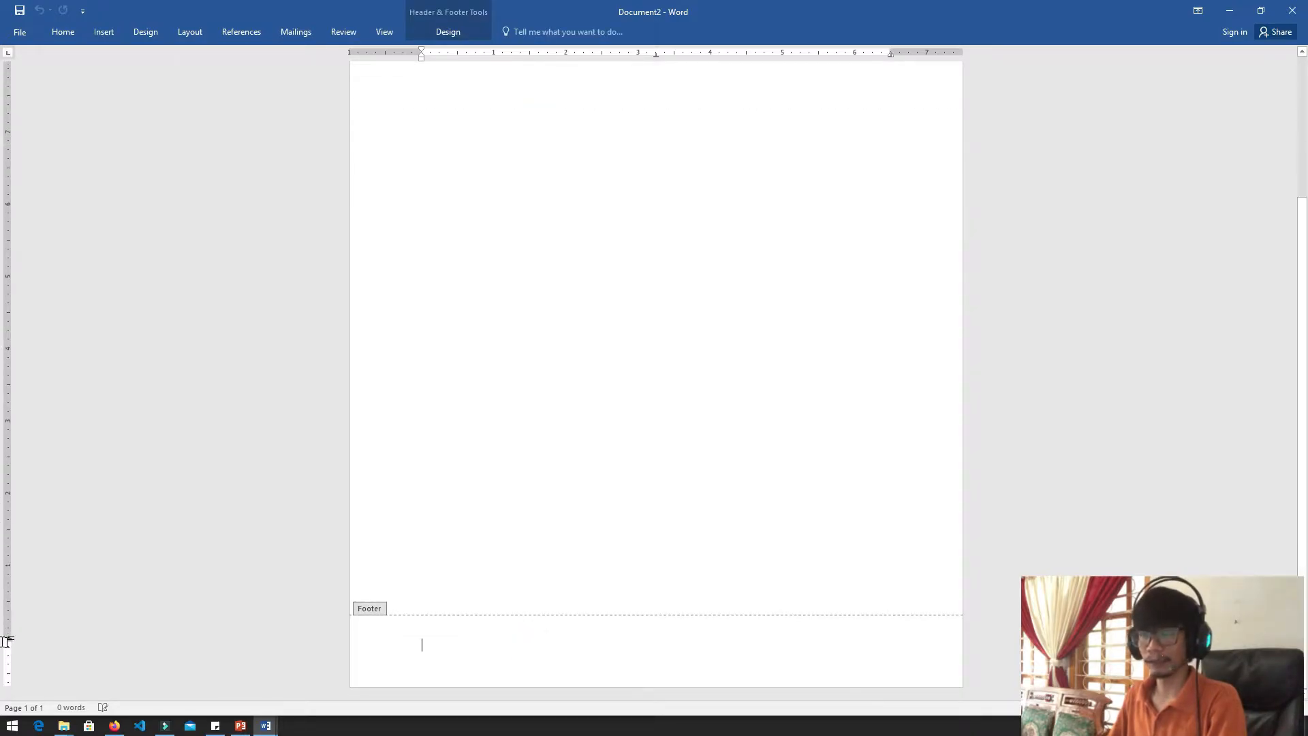
{"action": "scroll", "coordinate": [3, 600], "scroll_direction": "up", "scroll_amount": 4}
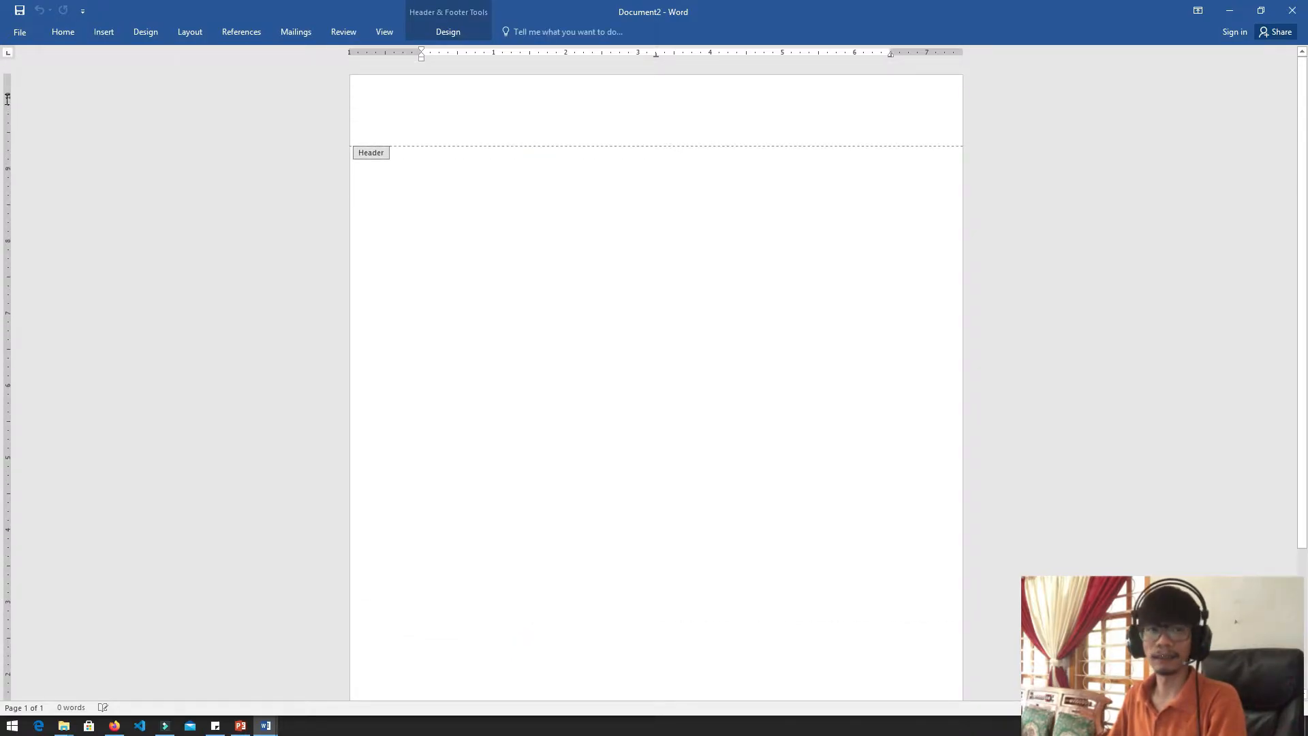
{"action": "scroll", "coordinate": [4, 614], "scroll_direction": "down", "scroll_amount": 4}
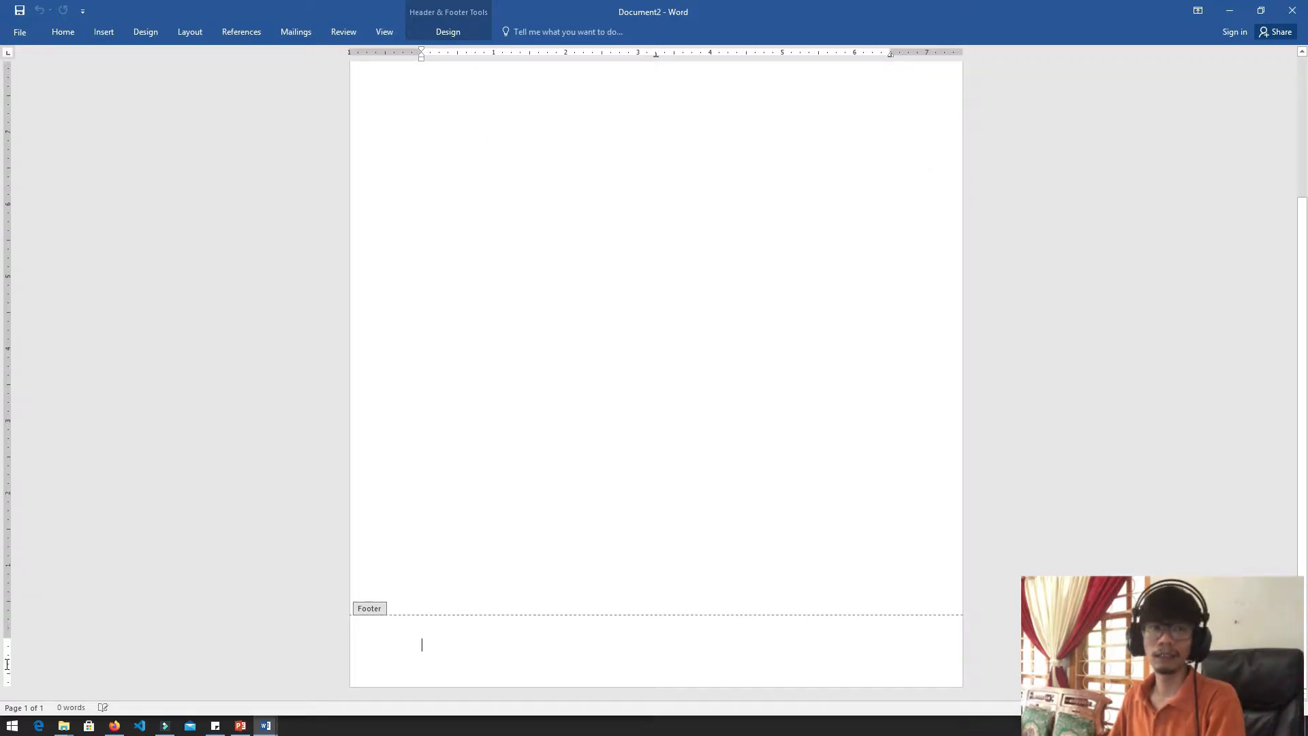
{"action": "scroll", "coordinate": [2, 368], "scroll_direction": "up", "scroll_amount": 4}
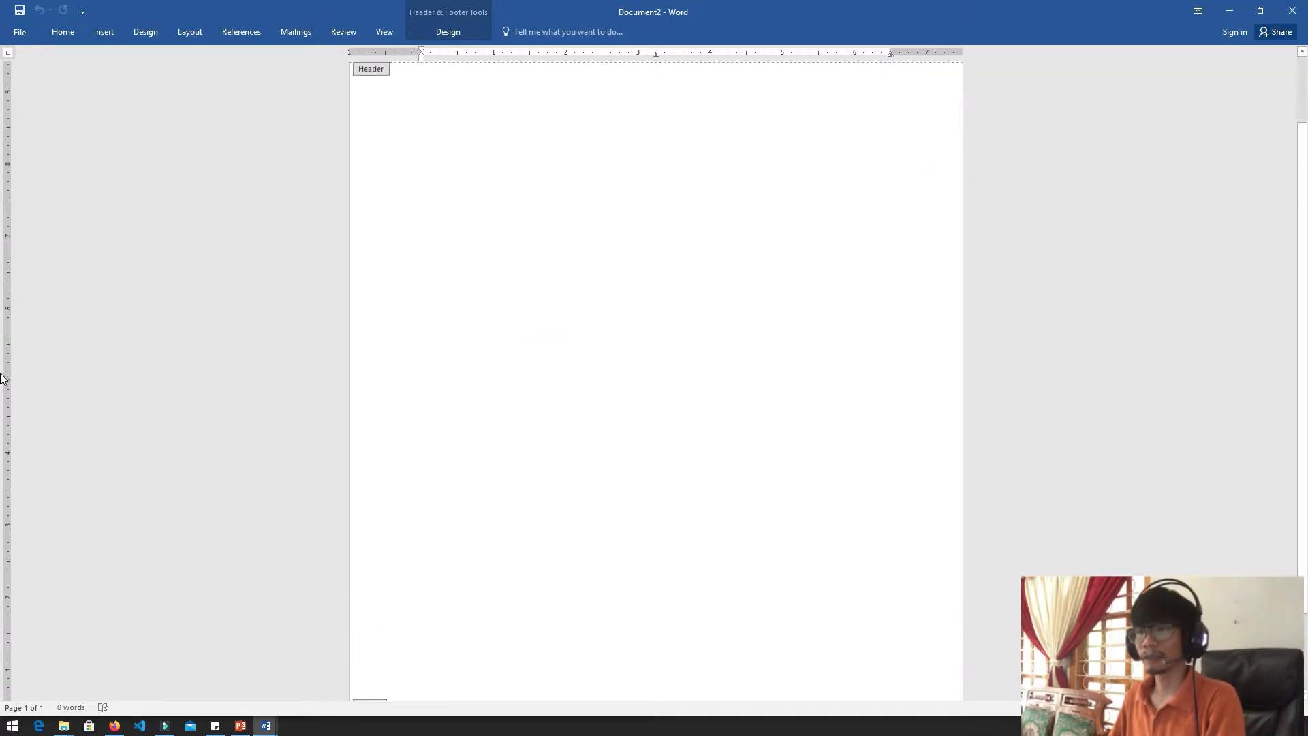
{"action": "scroll", "coordinate": [3, 382], "scroll_direction": "up", "scroll_amount": 1}
{"action": "double_click", "coordinate": [569, 354]}
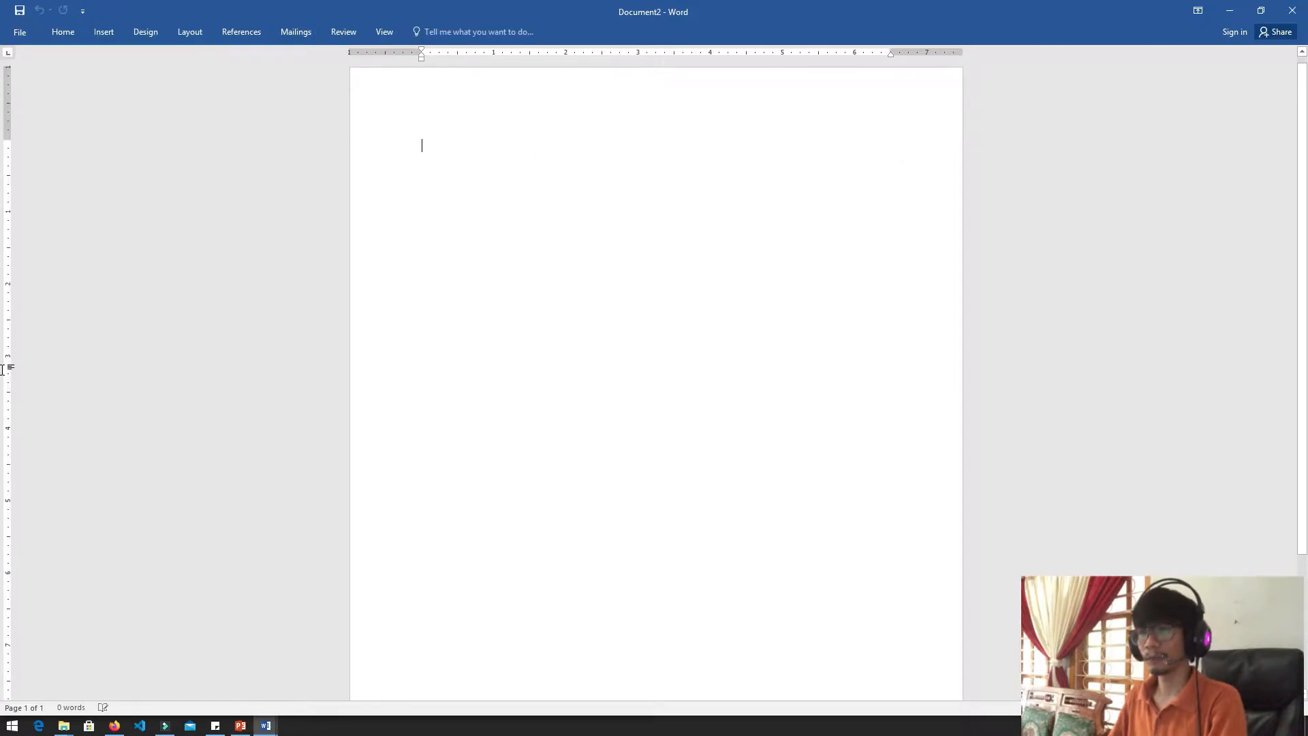
Enter the word "sampul" in the document and set its font size to 72
{"action": "type", "text": "sam"}
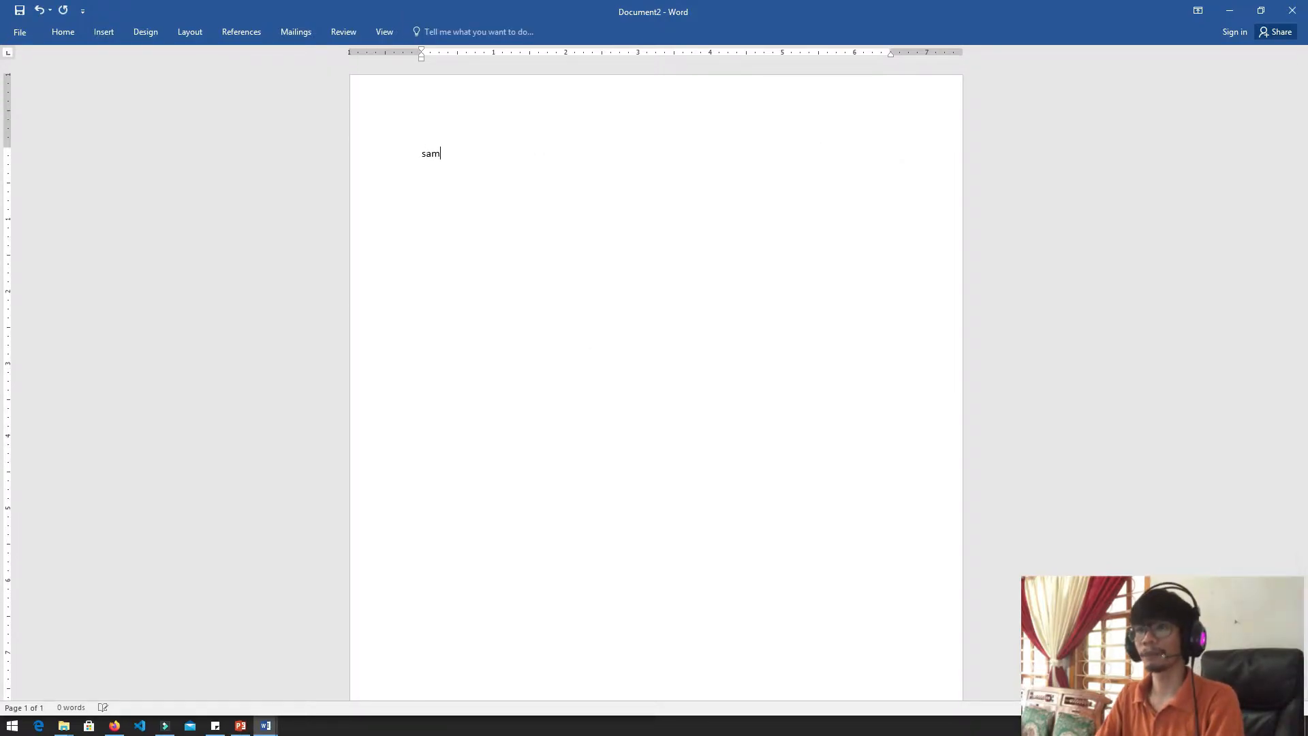
{"action": "key", "text": "ctrl+a"}
{"action": "key", "text": "ctrl+shift+period"}
{"action": "key", "text": "ctrl+shift+period"}
{"action": "key", "text": "ctrl+shift+period"}
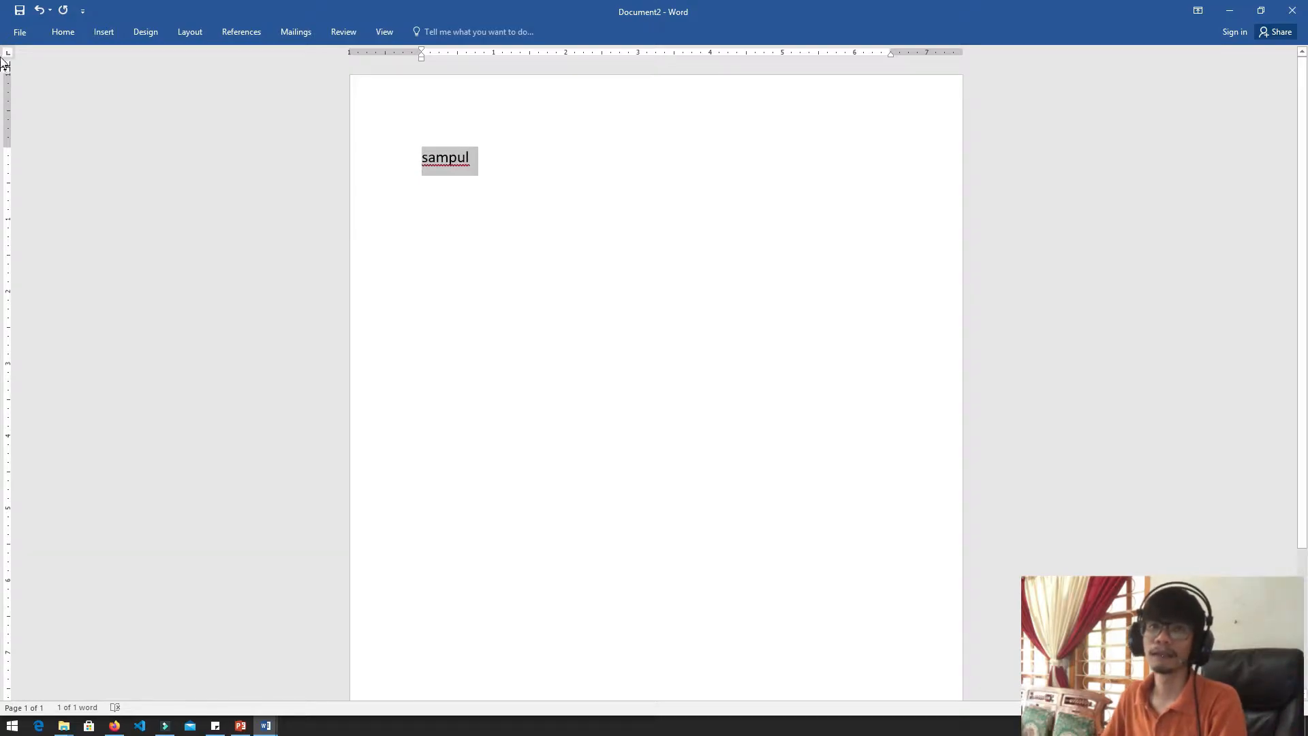
{"action": "left_click", "coordinate": [64, 32]}
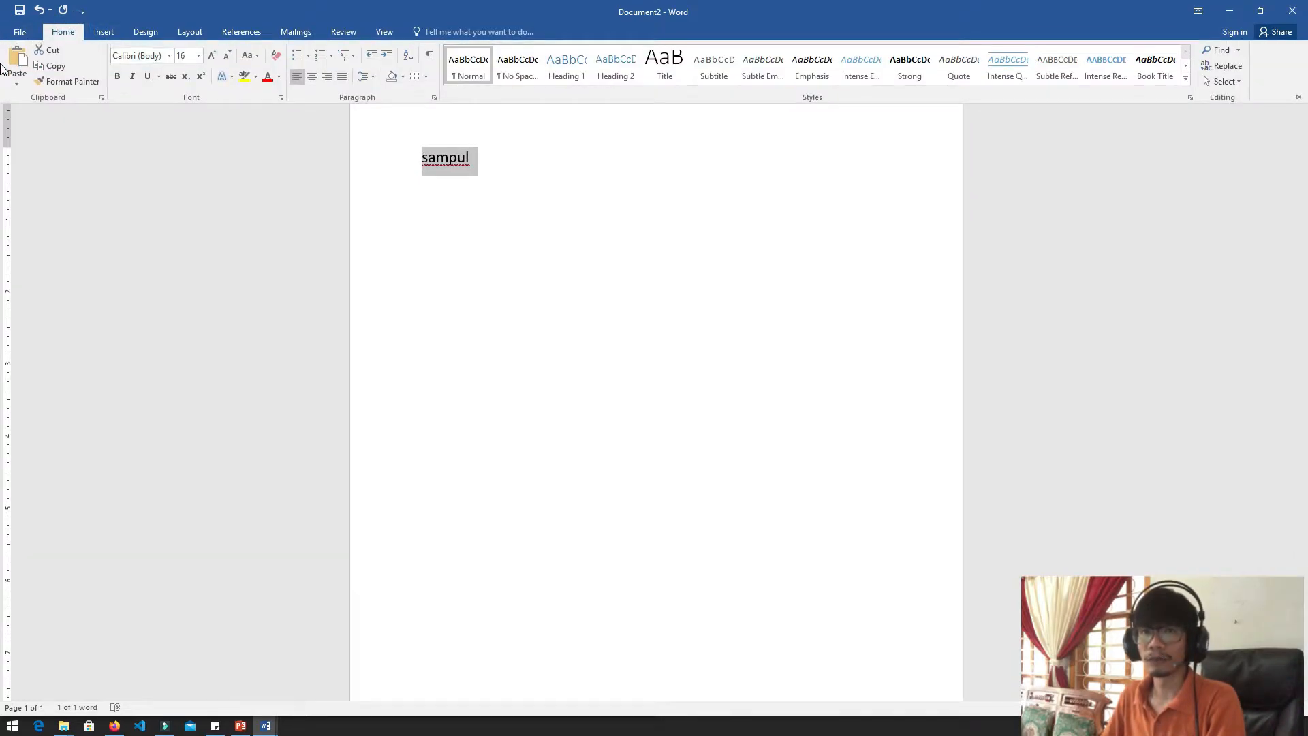
{"action": "left_click", "coordinate": [198, 56]}
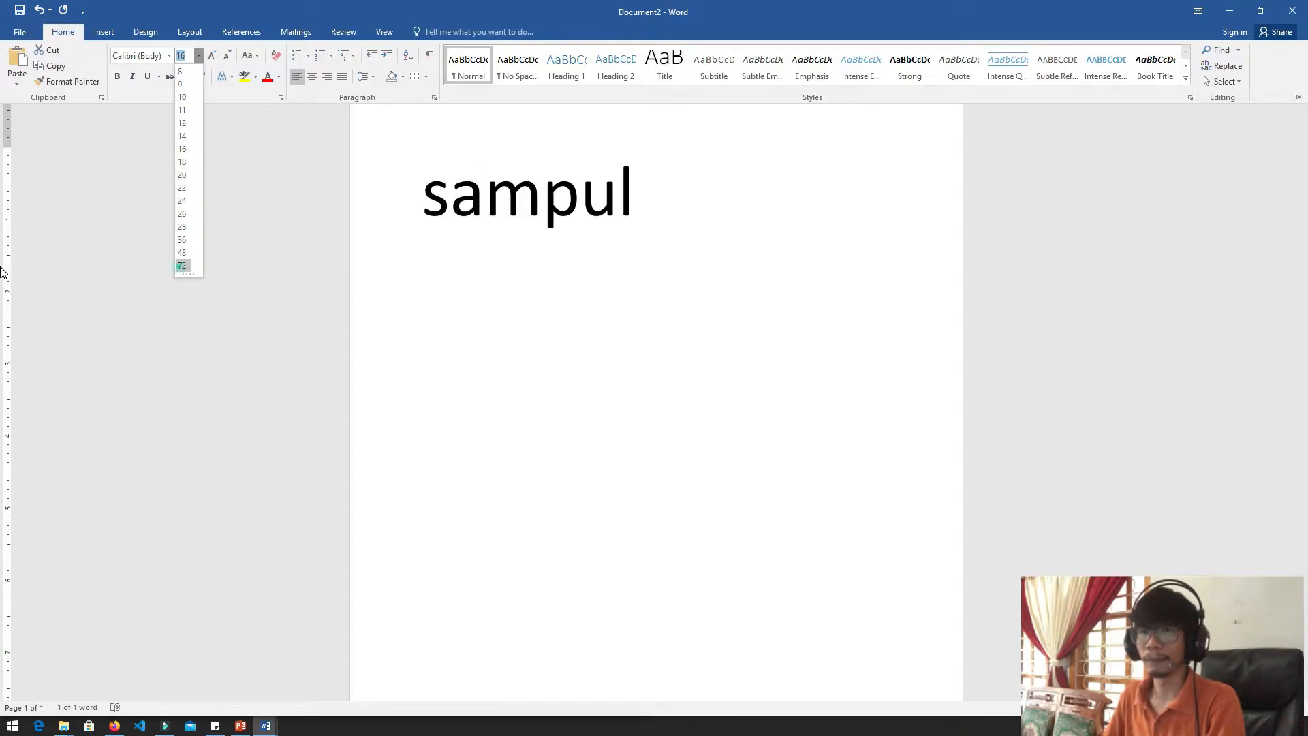
{"action": "left_click", "coordinate": [181, 266]}
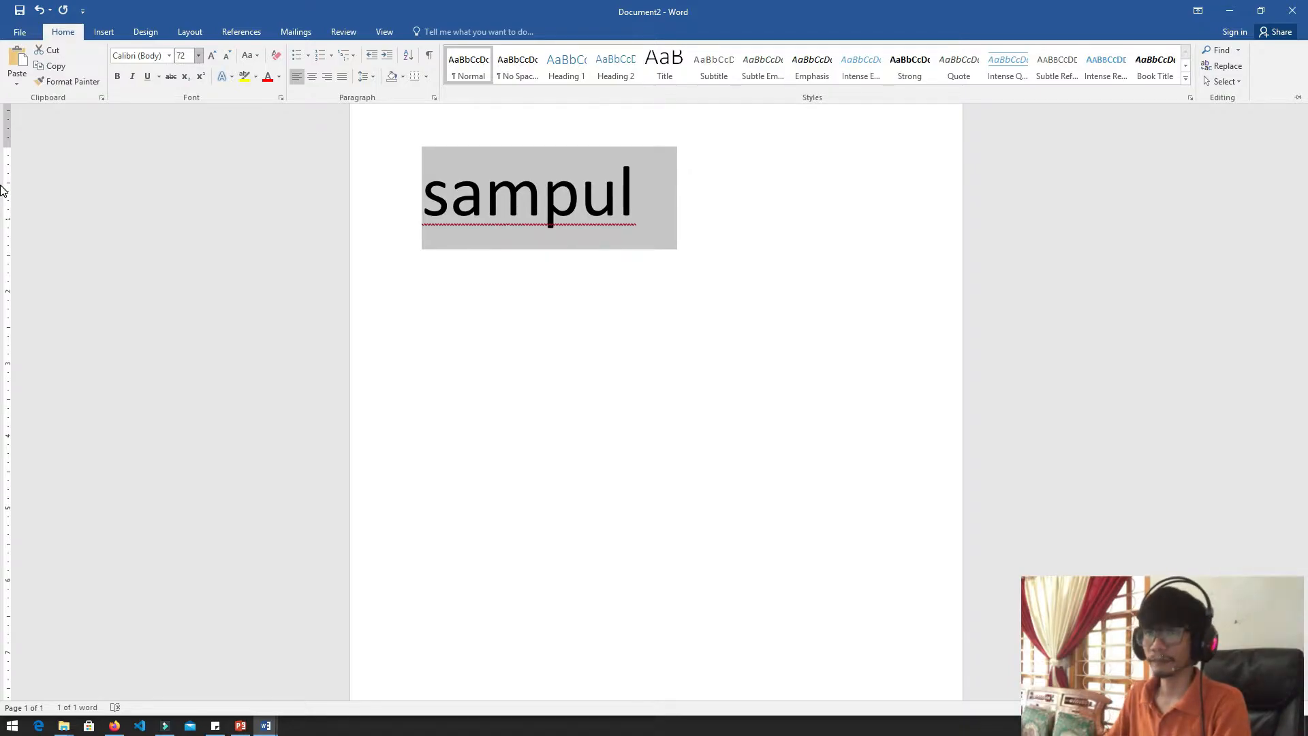
Change the word "sampul" to uppercase and keep the ribbon permanently expanded
{"action": "left_click", "coordinate": [580, 188]}
{"action": "key", "text": "shift+F3"}
{"action": "key", "text": "shift+F3"}
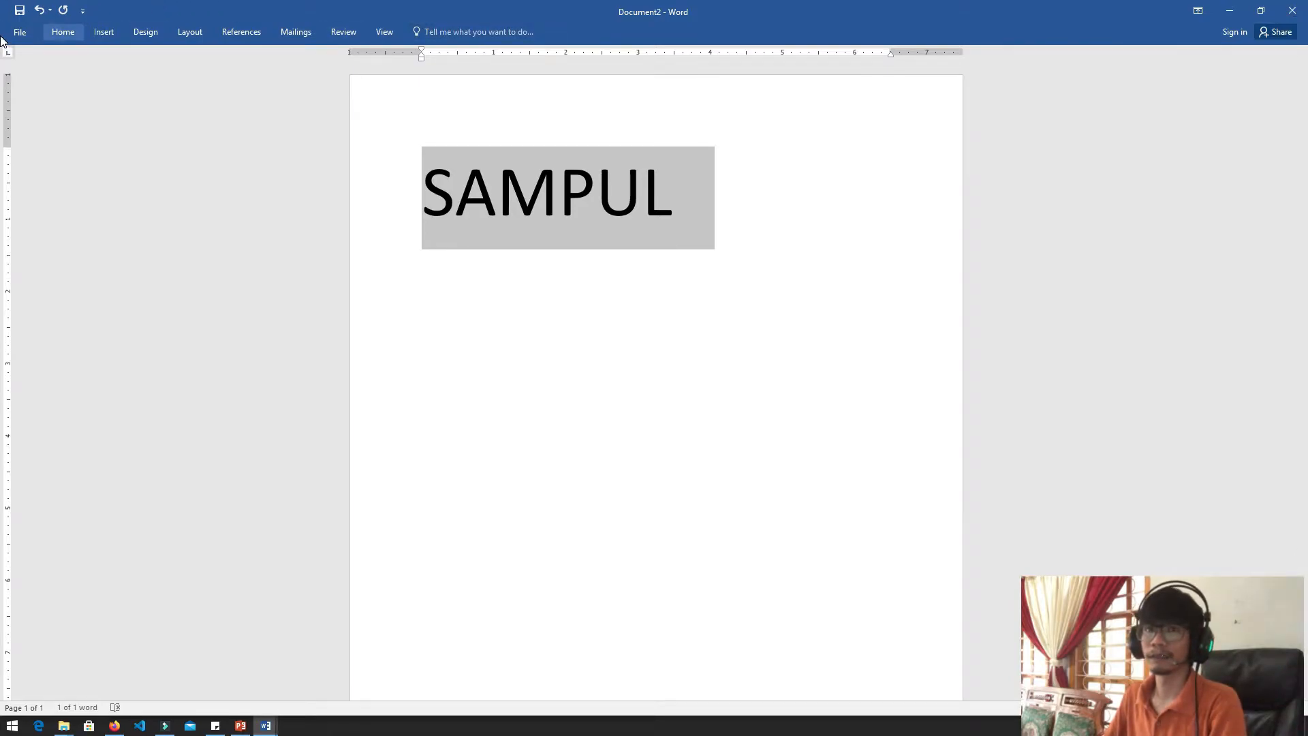
{"action": "left_click", "coordinate": [63, 32]}
{"action": "left_click", "coordinate": [1297, 96]}
Centre the SAMPUL title horizontally on the page
{"action": "left_click", "coordinate": [608, 335]}
{"action": "scroll", "coordinate": [608, 335], "scroll_direction": "down", "scroll_amount": 6}
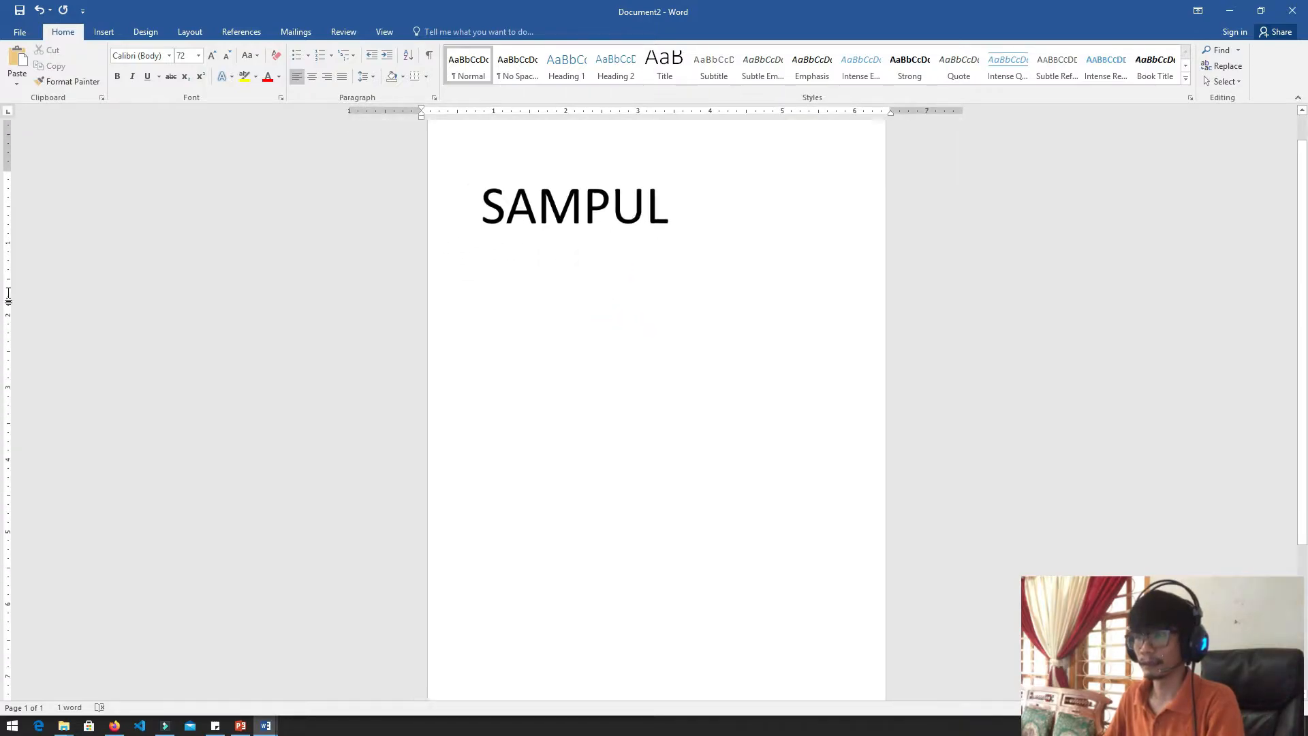
{"action": "left_click_drag", "start_coordinate": [681, 283], "coordinate": [554, 293]}
{"action": "key", "text": "ctrl+c"}
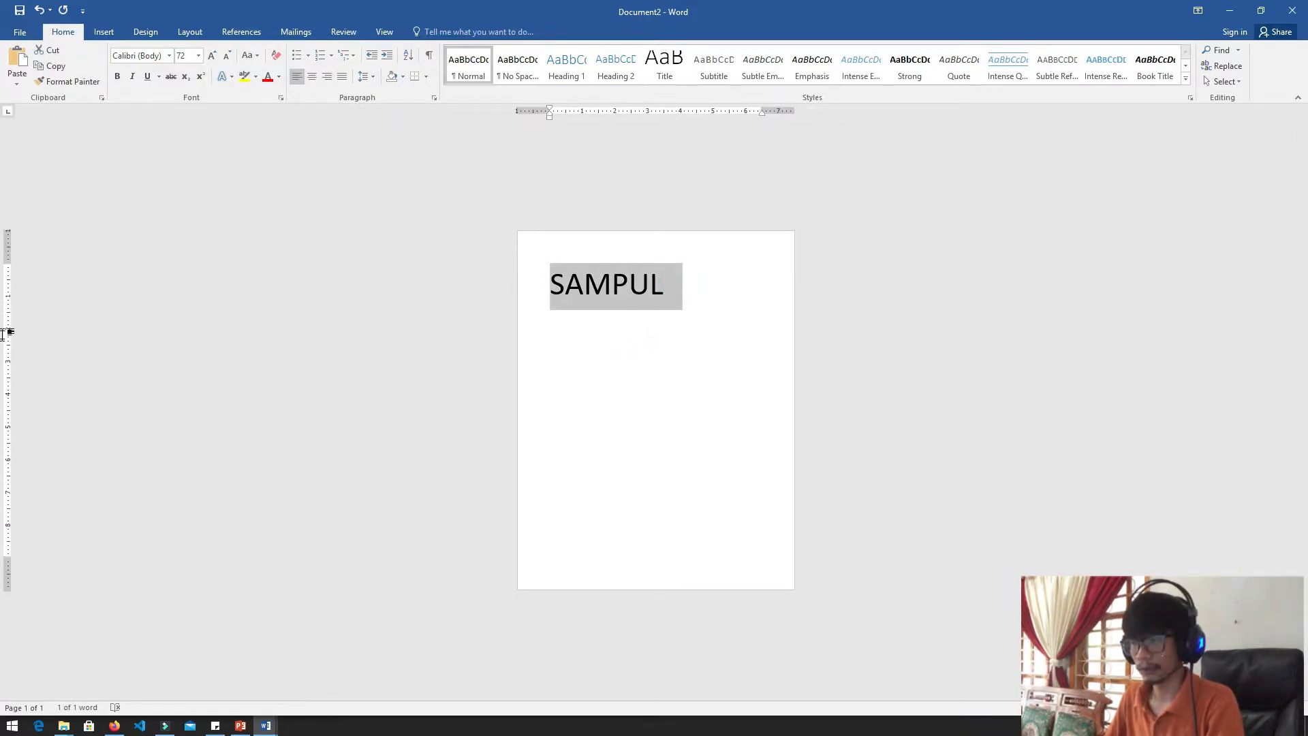
{"action": "key", "text": "BackSpace"}
{"action": "key", "text": "ctrl+v"}
{"action": "key", "text": "Up"}
{"action": "key", "text": "ctrl+e"}
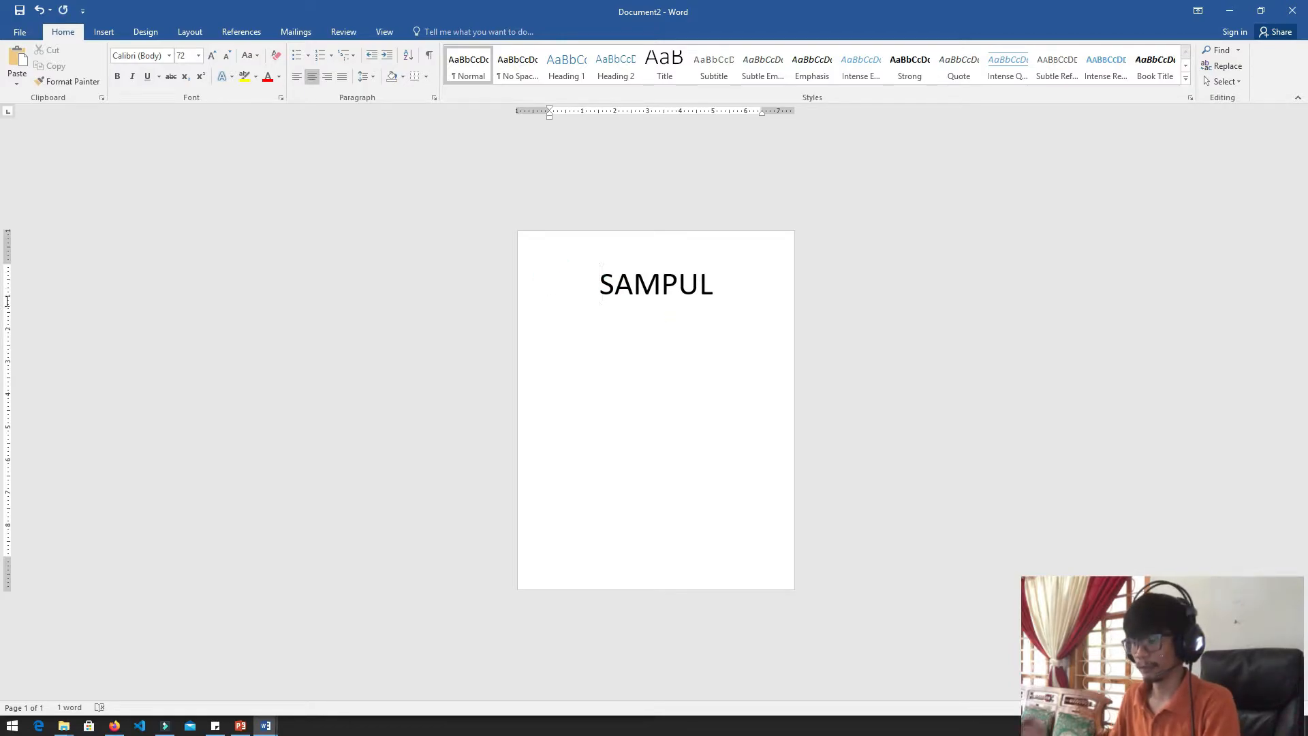
Move the SAMPUL title down towards the middle of the page with blank lines above it
{"action": "key", "text": "Return"}
{"action": "key", "text": "Return"}
{"action": "key", "text": "Right"}
{"action": "key", "text": "Right"}
{"action": "key", "text": "Down"}
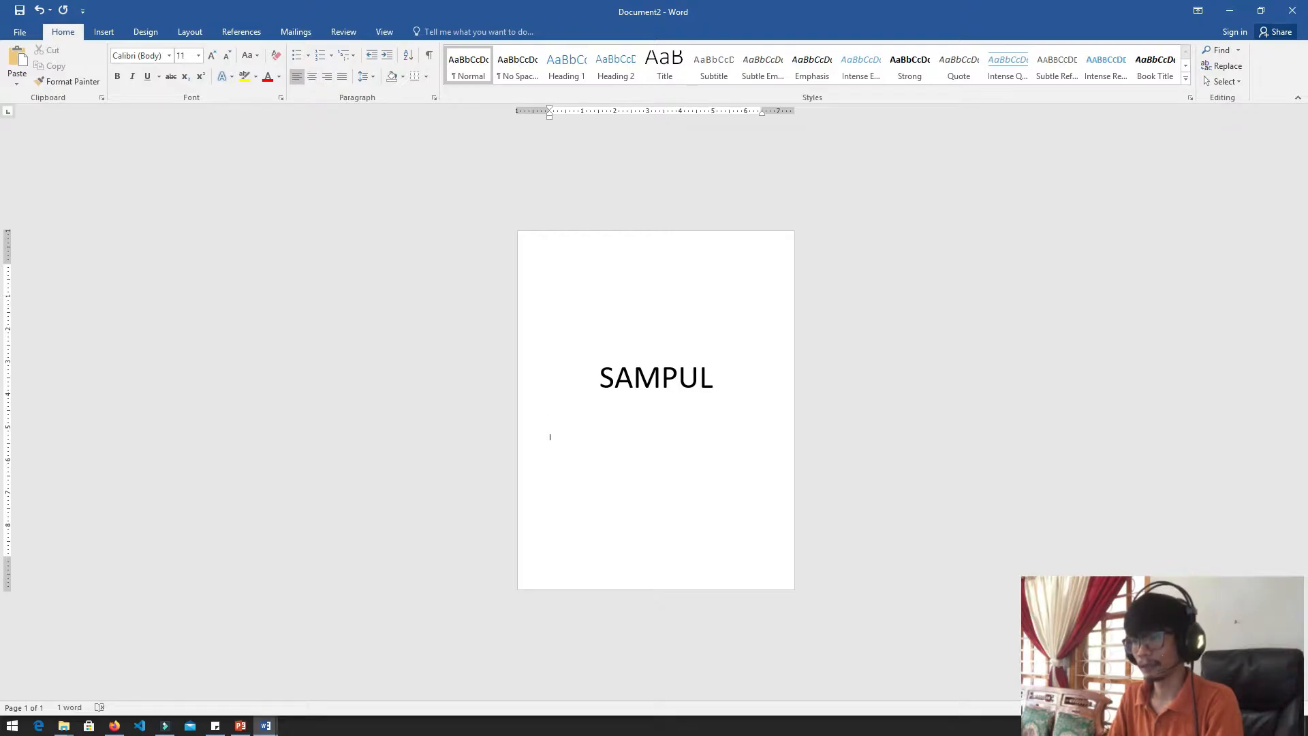
Add blank lines after the SAMPUL title until the text continues on a second page
{"action": "key", "text": "Left"}
{"action": "key", "text": "Home"}
{"action": "key", "text": "End"}
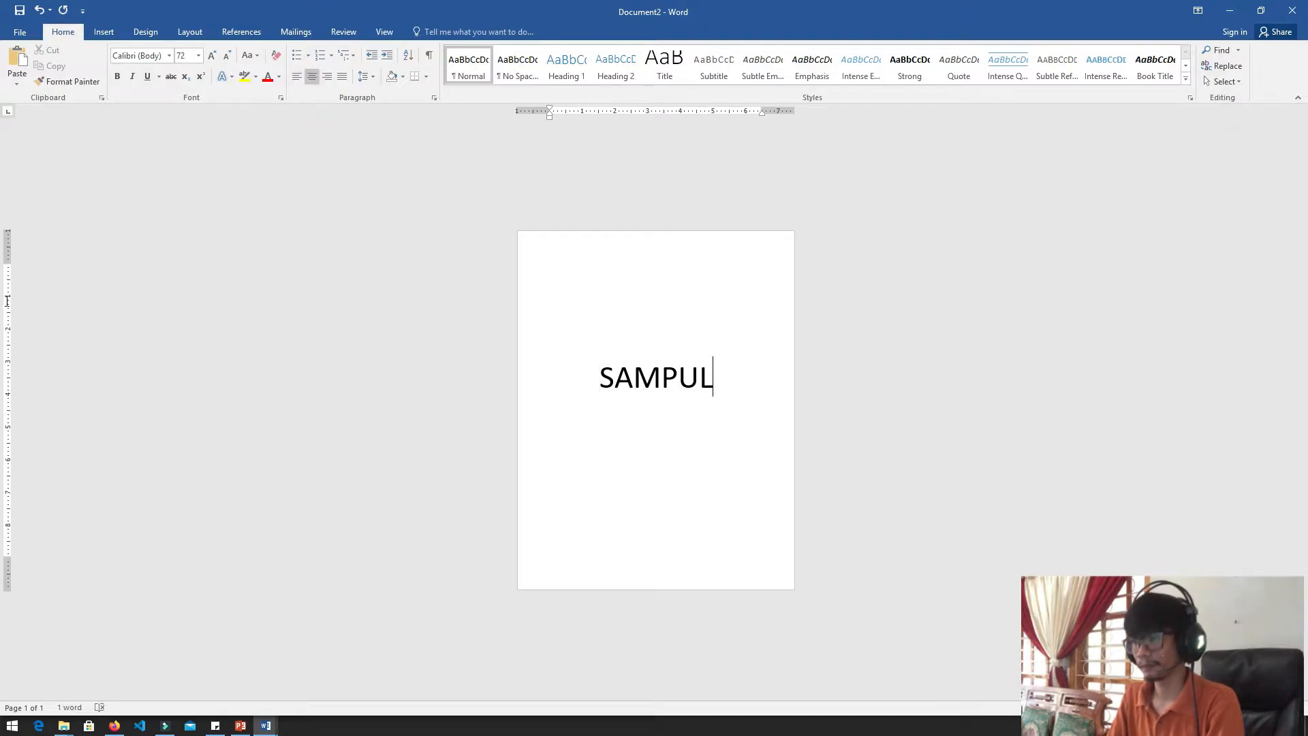
{"action": "key", "text": "Return"}
{"action": "key", "text": "Return"}
{"action": "key", "text": "Return"}
{"action": "key", "text": "Return"}
{"action": "key", "text": "Return"}
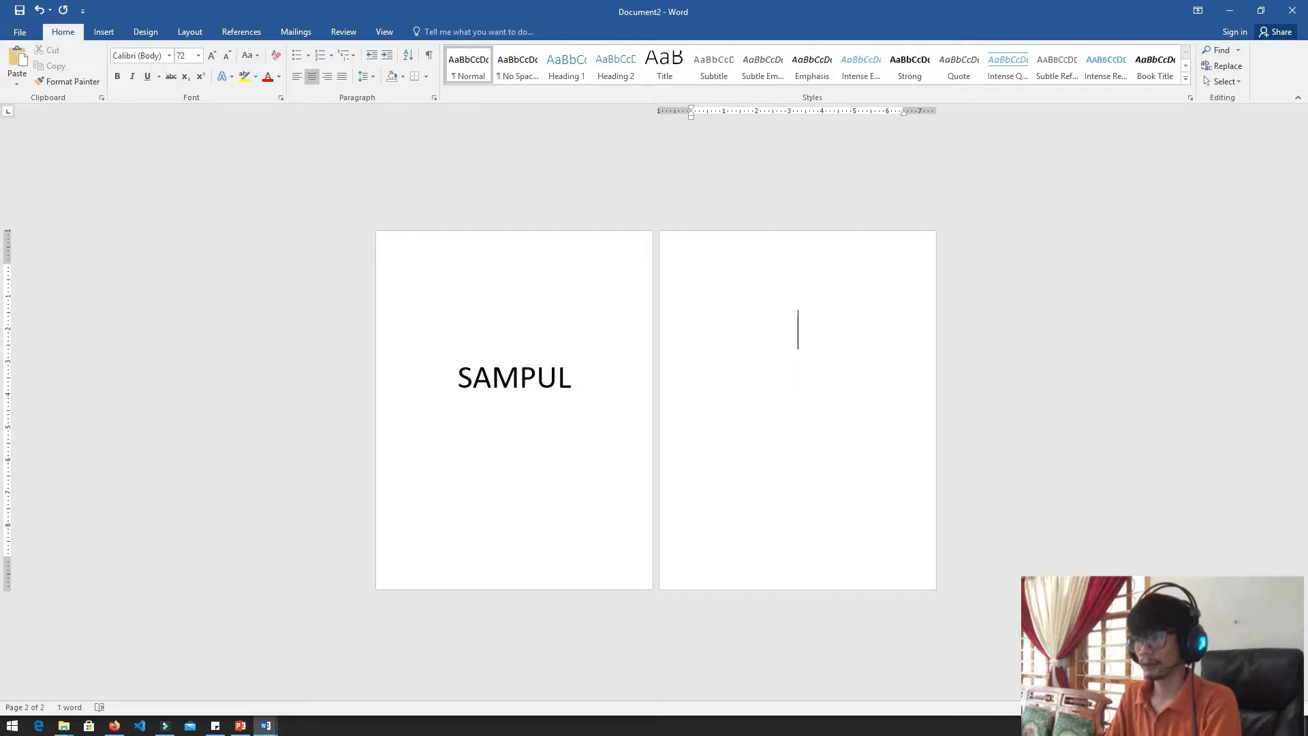
Enter the title KATA PENGANTAR in capitals on the second page
{"action": "type", "text": "kata"}
{"action": "key", "text": "BackSpace"}
{"action": "key", "text": "BackSpace"}
{"action": "key", "text": "BackSpace"}
{"action": "key", "text": "BackSpace"}
{"action": "type", "text": "ATA PENGANTAR"}
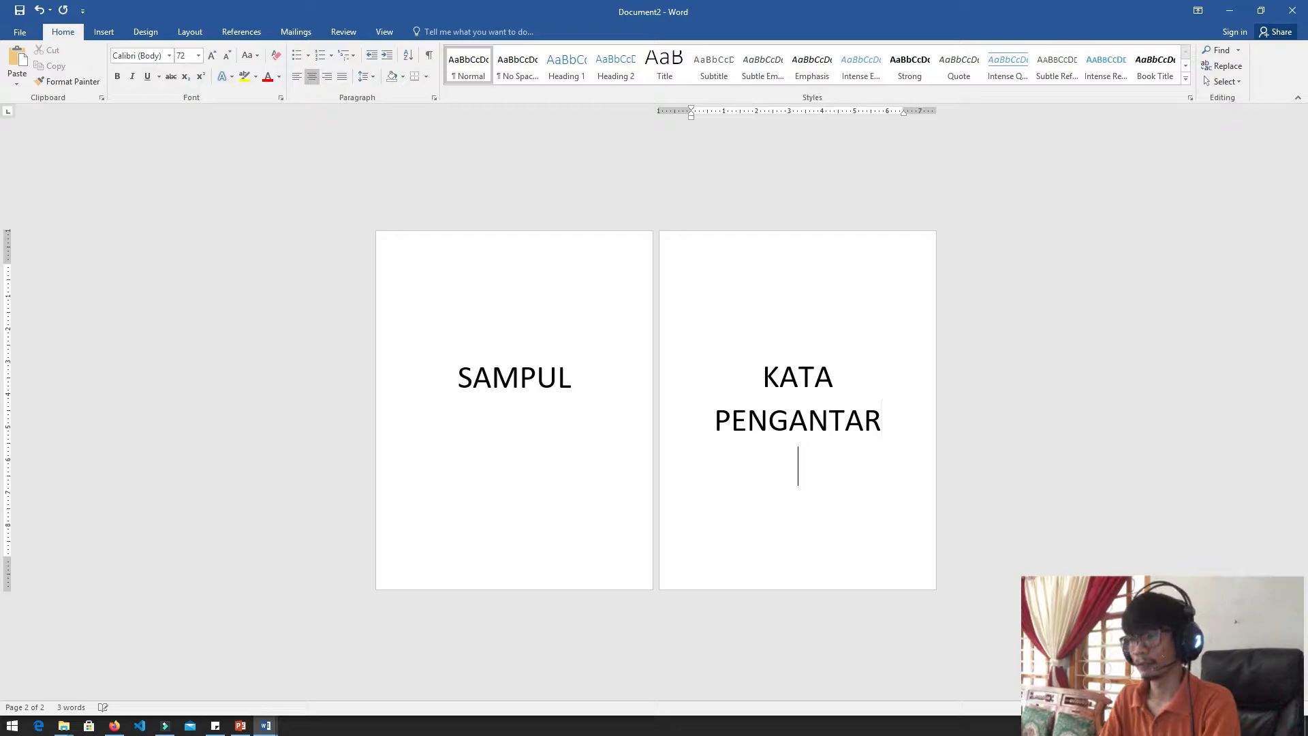
Insert a page break after KATA PENGANTAR and title the third page DAFTAR ISI
{"action": "key", "text": "ctrl+Return"}
{"action": "type", "text": "DAFTAR ISI"}
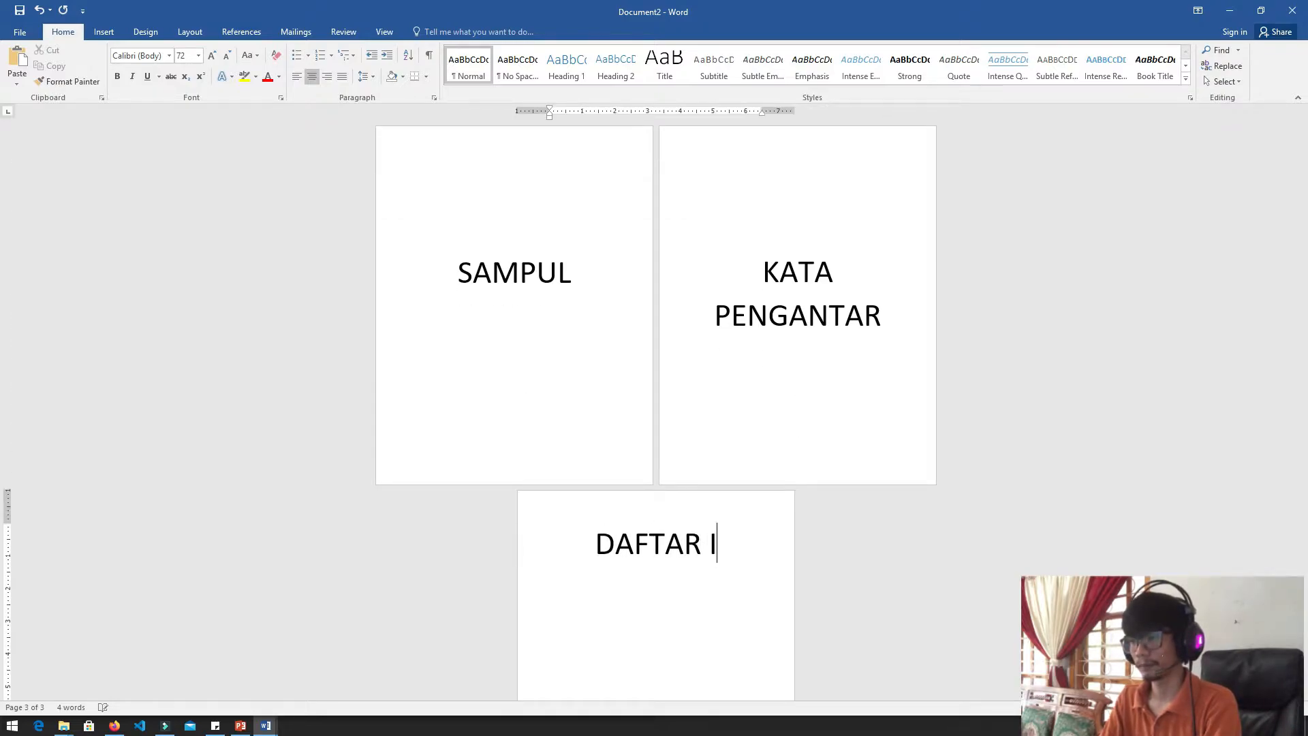
Add blank lines after DAFTAR ISI to reach a fourth page and title it BAB I
{"action": "key", "text": "Return"}
{"action": "key", "text": "Return"}
{"action": "key", "text": "Return"}
{"action": "key", "text": "Return"}
{"action": "key", "text": "Return"}
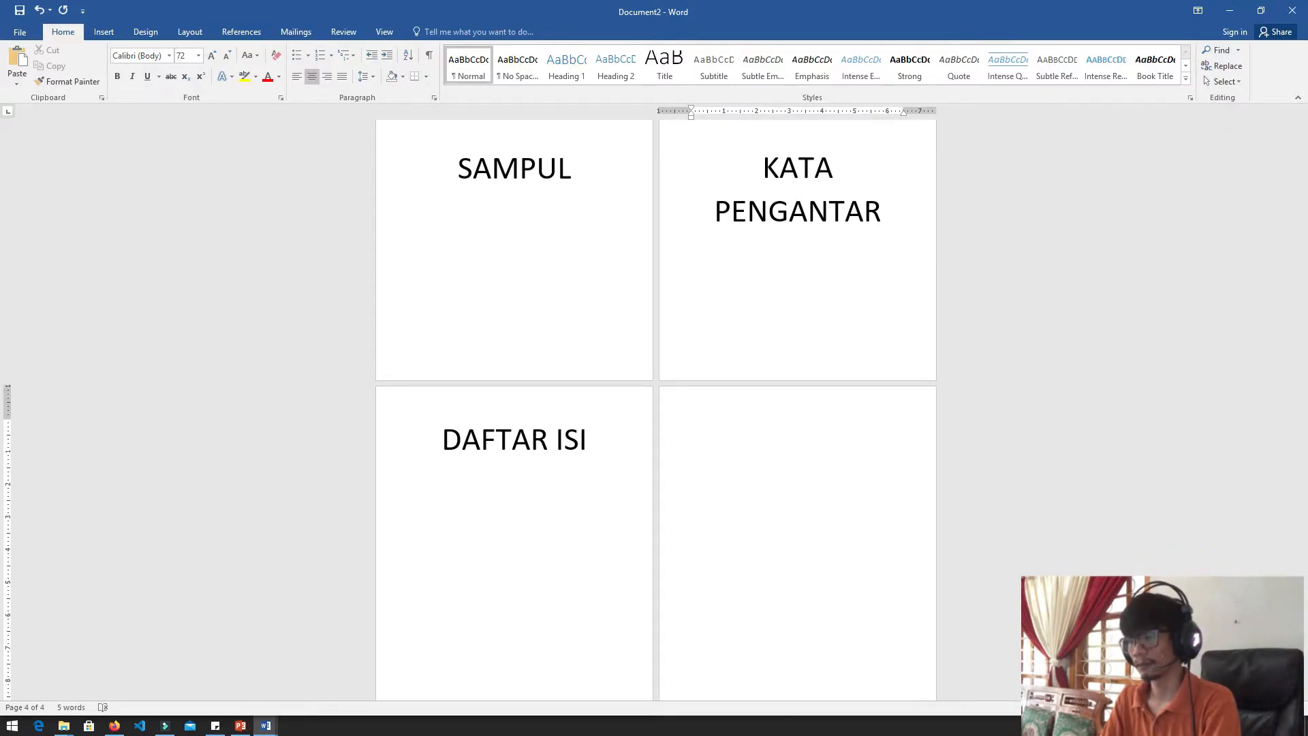
{"action": "type", "text": "BAB I"}
Continue with blank lines after BAB I onto a fifth page and title it BAB II
{"action": "key", "text": "Return"}
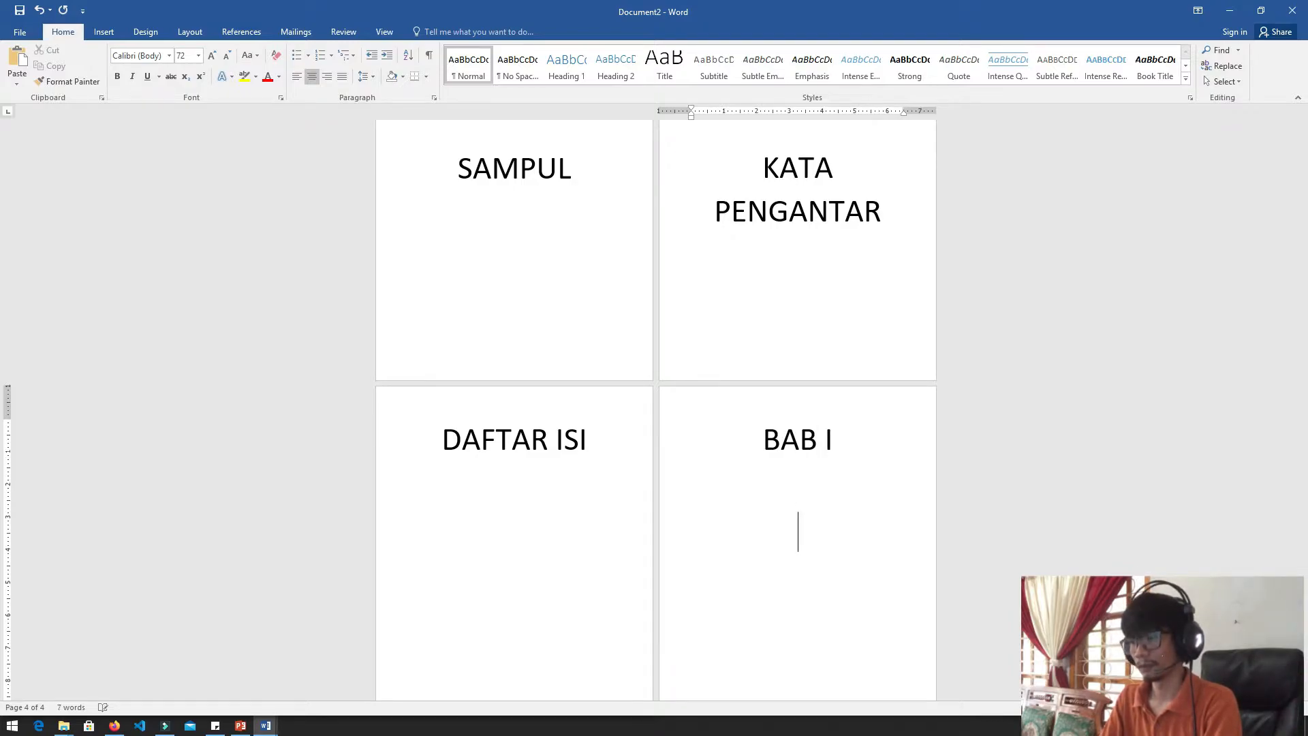
{"action": "key", "text": "Return"}
{"action": "type", "text": "BAB"}
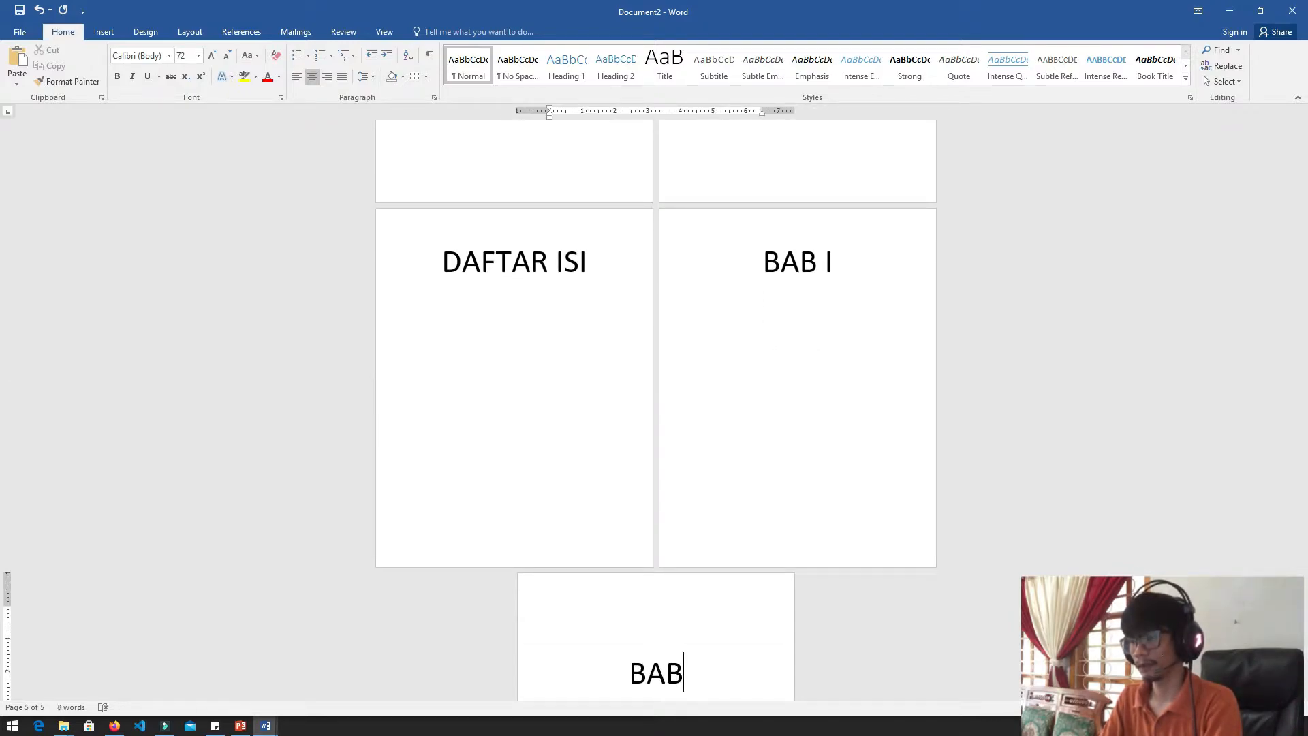
{"action": "type", "text": " 22"}
{"action": "key", "text": "BackSpace"}
{"action": "key", "text": "BackSpace"}
{"action": "type", "text": "II"}
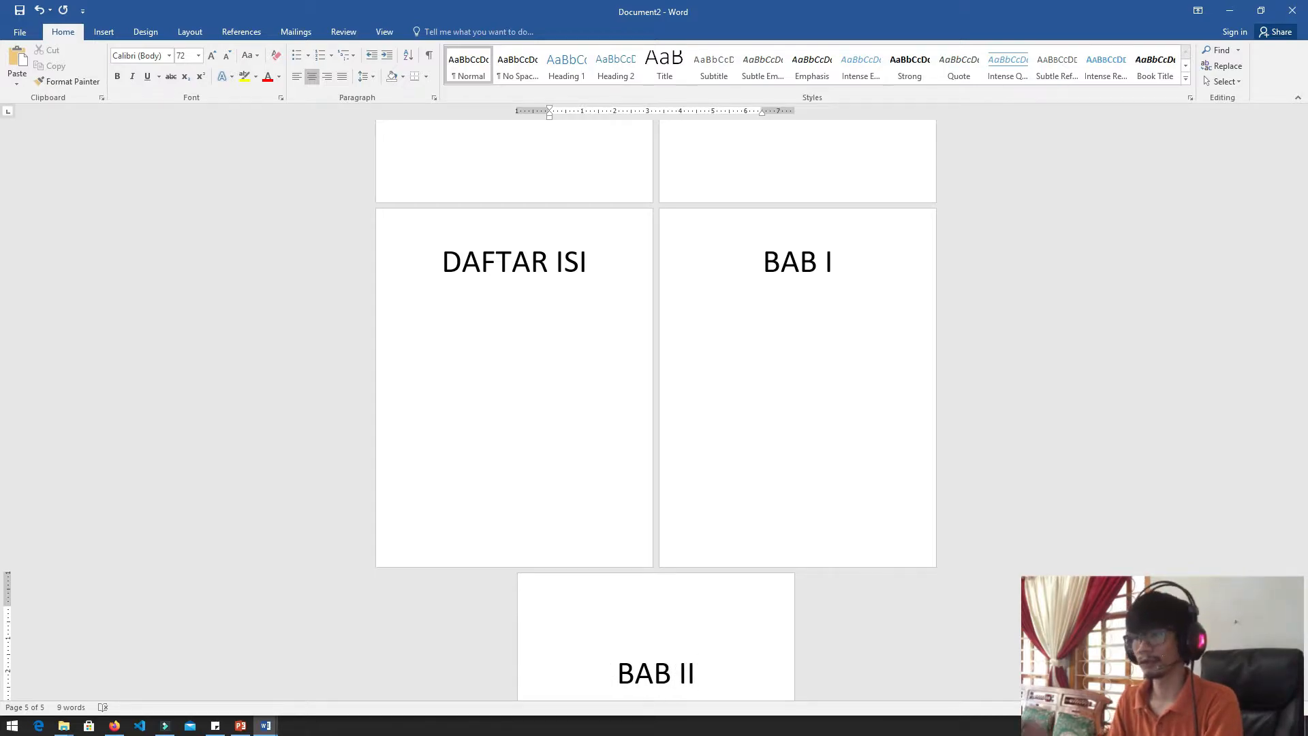
Insert page numbers at the bottom of the pages in the Plain Number 3 style, starting from the SAMPUL page
{"action": "scroll", "coordinate": [7, 293], "scroll_direction": "down", "scroll_amount": 2}
{"action": "scroll", "coordinate": [7, 292], "scroll_direction": "down", "scroll_amount": 5, "text": "ctrl"}
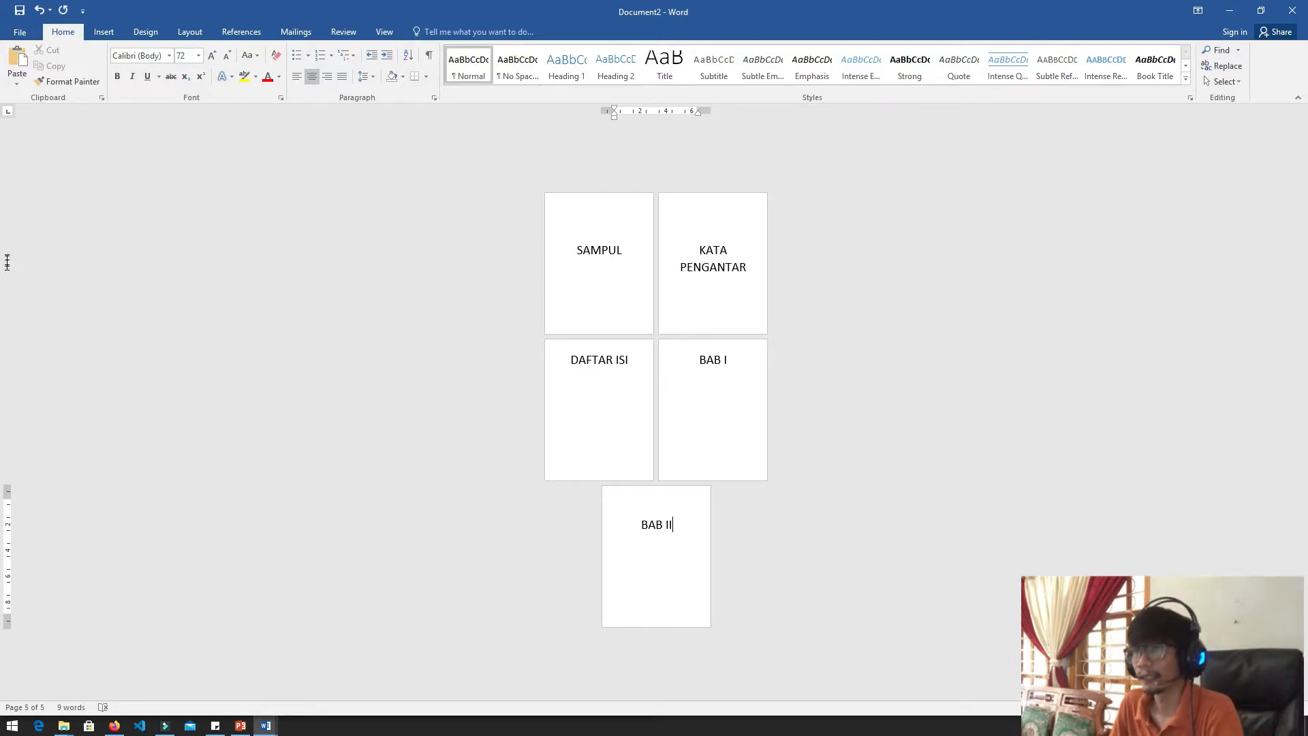
{"action": "left_click", "coordinate": [629, 238]}
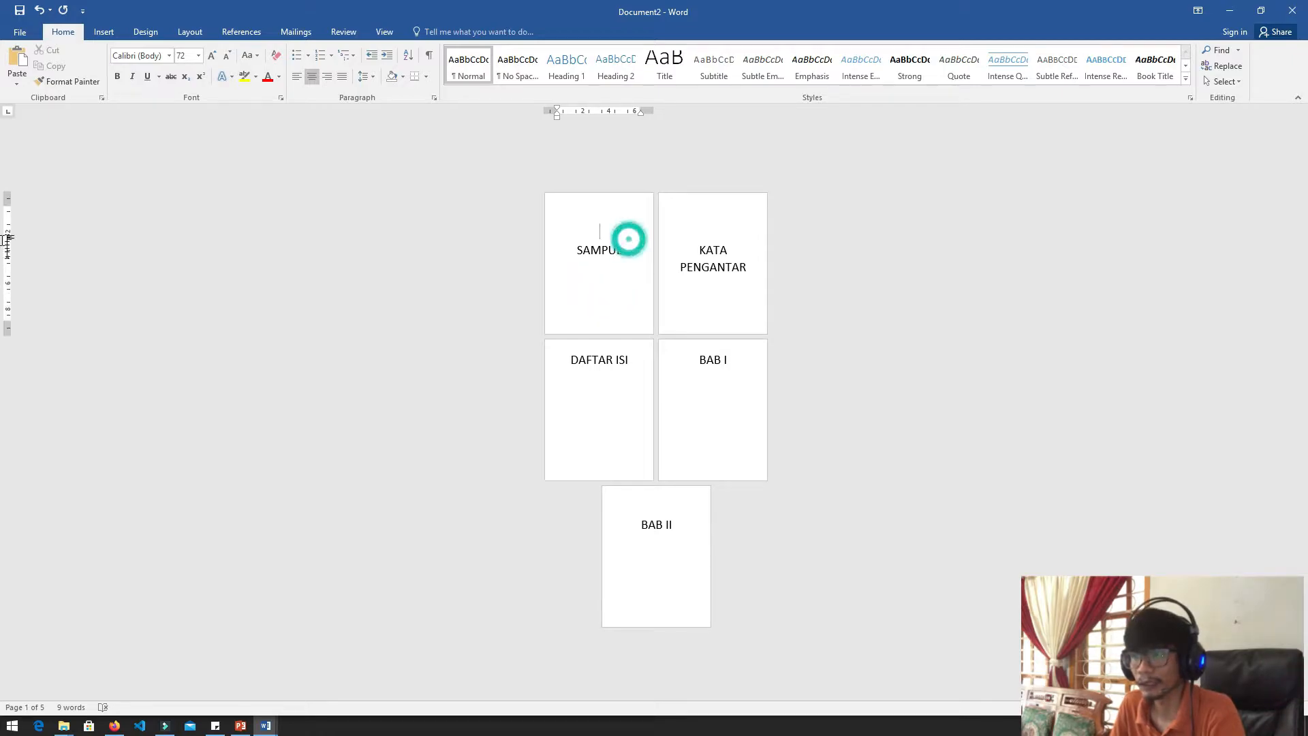
{"action": "left_click", "coordinate": [102, 32]}
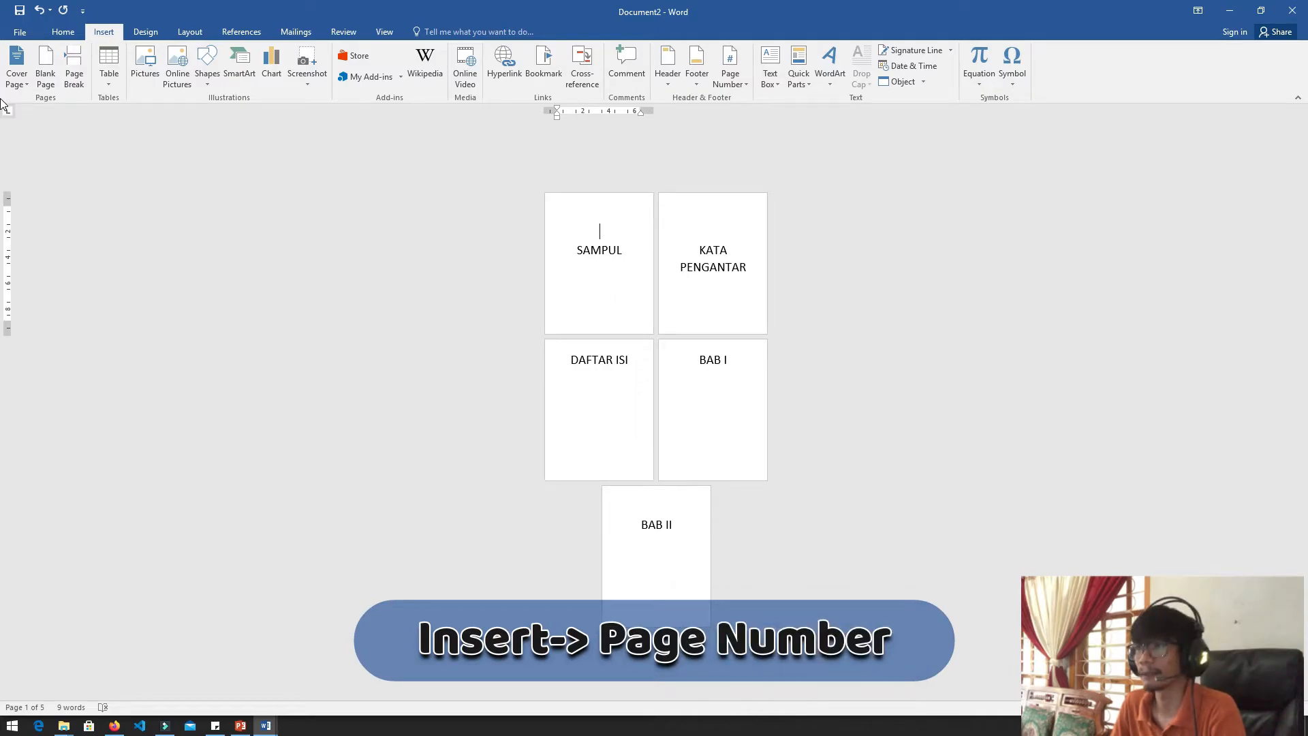
{"action": "left_click", "coordinate": [735, 83]}
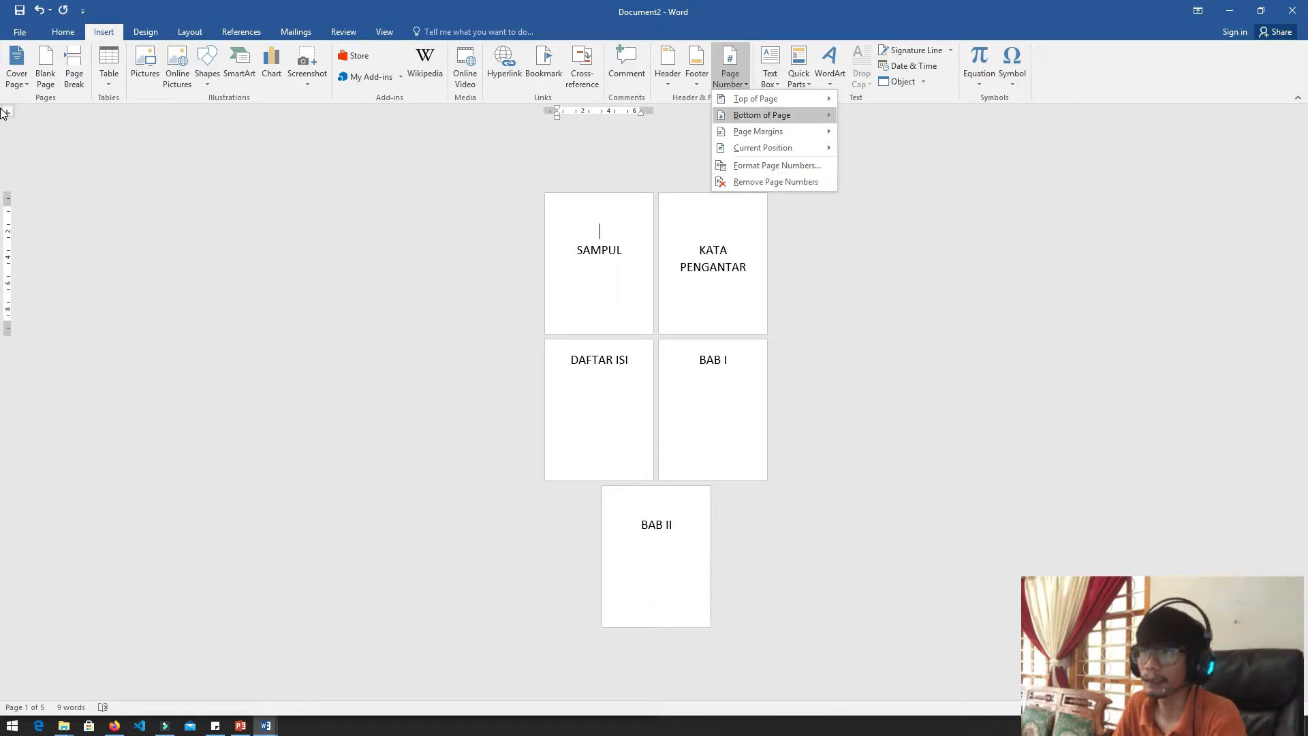
{"action": "mouse_move", "coordinate": [761, 115]}
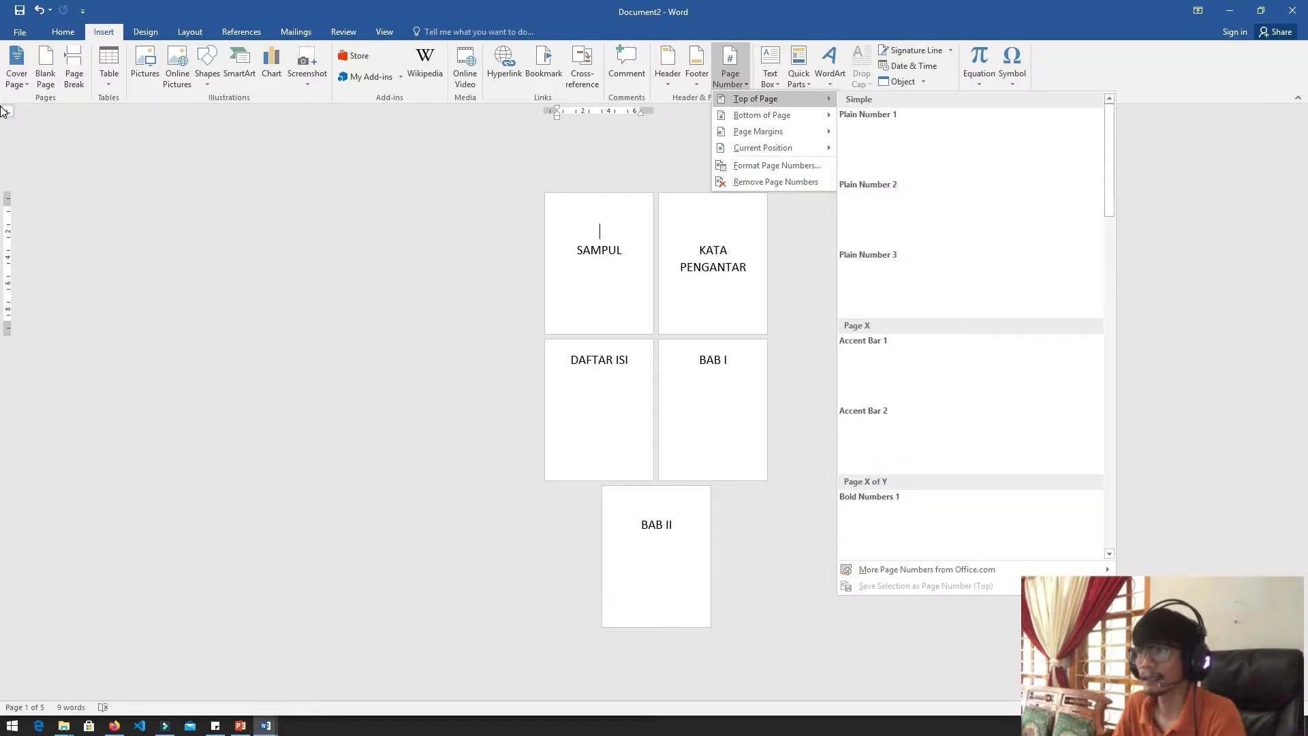
{"action": "key", "text": "Down"}
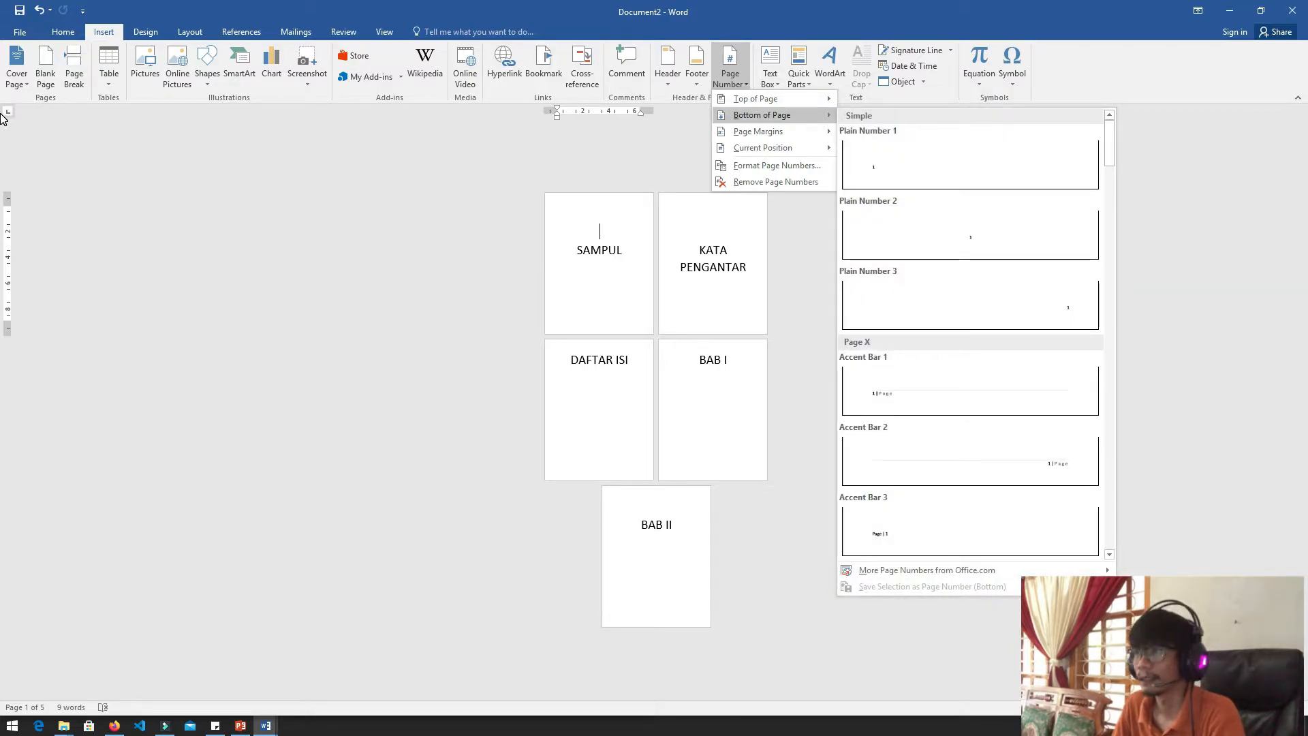
{"action": "key", "text": "Right"}
{"action": "key", "text": "Down"}
{"action": "key", "text": "Down"}
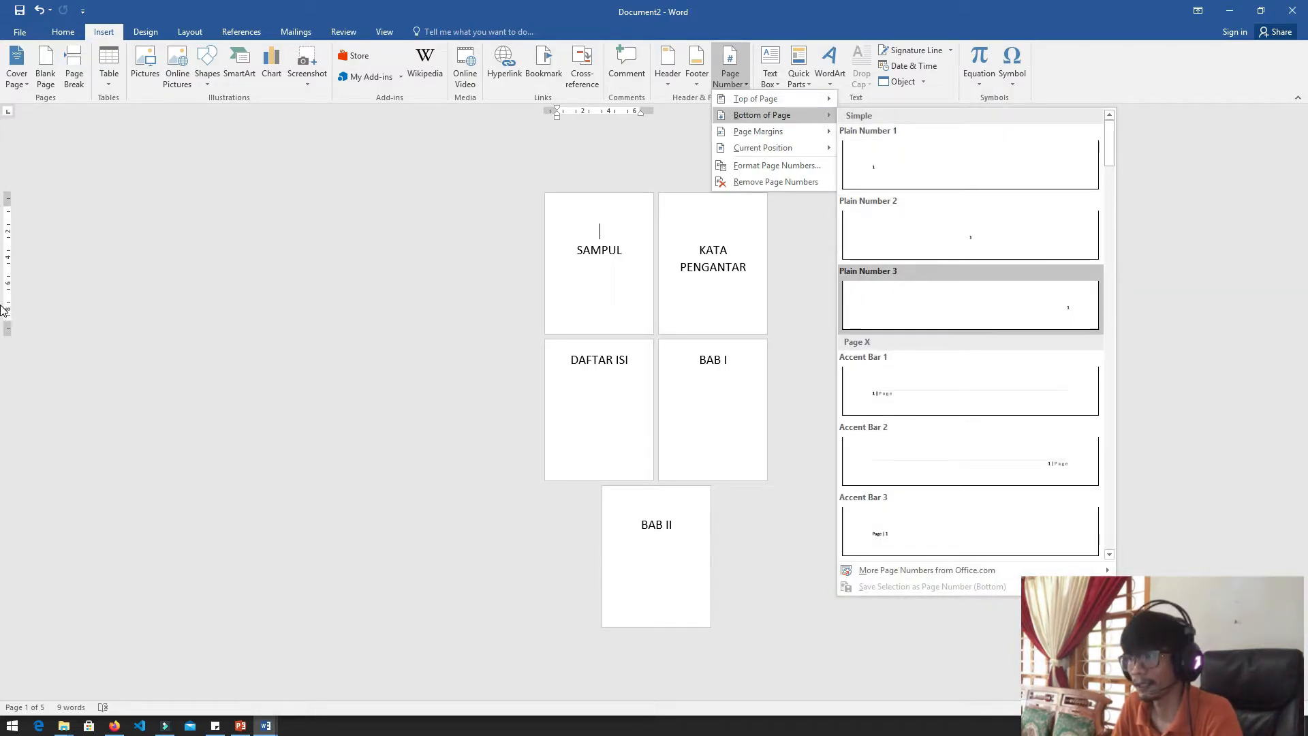
{"action": "key", "text": "Return"}
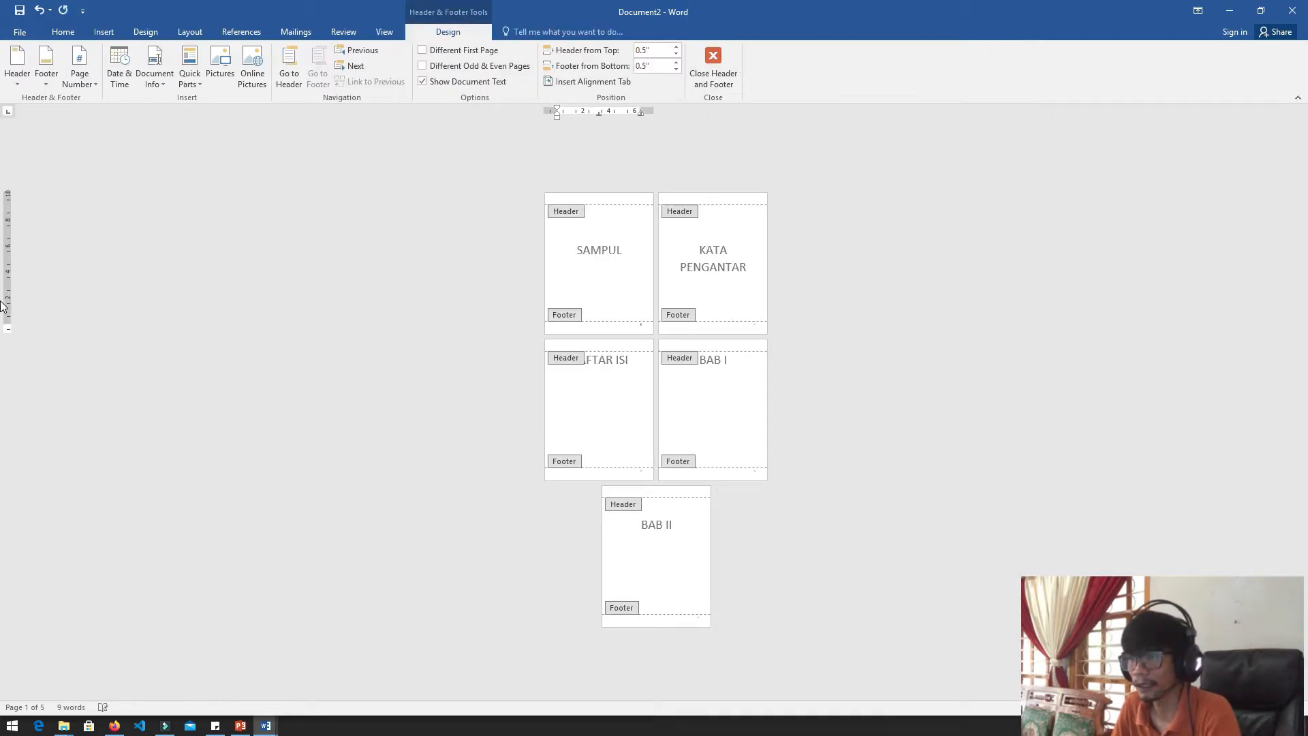
Examine the page numbers in the footers across the five pages, from SAMPUL to BAB II
{"action": "left_click", "coordinate": [696, 328]}
{"action": "scroll", "coordinate": [696, 327], "scroll_direction": "up", "scroll_amount": 2}
{"action": "scroll", "coordinate": [697, 352], "scroll_direction": "up", "scroll_amount": 2}
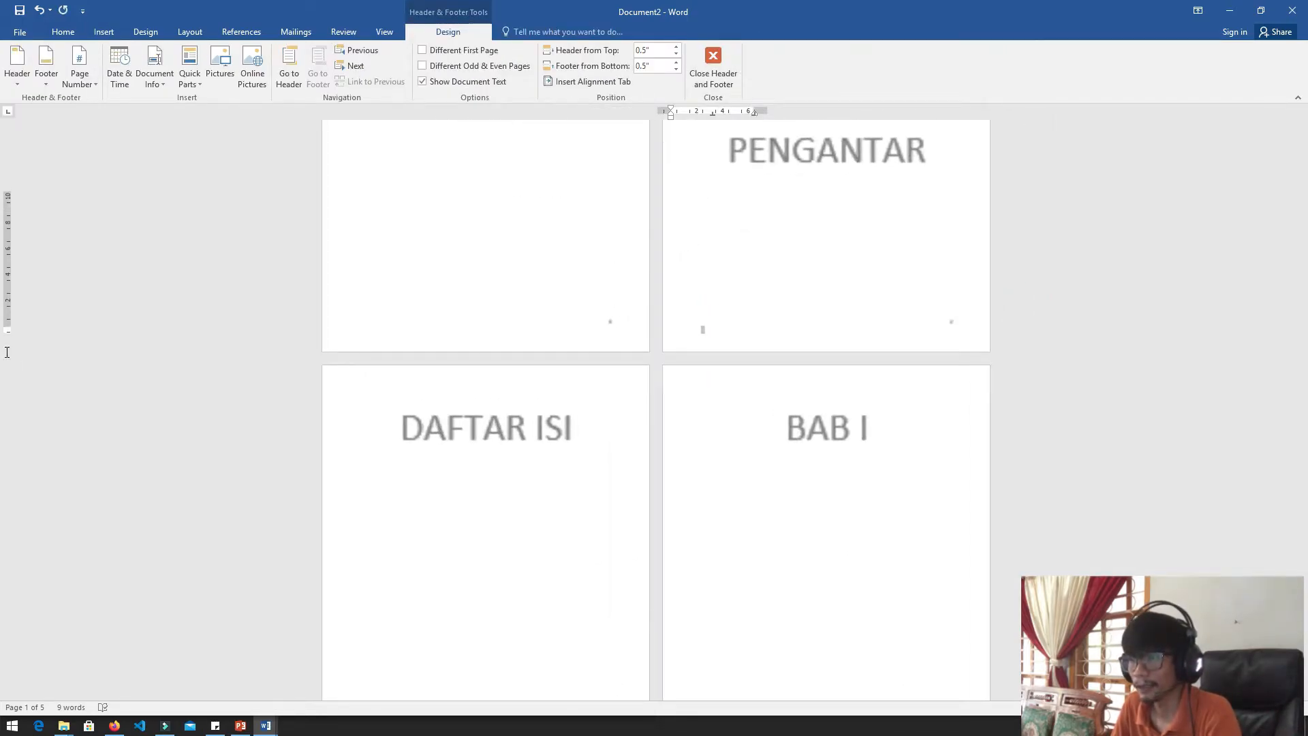
{"action": "left_click", "coordinate": [624, 326]}
{"action": "left_click", "coordinate": [612, 322]}
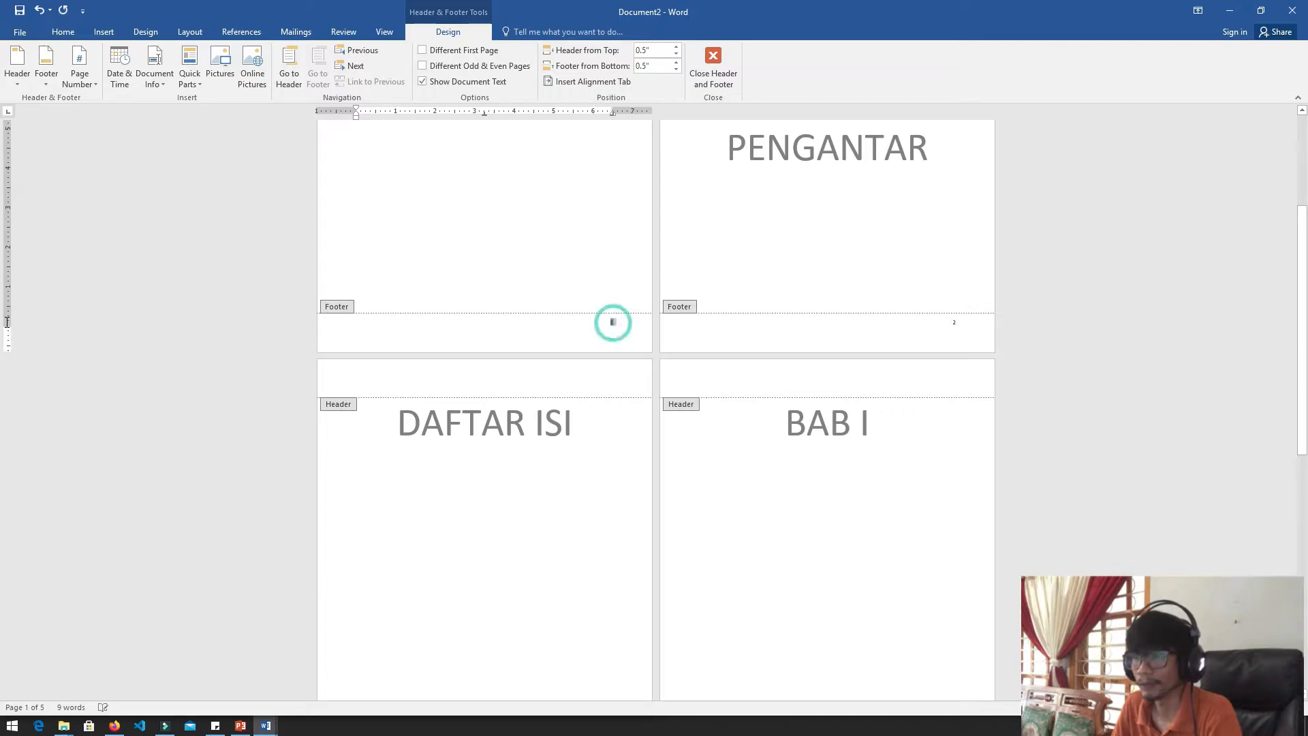
{"action": "left_click", "coordinate": [954, 322]}
{"action": "scroll", "coordinate": [954, 322], "scroll_direction": "down", "scroll_amount": 3}
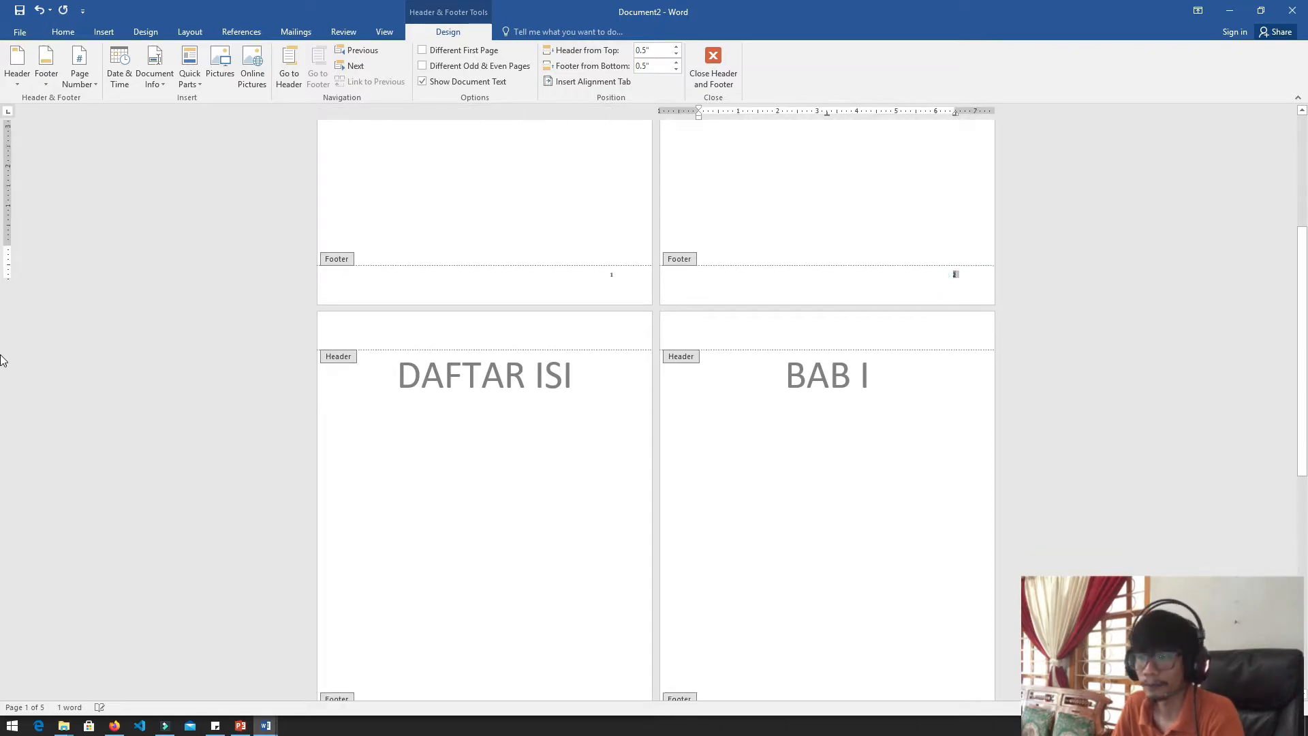
{"action": "scroll", "coordinate": [7, 613], "scroll_direction": "down", "scroll_amount": 8}
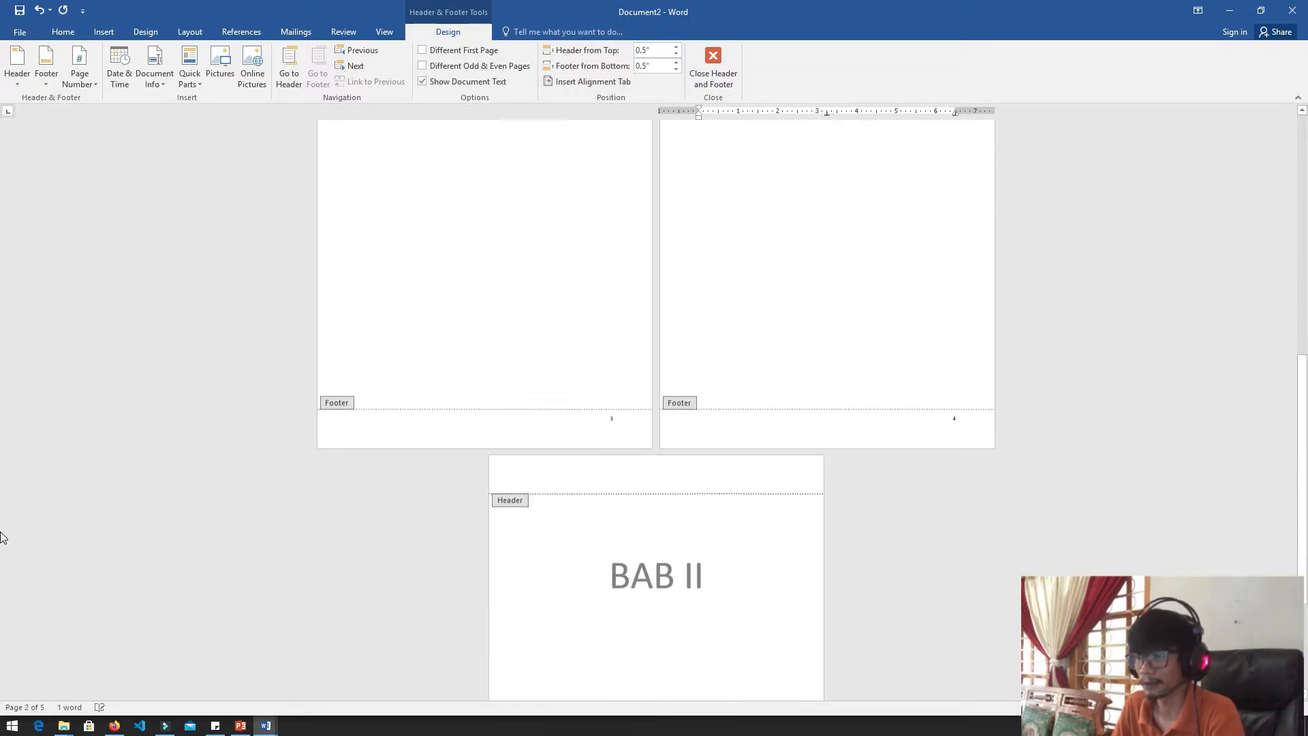
{"action": "scroll", "coordinate": [3, 491], "scroll_direction": "up", "scroll_amount": 15}
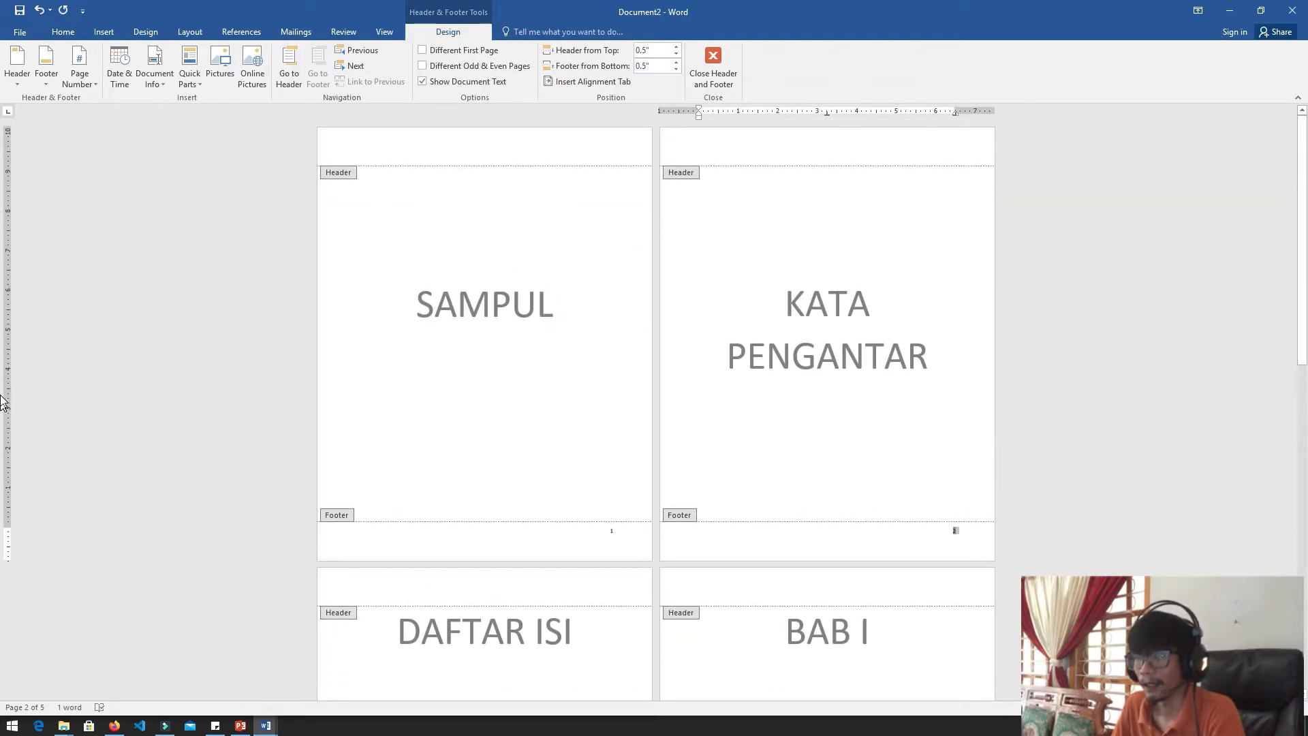
{"action": "scroll", "coordinate": [2, 397], "scroll_direction": "down", "scroll_amount": 5}
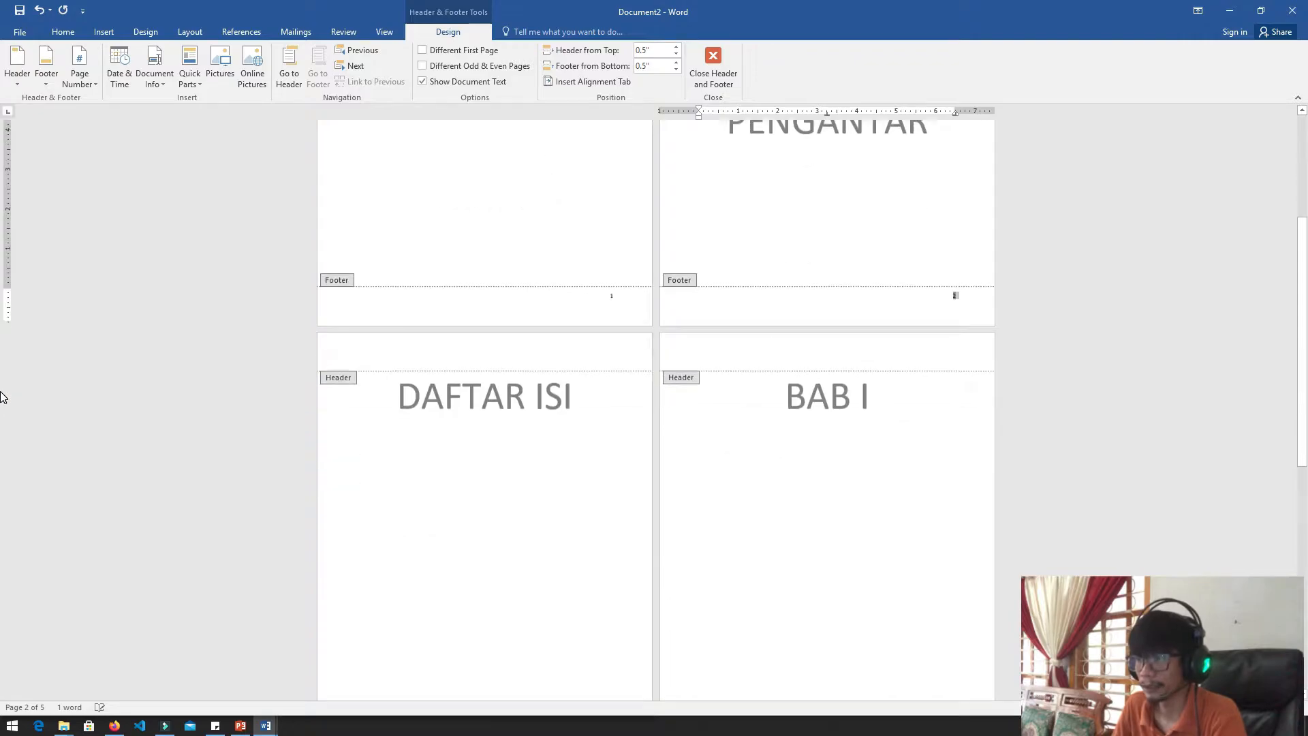
{"action": "double_click", "coordinate": [587, 239]}
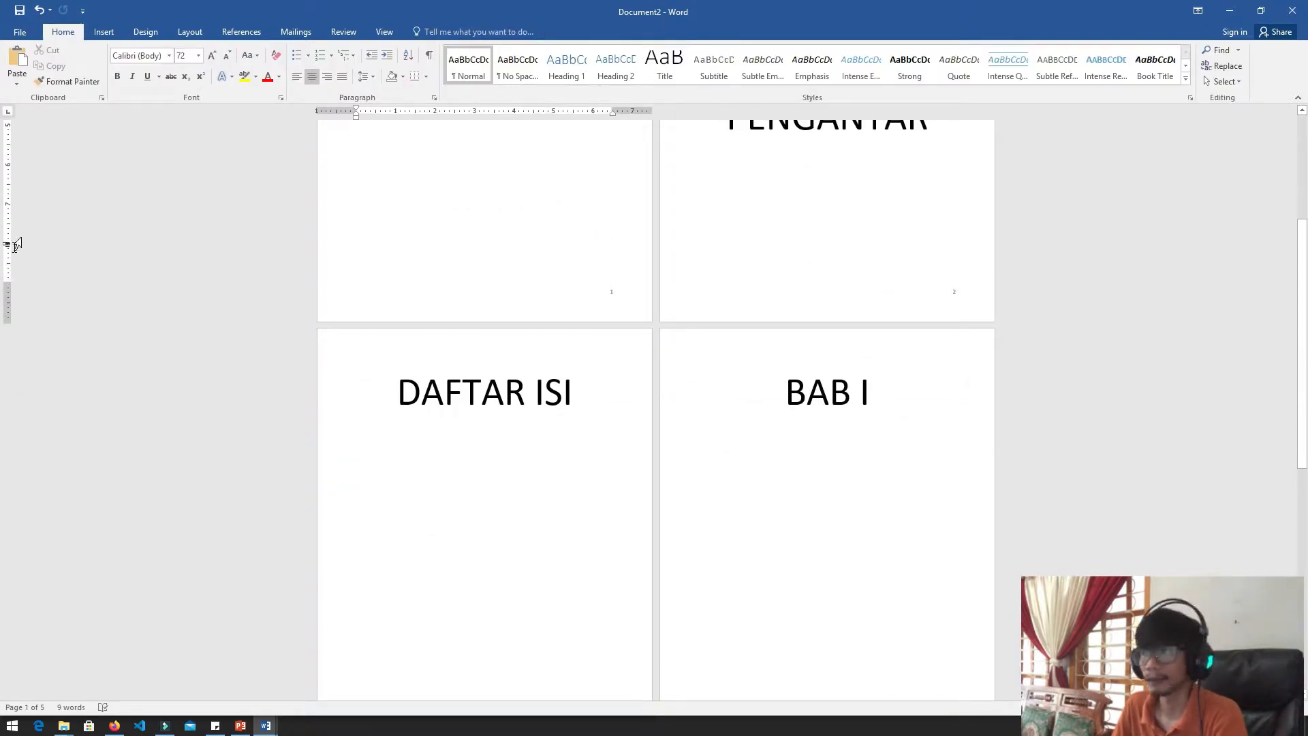
{"action": "double_click", "coordinate": [939, 295]}
{"action": "double_click", "coordinate": [939, 295]}
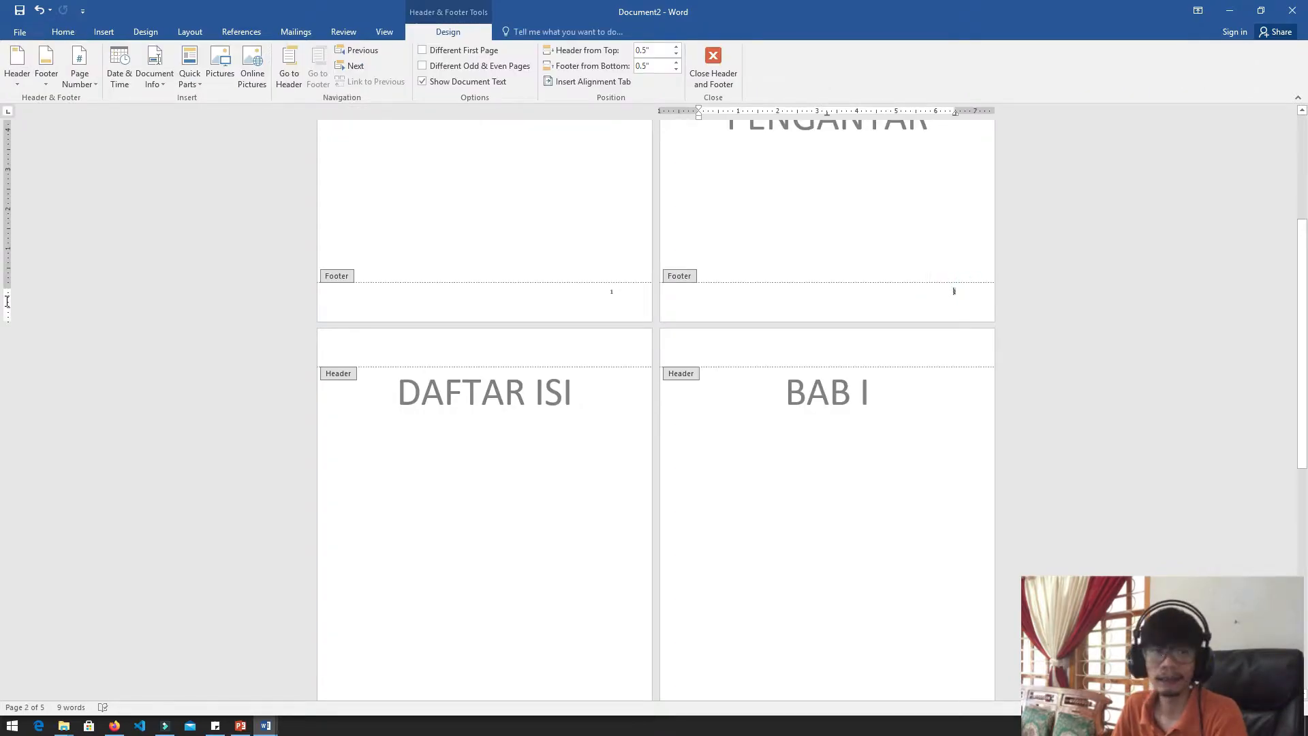
{"action": "scroll", "coordinate": [7, 302], "scroll_direction": "down", "scroll_amount": 5}
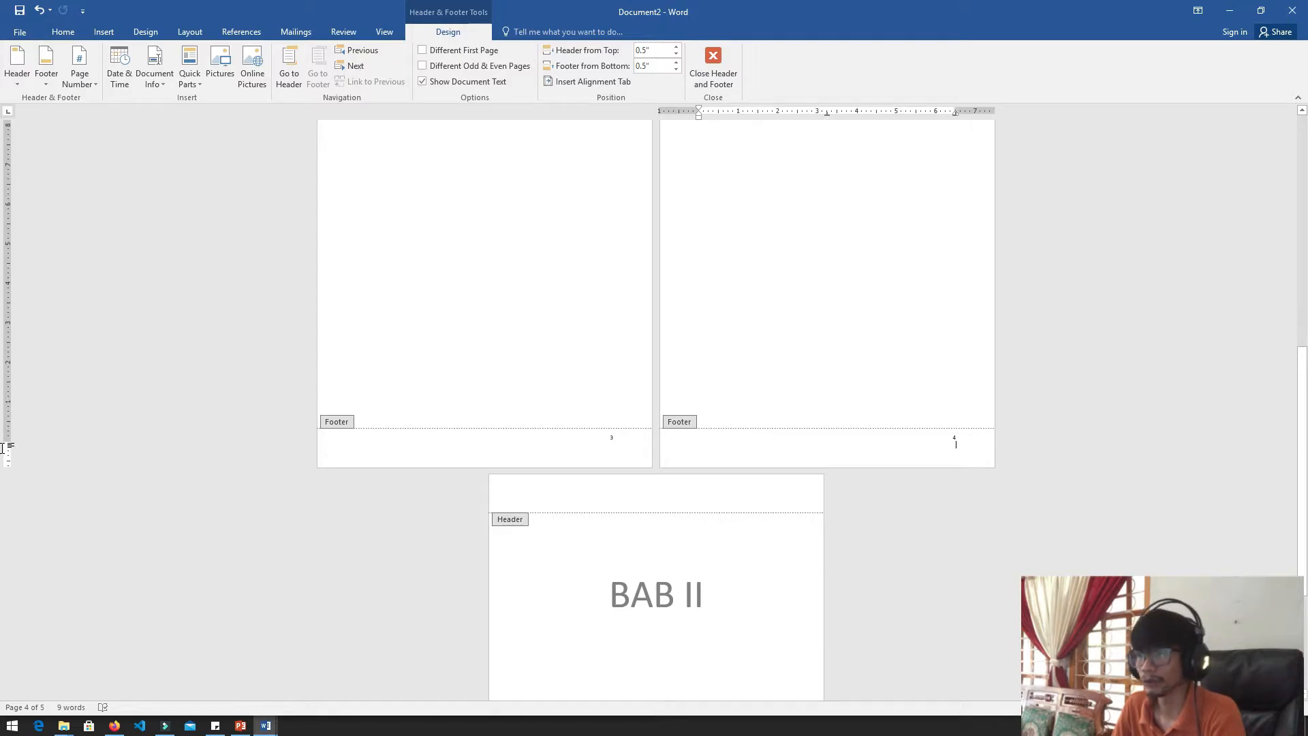
{"action": "scroll", "coordinate": [2, 448], "scroll_direction": "up", "scroll_amount": 6}
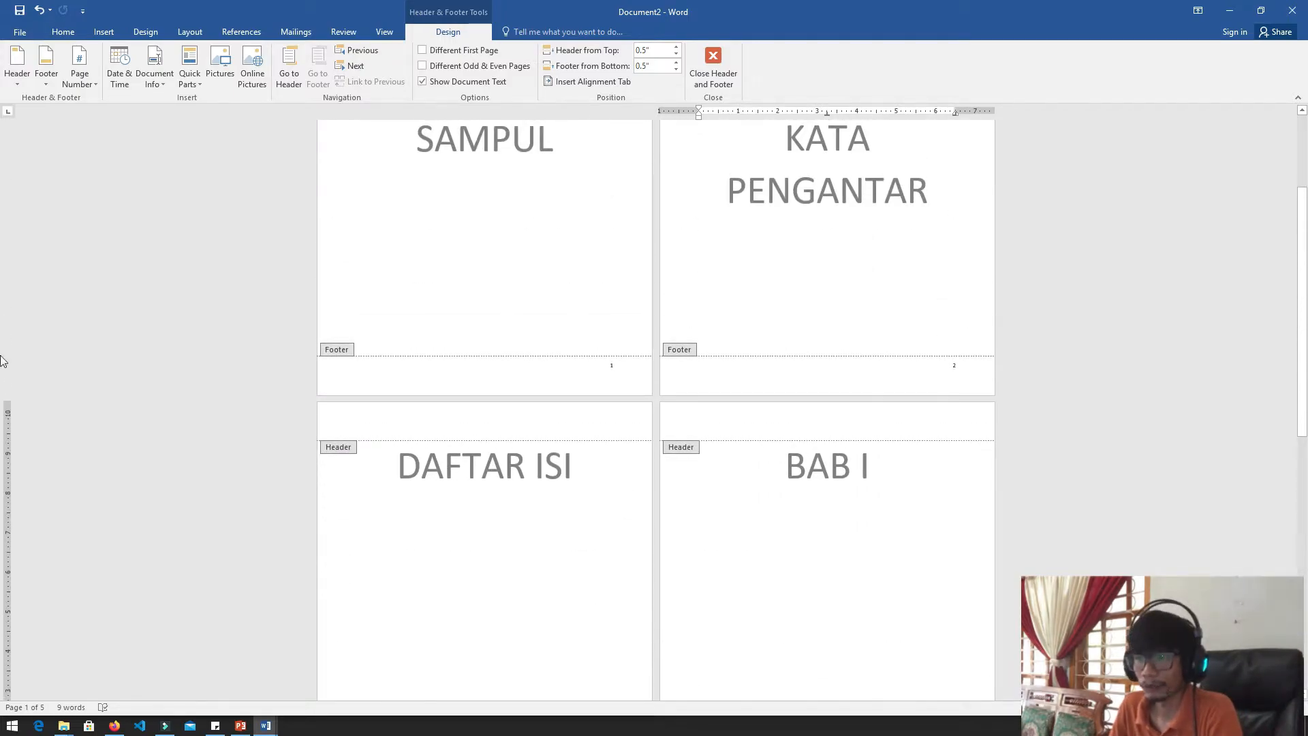
Enable the Different First Page option so the SAMPUL page has its own footer without a page number
{"action": "left_click", "coordinate": [509, 373]}
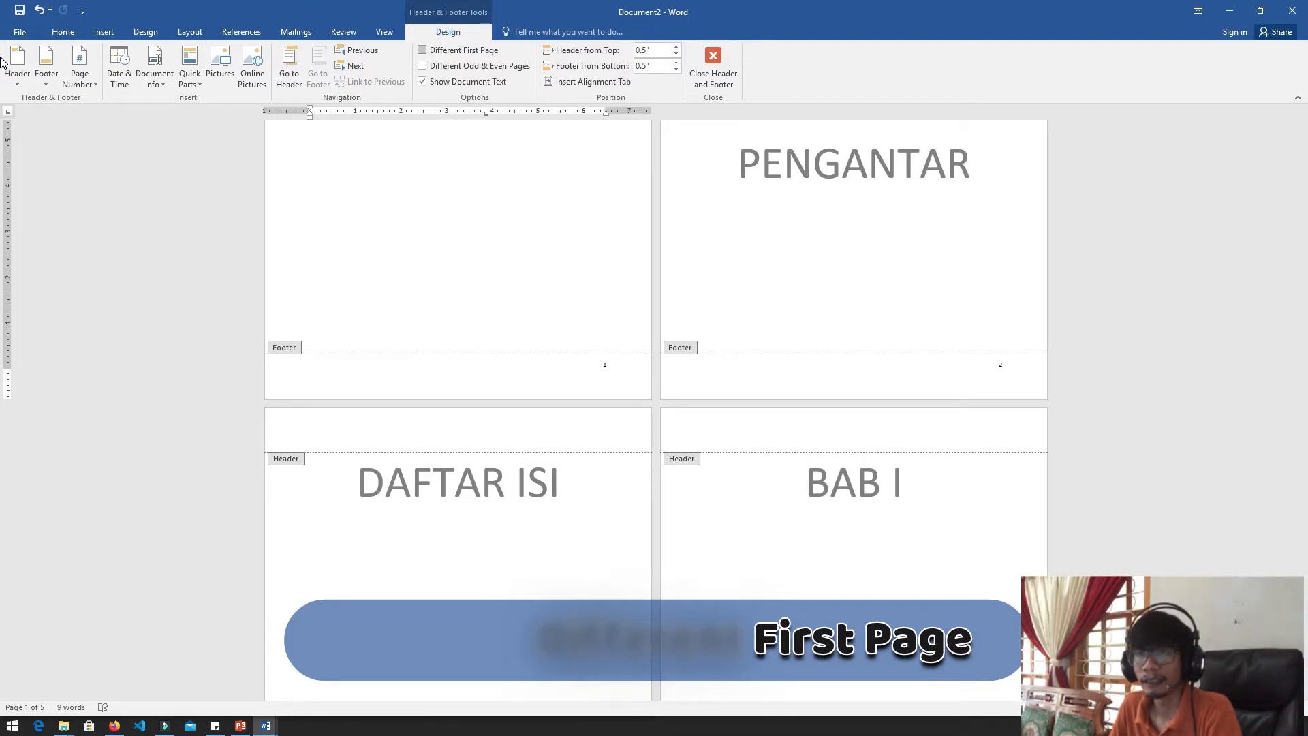
{"action": "left_click", "coordinate": [454, 51]}
{"action": "scroll", "coordinate": [1, 395], "scroll_direction": "up", "scroll_amount": 6}
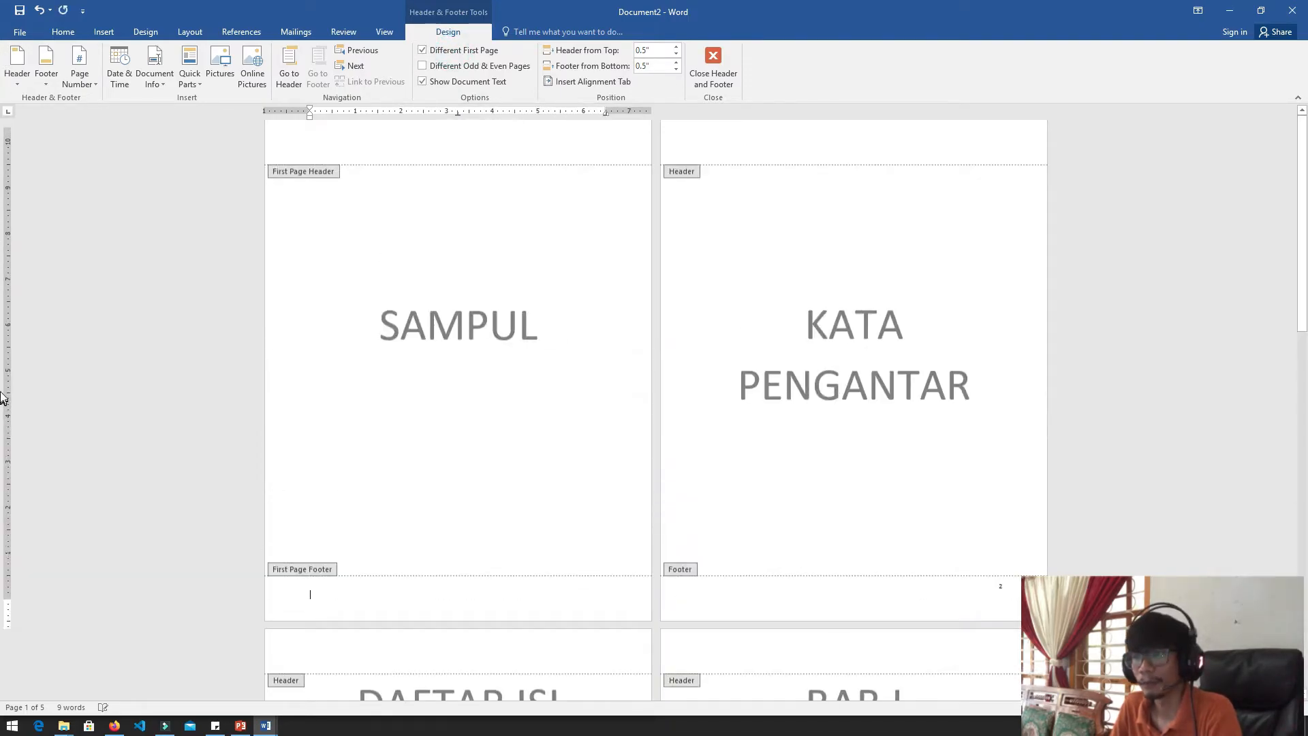
{"action": "scroll", "coordinate": [2, 360], "scroll_direction": "down", "scroll_amount": 3}
{"action": "scroll", "coordinate": [1, 364], "scroll_direction": "down", "scroll_amount": 3}
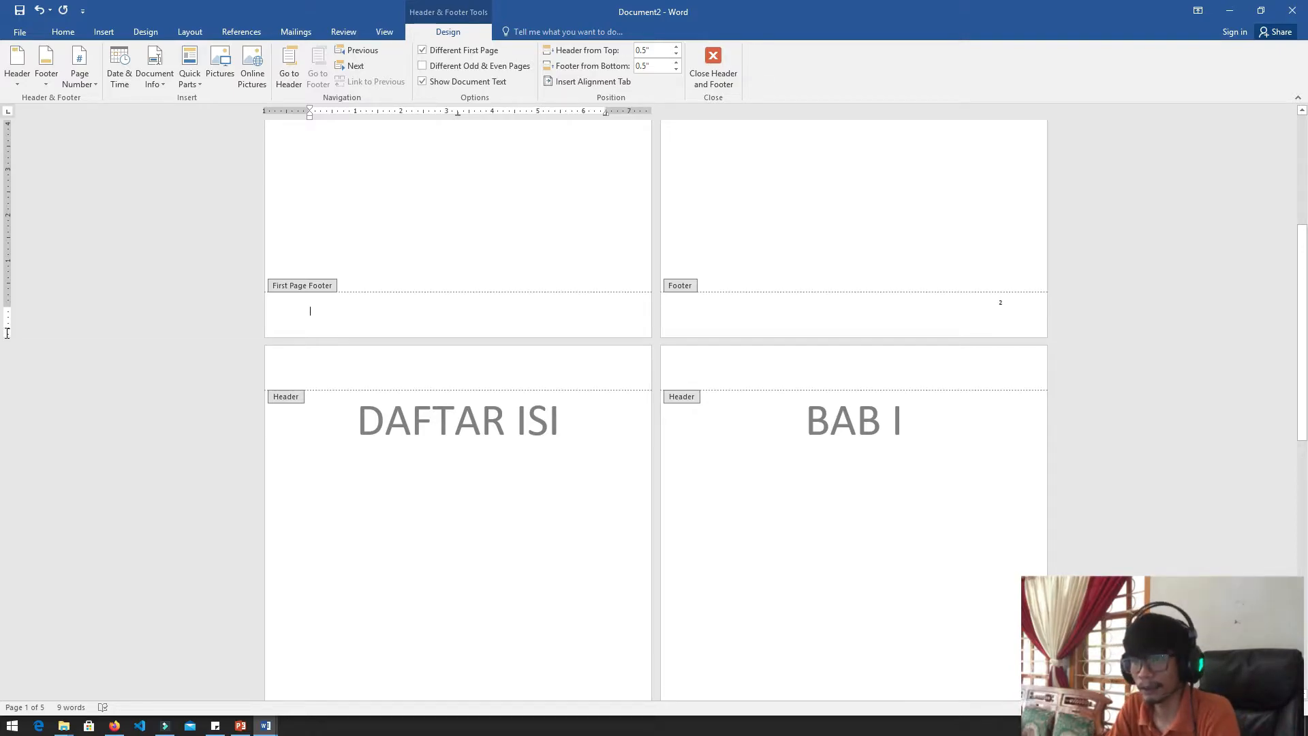
Enter NAMA in the first page footer of the SAMPUL page only
{"action": "type", "text": "NAMA"}
{"action": "left_click", "coordinate": [797, 318]}
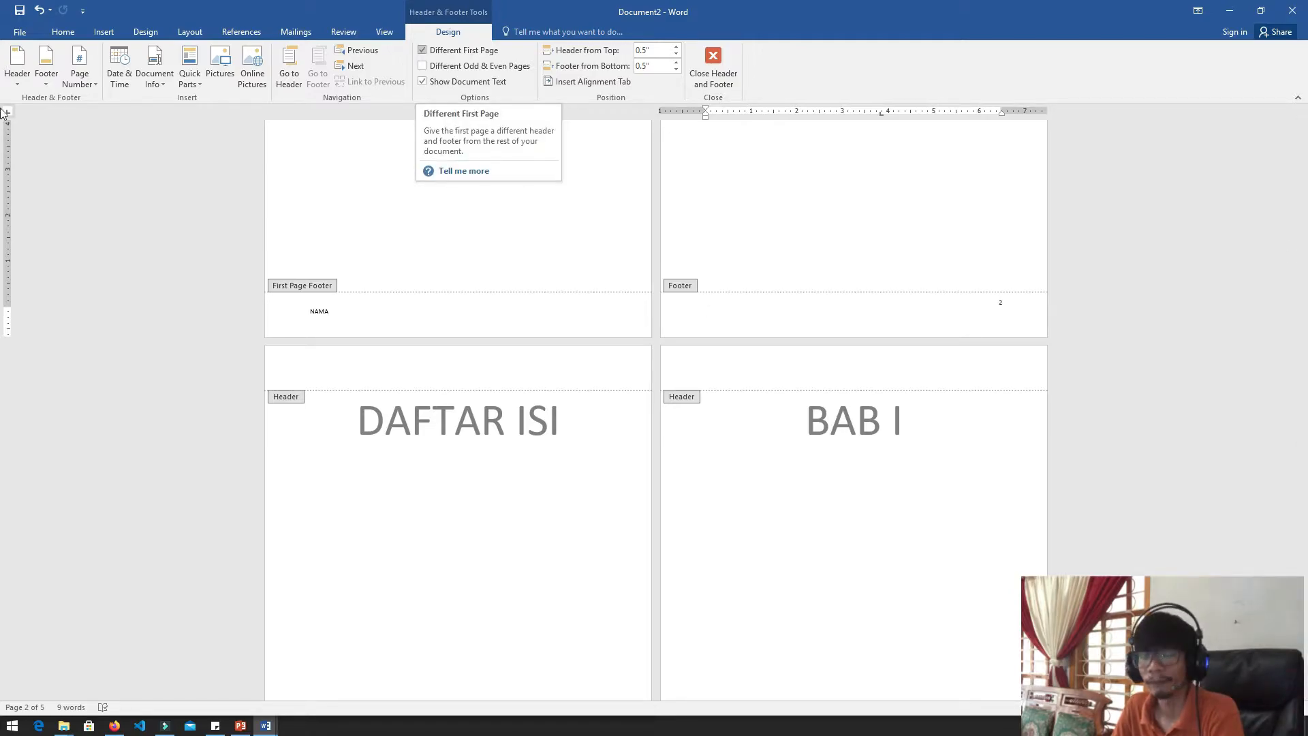
Turn off Different First Page, enter NAMA in the SAMPUL page's footer, and compare the footers on the other pages
{"action": "left_click", "coordinate": [388, 307]}
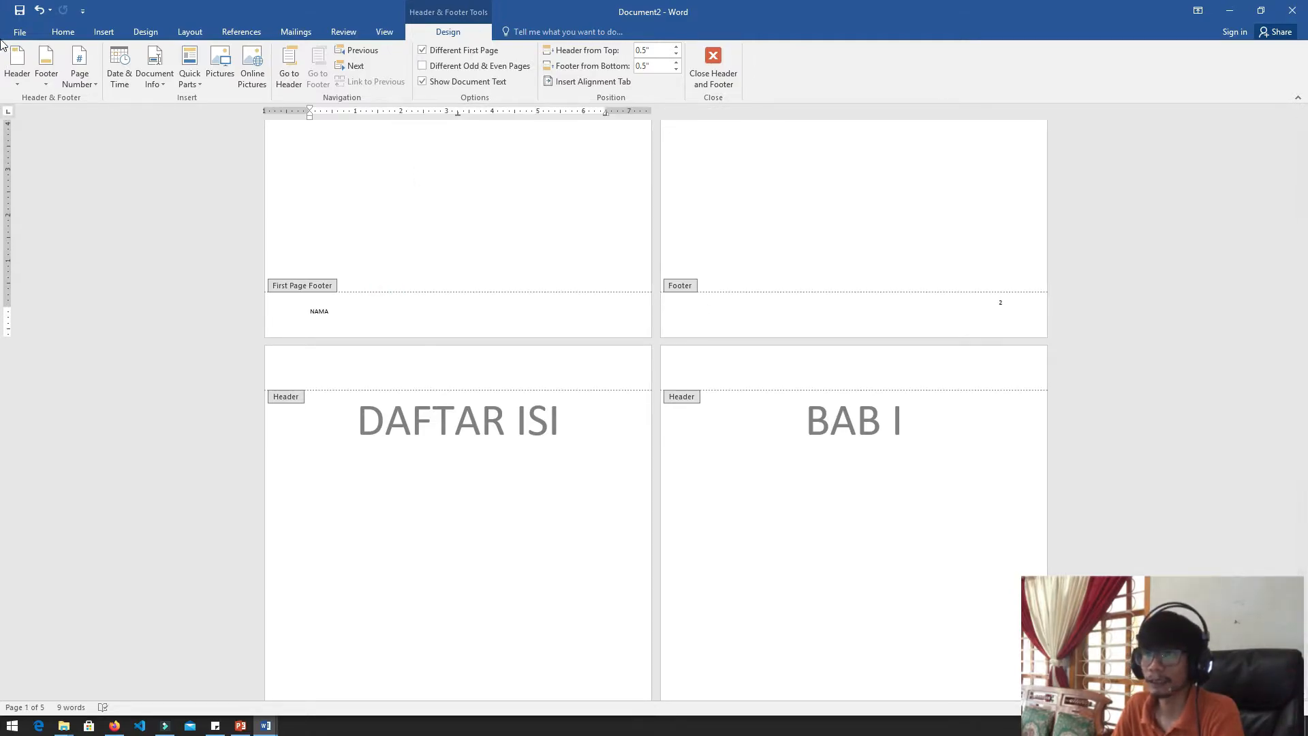
{"action": "left_click", "coordinate": [443, 51]}
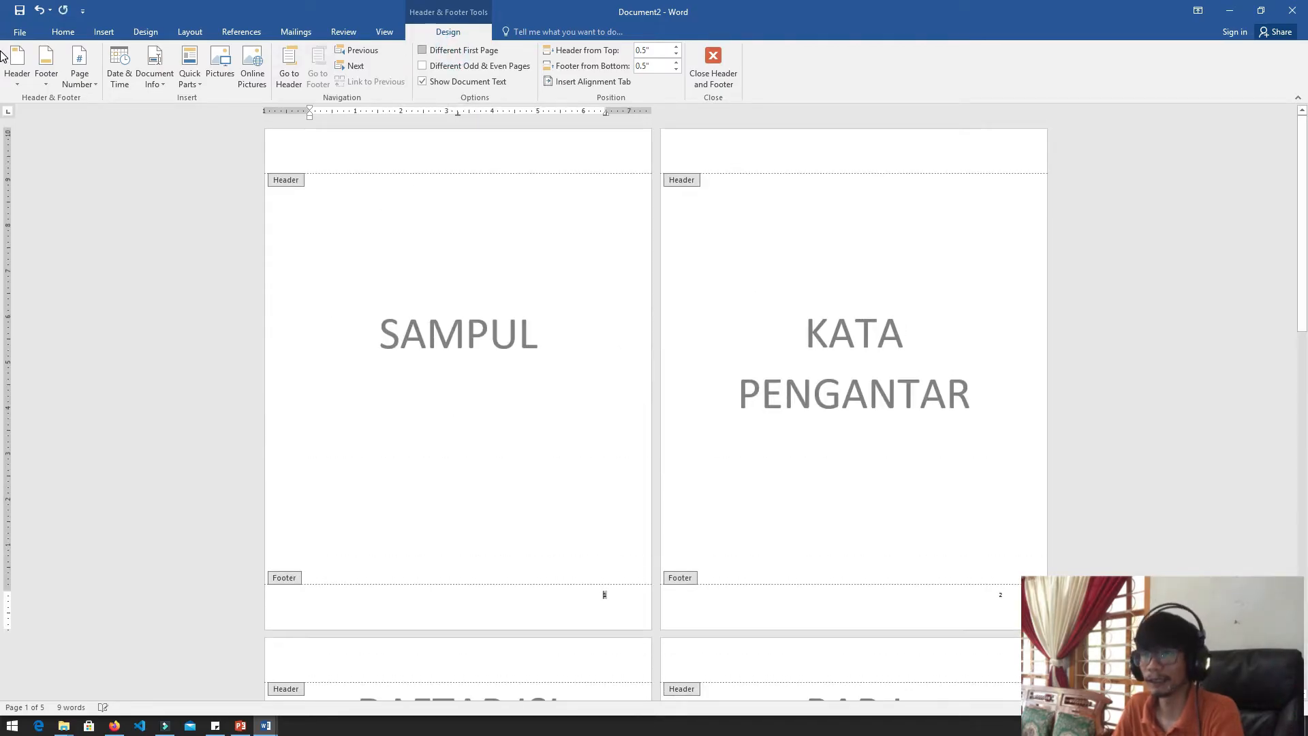
{"action": "scroll", "coordinate": [2, 323], "scroll_direction": "down", "scroll_amount": 2}
{"action": "scroll", "coordinate": [2, 323], "scroll_direction": "down", "scroll_amount": 2}
{"action": "left_click", "coordinate": [402, 339]}
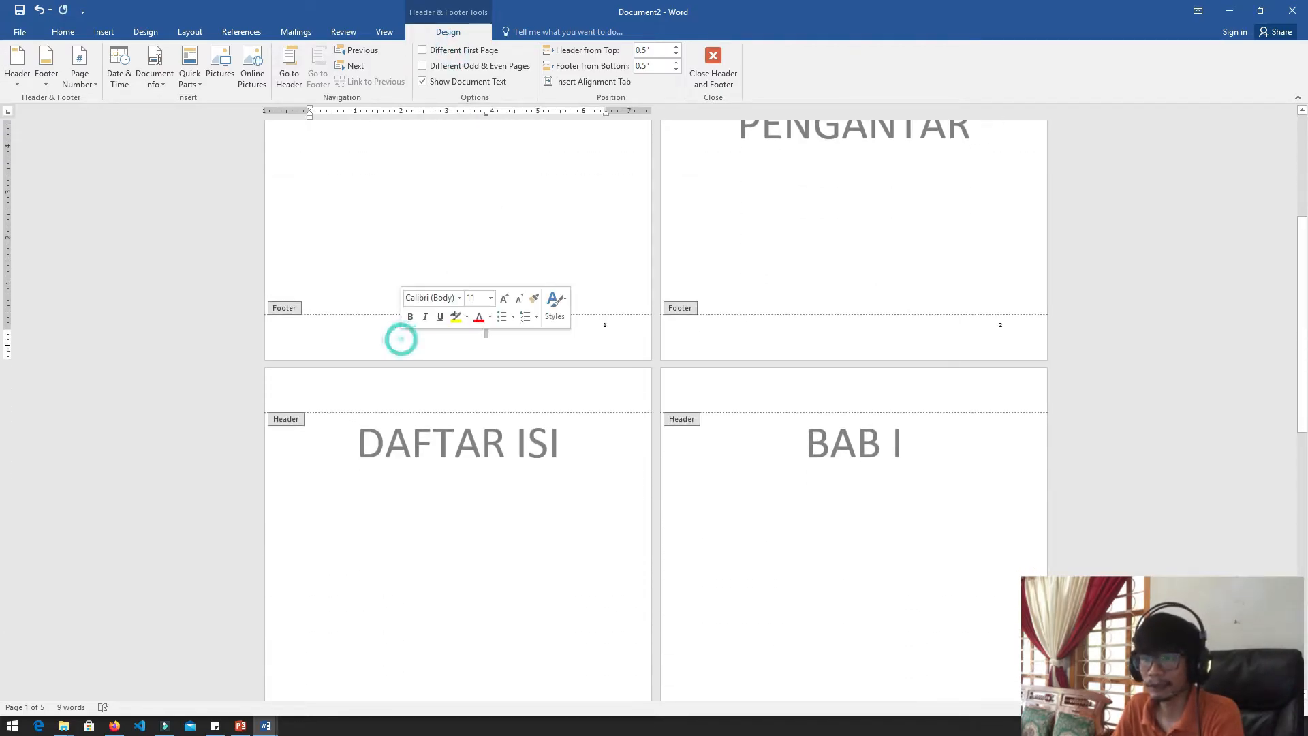
{"action": "type", "text": "NAMA"}
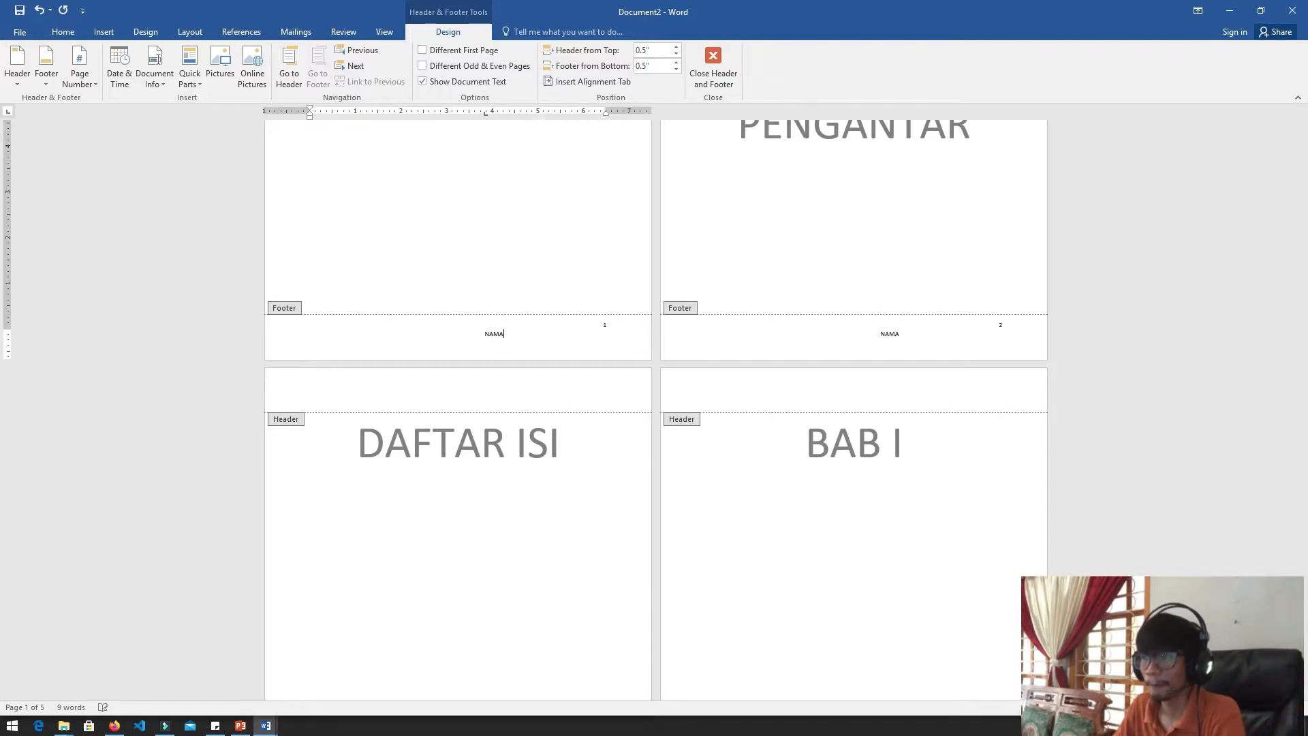
{"action": "scroll", "coordinate": [6, 341], "scroll_direction": "down", "scroll_amount": 5}
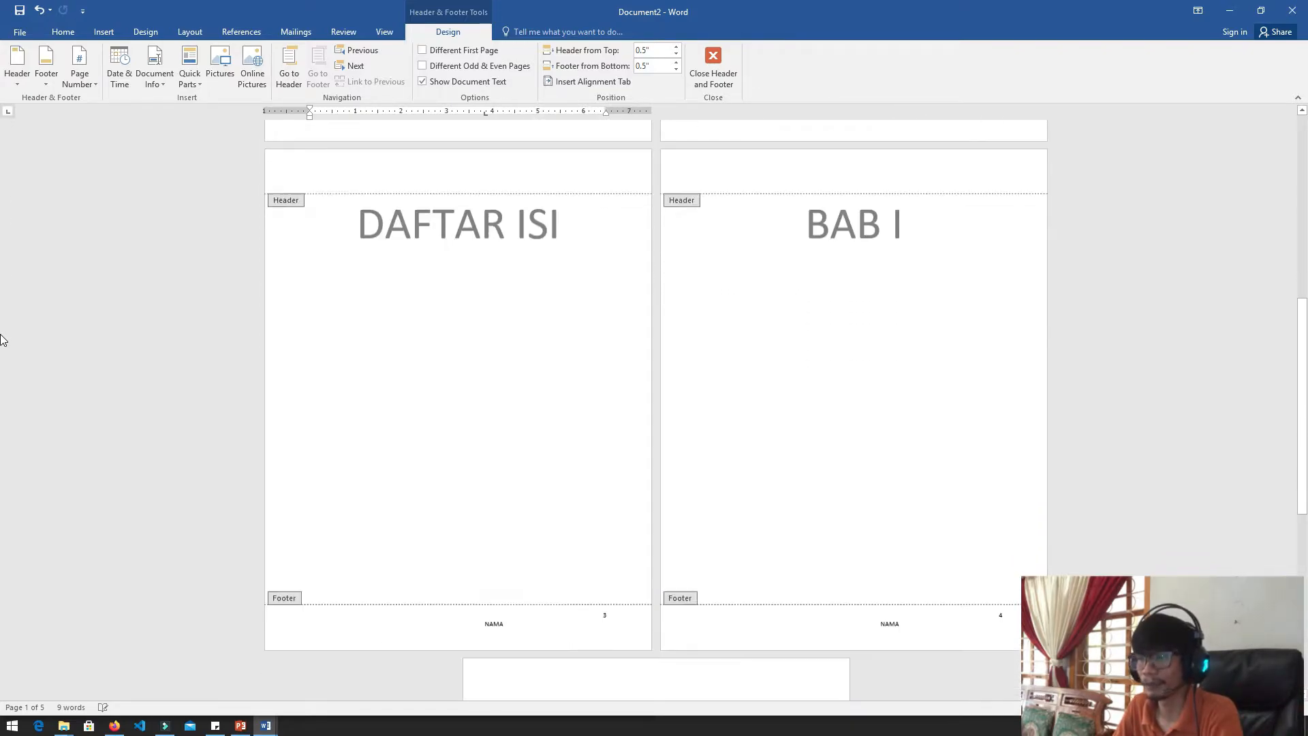
{"action": "scroll", "coordinate": [7, 519], "scroll_direction": "down", "scroll_amount": 3}
{"action": "scroll", "coordinate": [2, 508], "scroll_direction": "up", "scroll_amount": 5}
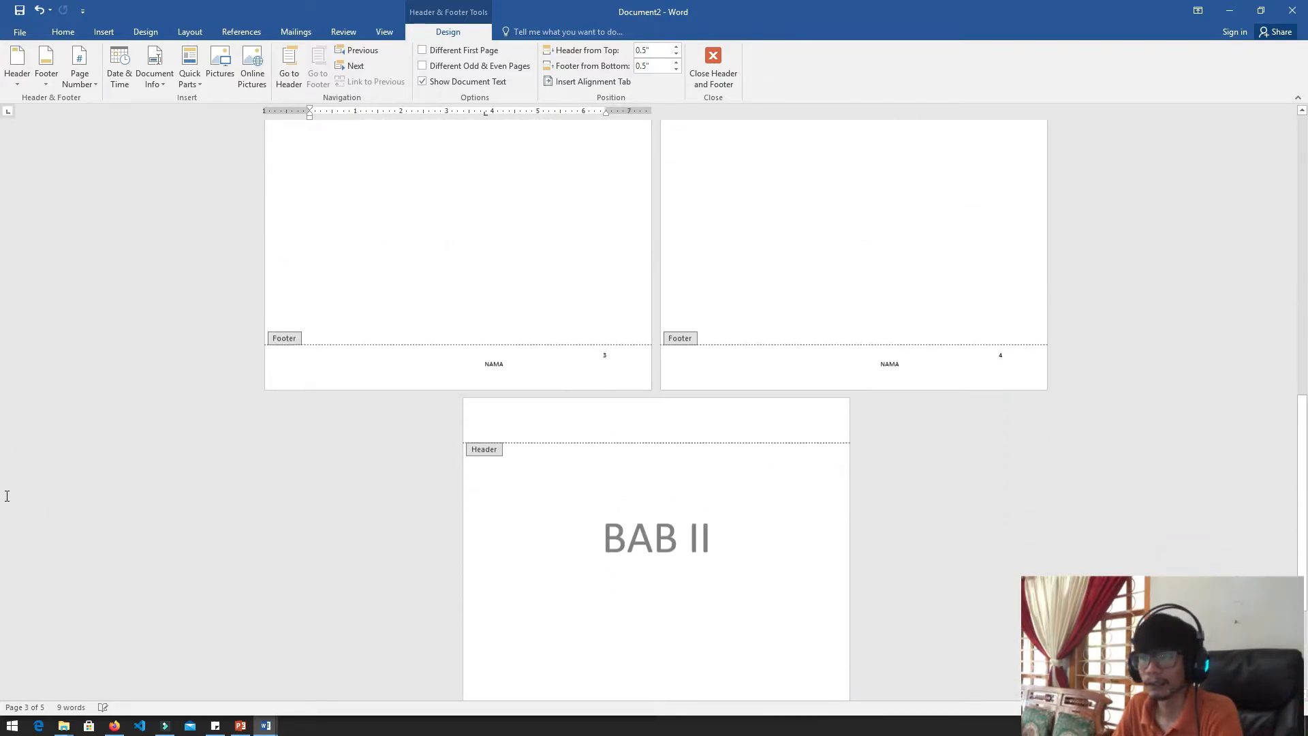
{"action": "scroll", "coordinate": [2, 475], "scroll_direction": "up", "scroll_amount": 2}
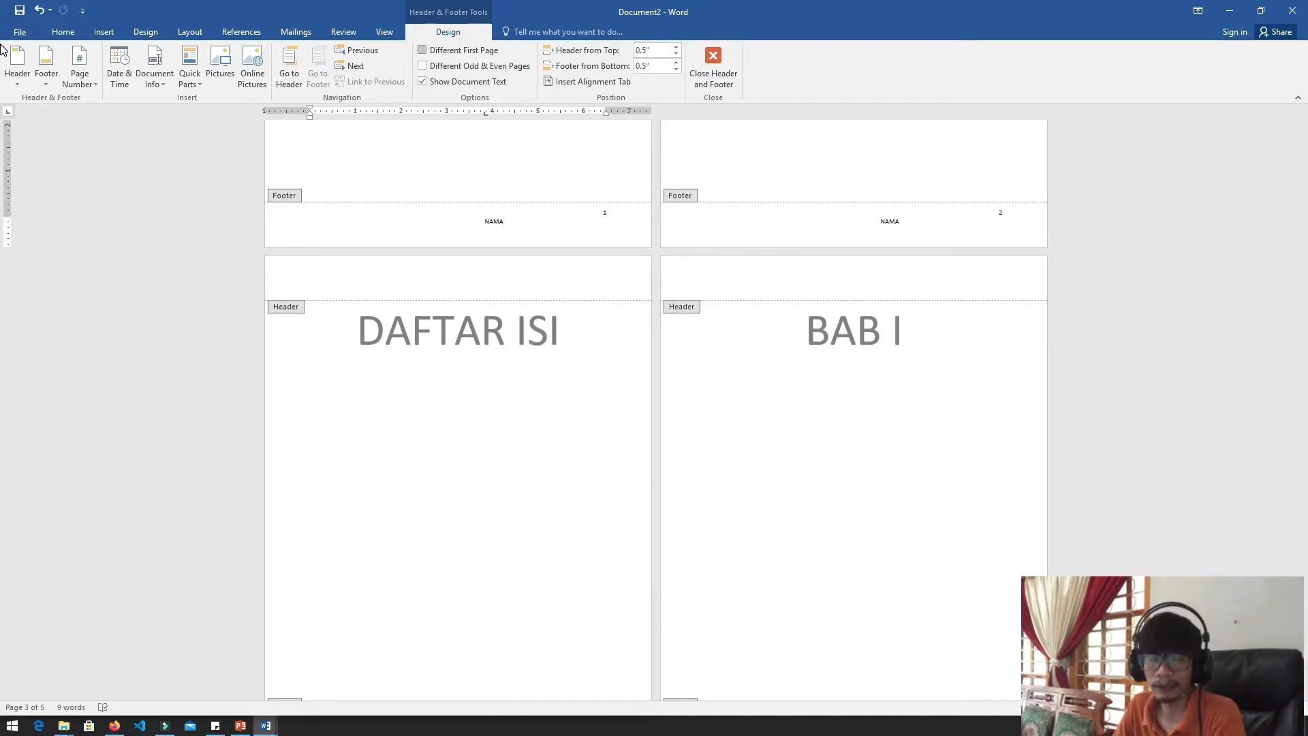
{"action": "scroll", "coordinate": [3, 285], "scroll_direction": "up", "scroll_amount": 1}
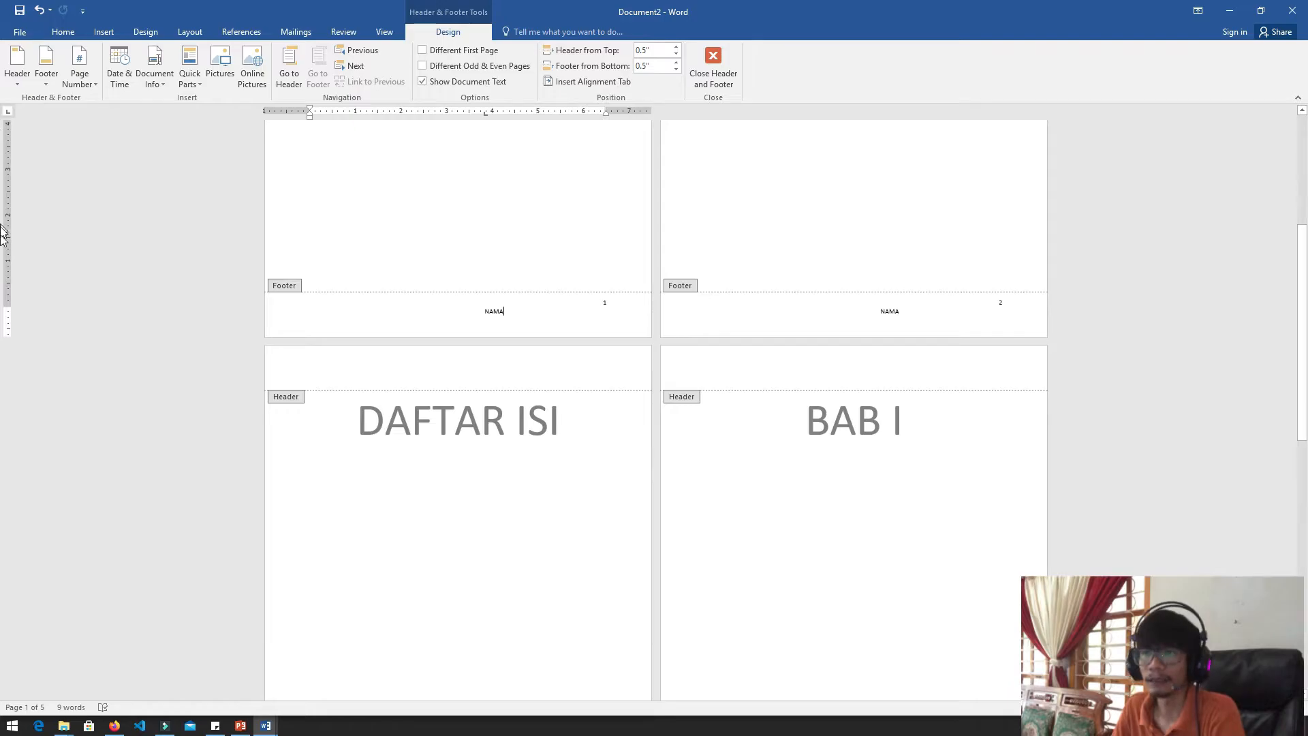
Undo the NAMA text in the shared footer and the switching off of Different First Page
{"action": "key", "text": "ctrl+z"}
{"action": "key", "text": "ctrl+z"}
{"action": "key", "text": "ctrl+z"}
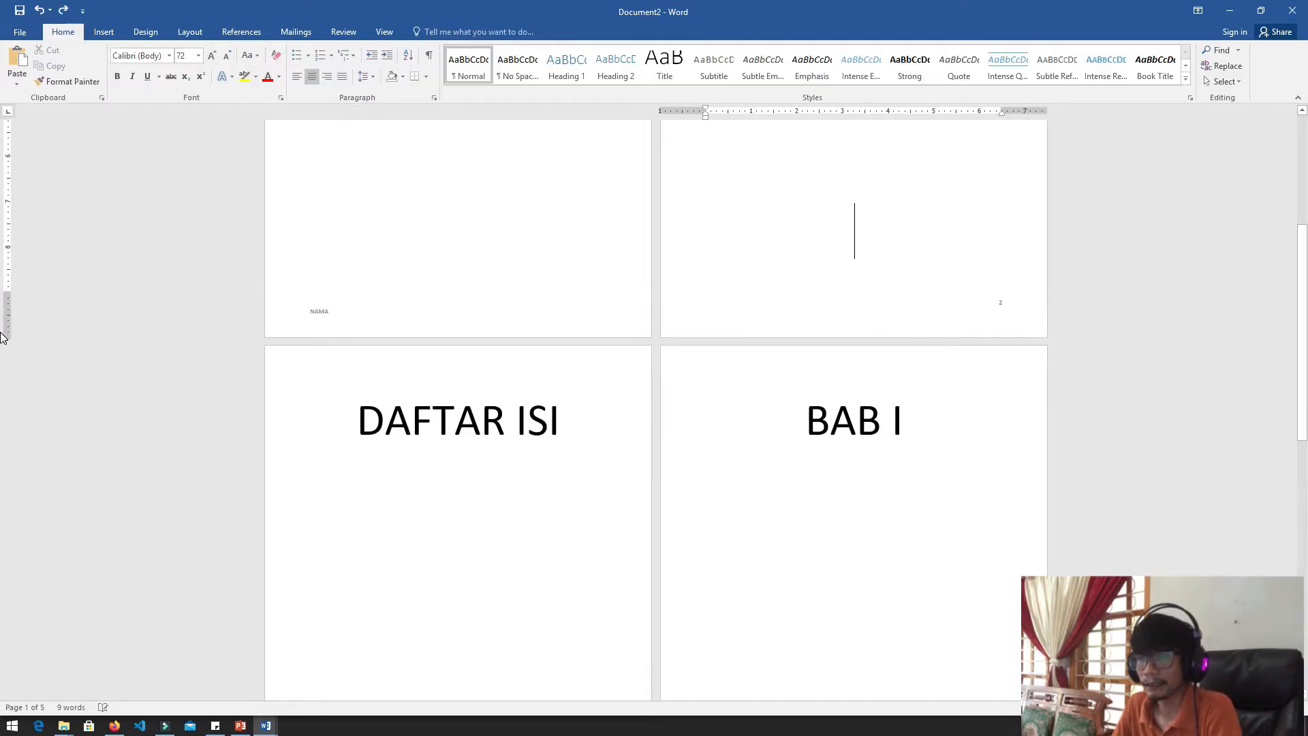
Reopen the SAMPUL page's first page footer and delete the text NAMA from it
{"action": "scroll", "coordinate": [4, 341], "scroll_direction": "up", "scroll_amount": 1}
{"action": "left_click", "coordinate": [469, 362]}
{"action": "double_click", "coordinate": [468, 362]}
{"action": "left_click_drag", "start_coordinate": [392, 351], "coordinate": [293, 352]}
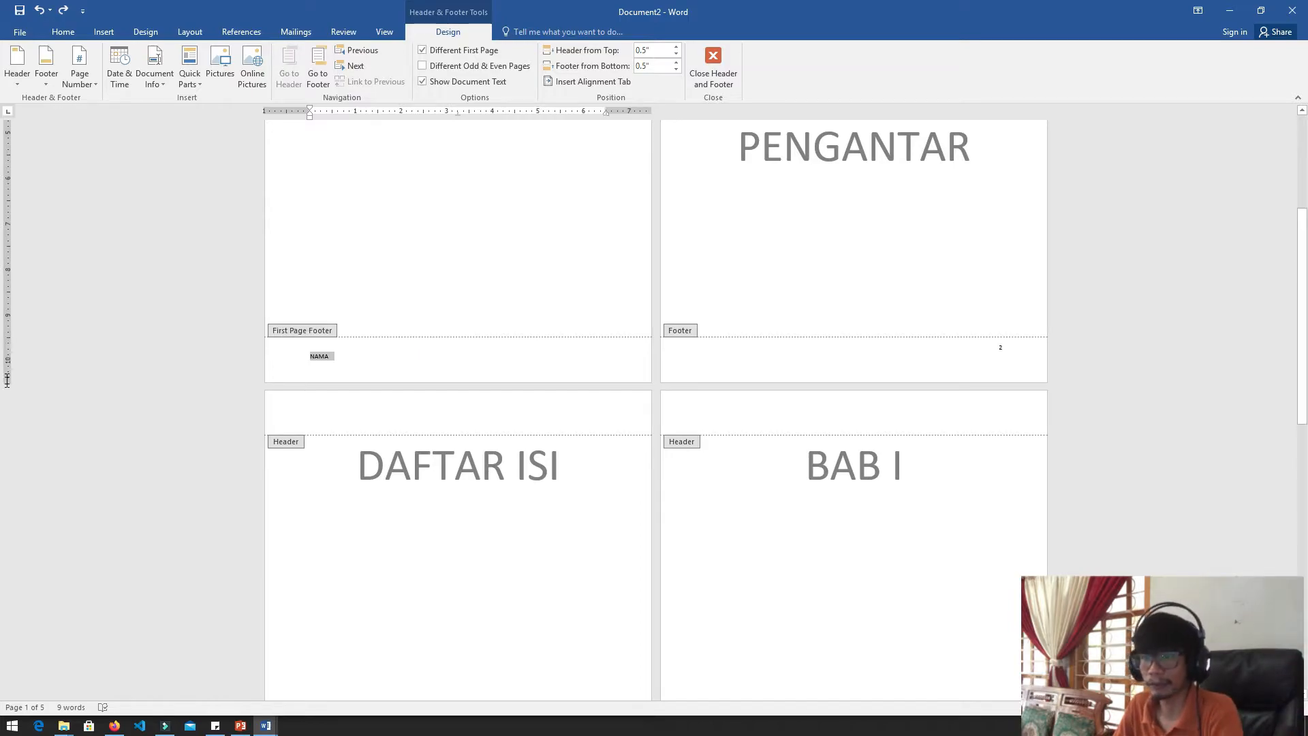
{"action": "key", "text": "Delete"}
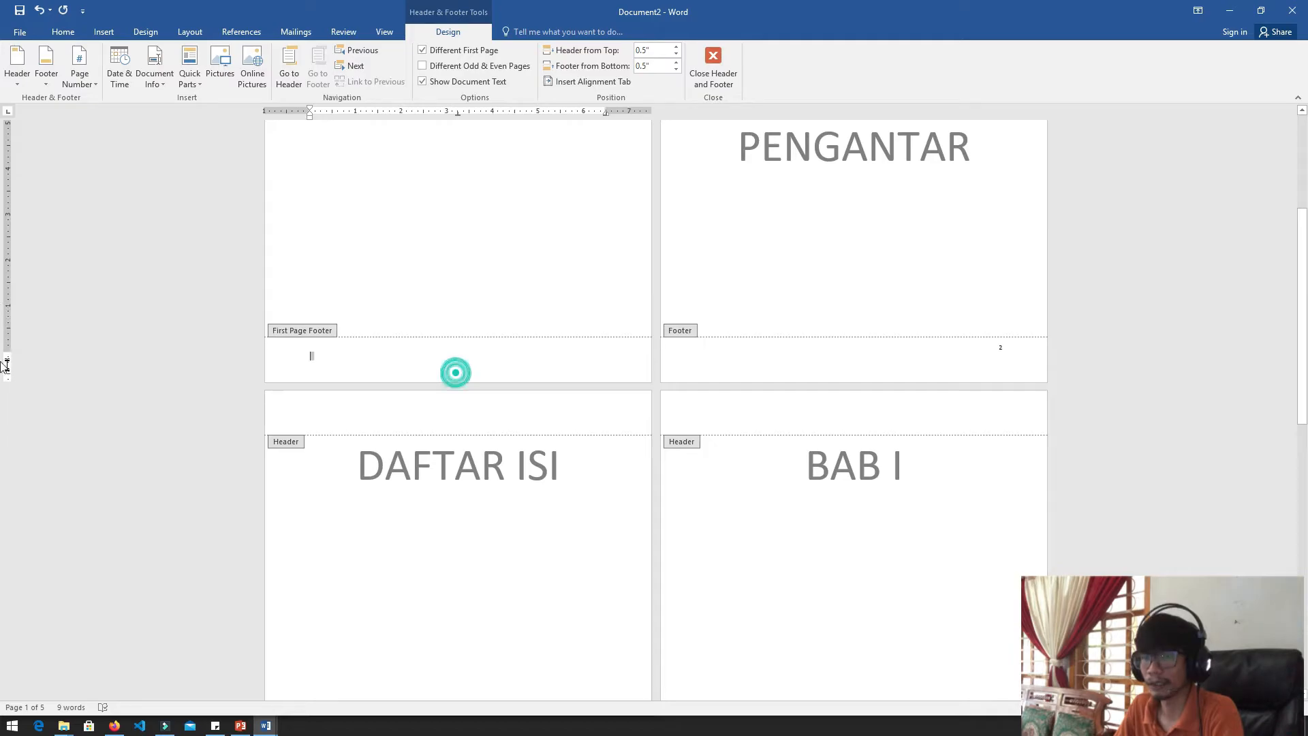
{"action": "scroll", "coordinate": [3, 286], "scroll_direction": "up", "scroll_amount": 1}
{"action": "scroll", "coordinate": [3, 286], "scroll_direction": "up", "scroll_amount": 3}
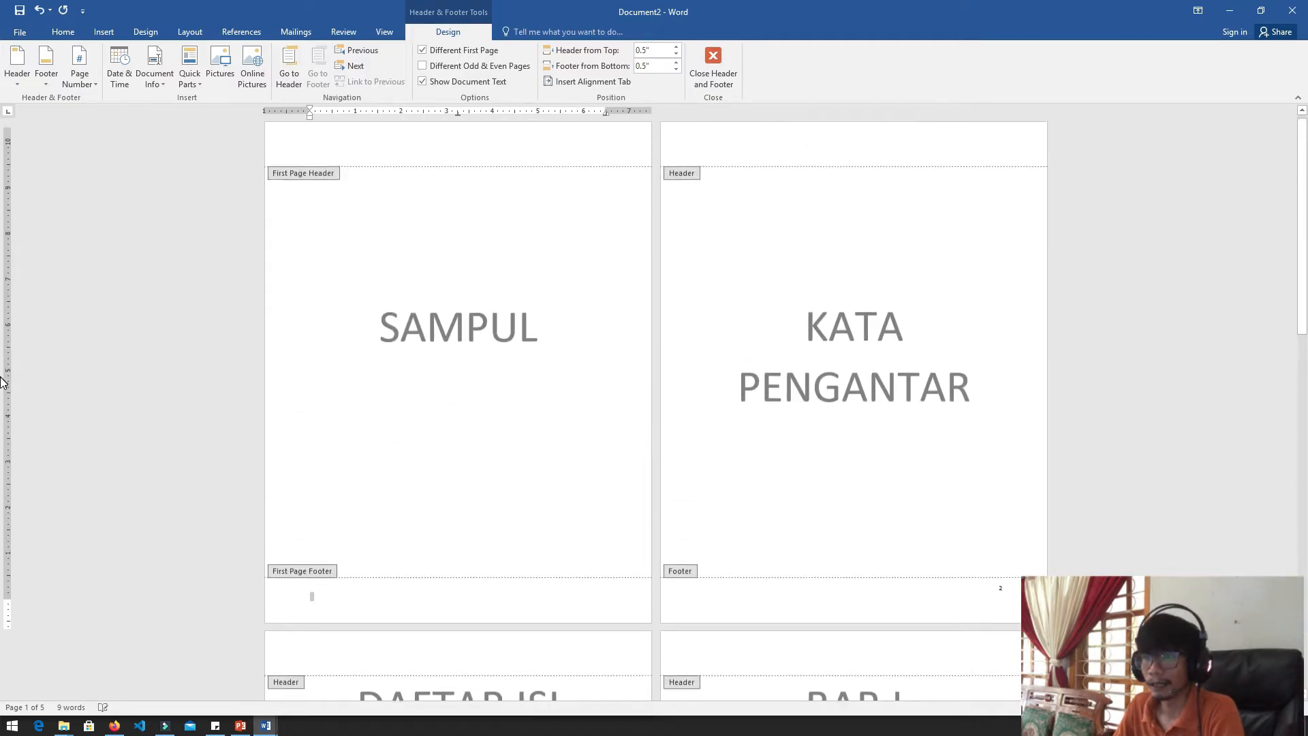
{"action": "scroll", "coordinate": [3, 417], "scroll_direction": "down", "scroll_amount": 2}
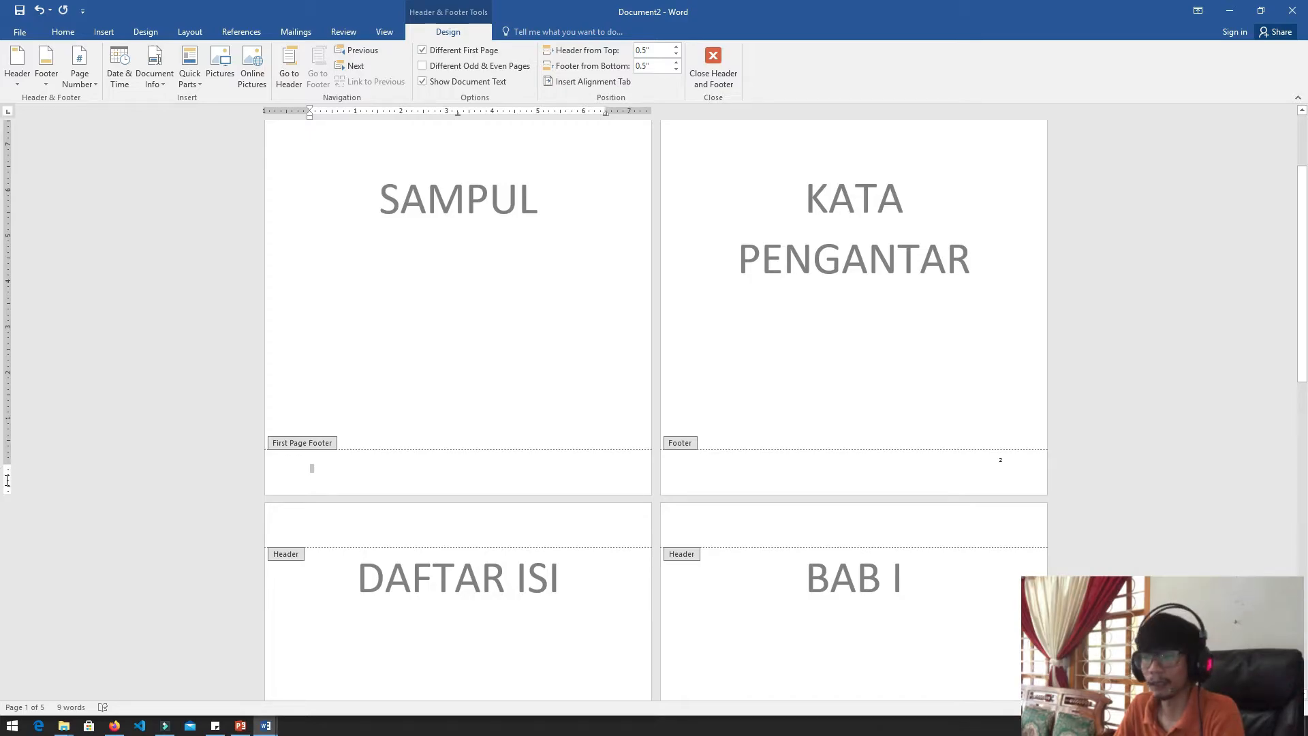
Change the page number format in the KATA PENGANTAR page's footer to lowercase Roman numerals (i, ii, iii, ...)
{"action": "left_click", "coordinate": [945, 471]}
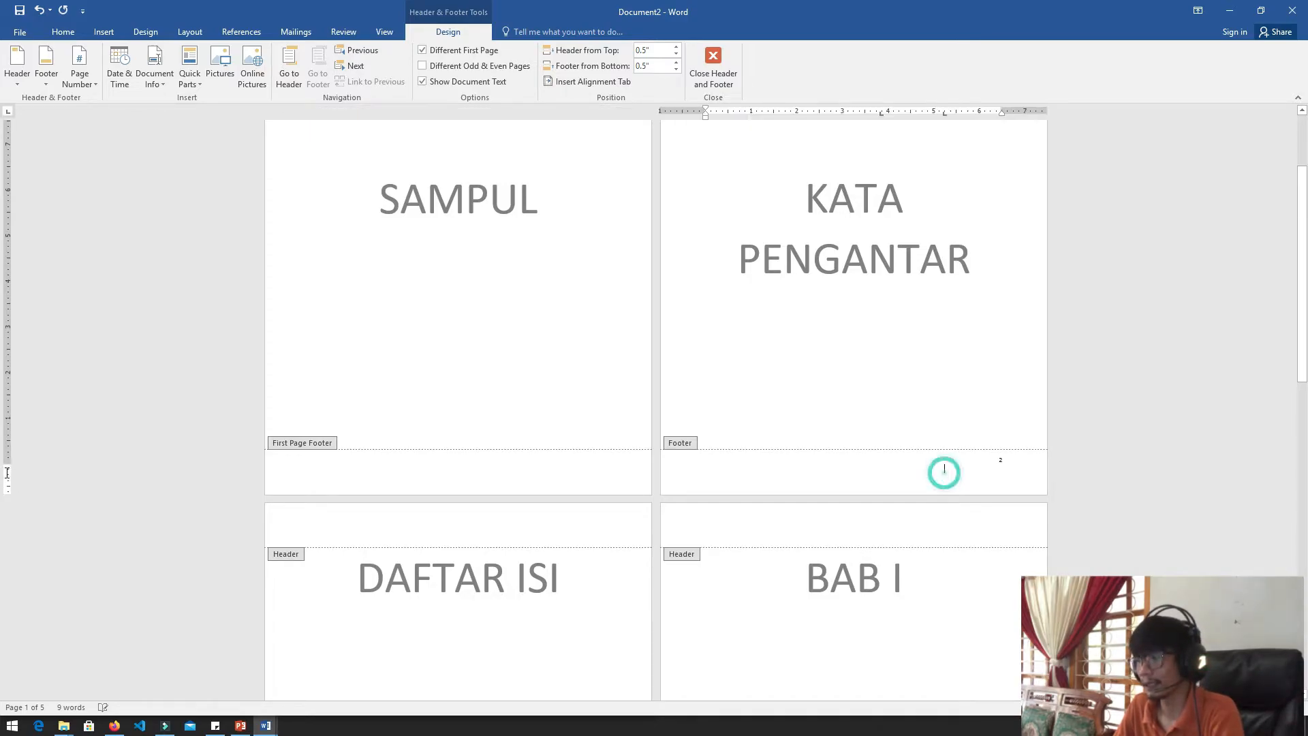
{"action": "scroll", "coordinate": [6, 408], "scroll_direction": "down", "scroll_amount": 1}
{"action": "left_click", "coordinate": [1001, 414]}
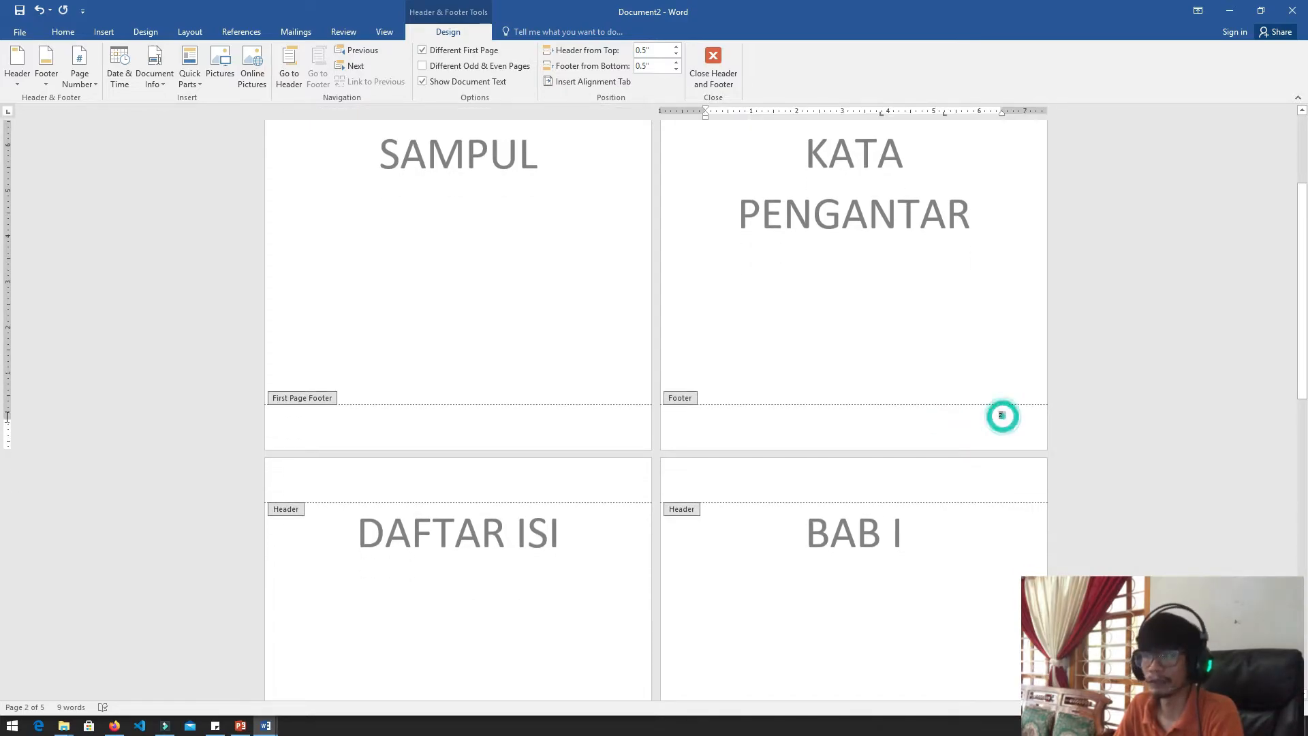
{"action": "scroll", "coordinate": [7, 422], "scroll_direction": "down", "scroll_amount": 2}
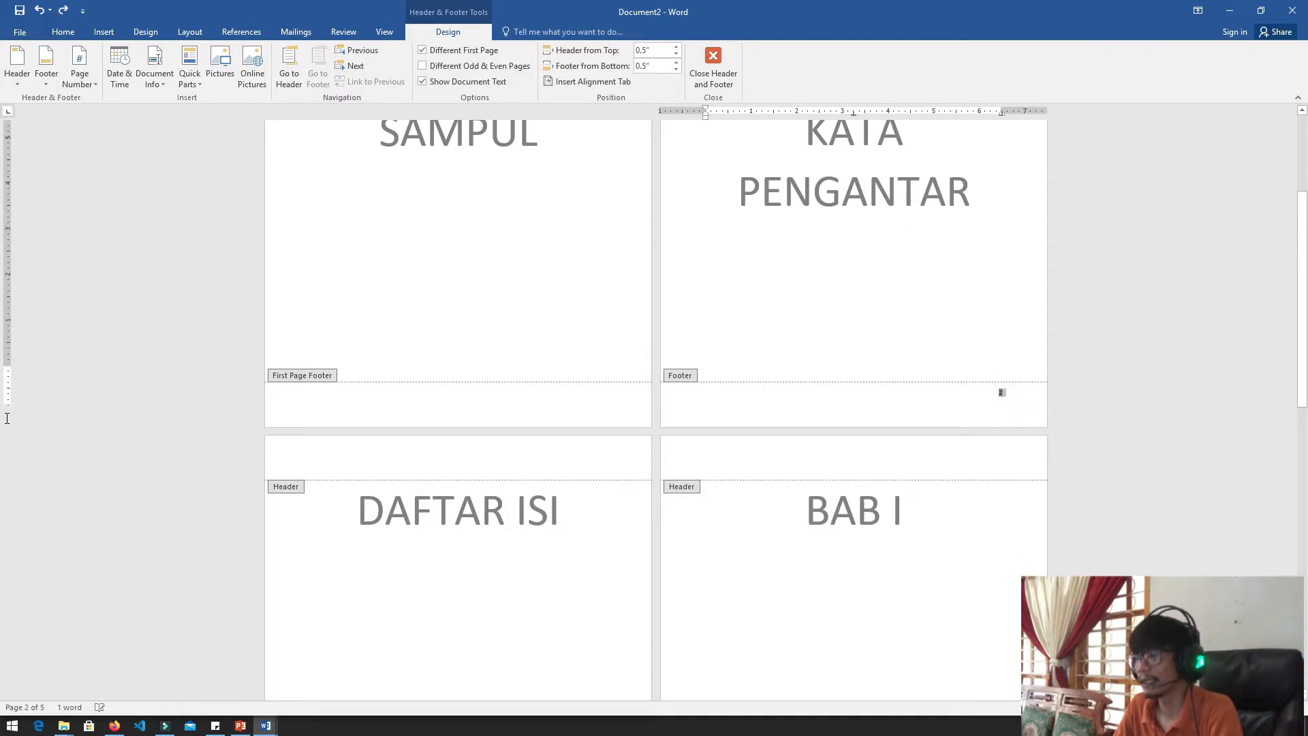
{"action": "left_click", "coordinate": [915, 370]}
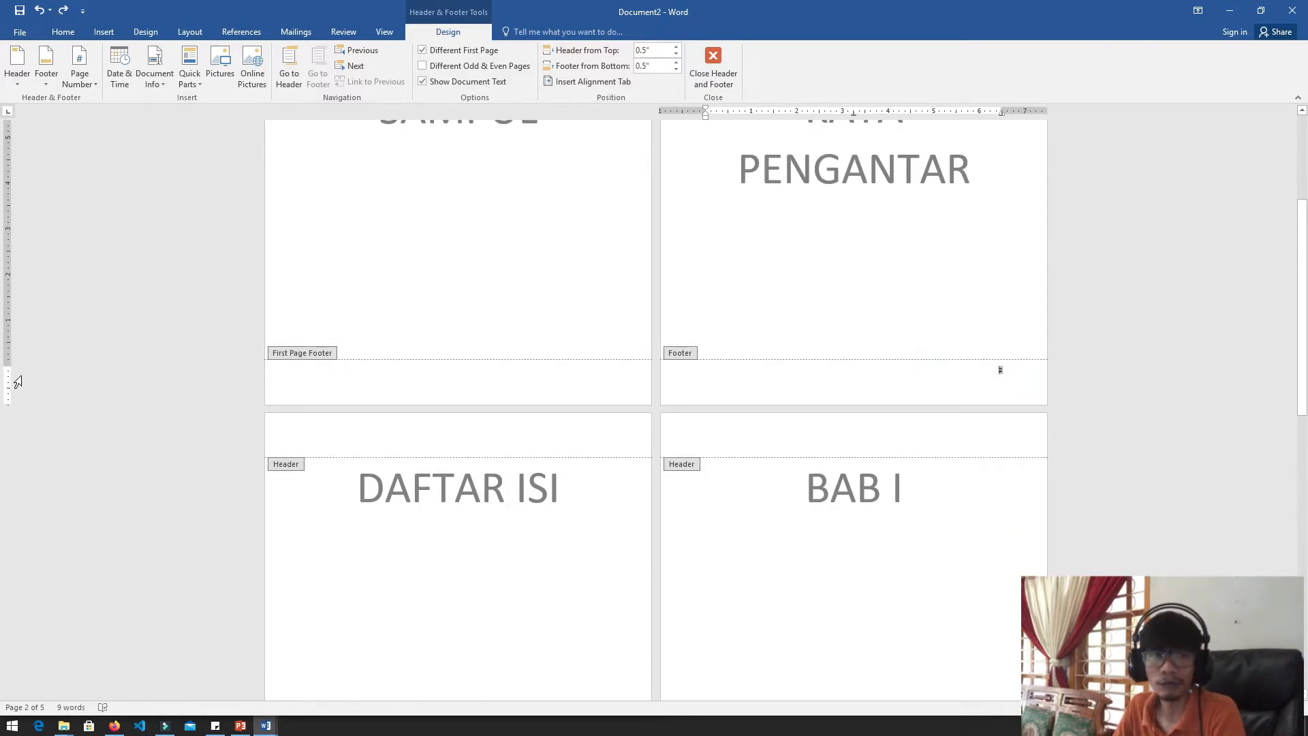
{"action": "left_click", "coordinate": [985, 385]}
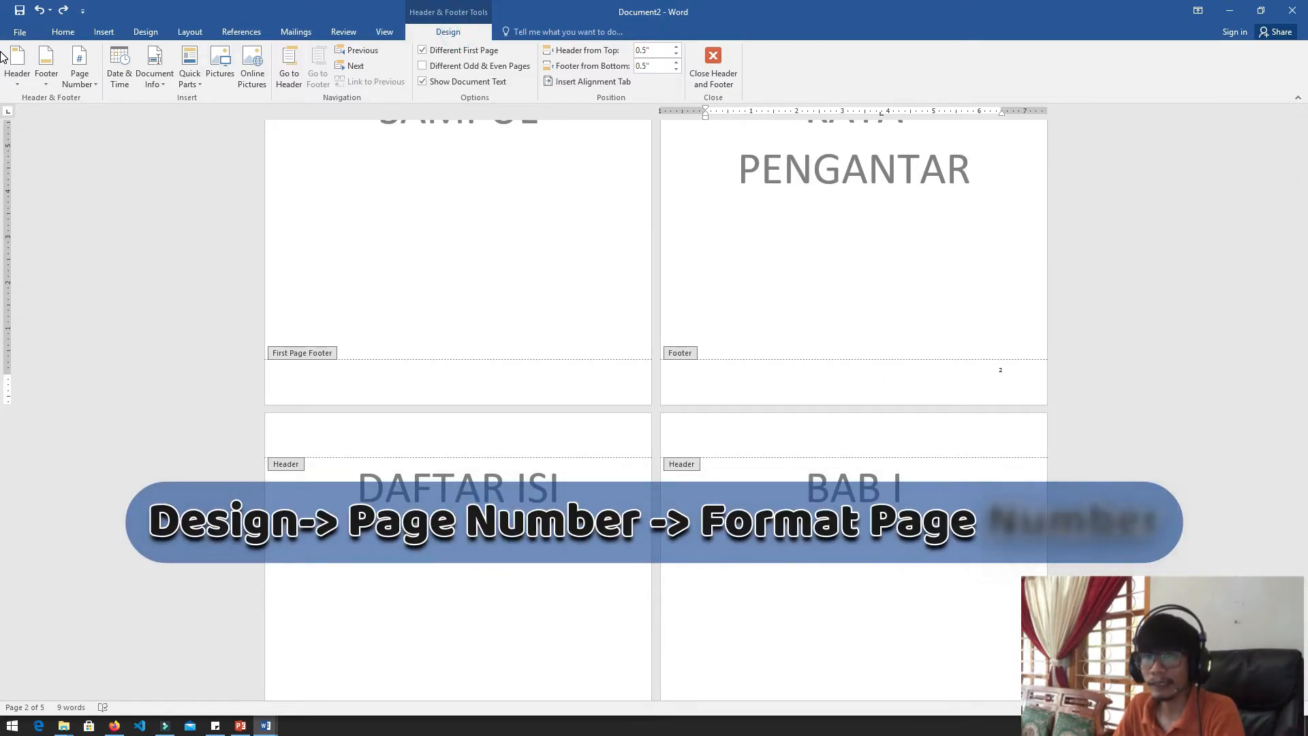
{"action": "left_click", "coordinate": [87, 84]}
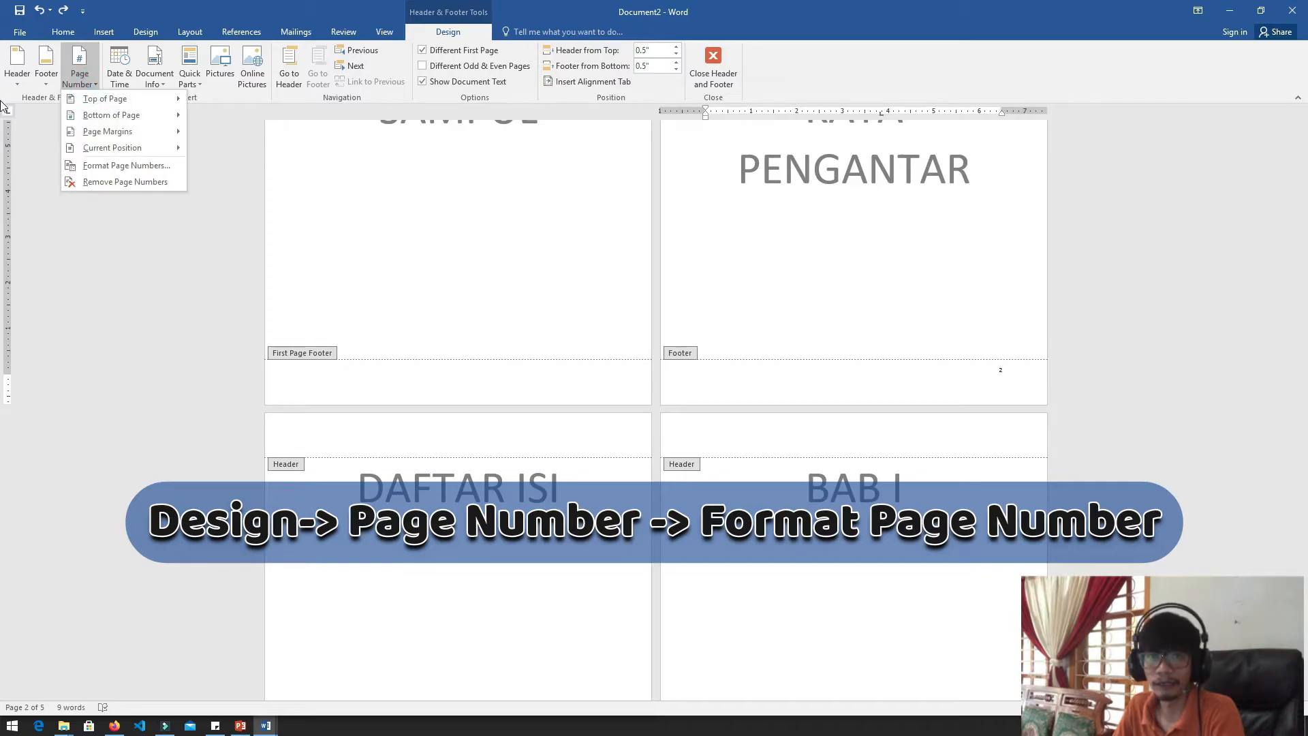
{"action": "left_click", "coordinate": [109, 165]}
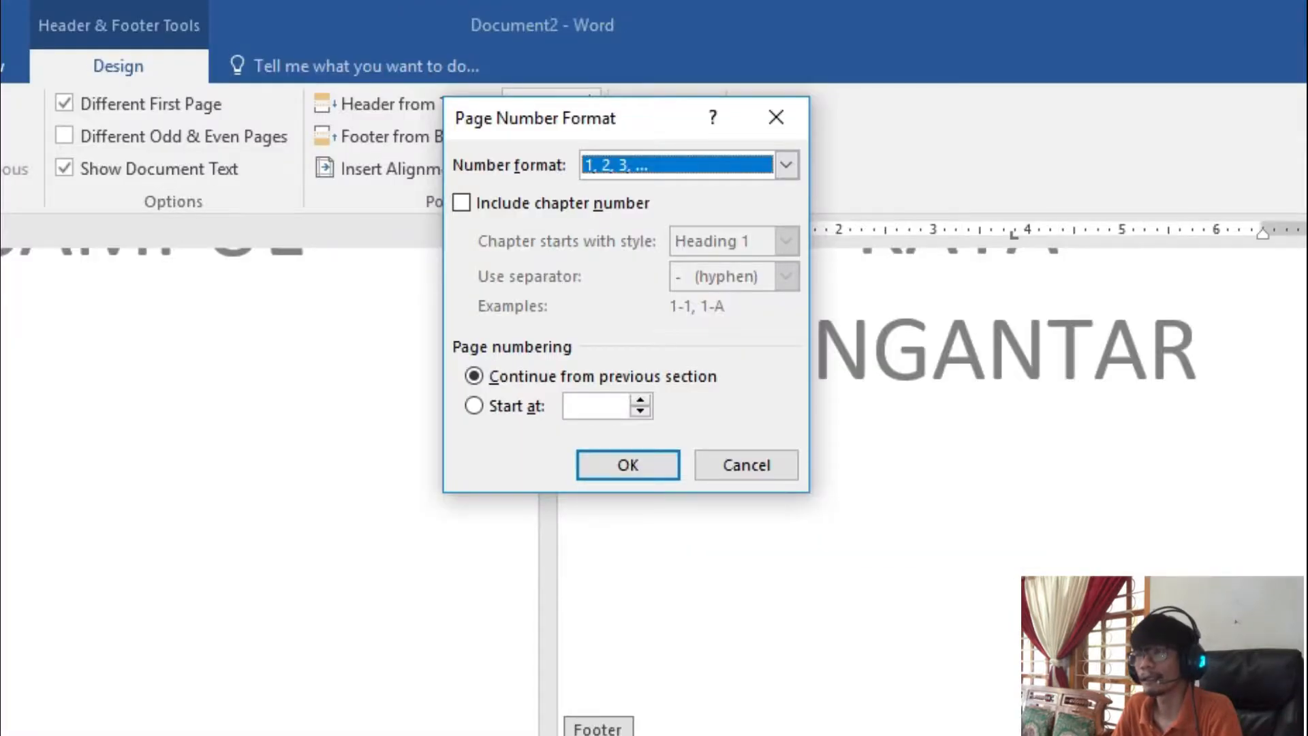
{"action": "left_click", "coordinate": [639, 164]}
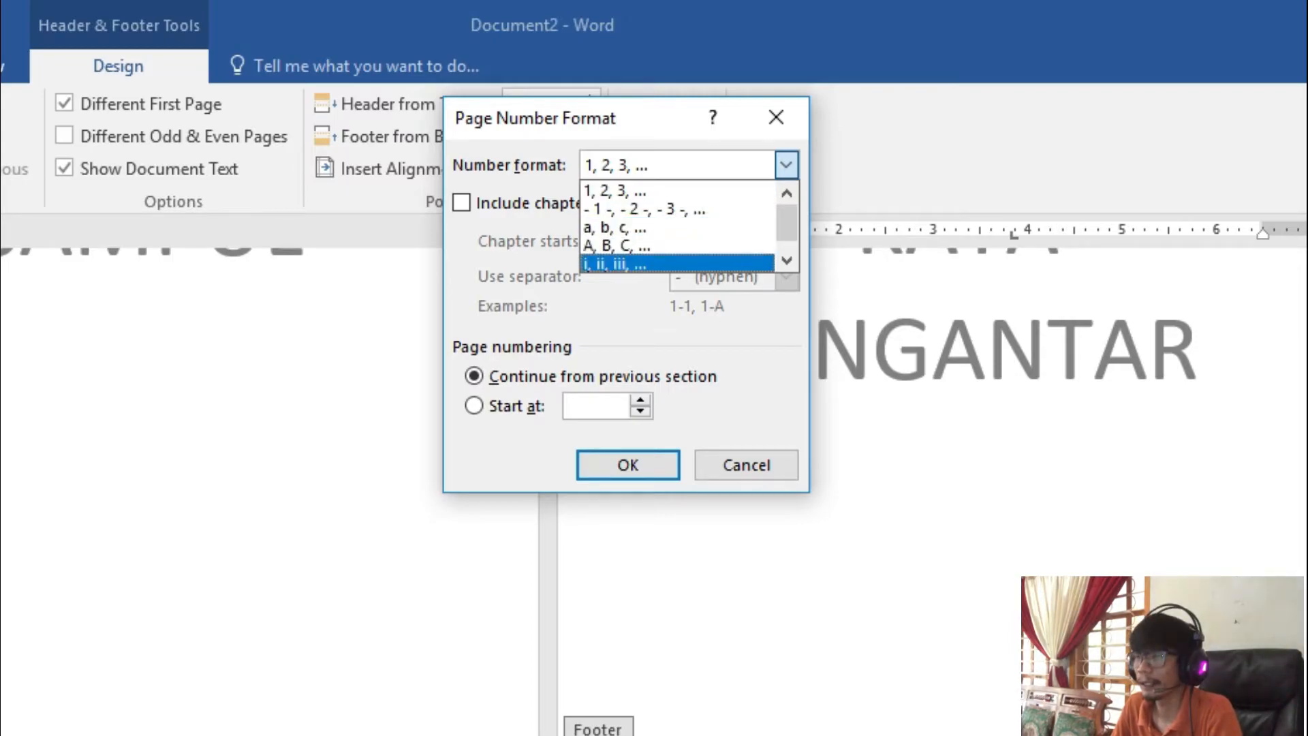
{"action": "left_click", "coordinate": [664, 263]}
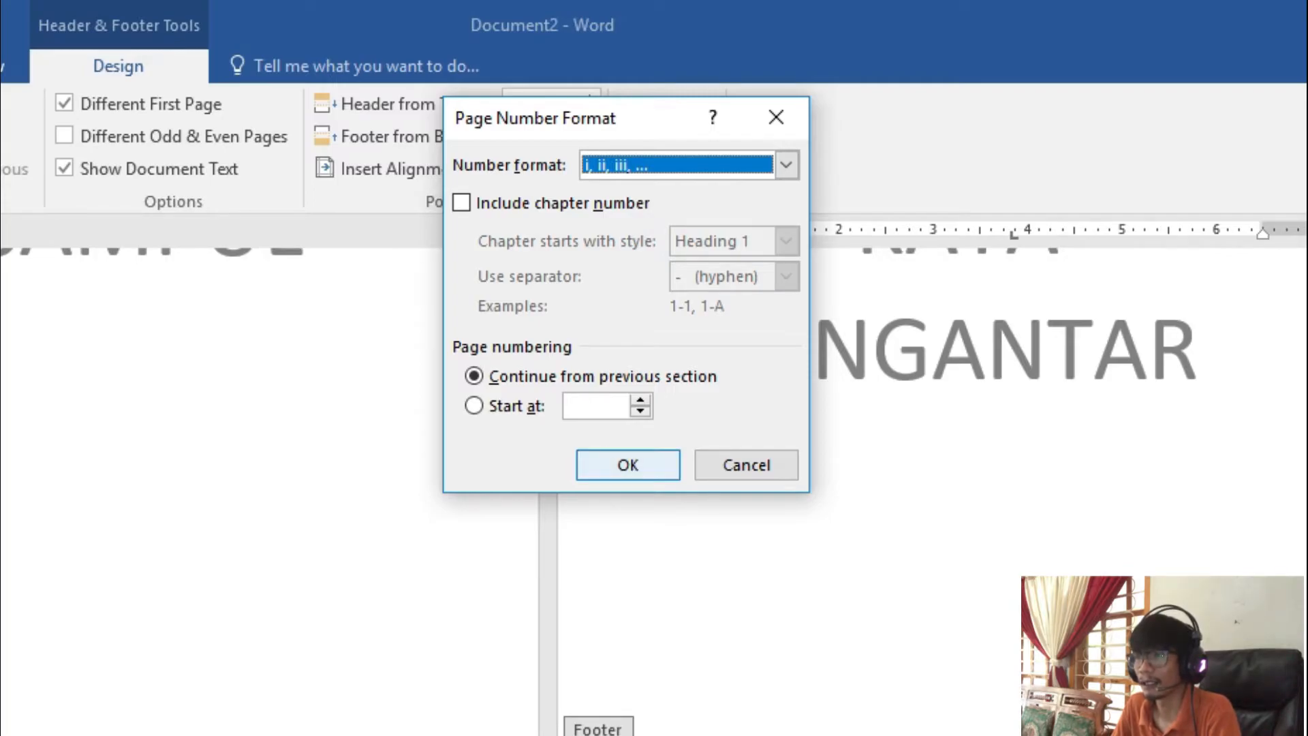
{"action": "left_click", "coordinate": [602, 462]}
Examine the page numbers in the footers of the KATA PENGANTAR, DAFTAR ISI and BAB I pages
{"action": "scroll", "coordinate": [3, 230], "scroll_direction": "down", "scroll_amount": 5}
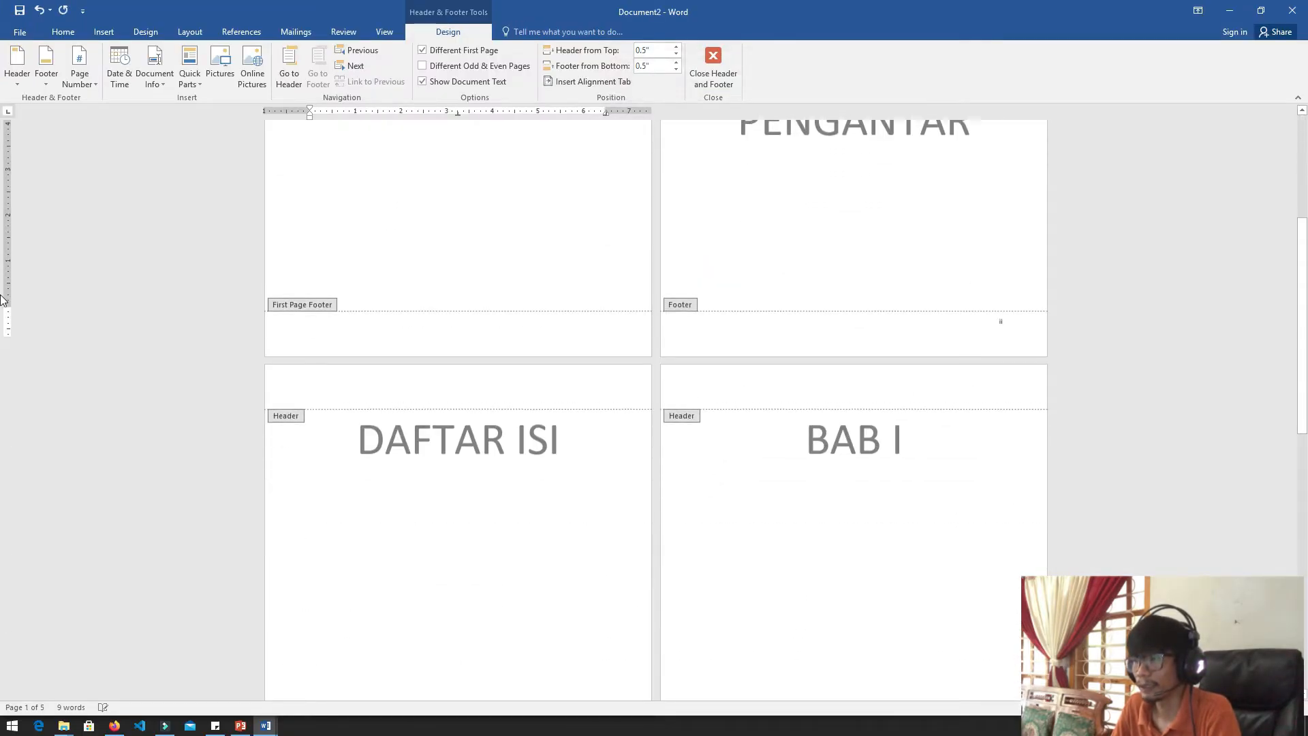
{"action": "scroll", "coordinate": [2, 269], "scroll_direction": "up", "scroll_amount": 5, "text": "ctrl"}
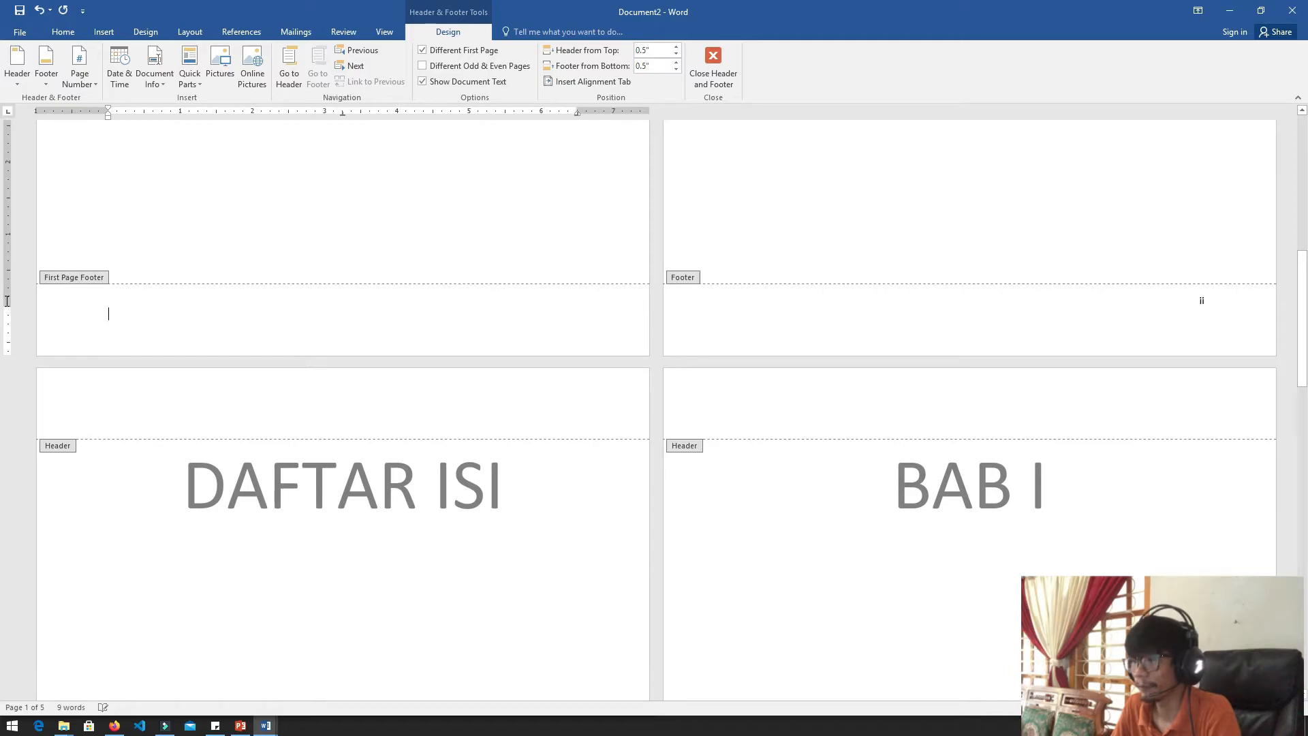
{"action": "left_click", "coordinate": [1207, 294]}
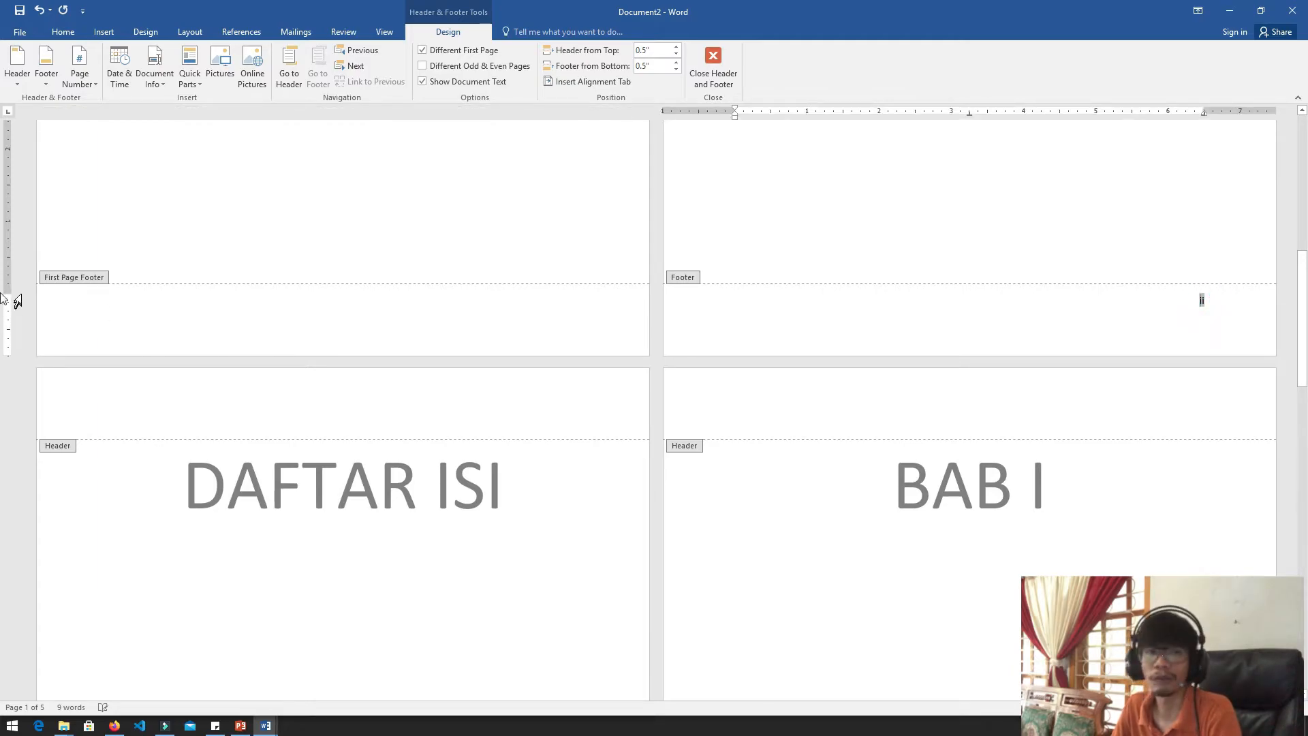
{"action": "scroll", "coordinate": [4, 300], "scroll_direction": "down", "scroll_amount": 10}
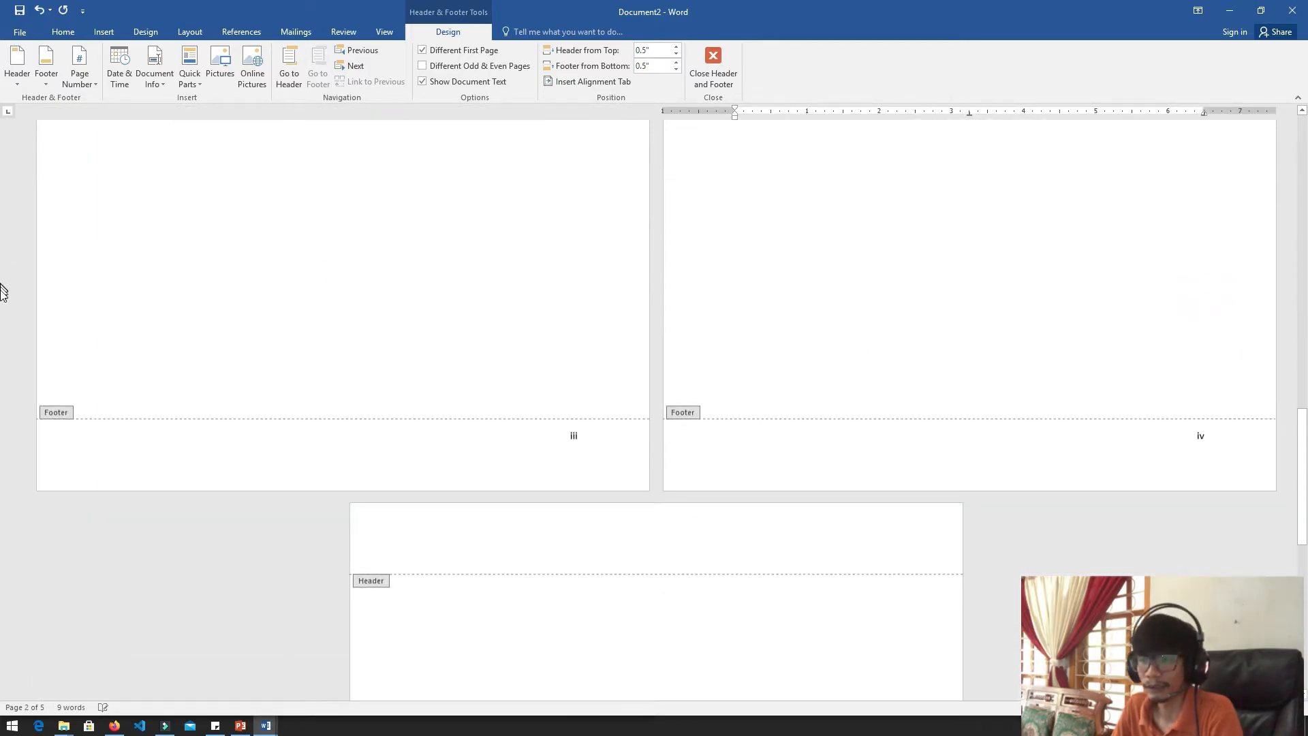
{"action": "left_click", "coordinate": [571, 306]}
{"action": "scroll", "coordinate": [5, 293], "scroll_direction": "up", "scroll_amount": 10}
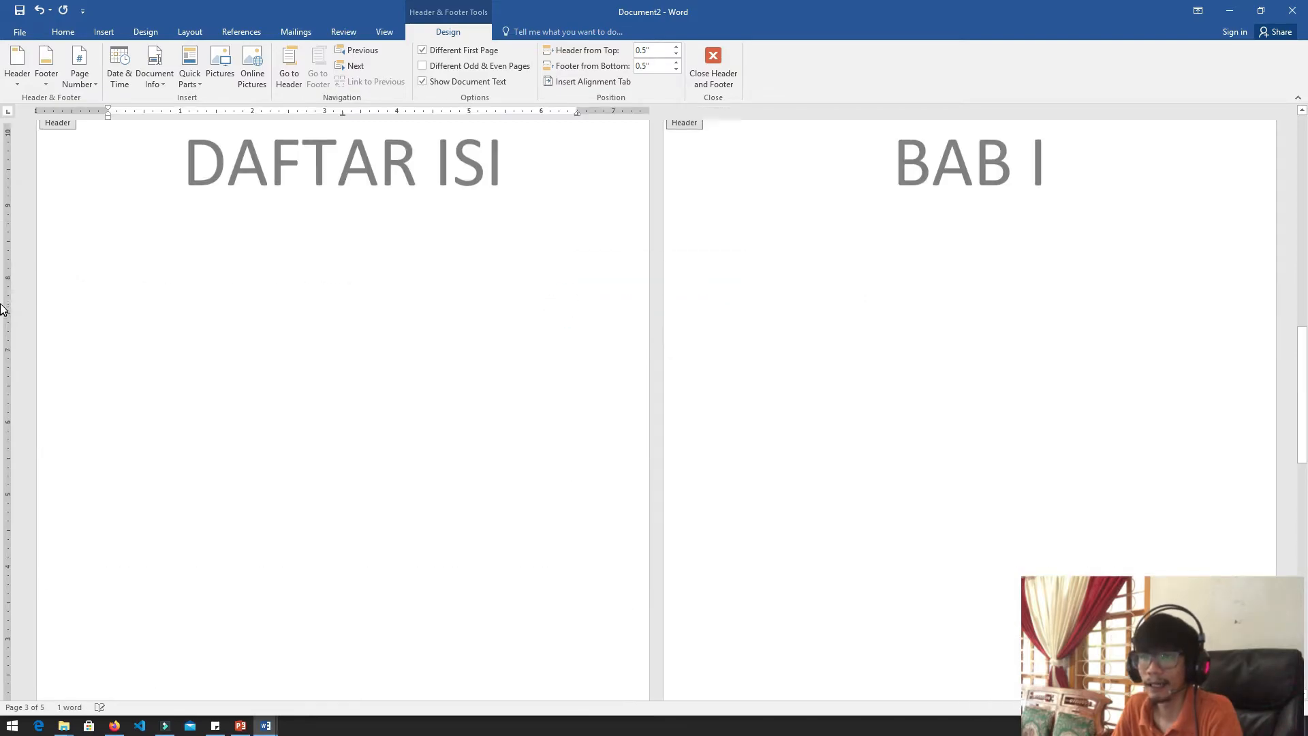
{"action": "scroll", "coordinate": [4, 273], "scroll_direction": "down", "scroll_amount": 10}
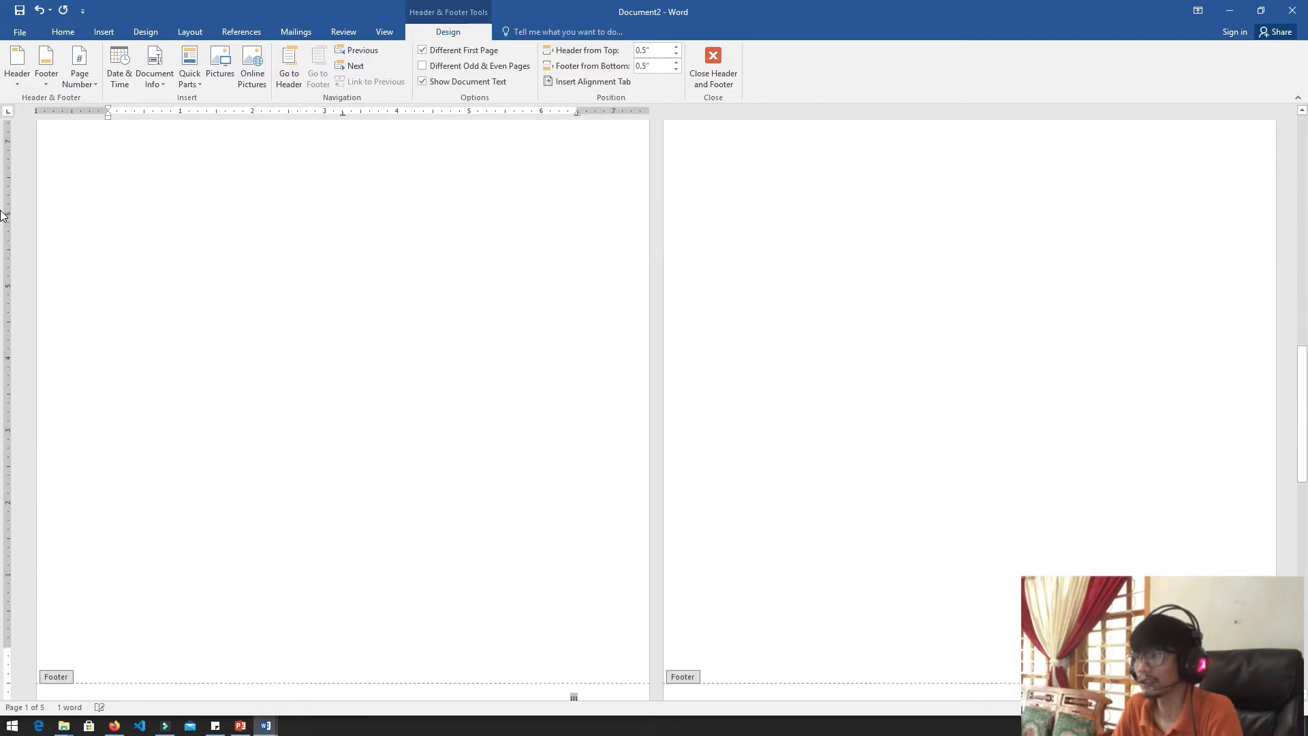
{"action": "left_click", "coordinate": [1200, 203]}
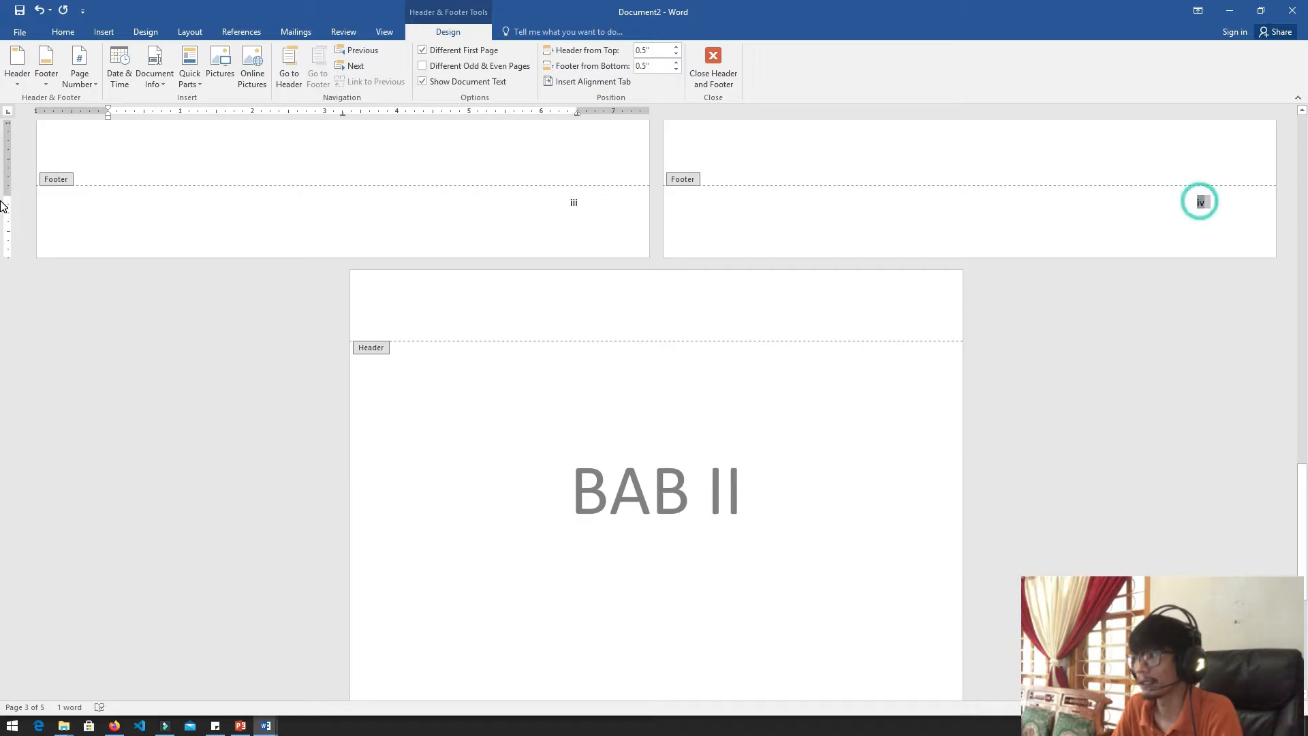
{"action": "scroll", "coordinate": [7, 276], "scroll_direction": "up", "scroll_amount": 3}
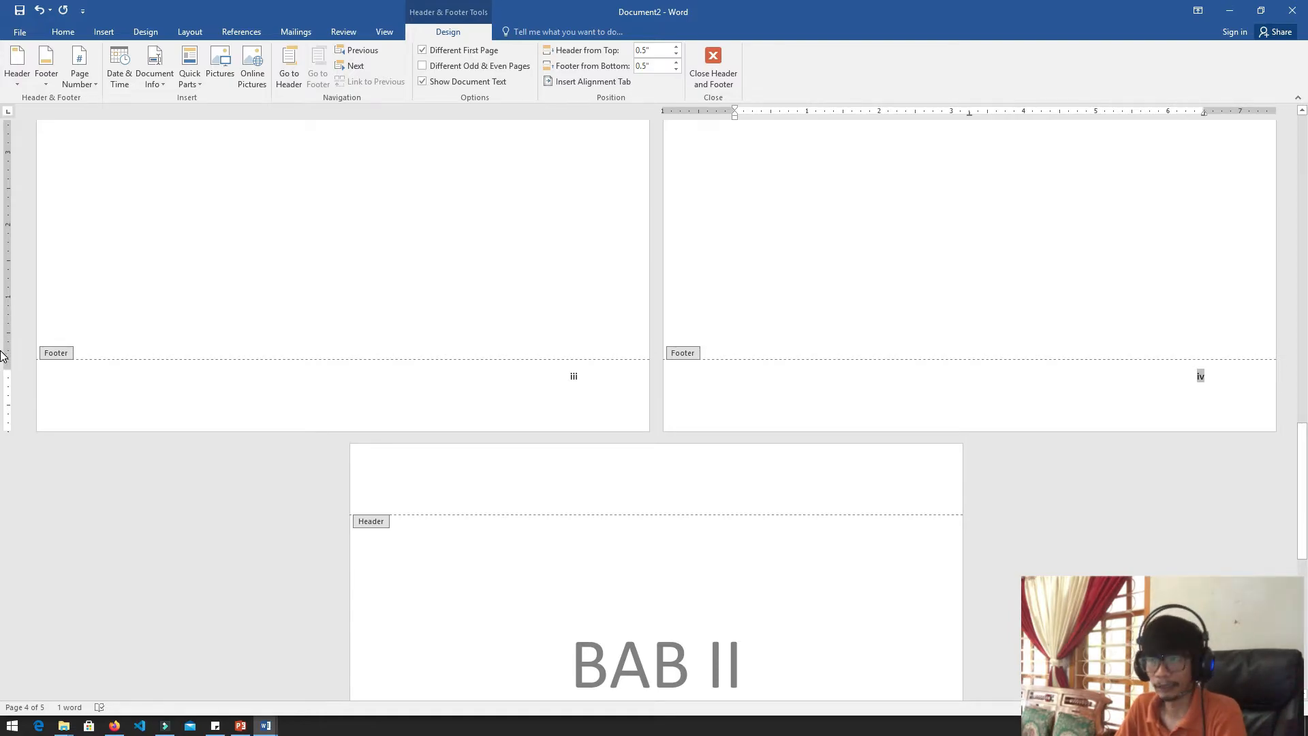
{"action": "scroll", "coordinate": [2, 294], "scroll_direction": "up", "scroll_amount": 4}
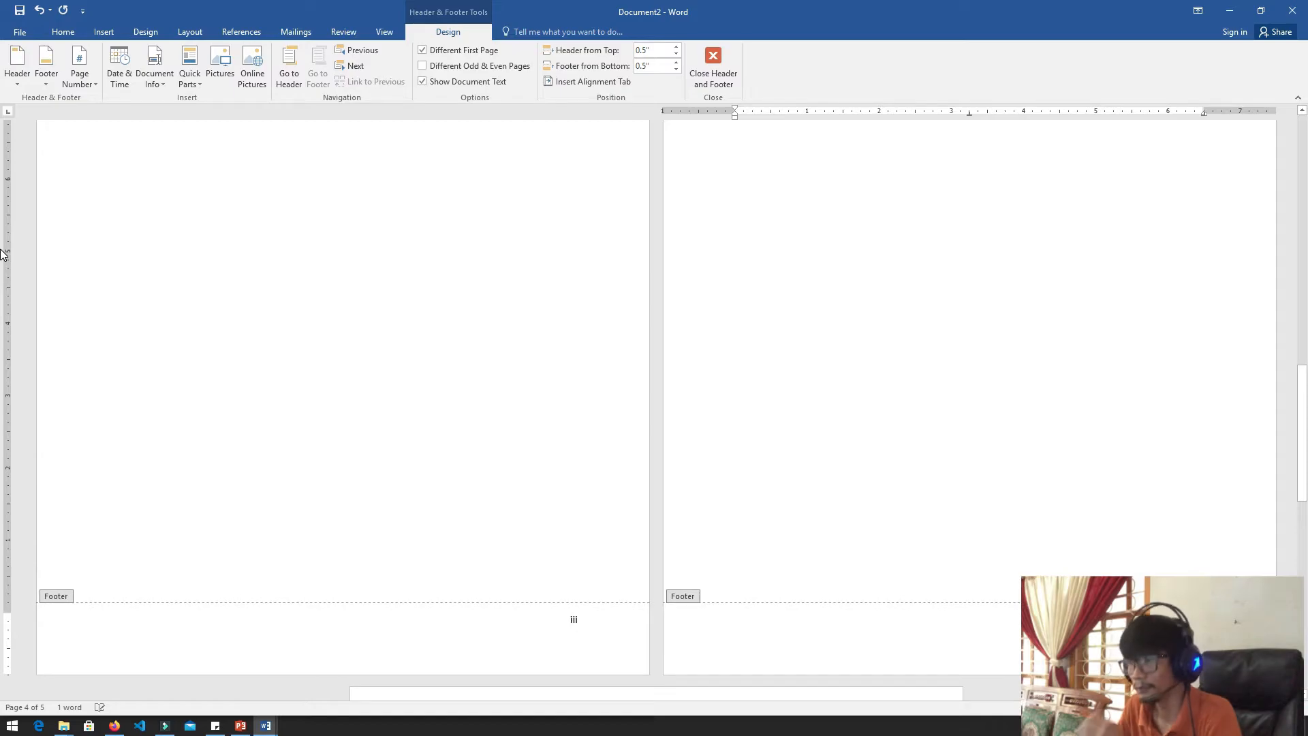
{"action": "scroll", "coordinate": [2, 327], "scroll_direction": "down", "scroll_amount": 3}
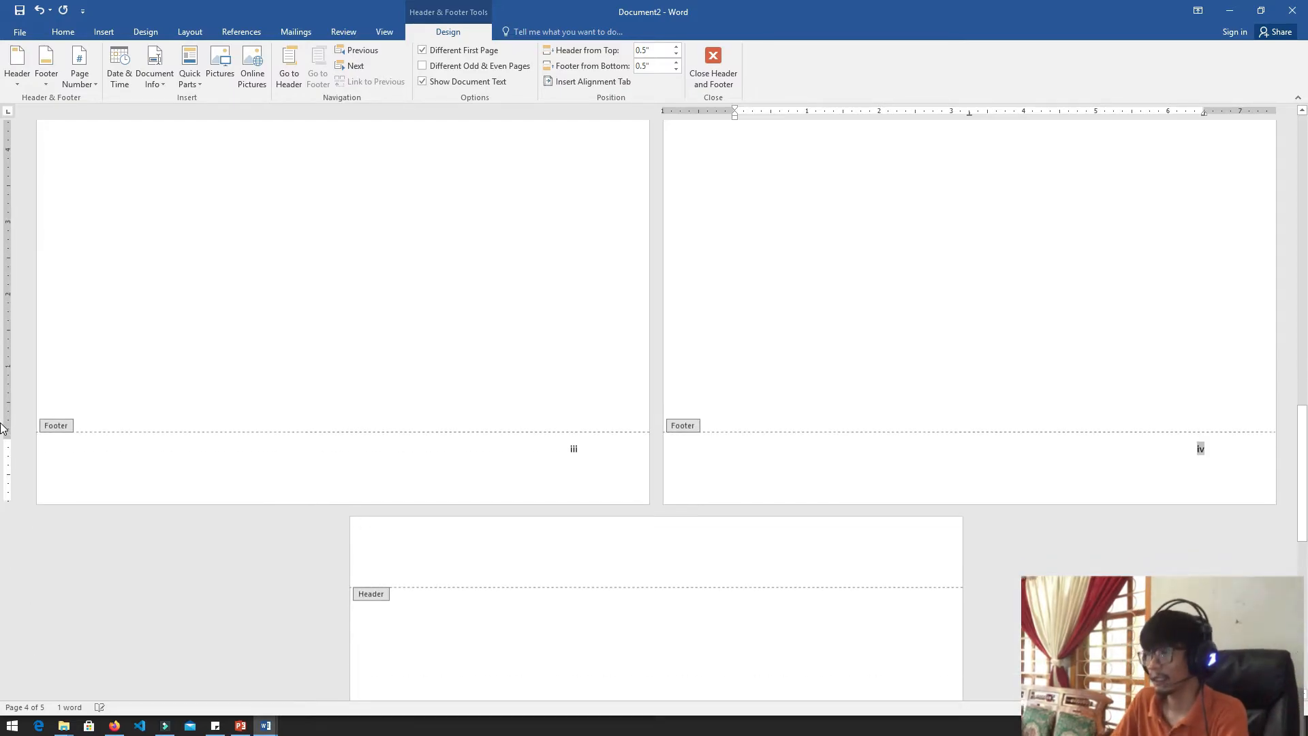
{"action": "scroll", "coordinate": [3, 462], "scroll_direction": "up", "scroll_amount": 1}
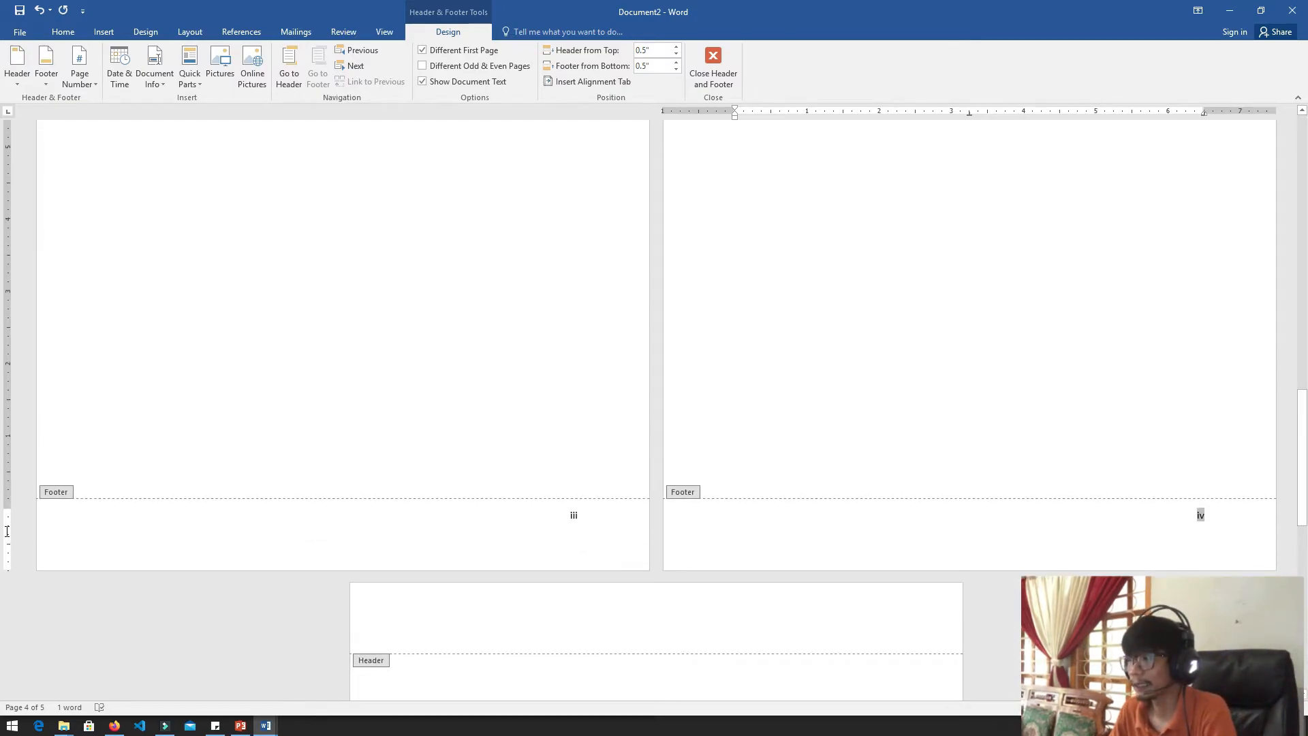
{"action": "scroll", "coordinate": [1, 520], "scroll_direction": "up", "scroll_amount": 6}
{"action": "left_click", "coordinate": [497, 494]}
{"action": "left_click", "coordinate": [497, 493]}
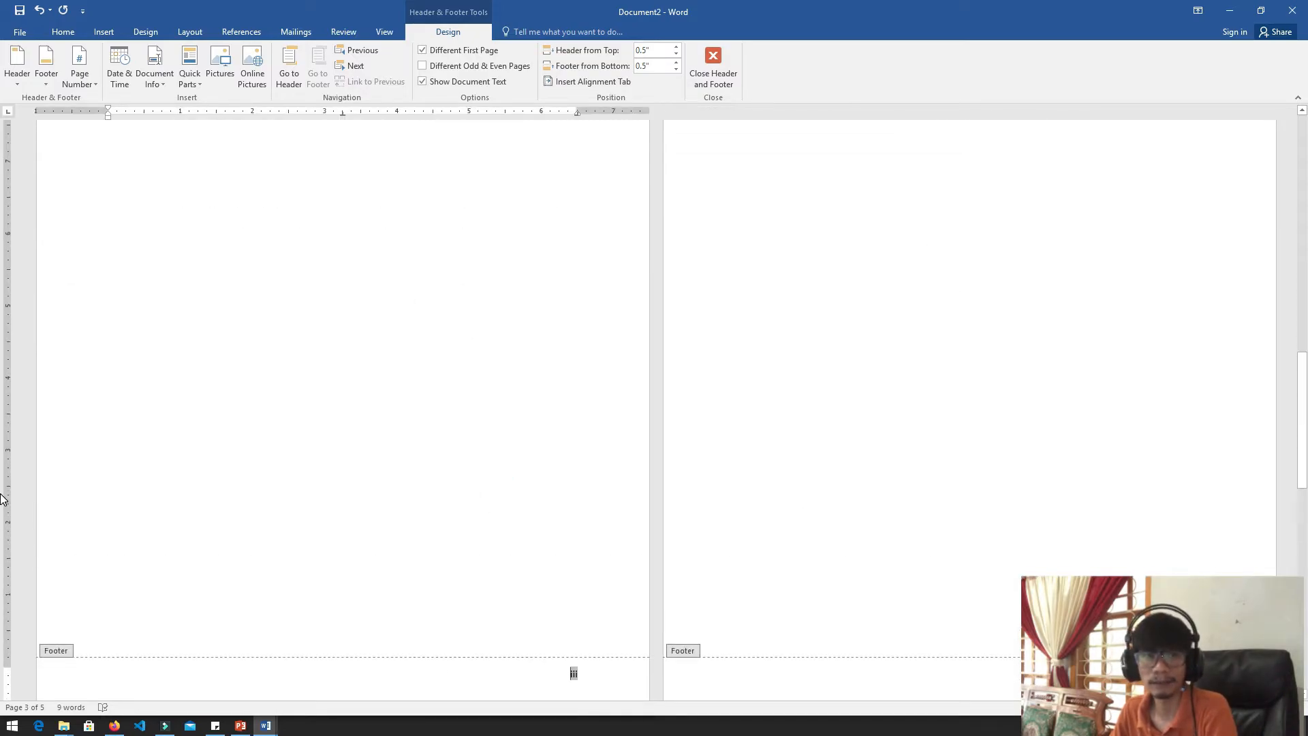
Leave footer editing by returning to the DAFTAR ISI page's body, and check the pages through BAB II
{"action": "scroll", "coordinate": [2, 505], "scroll_direction": "up", "scroll_amount": 7}
{"action": "left_click", "coordinate": [461, 411]}
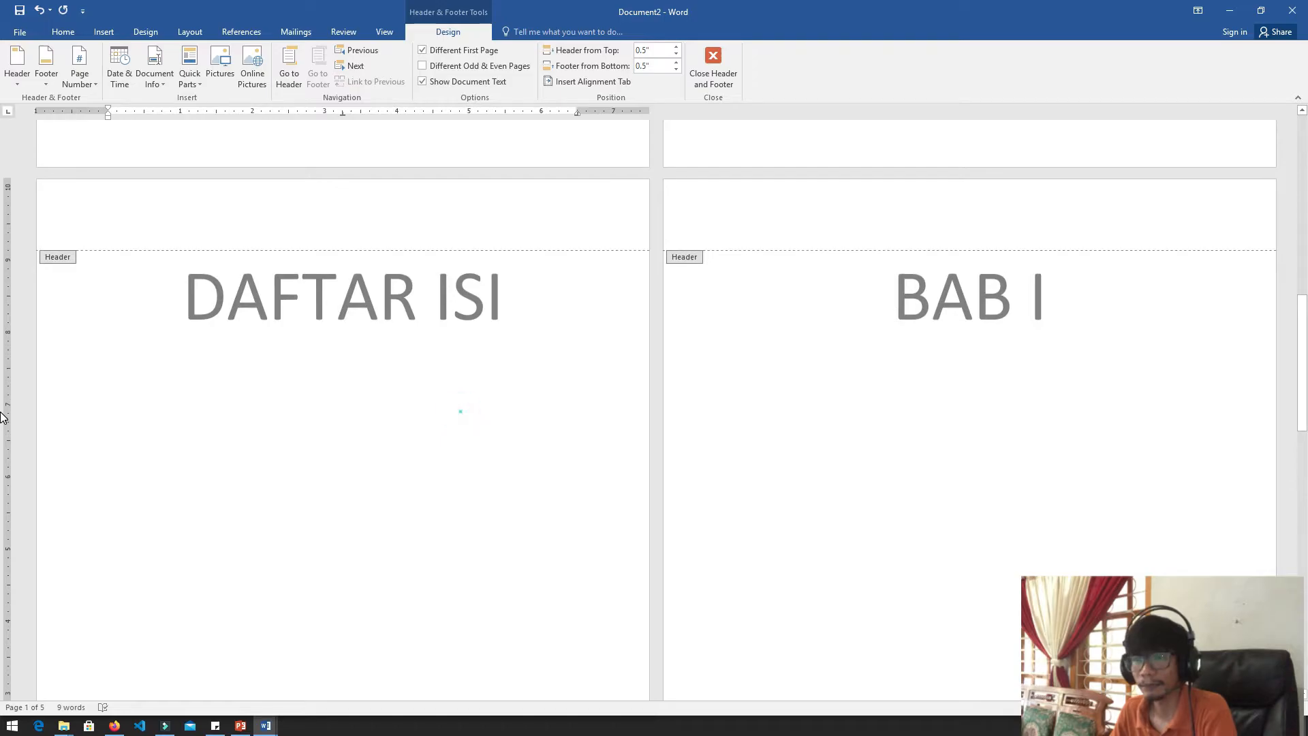
{"action": "left_click", "coordinate": [385, 399]}
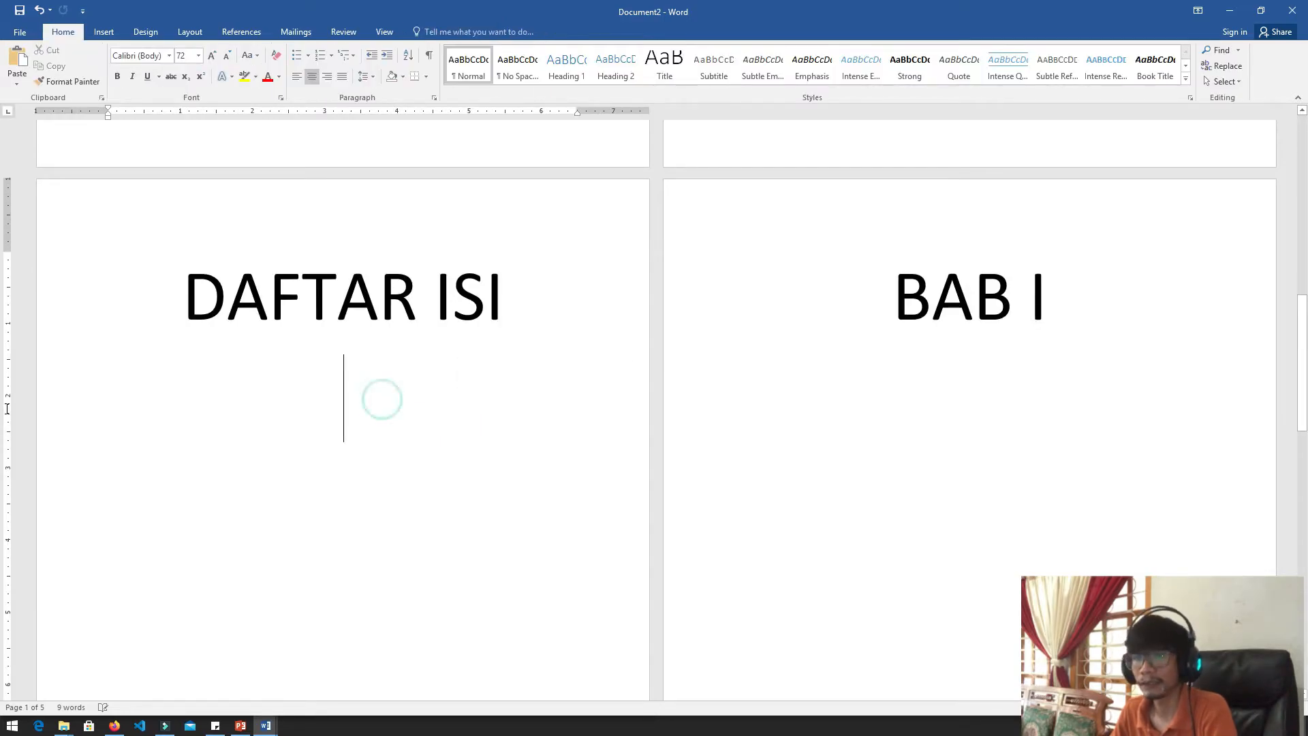
{"action": "scroll", "coordinate": [14, 363], "scroll_direction": "down", "scroll_amount": 5}
{"action": "scroll", "coordinate": [6, 343], "scroll_direction": "up", "scroll_amount": 3}
{"action": "scroll", "coordinate": [7, 343], "scroll_direction": "up", "scroll_amount": 1}
{"action": "scroll", "coordinate": [7, 343], "scroll_direction": "down", "scroll_amount": 7}
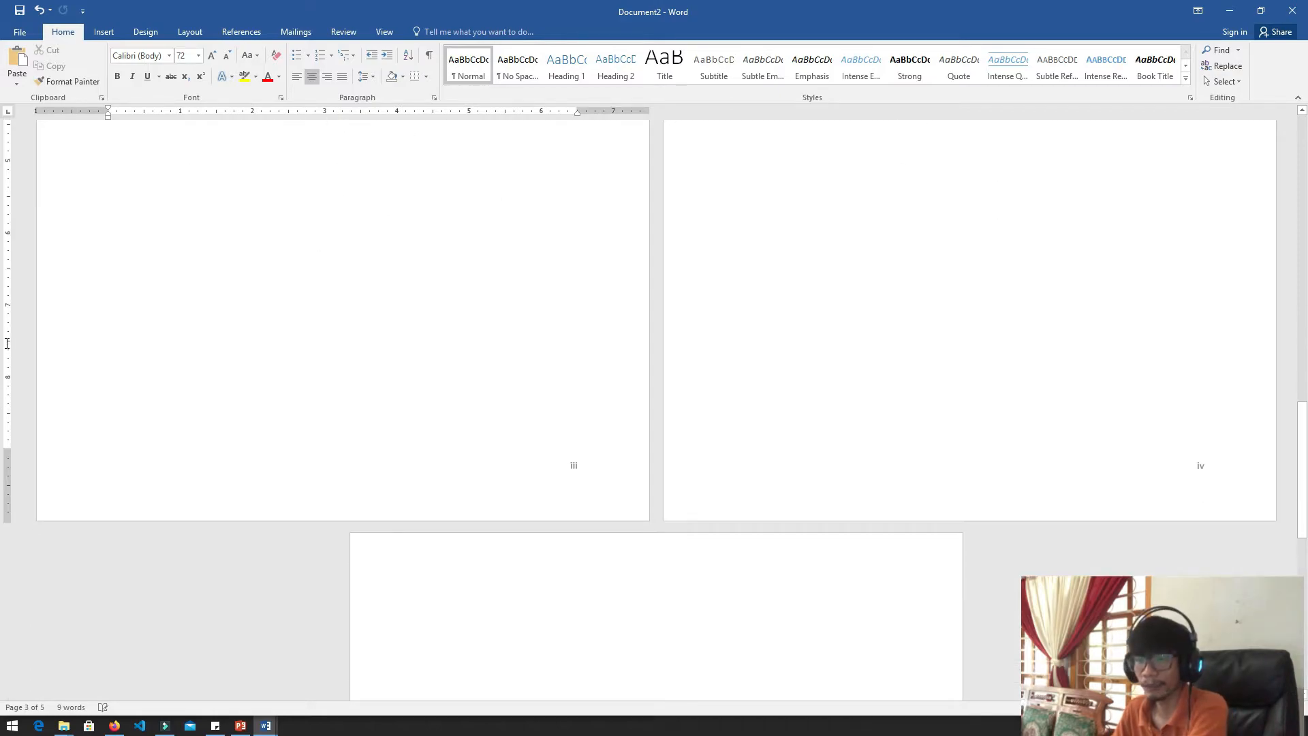
{"action": "key", "text": "ctrl+End"}
{"action": "scroll", "coordinate": [5, 346], "scroll_direction": "down", "scroll_amount": 3}
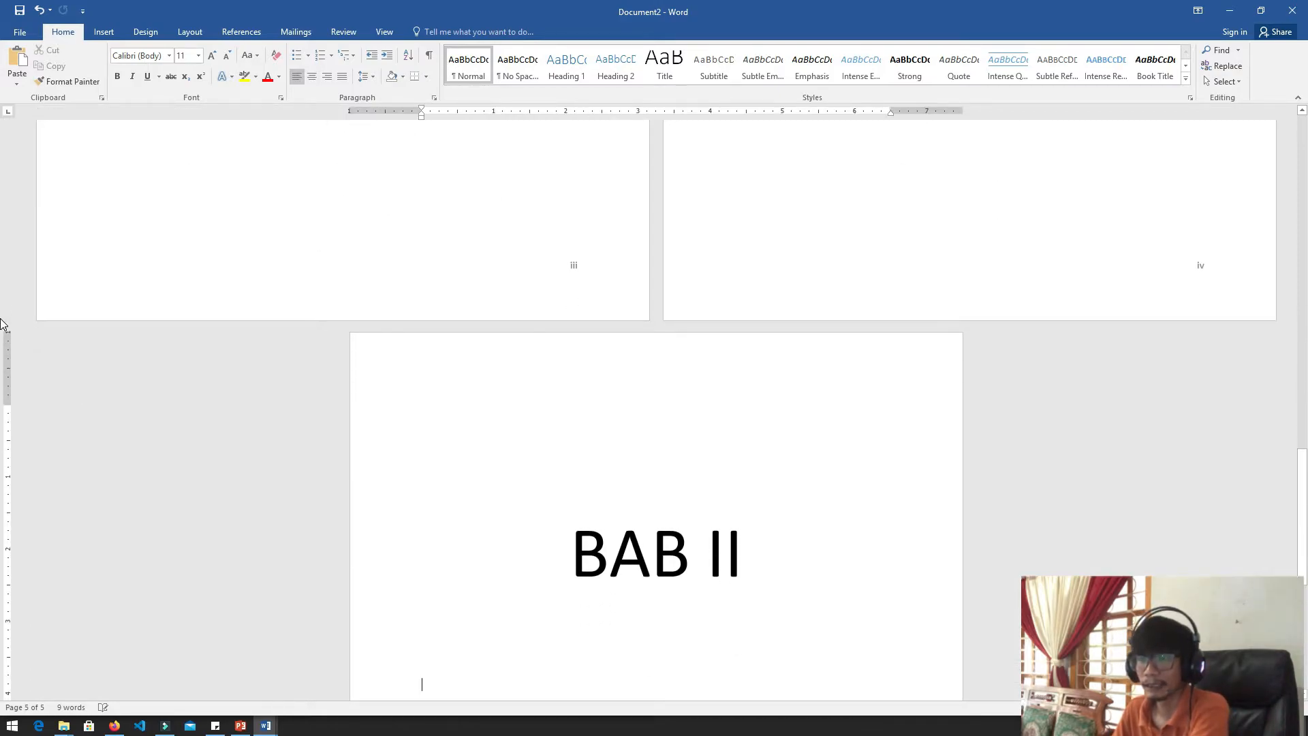
{"action": "scroll", "coordinate": [7, 343], "scroll_direction": "up", "scroll_amount": 3}
{"action": "scroll", "coordinate": [7, 342], "scroll_direction": "up", "scroll_amount": 2}
Insert a Next Page section break at the end of the DAFTAR ISI page, before BAB I, and review the surrounding pages
{"action": "left_click", "coordinate": [377, 372]}
{"action": "key", "text": "Down"}
{"action": "key", "text": "Up"}
{"action": "scroll", "coordinate": [3, 444], "scroll_direction": "up", "scroll_amount": 12}
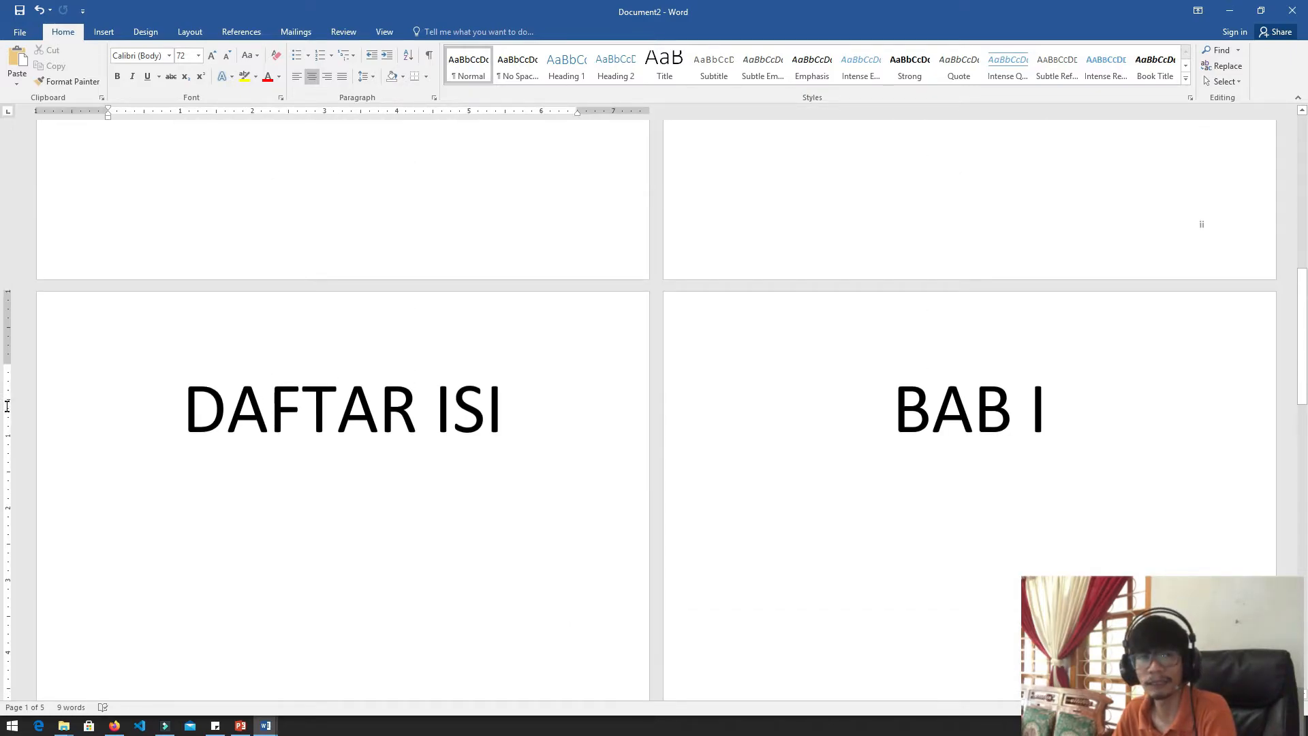
{"action": "scroll", "coordinate": [6, 405], "scroll_direction": "down", "scroll_amount": 10}
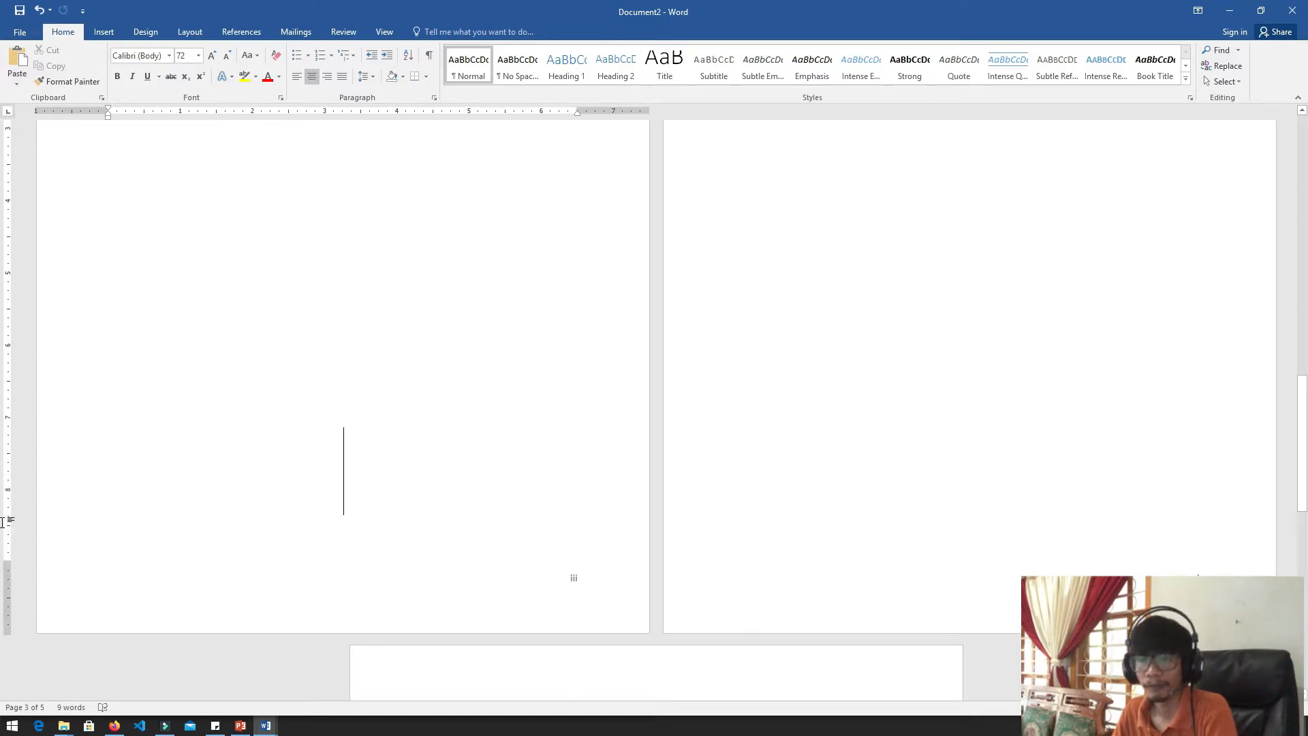
{"action": "scroll", "coordinate": [3, 522], "scroll_direction": "down", "scroll_amount": 3}
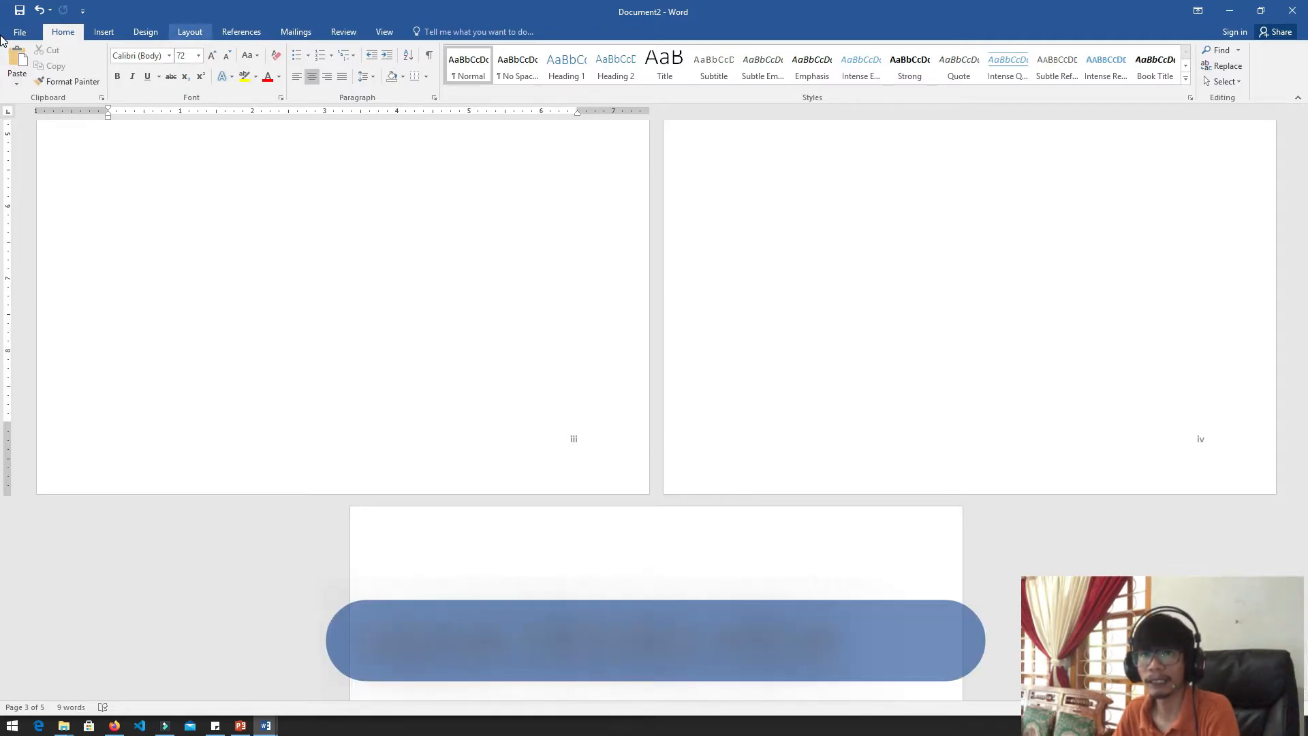
{"action": "left_click", "coordinate": [190, 32]}
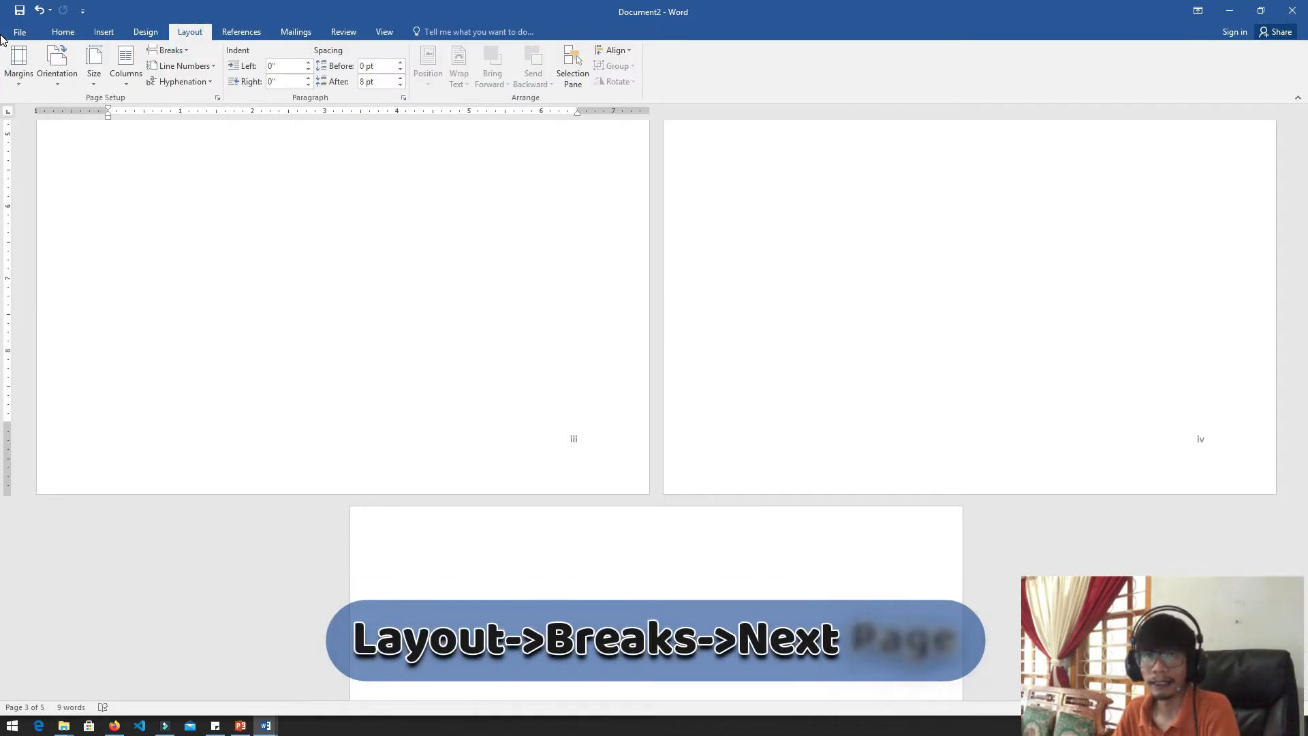
{"action": "left_click", "coordinate": [171, 51]}
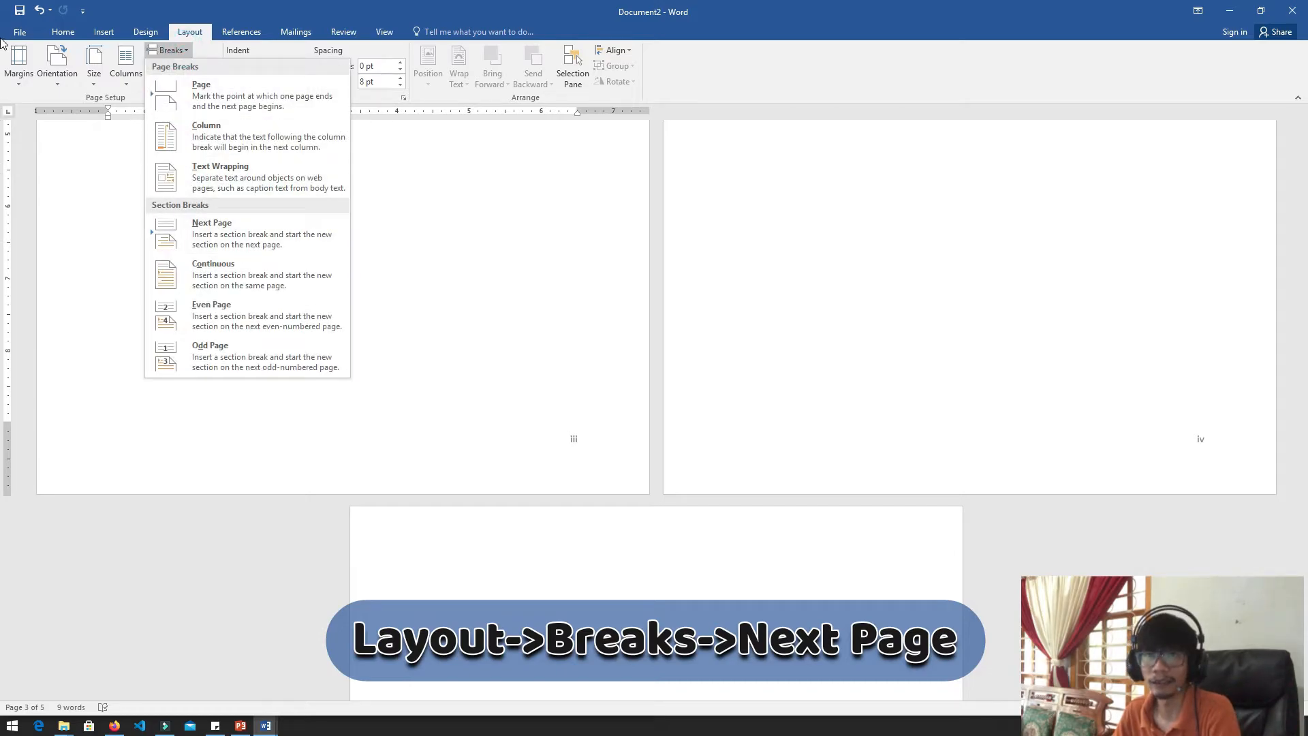
{"action": "left_click", "coordinate": [192, 35]}
{"action": "left_click", "coordinate": [178, 53]}
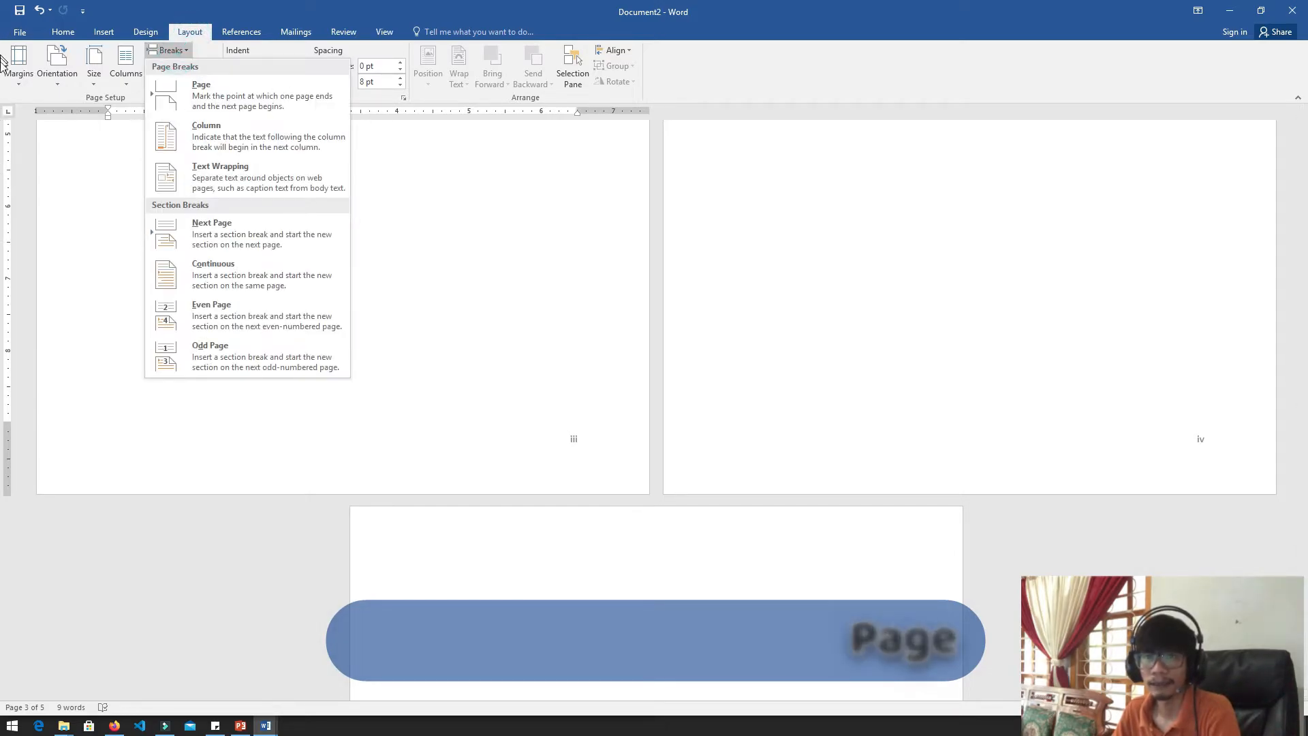
{"action": "left_click", "coordinate": [249, 237]}
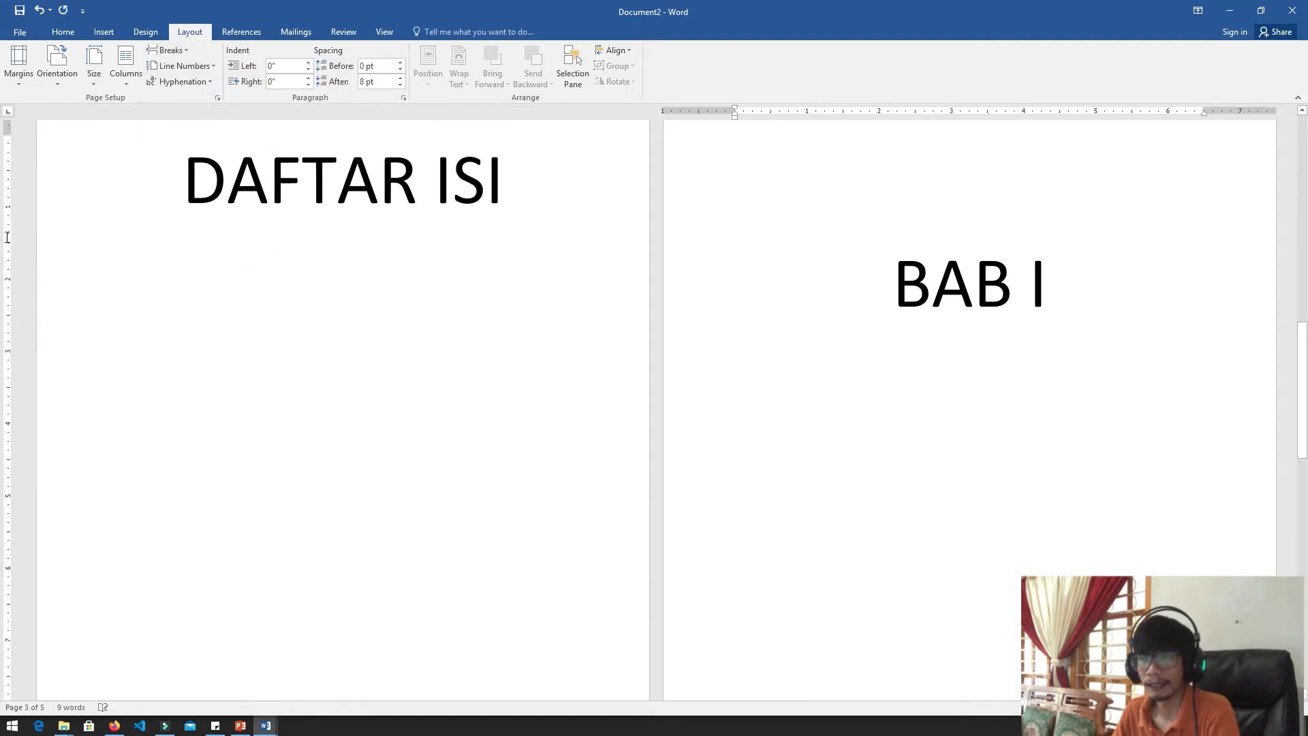
{"action": "scroll", "coordinate": [249, 213], "scroll_direction": "down", "scroll_amount": 10}
{"action": "scroll", "coordinate": [3, 249], "scroll_direction": "up", "scroll_amount": 5}
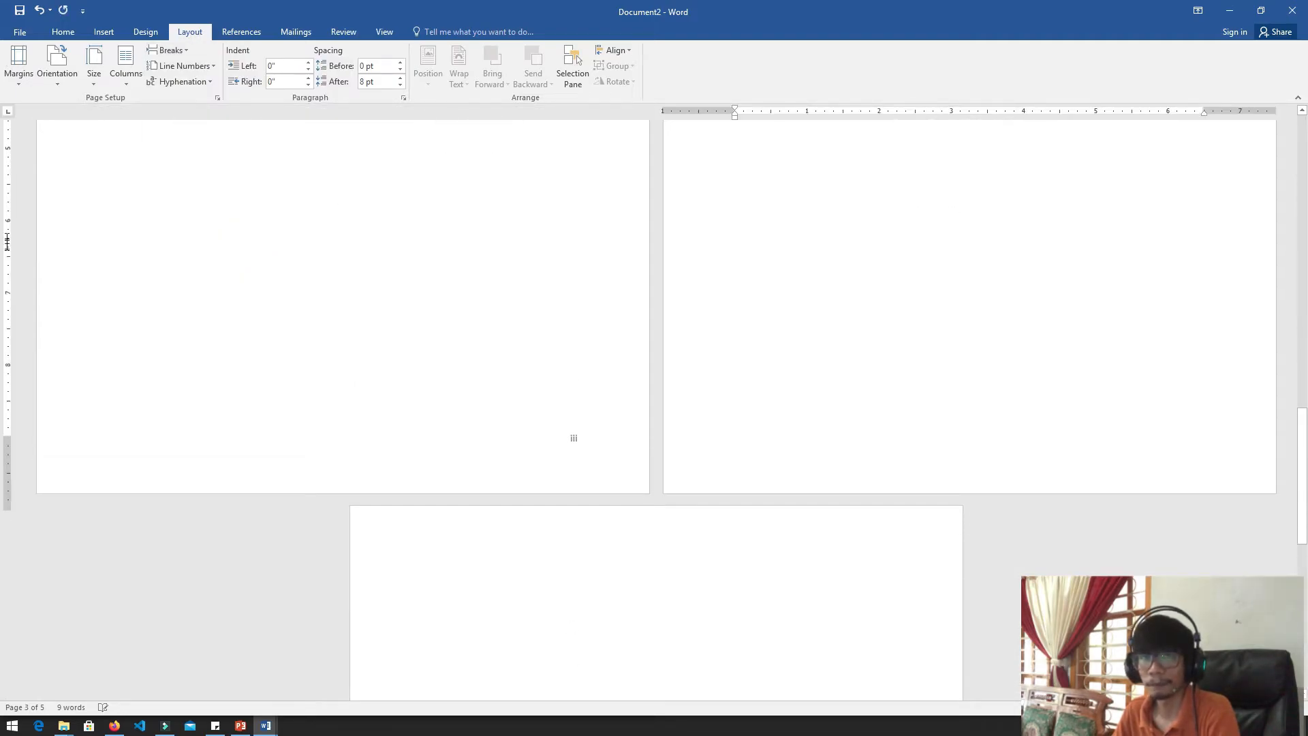
{"action": "scroll", "coordinate": [7, 293], "scroll_direction": "up", "scroll_amount": 3}
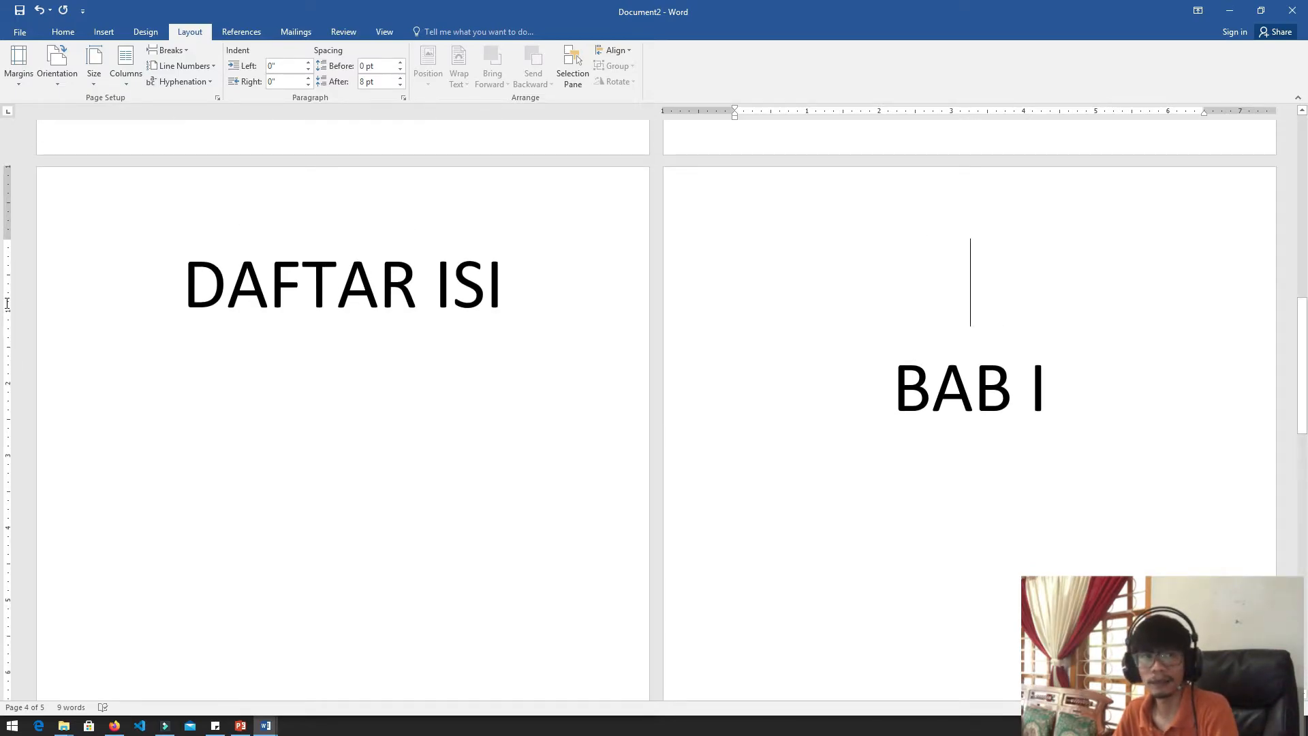
{"action": "scroll", "coordinate": [7, 300], "scroll_direction": "up", "scroll_amount": 3}
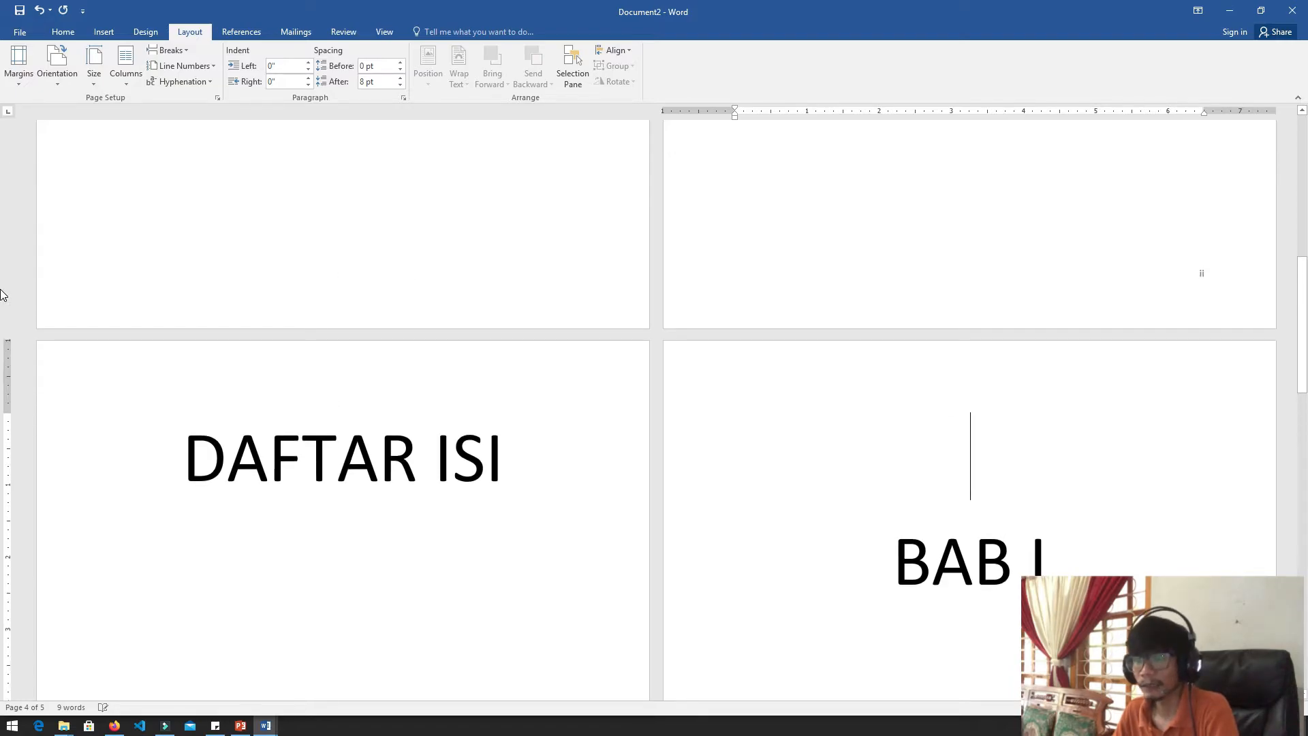
Open the footers for editing and place the cursor in the BAB I page's footer
{"action": "double_click", "coordinate": [780, 299]}
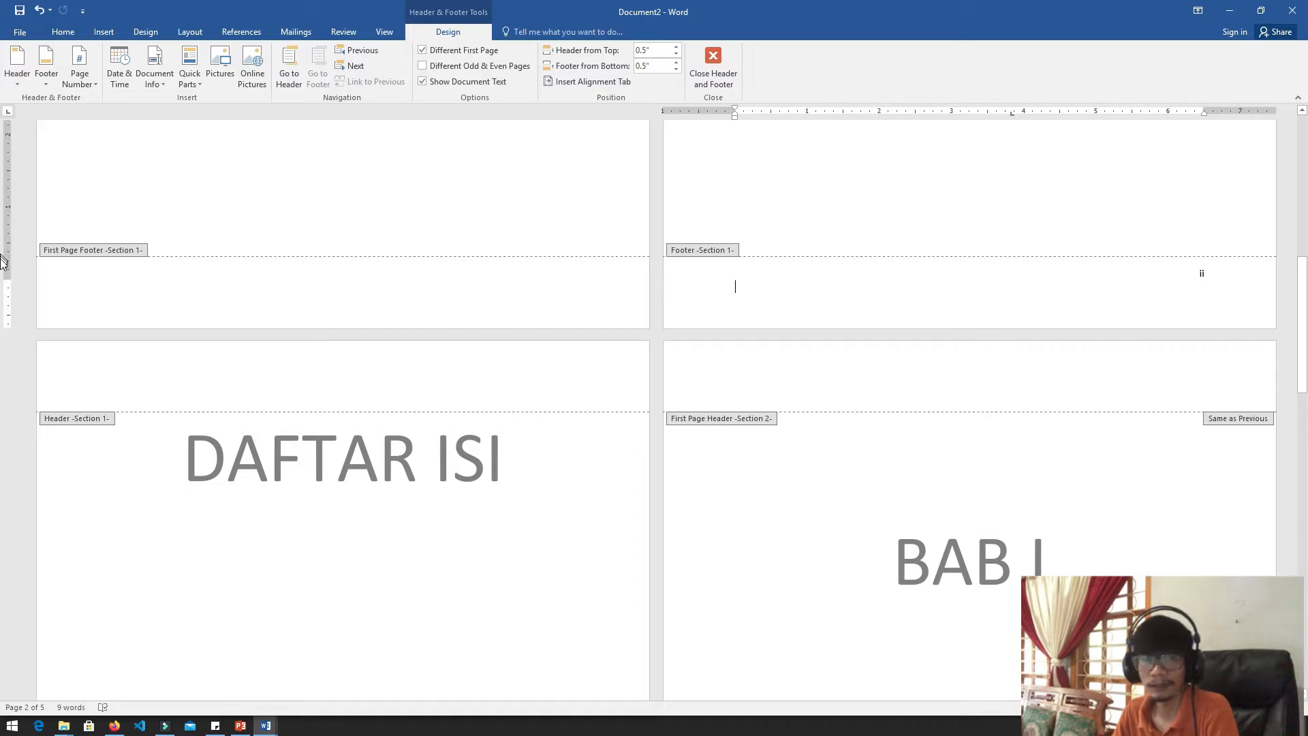
{"action": "scroll", "coordinate": [17, 265], "scroll_direction": "down", "scroll_amount": 10}
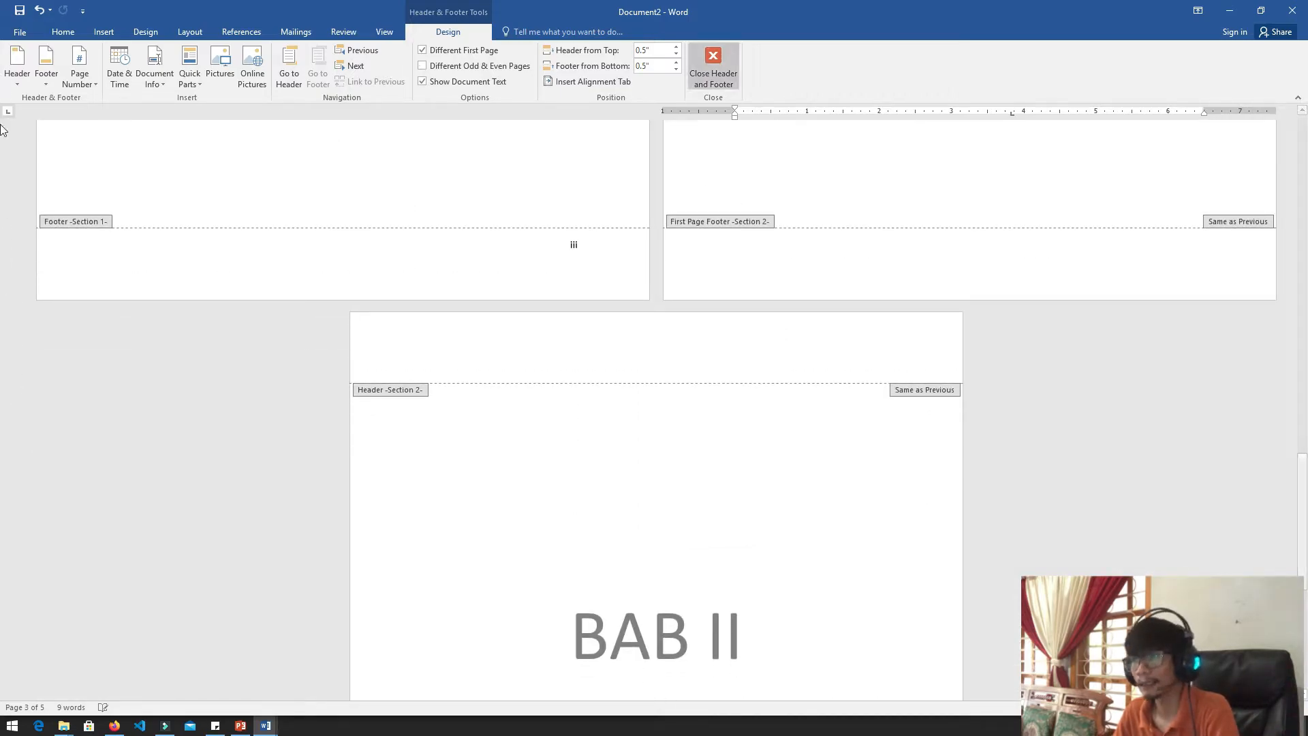
{"action": "left_click", "coordinate": [1031, 267]}
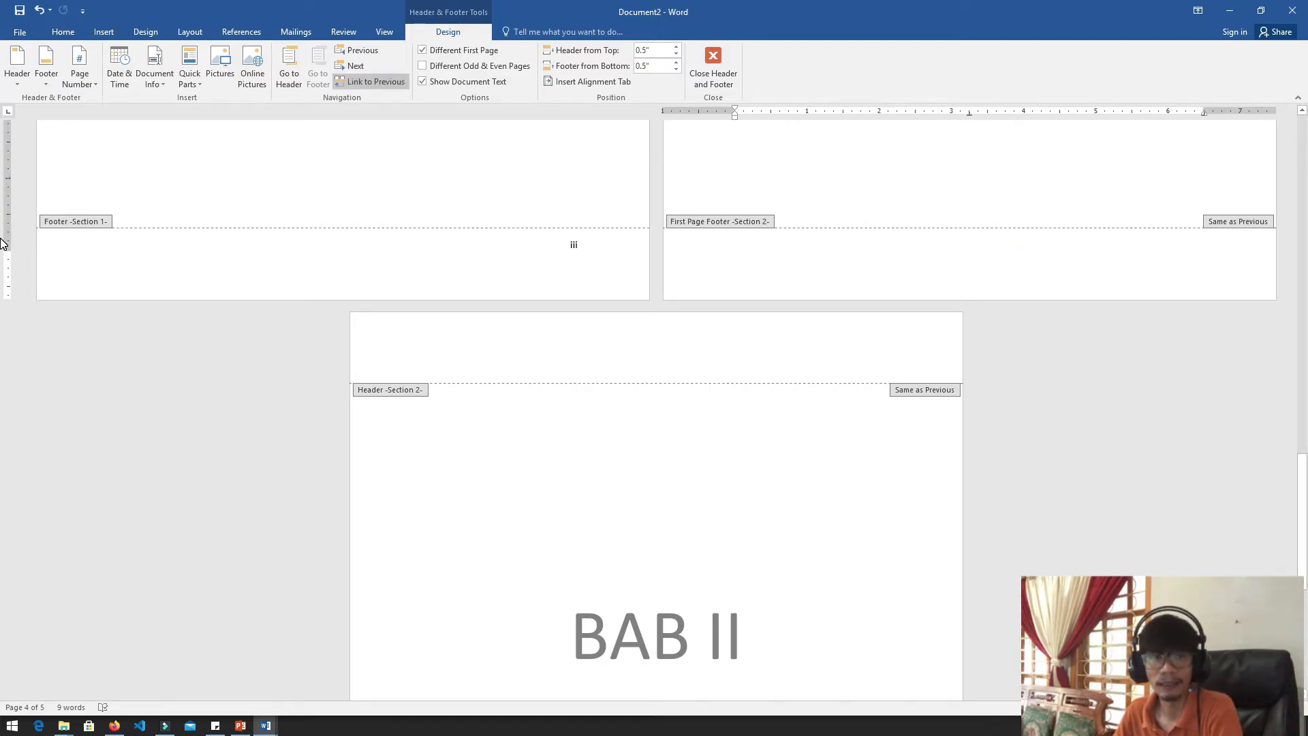
Compare the footers of the DAFTAR ISI and BAB I pages and the section labels through BAB II
{"action": "scroll", "coordinate": [2, 244], "scroll_direction": "up", "scroll_amount": 3}
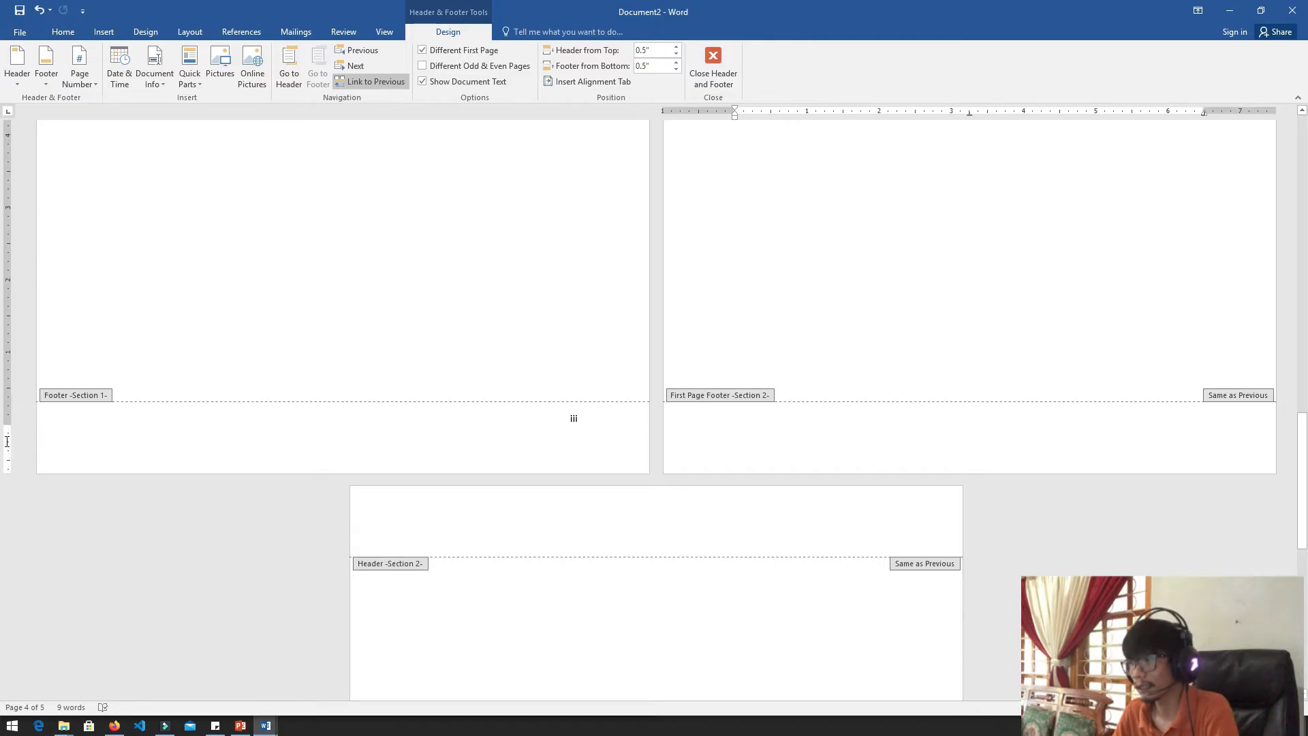
{"action": "scroll", "coordinate": [7, 441], "scroll_direction": "up", "scroll_amount": 5}
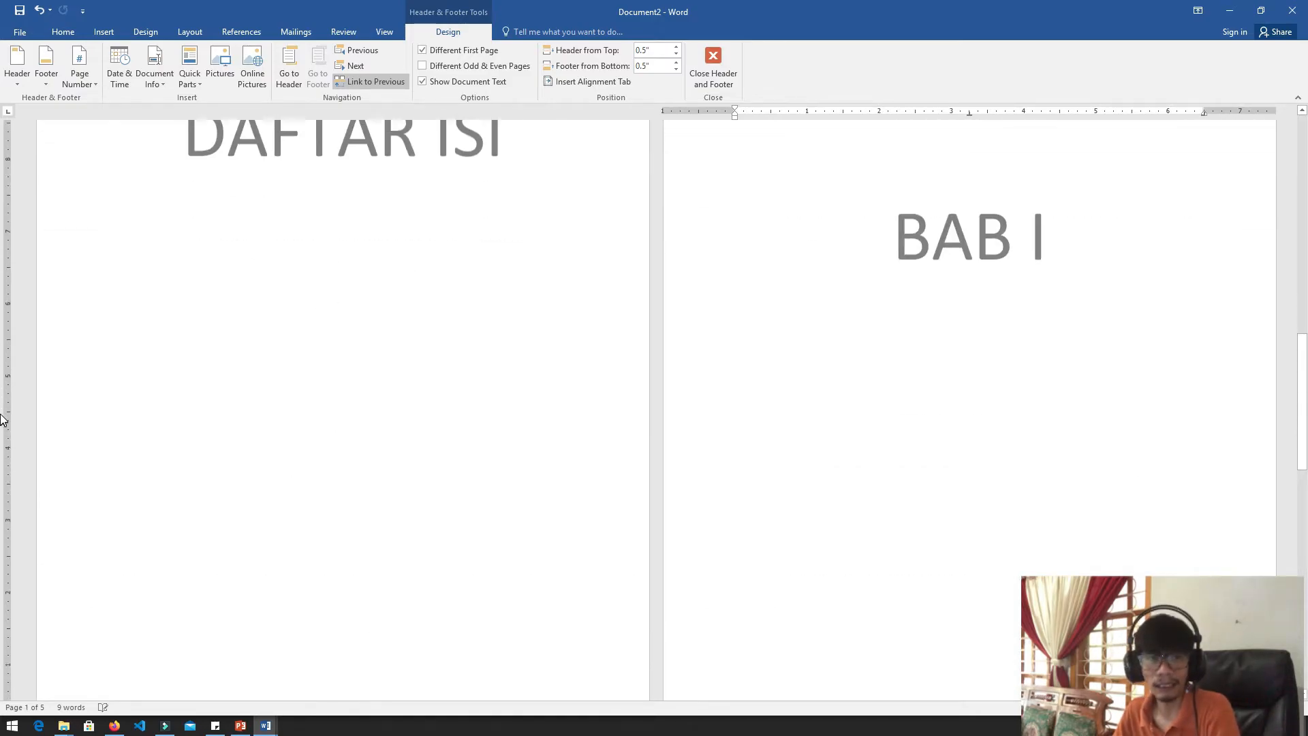
{"action": "scroll", "coordinate": [3, 419], "scroll_direction": "down", "scroll_amount": 7}
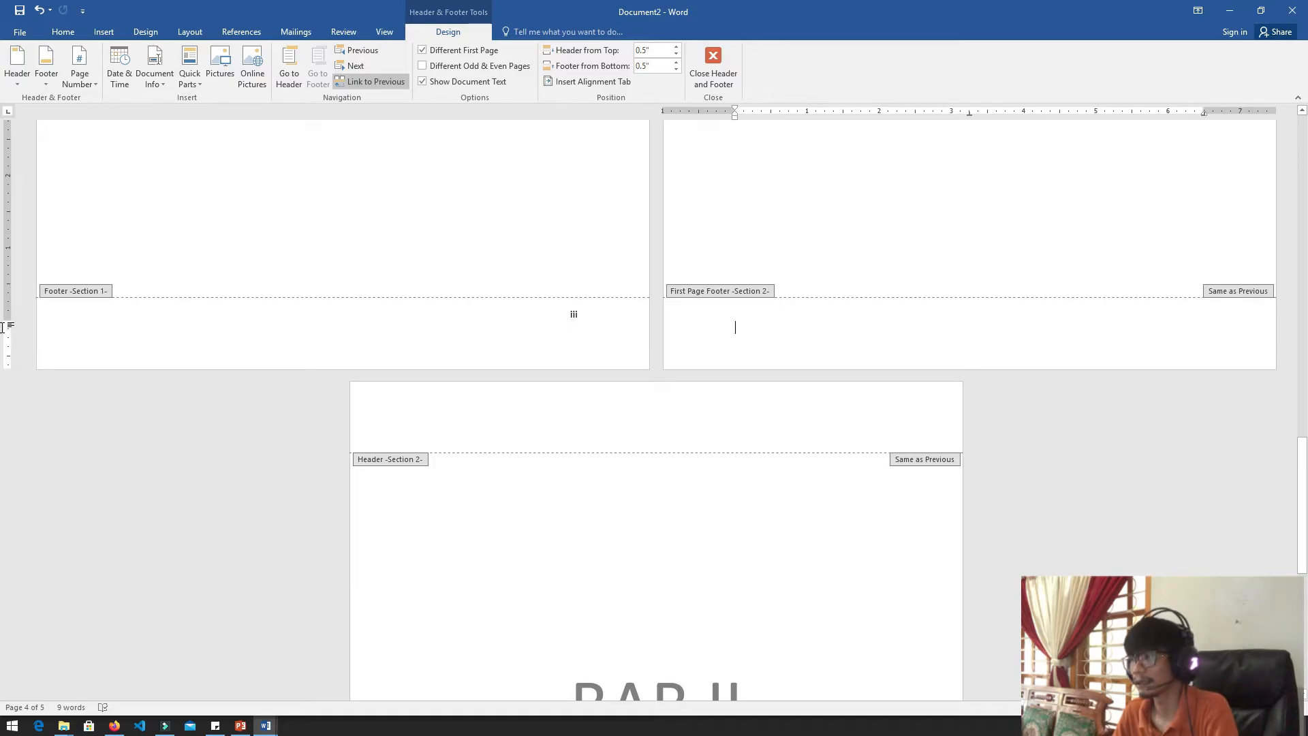
{"action": "scroll", "coordinate": [6, 341], "scroll_direction": "down", "scroll_amount": 4}
{"action": "scroll", "coordinate": [3, 286], "scroll_direction": "up", "scroll_amount": 2}
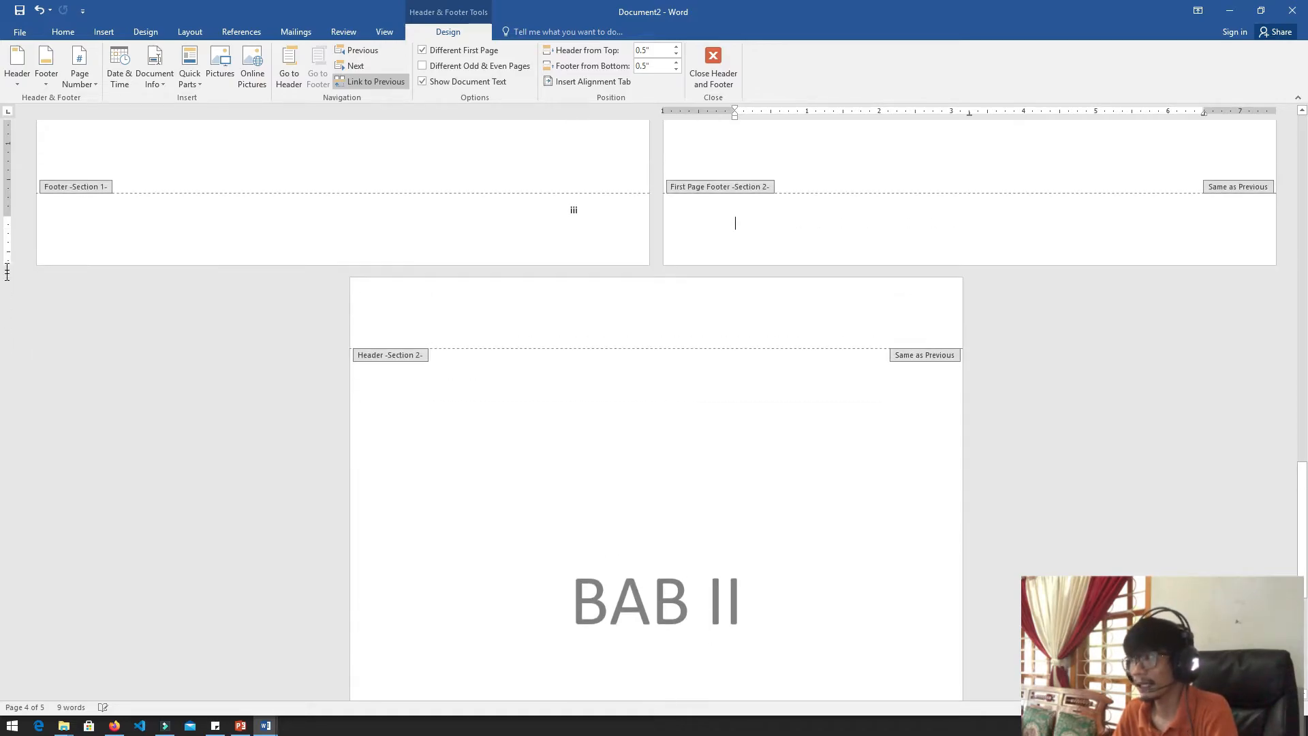
{"action": "scroll", "coordinate": [2, 252], "scroll_direction": "up", "scroll_amount": 5}
{"action": "scroll", "coordinate": [1, 368], "scroll_direction": "up", "scroll_amount": 4}
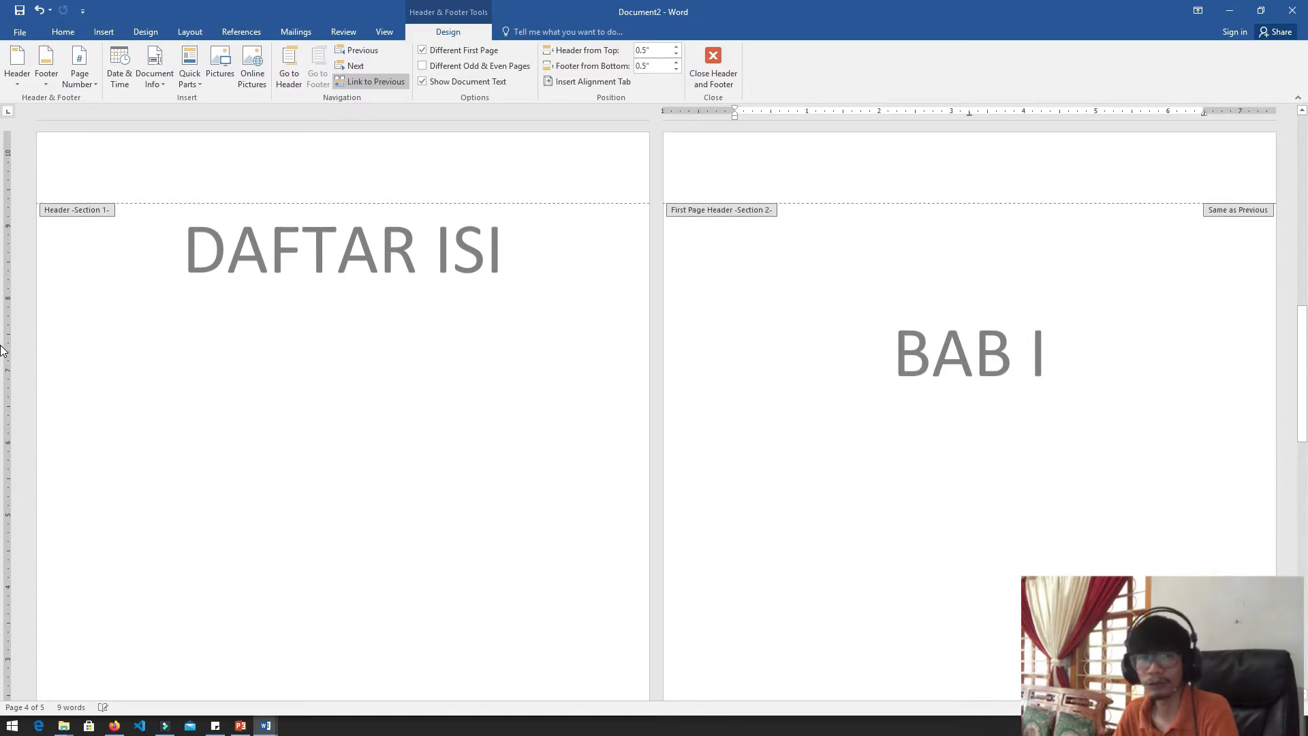
{"action": "scroll", "coordinate": [2, 350], "scroll_direction": "down", "scroll_amount": 11}
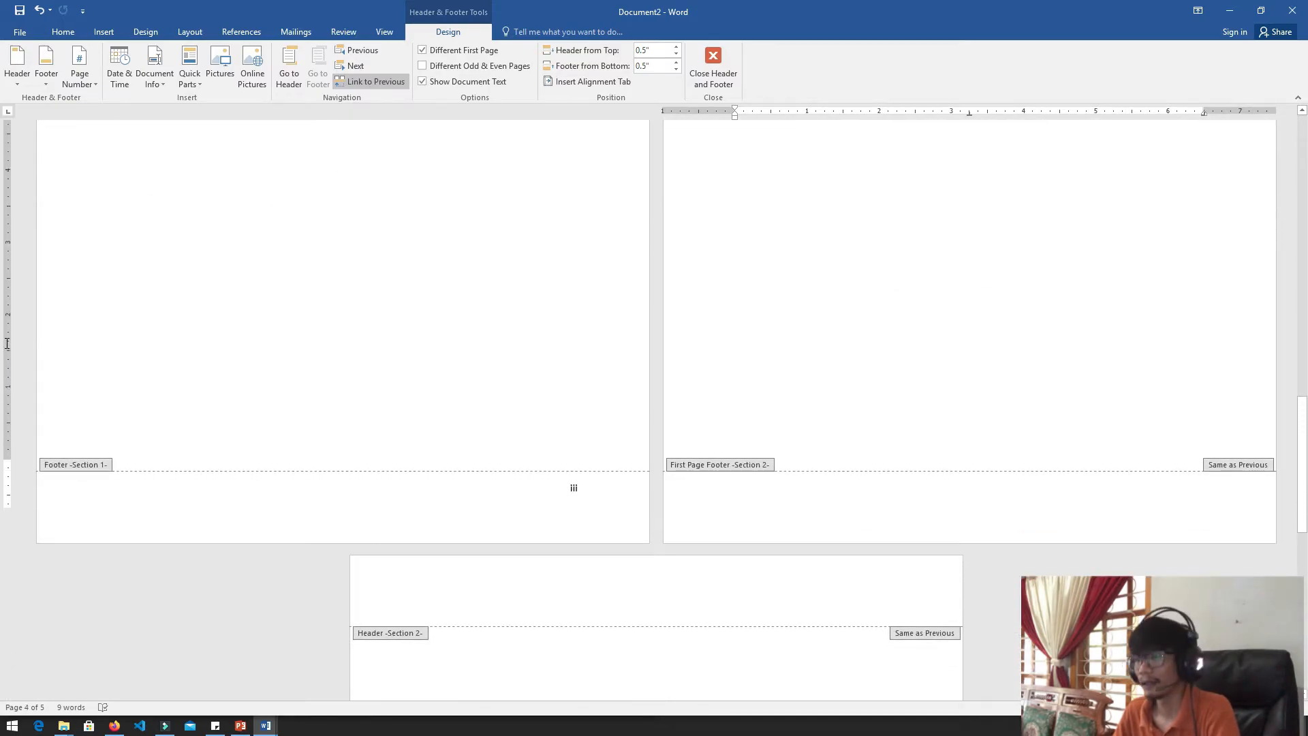
{"action": "scroll", "coordinate": [3, 348], "scroll_direction": "down", "scroll_amount": 3}
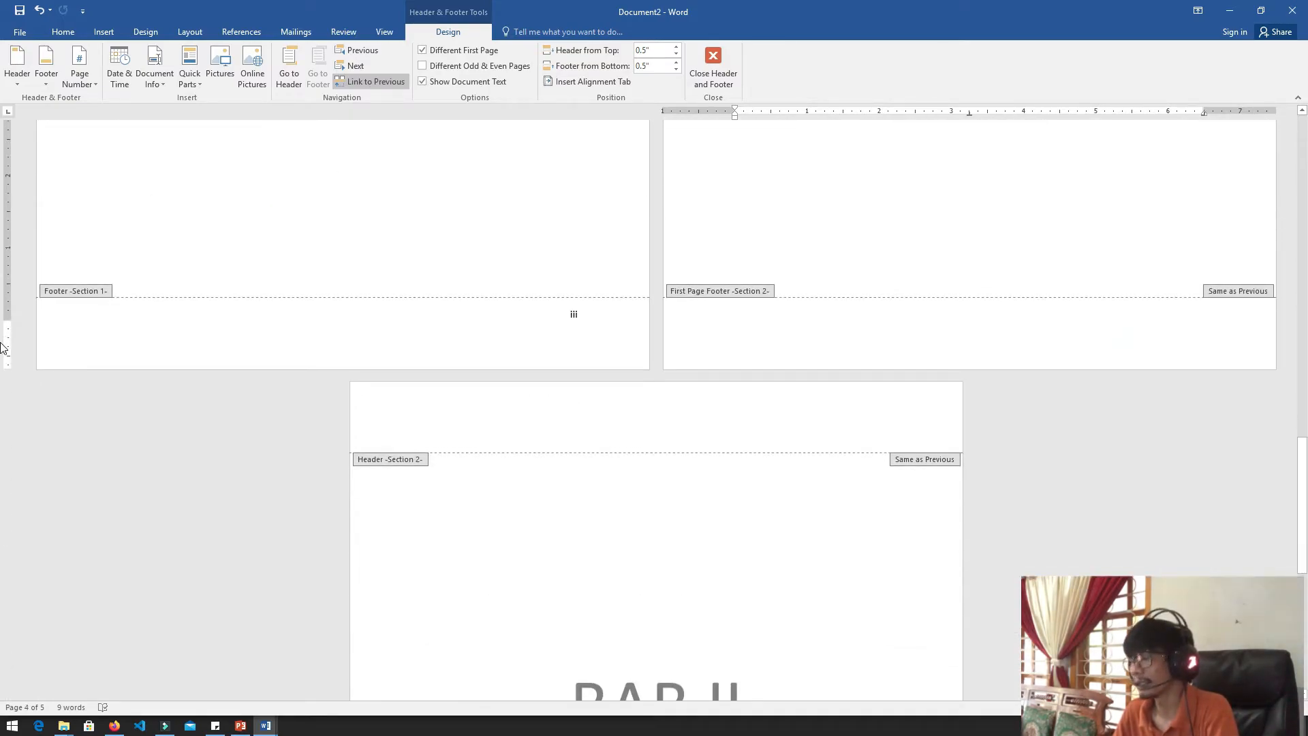
{"action": "scroll", "coordinate": [3, 358], "scroll_direction": "up", "scroll_amount": 2}
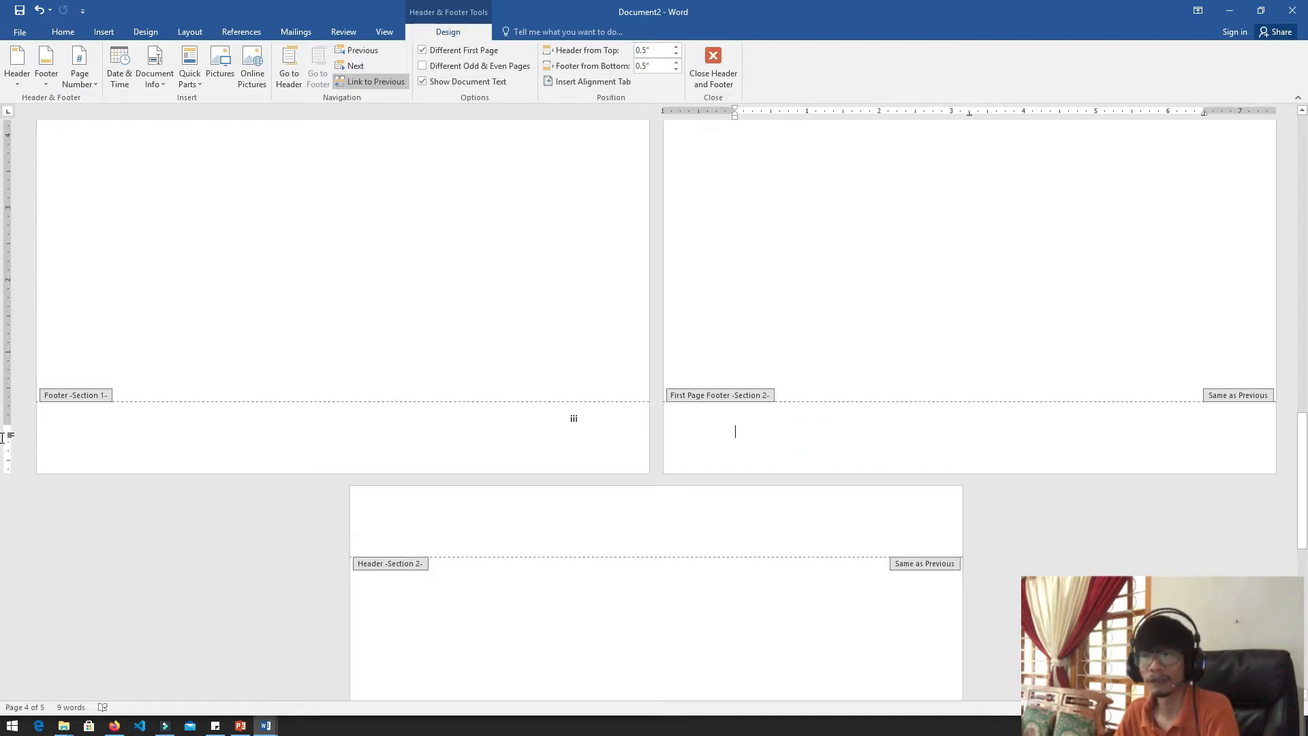
{"action": "scroll", "coordinate": [2, 422], "scroll_direction": "up", "scroll_amount": 5}
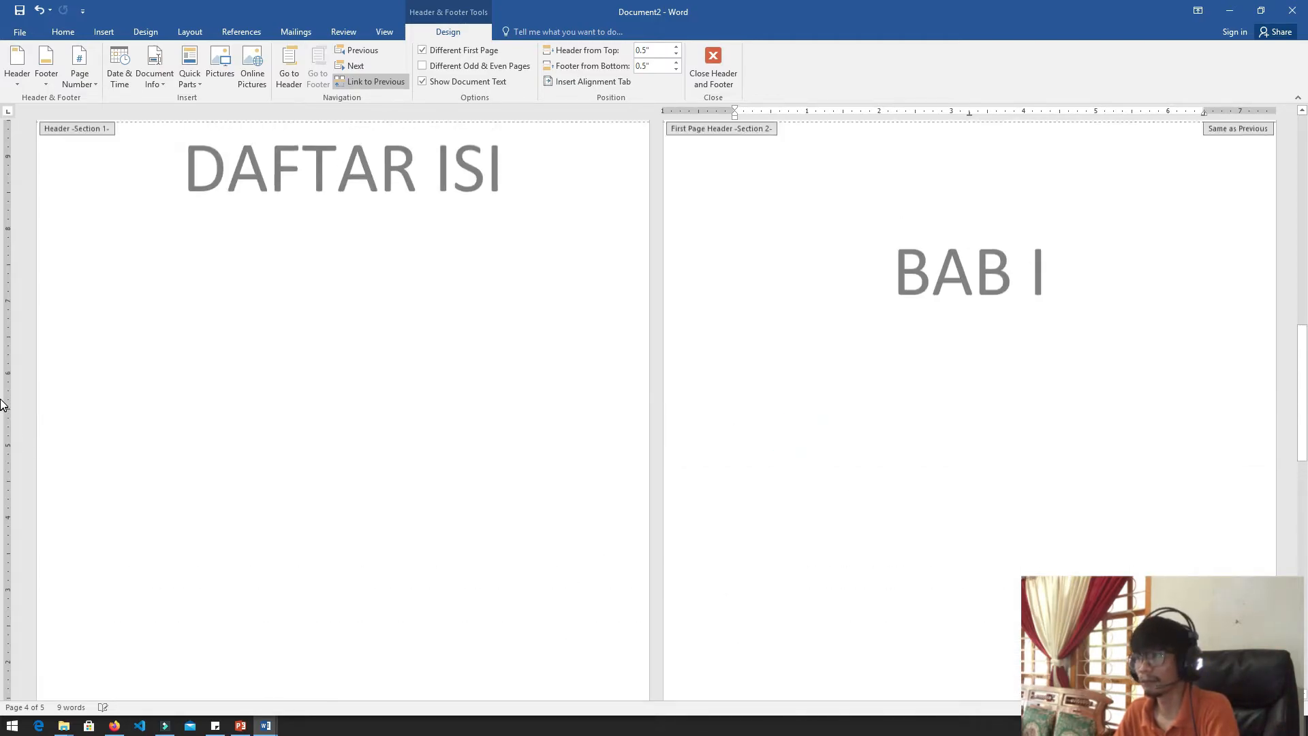
Turn off Different First Page for the section that starts at BAB I
{"action": "scroll", "coordinate": [2, 280], "scroll_direction": "down", "scroll_amount": 5}
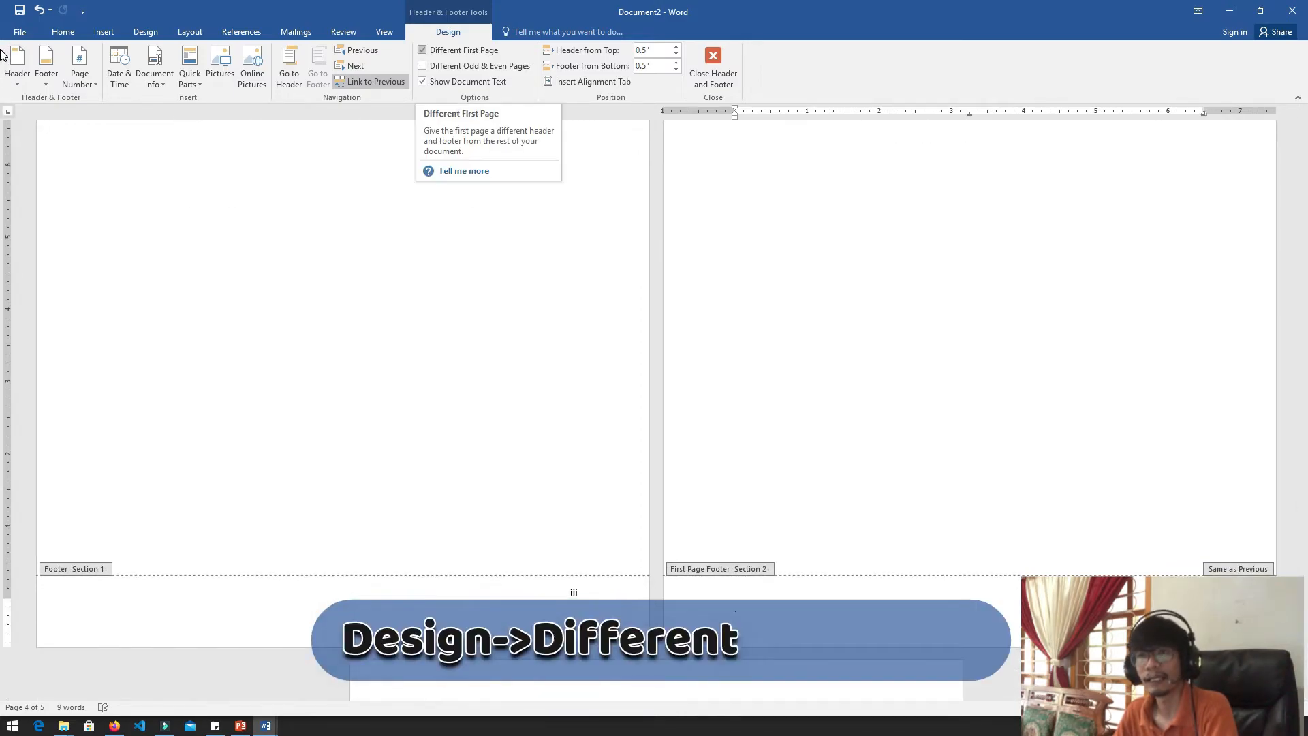
{"action": "left_click", "coordinate": [451, 49]}
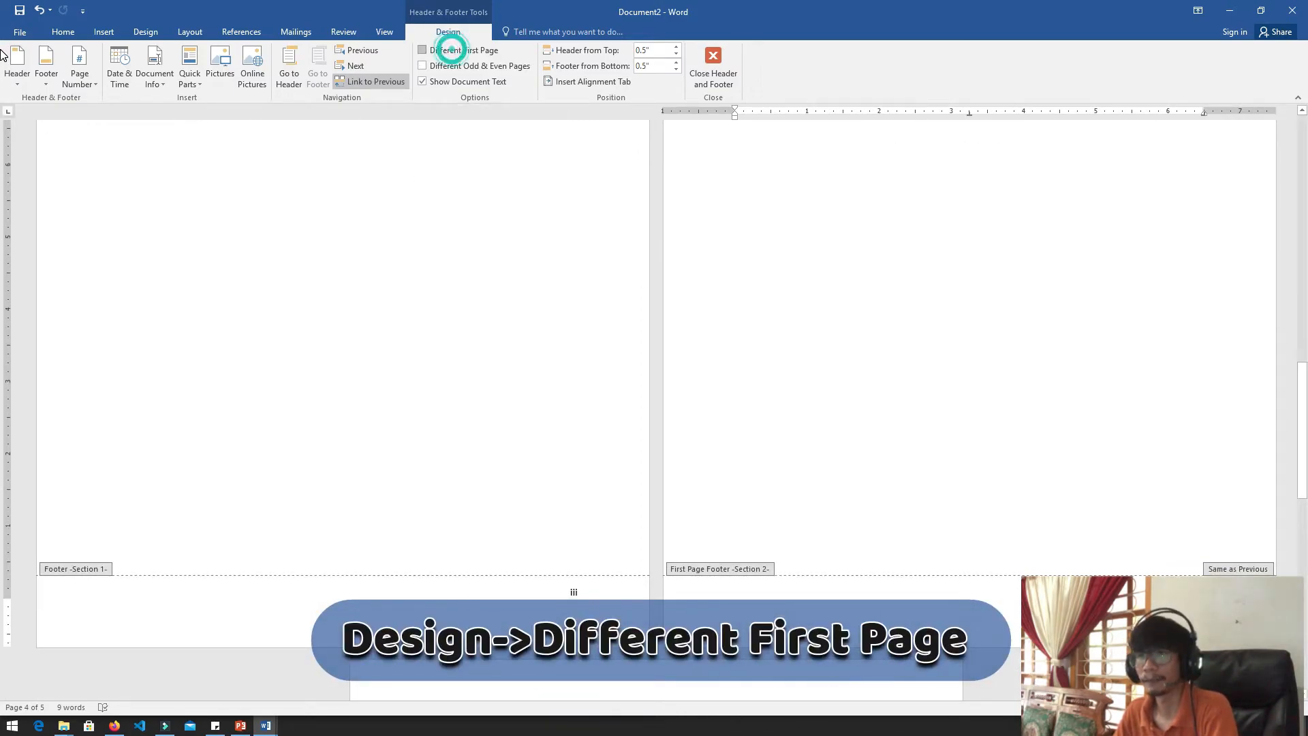
{"action": "scroll", "coordinate": [7, 416], "scroll_direction": "down", "scroll_amount": 3}
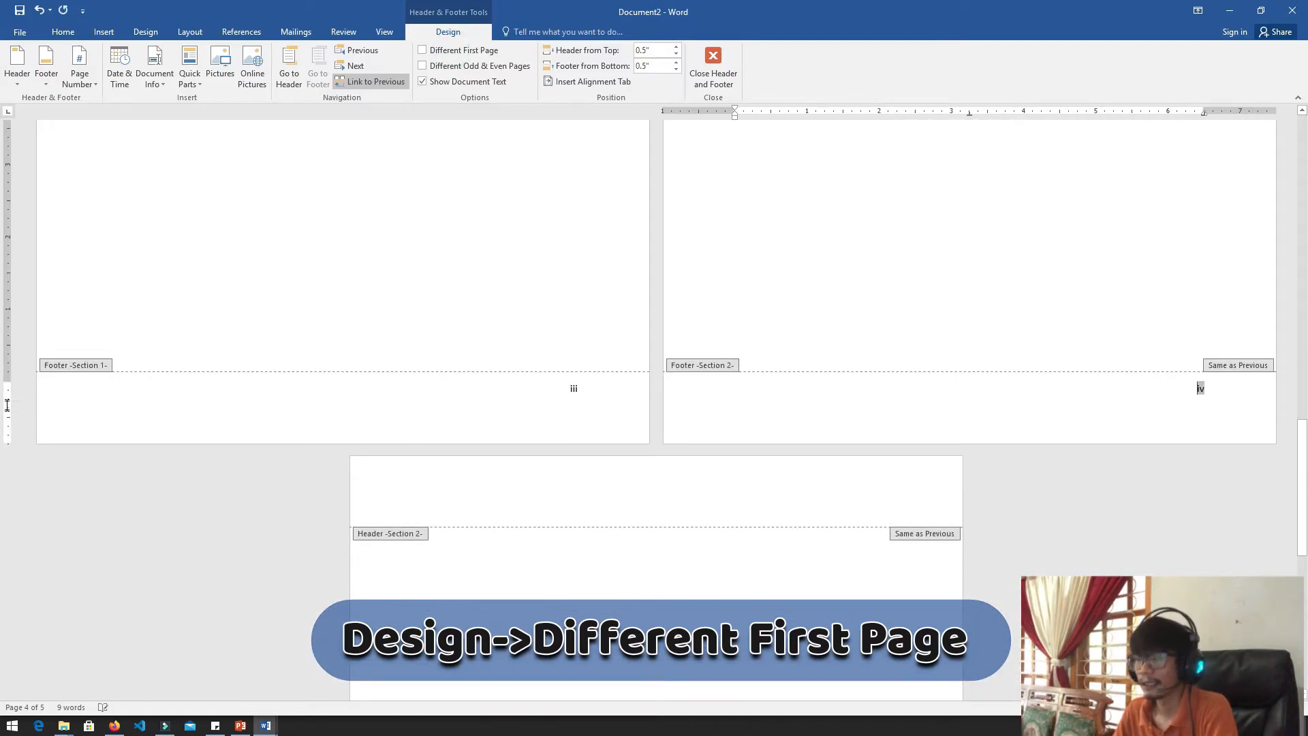
{"action": "scroll", "coordinate": [6, 388], "scroll_direction": "down", "scroll_amount": 2}
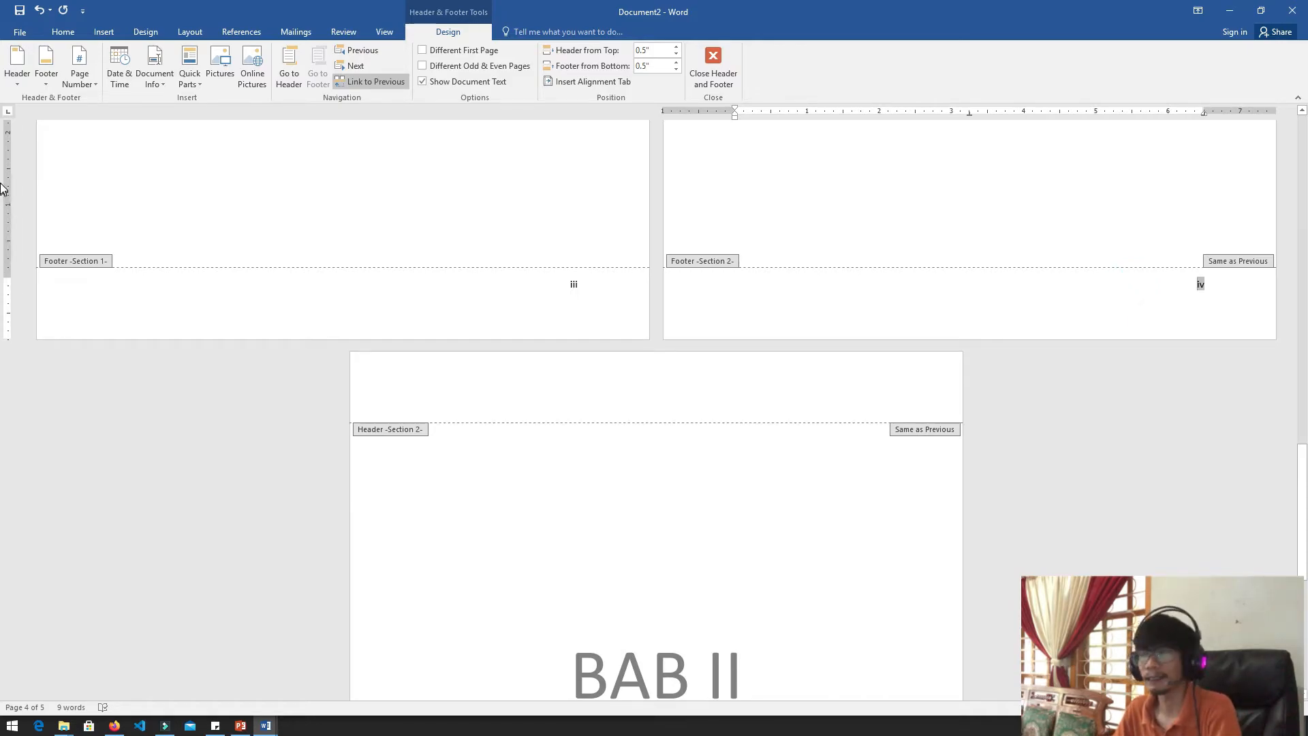
Change the page number format in the BAB I page's footer to Arabic numerals (1, 2, 3, ...)
{"action": "left_click", "coordinate": [935, 309]}
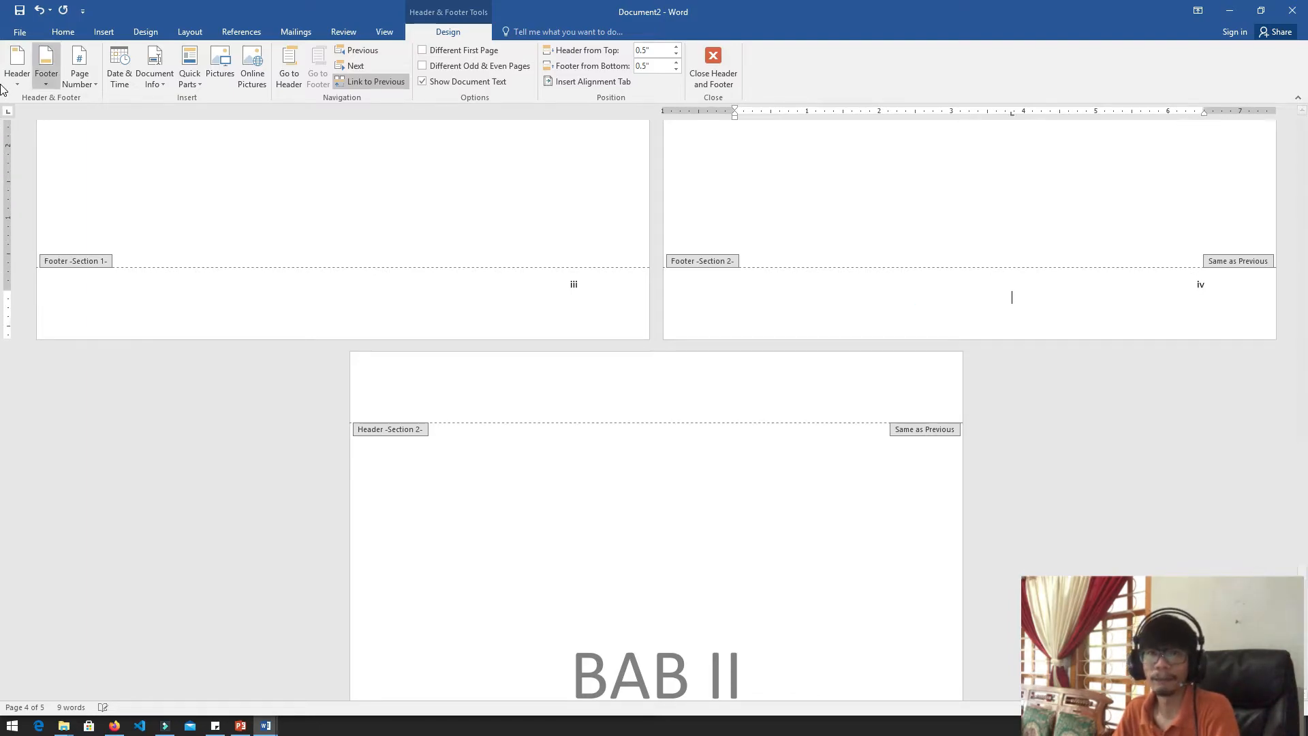
{"action": "left_click", "coordinate": [80, 74]}
{"action": "left_click", "coordinate": [140, 165]}
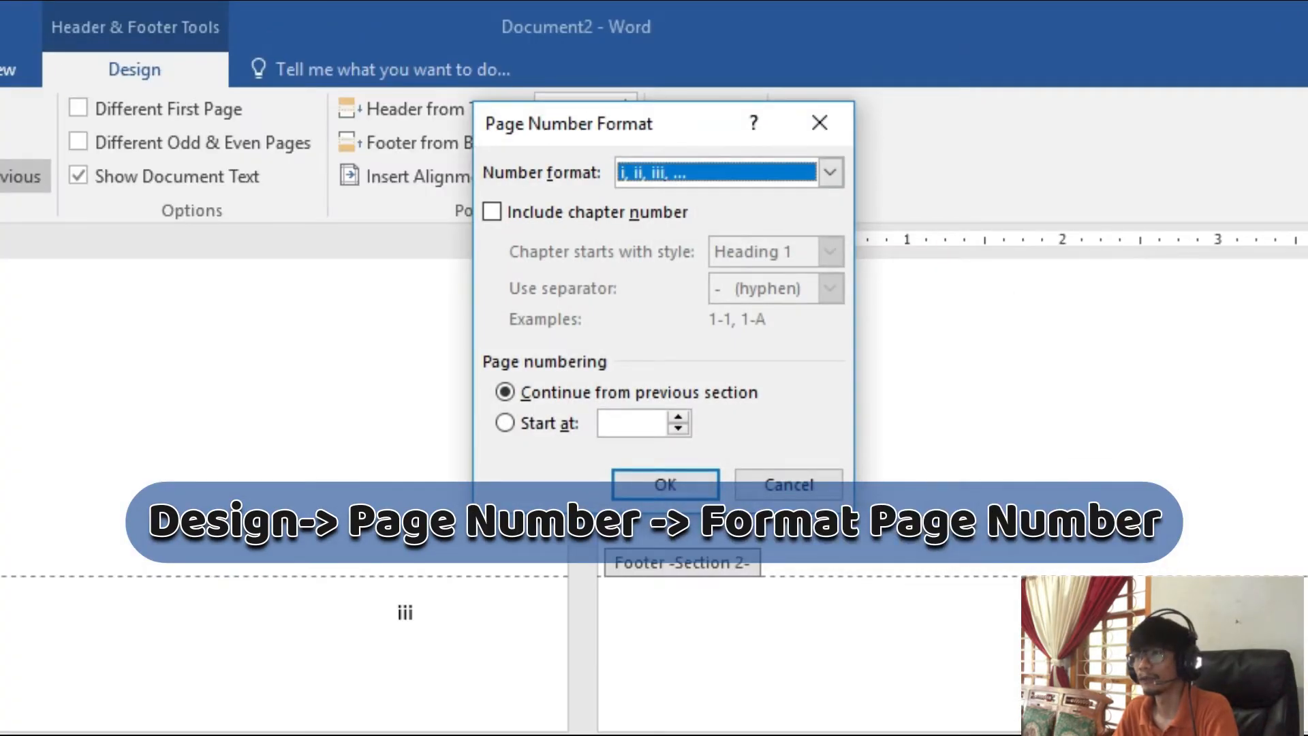
{"action": "left_click", "coordinate": [707, 170]}
{"action": "left_click", "coordinate": [701, 199]}
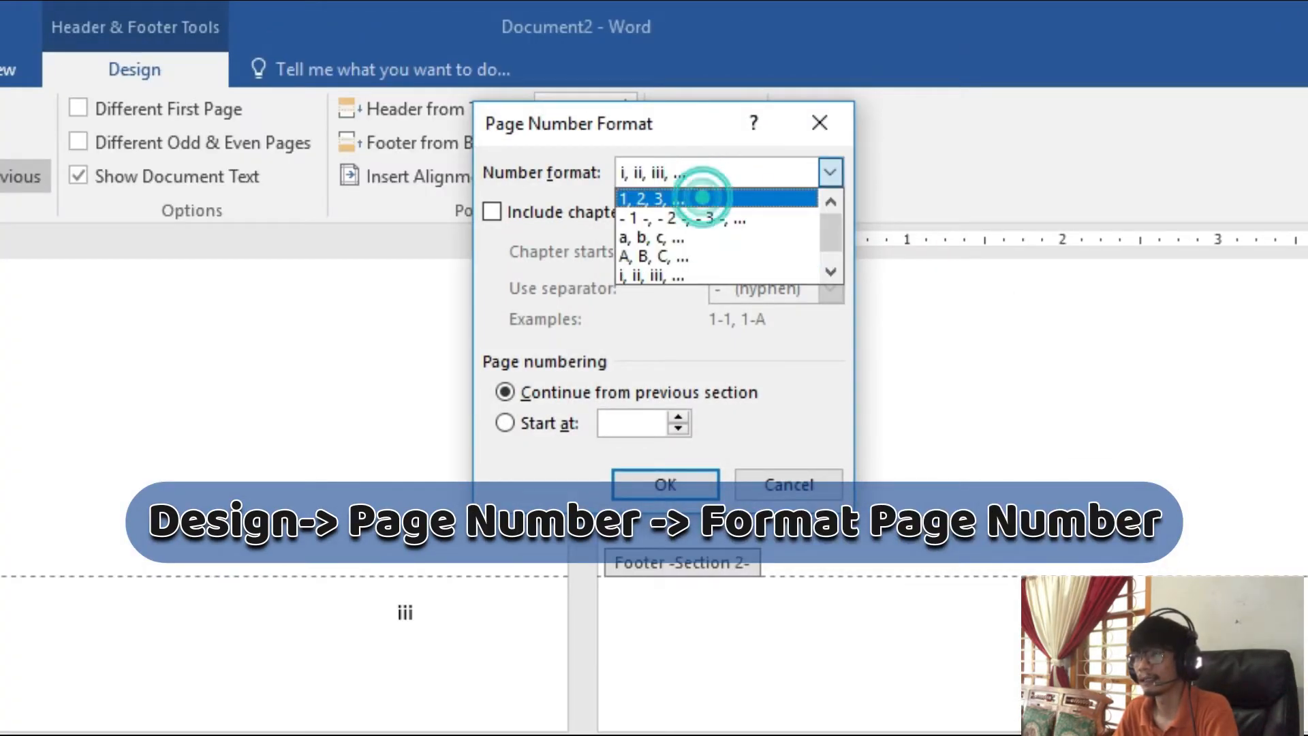
{"action": "left_click", "coordinate": [674, 485]}
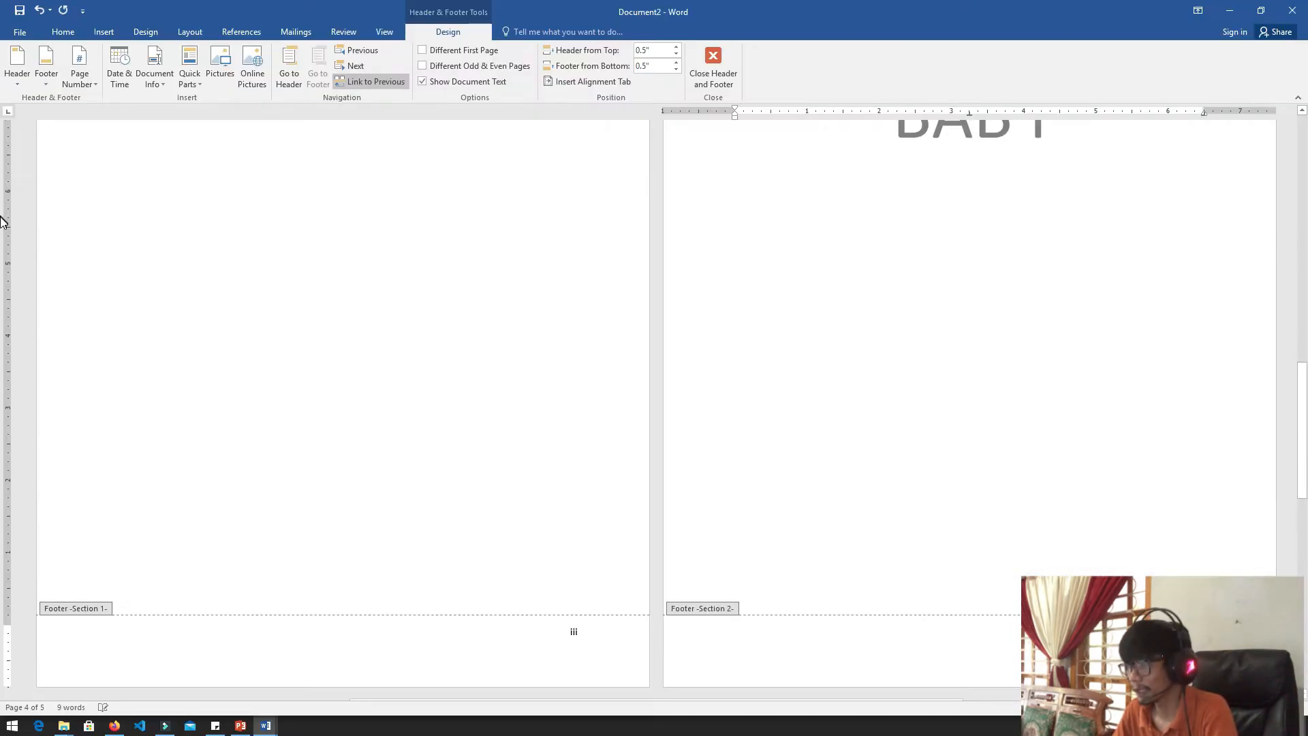
{"action": "scroll", "coordinate": [7, 252], "scroll_direction": "down", "scroll_amount": 6}
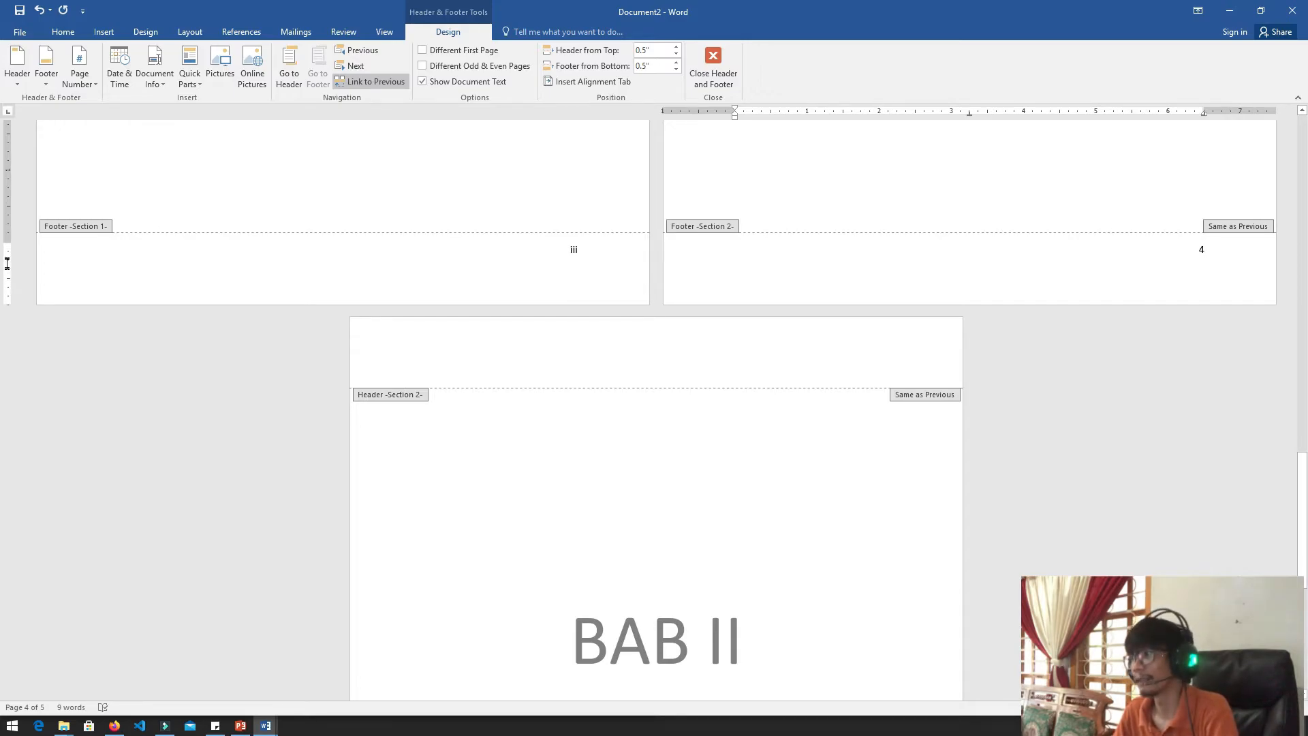
Set the page numbering of the BAB I section to start at 1 instead of continuing from the previous section
{"action": "double_click", "coordinate": [1203, 252]}
{"action": "double_click", "coordinate": [584, 253]}
{"action": "left_click", "coordinate": [614, 284]}
{"action": "left_click", "coordinate": [1162, 262]}
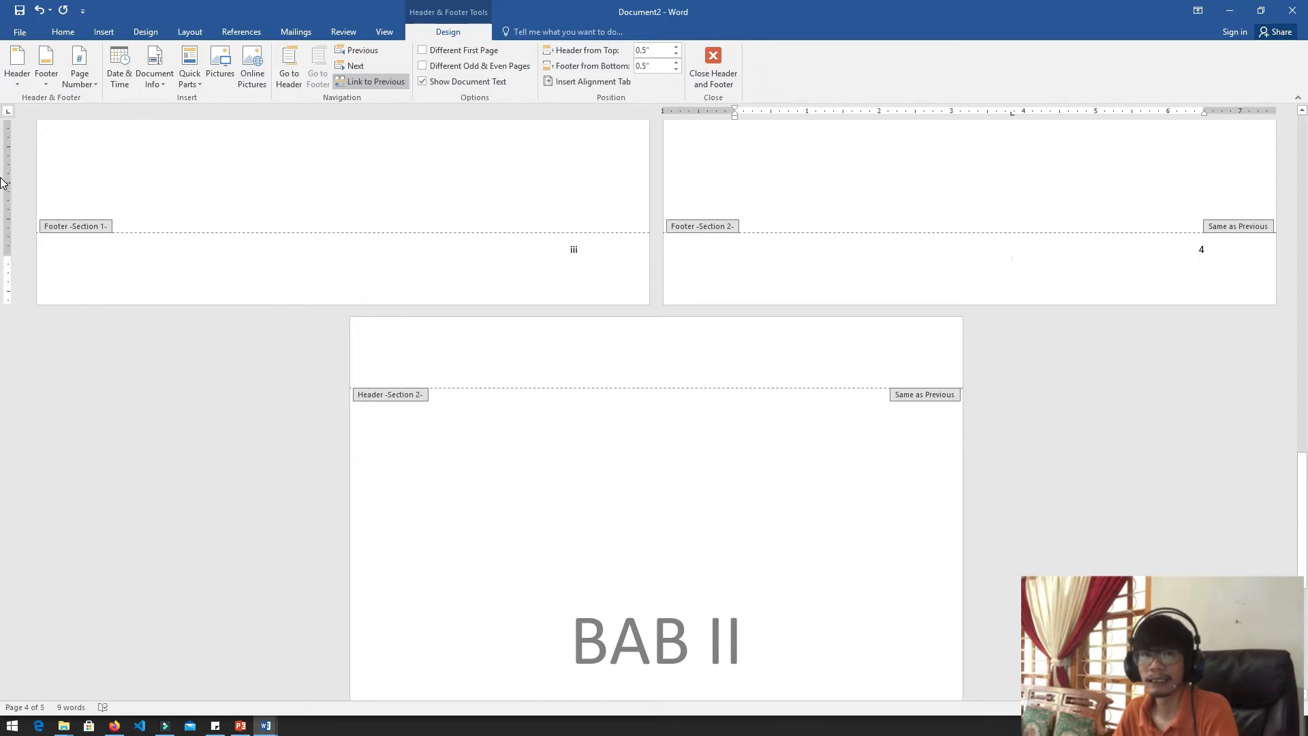
{"action": "left_click", "coordinate": [84, 80]}
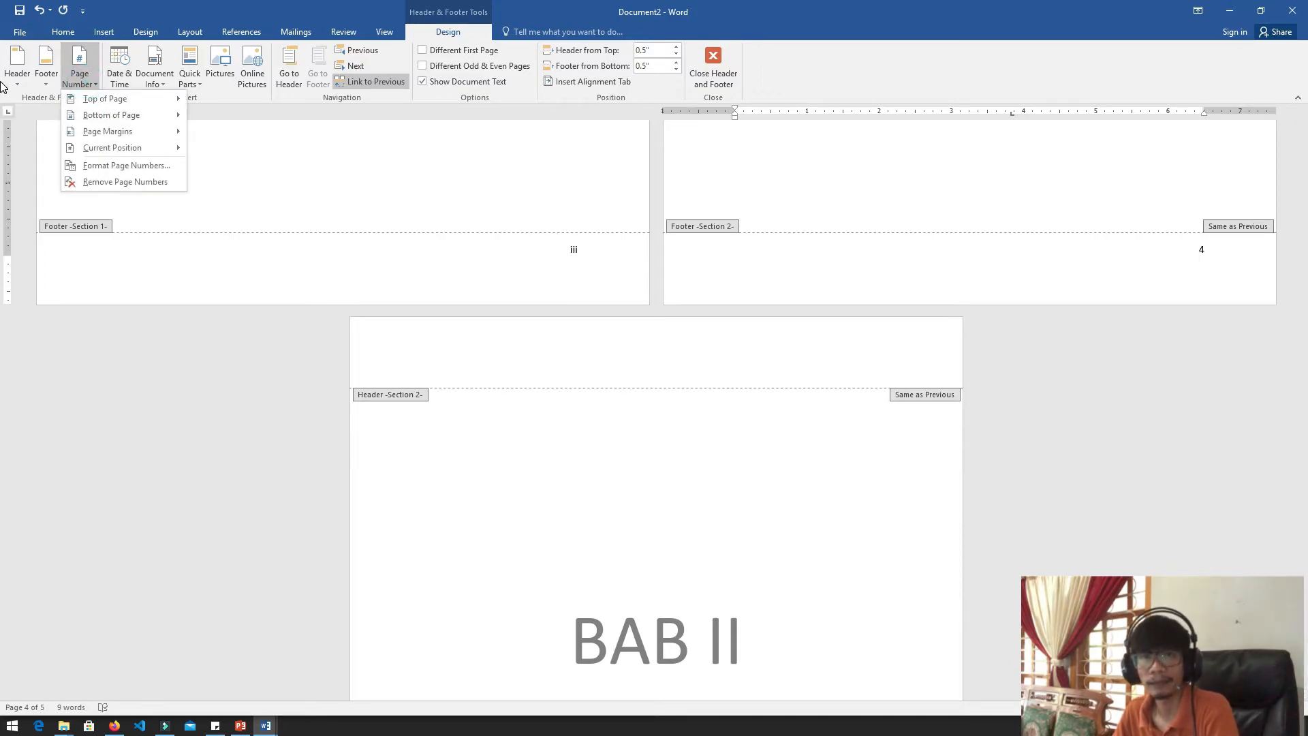
{"action": "left_click", "coordinate": [126, 166]}
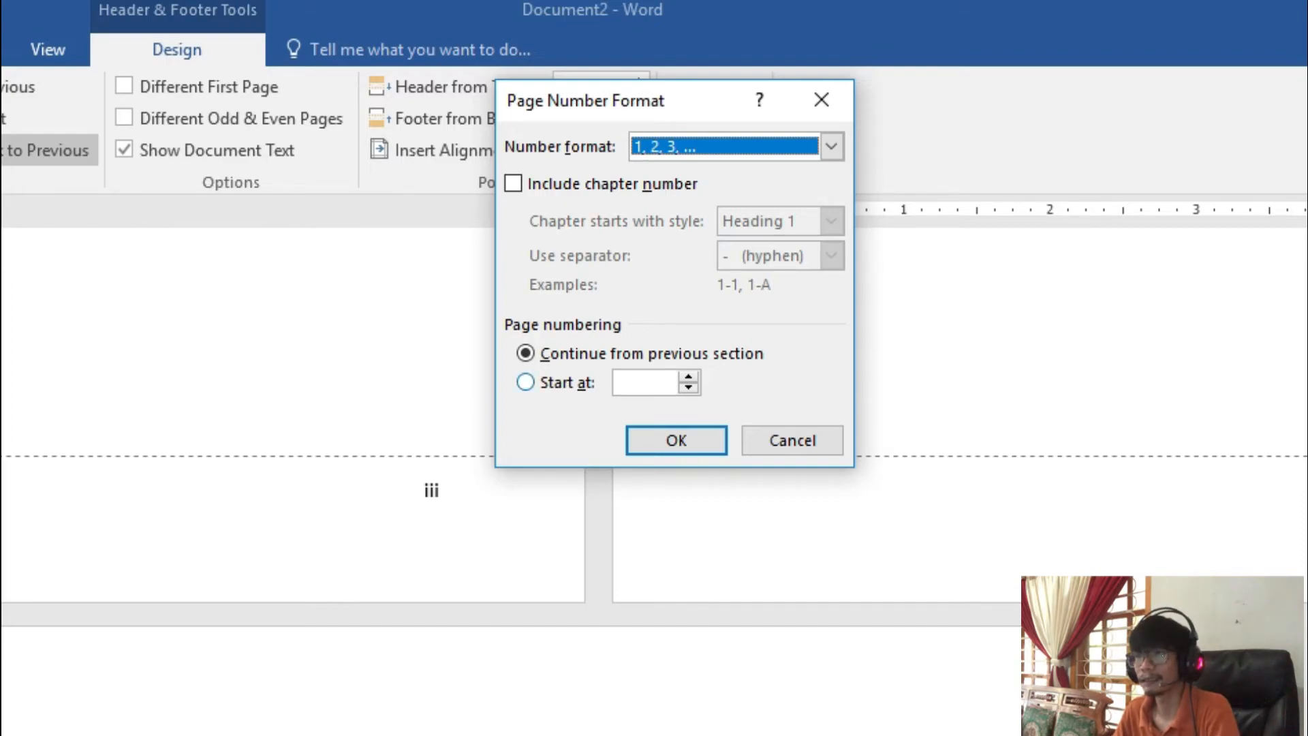
{"action": "left_click", "coordinate": [552, 381]}
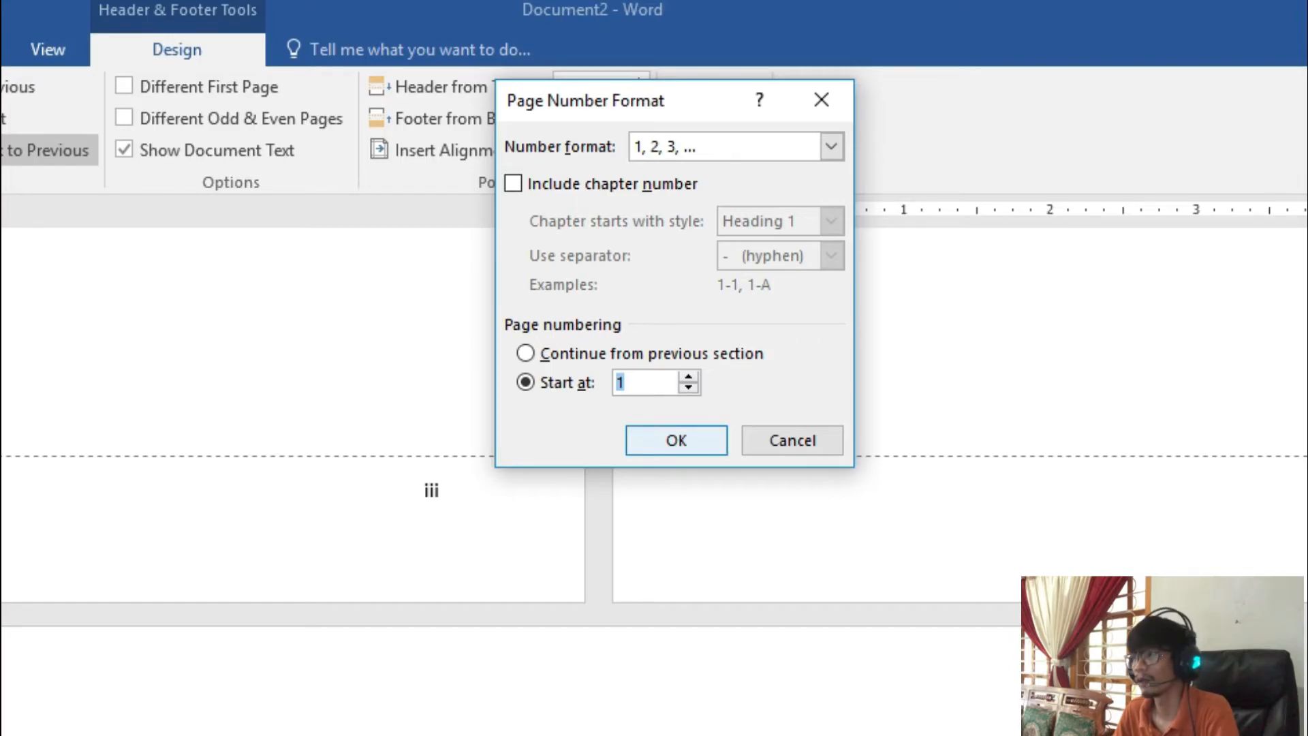
{"action": "left_click", "coordinate": [676, 441]}
Review the footer page numbers across all pages, from the SAMPUL cover through BAB II
{"action": "scroll", "coordinate": [2, 244], "scroll_direction": "down", "scroll_amount": 5}
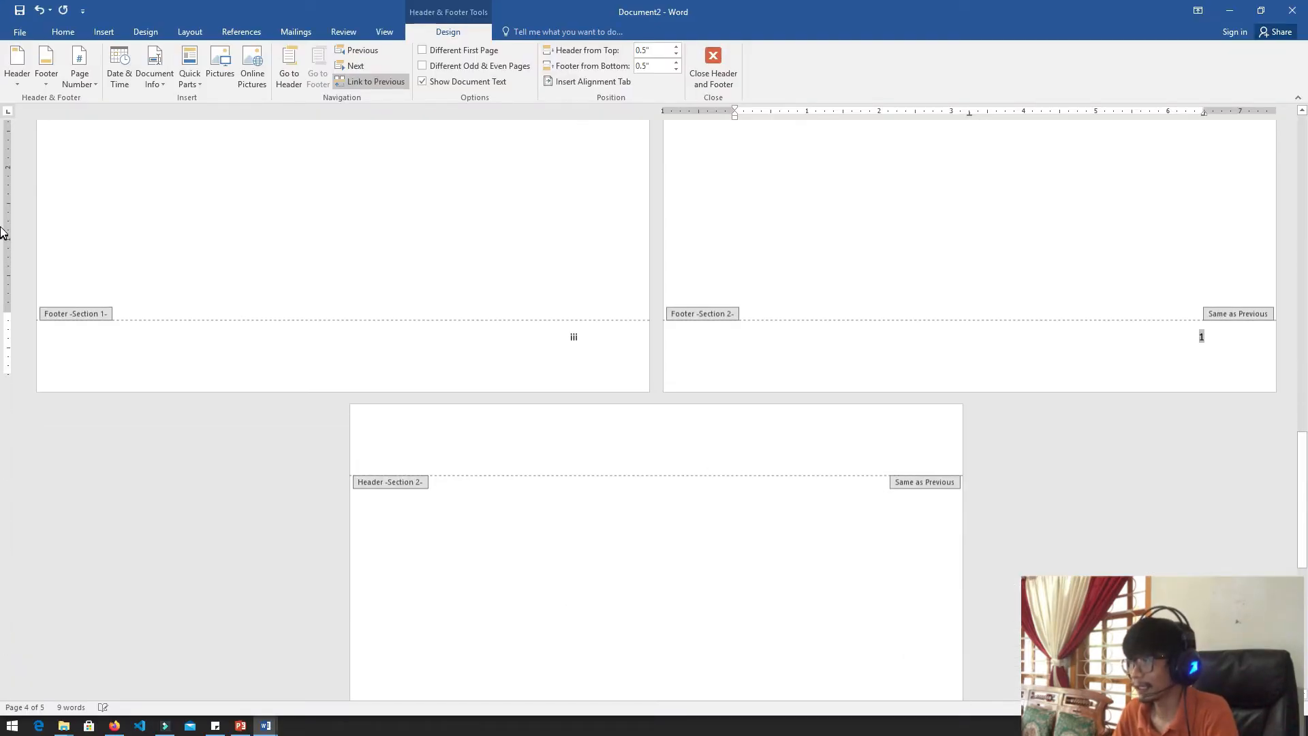
{"action": "scroll", "coordinate": [6, 224], "scroll_direction": "up", "scroll_amount": 1}
{"action": "left_click", "coordinate": [1160, 237]}
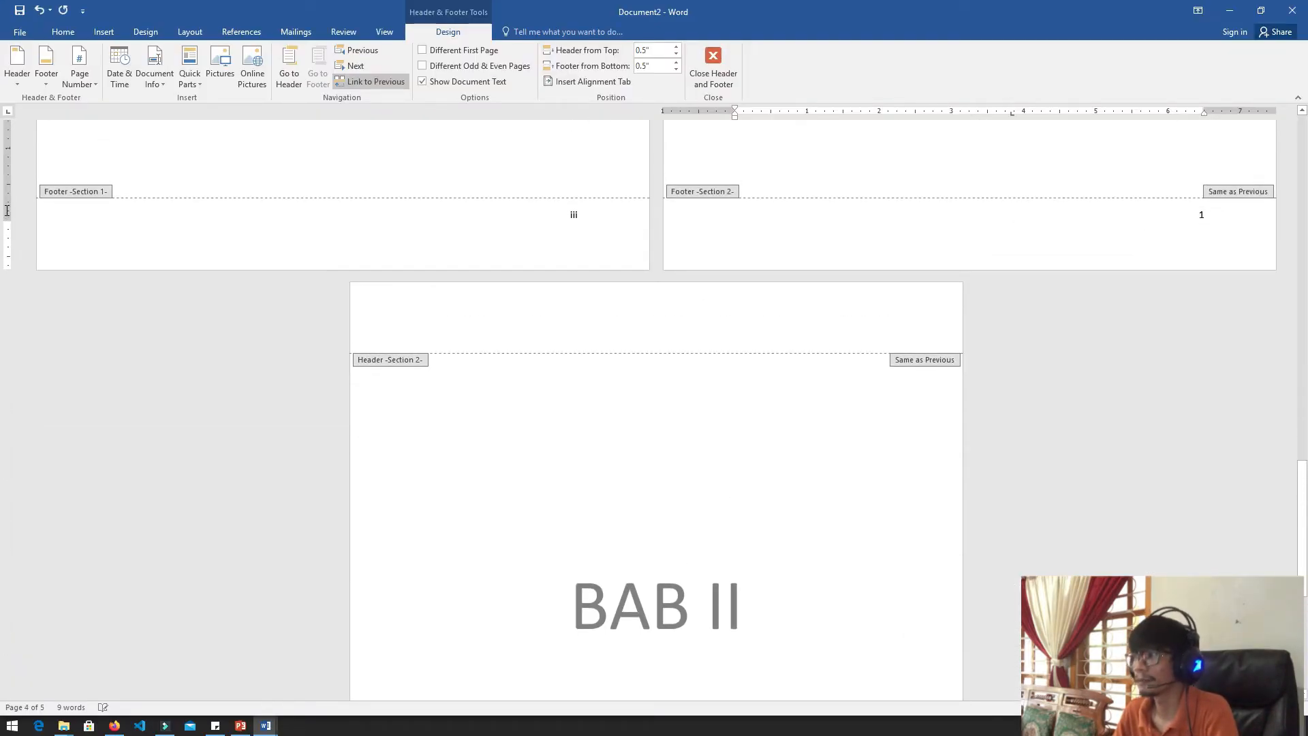
{"action": "scroll", "coordinate": [4, 245], "scroll_direction": "down", "scroll_amount": 5}
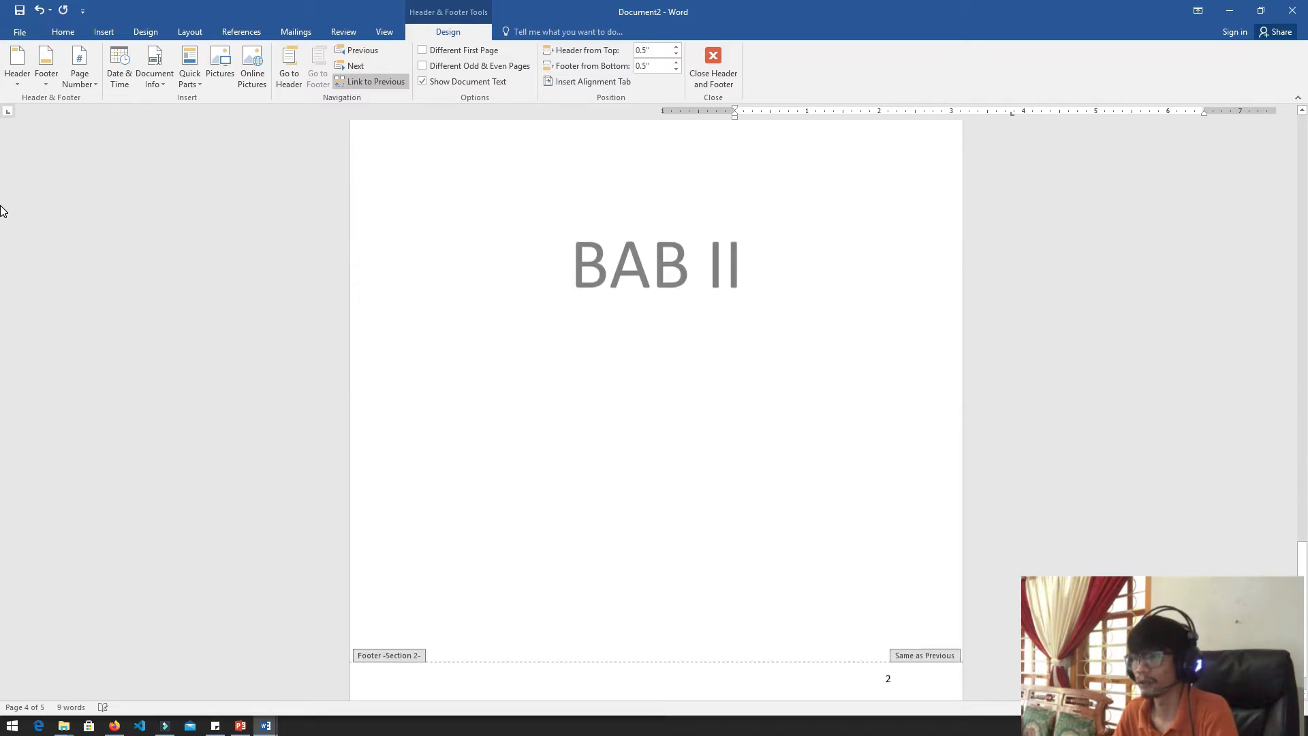
{"action": "scroll", "coordinate": [6, 648], "scroll_direction": "up", "scroll_amount": 6}
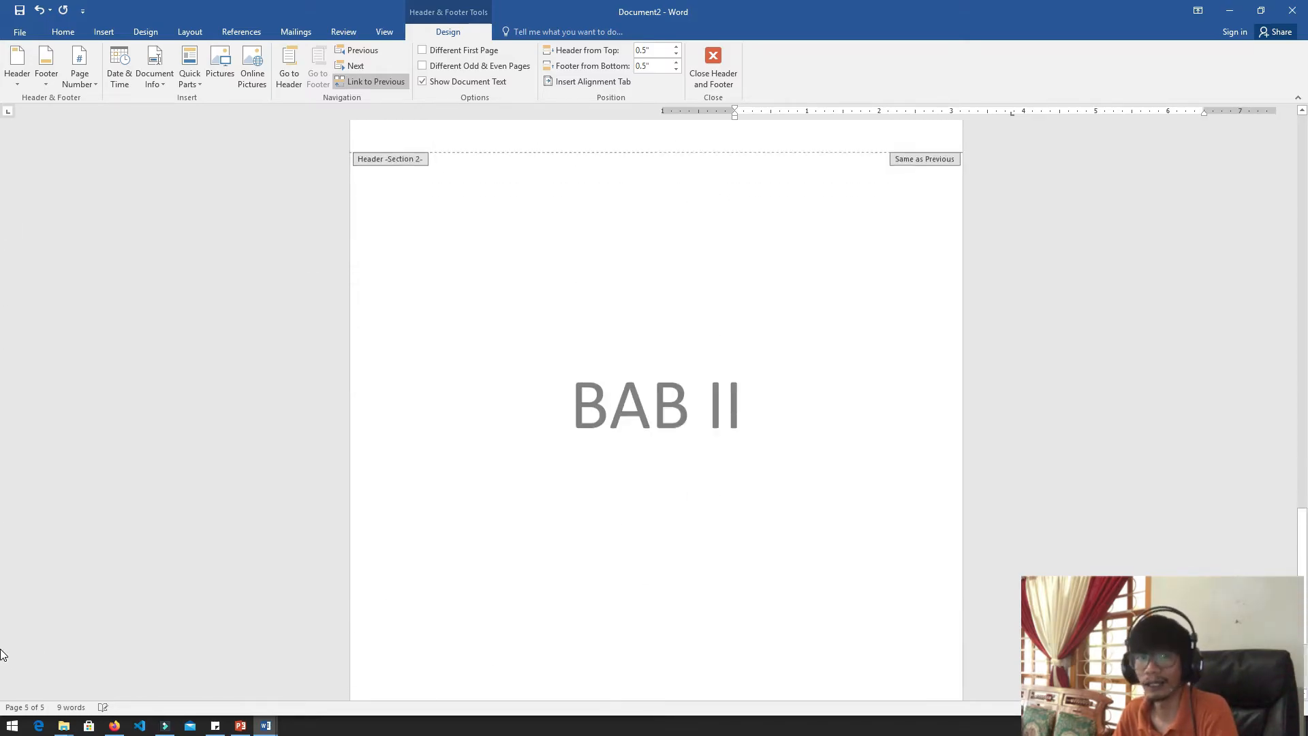
{"action": "scroll", "coordinate": [6, 649], "scroll_direction": "up", "scroll_amount": 10}
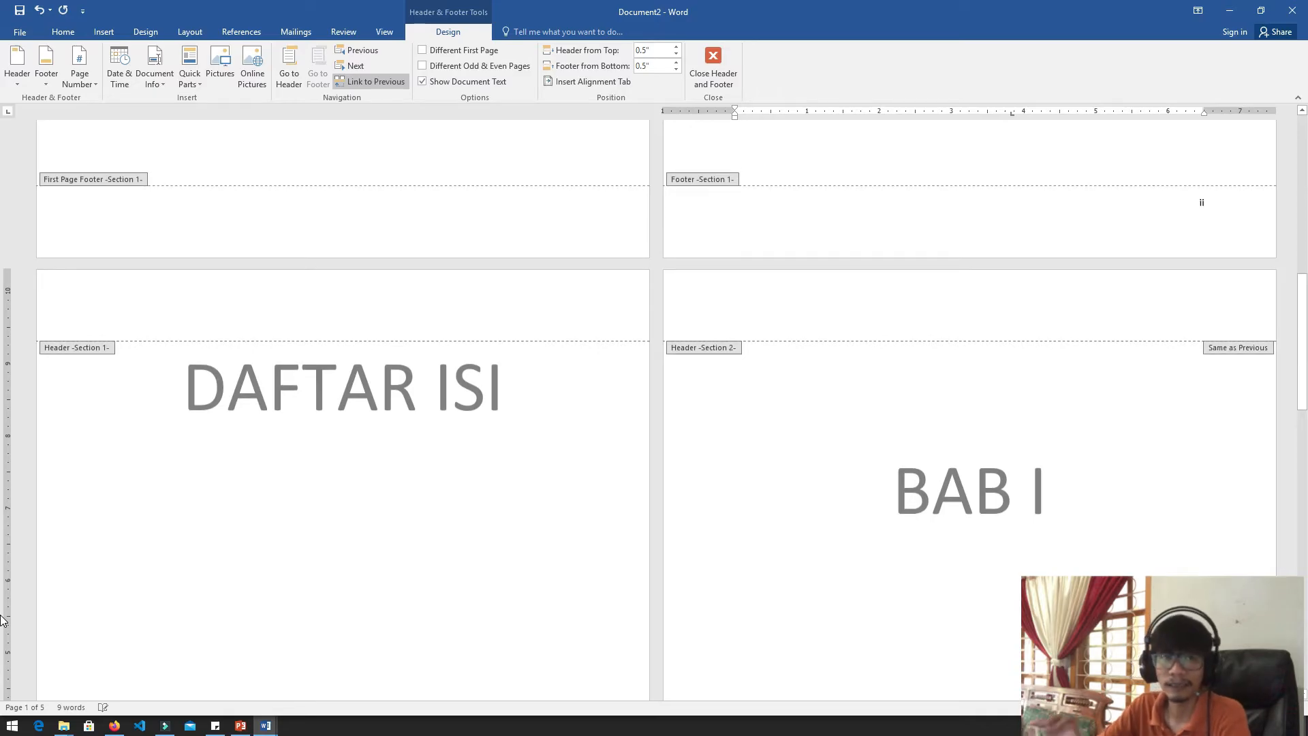
{"action": "scroll", "coordinate": [2, 508], "scroll_direction": "up", "scroll_amount": 6}
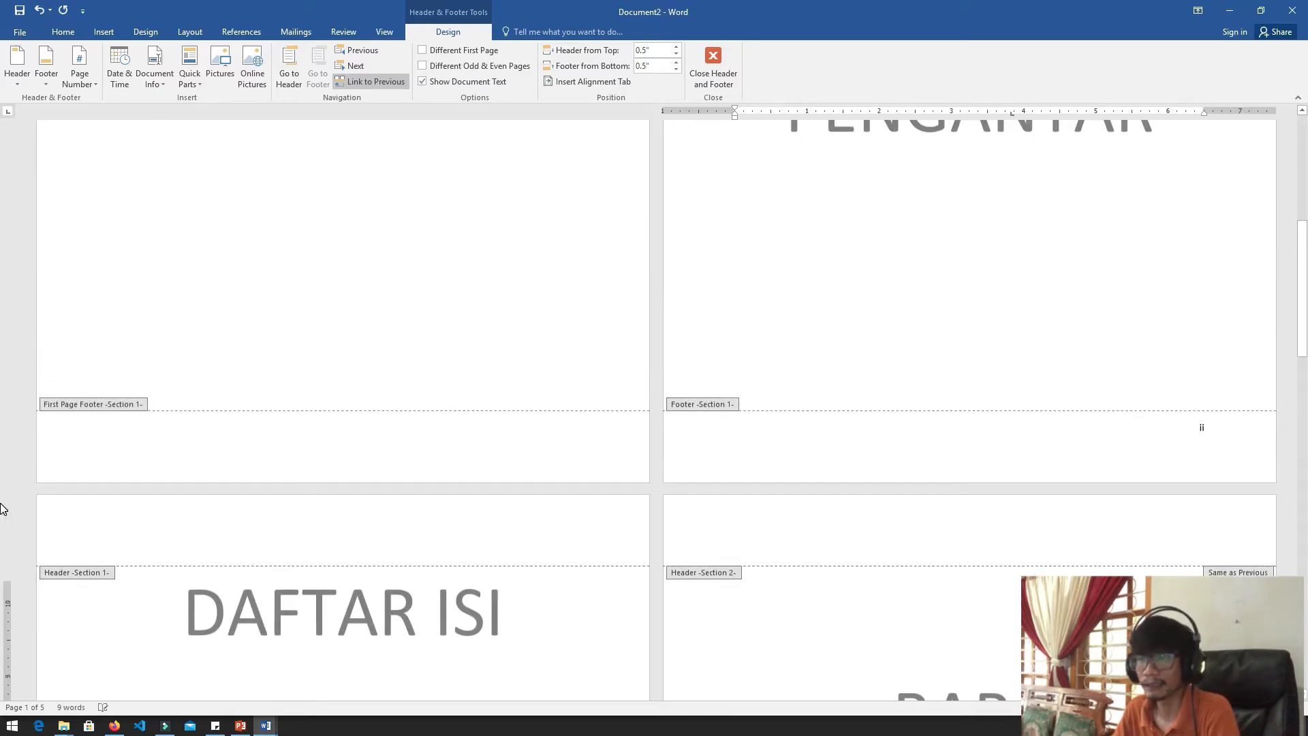
{"action": "scroll", "coordinate": [2, 508], "scroll_direction": "up", "scroll_amount": 3}
{"action": "scroll", "coordinate": [2, 507], "scroll_direction": "down", "scroll_amount": 8}
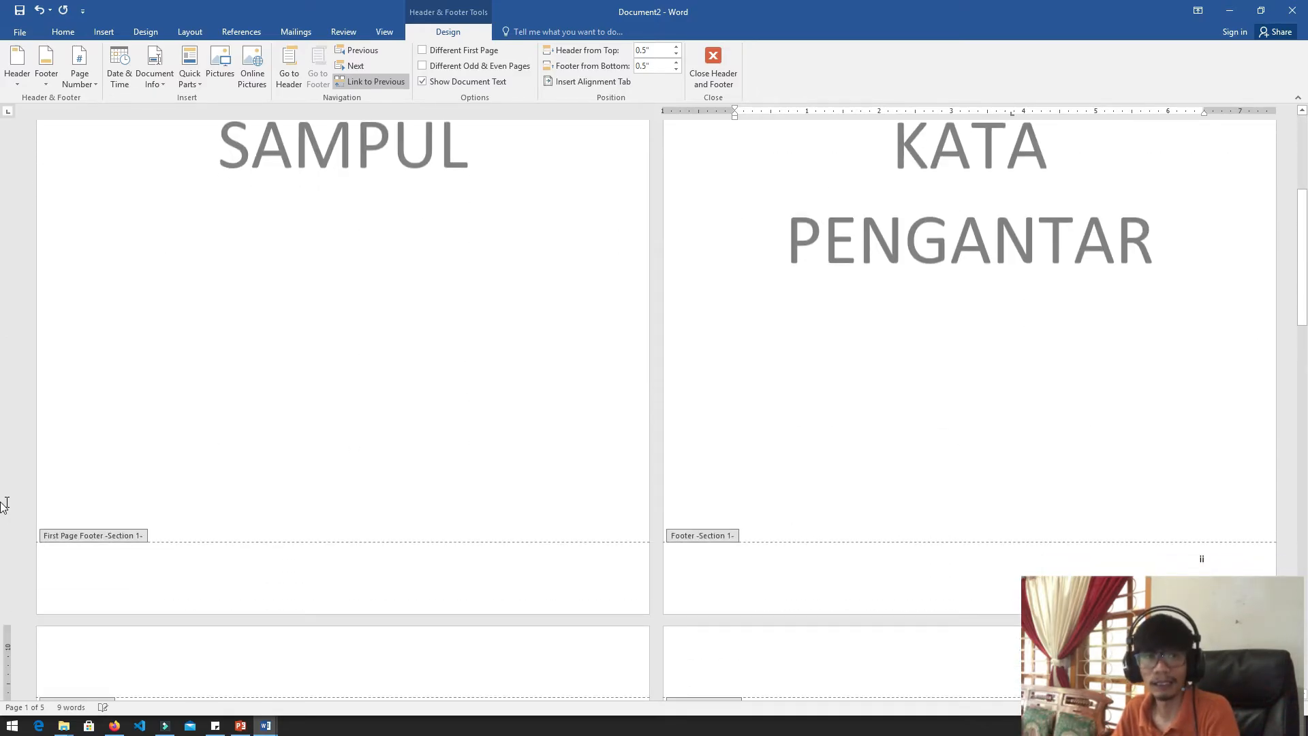
{"action": "scroll", "coordinate": [2, 507], "scroll_direction": "down", "scroll_amount": 5}
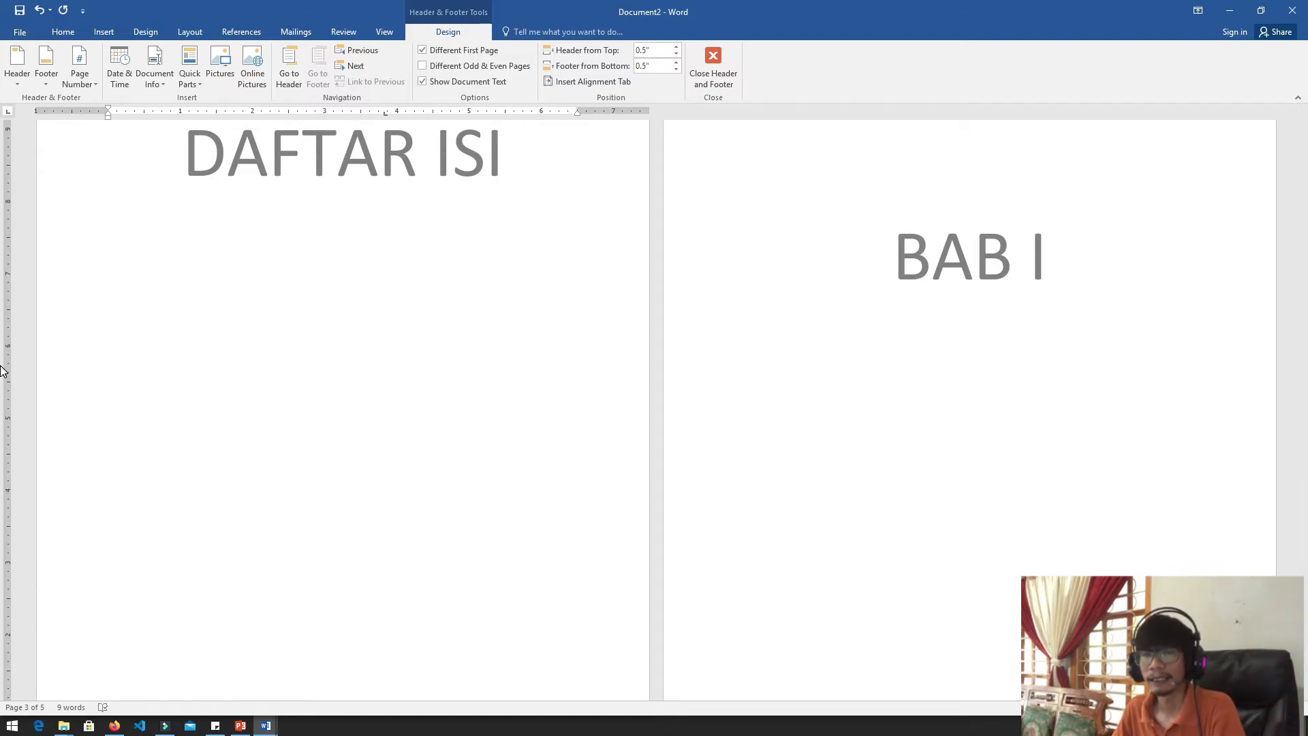
{"action": "scroll", "coordinate": [3, 371], "scroll_direction": "up", "scroll_amount": 1}
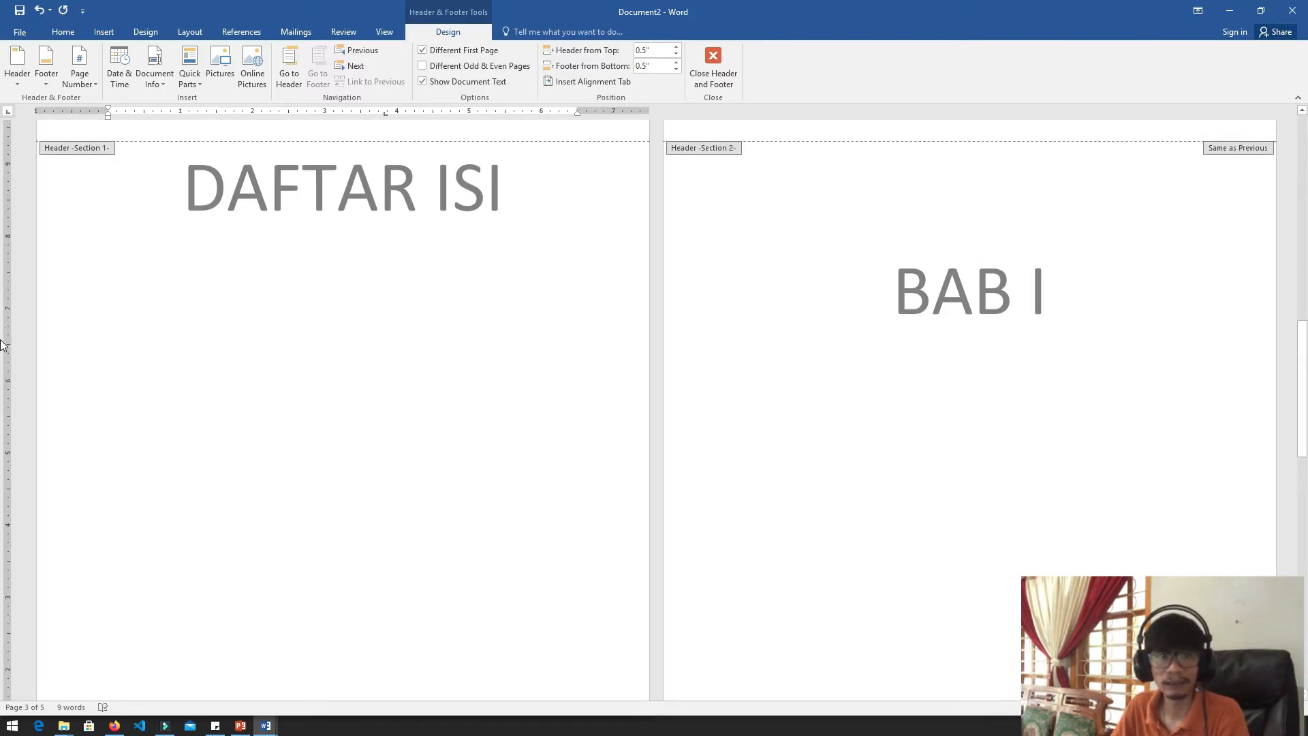
{"action": "scroll", "coordinate": [3, 361], "scroll_direction": "up", "scroll_amount": 3}
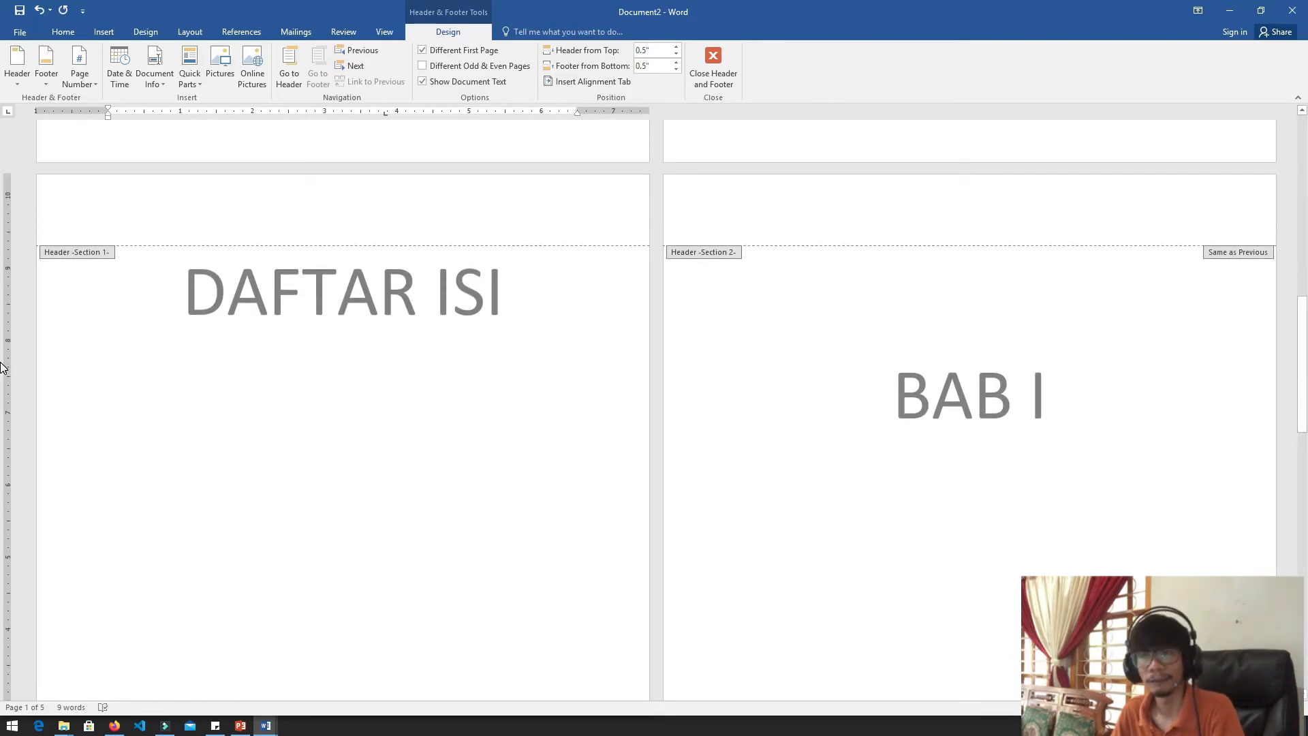
Leave header and footer editing, return to the body text of the DAFTAR ISI page, and undo the last edit
{"action": "scroll", "coordinate": [3, 368], "scroll_direction": "up", "scroll_amount": 18}
{"action": "scroll", "coordinate": [3, 374], "scroll_direction": "down", "scroll_amount": 9}
{"action": "scroll", "coordinate": [3, 373], "scroll_direction": "down", "scroll_amount": 12}
{"action": "double_click", "coordinate": [234, 333]}
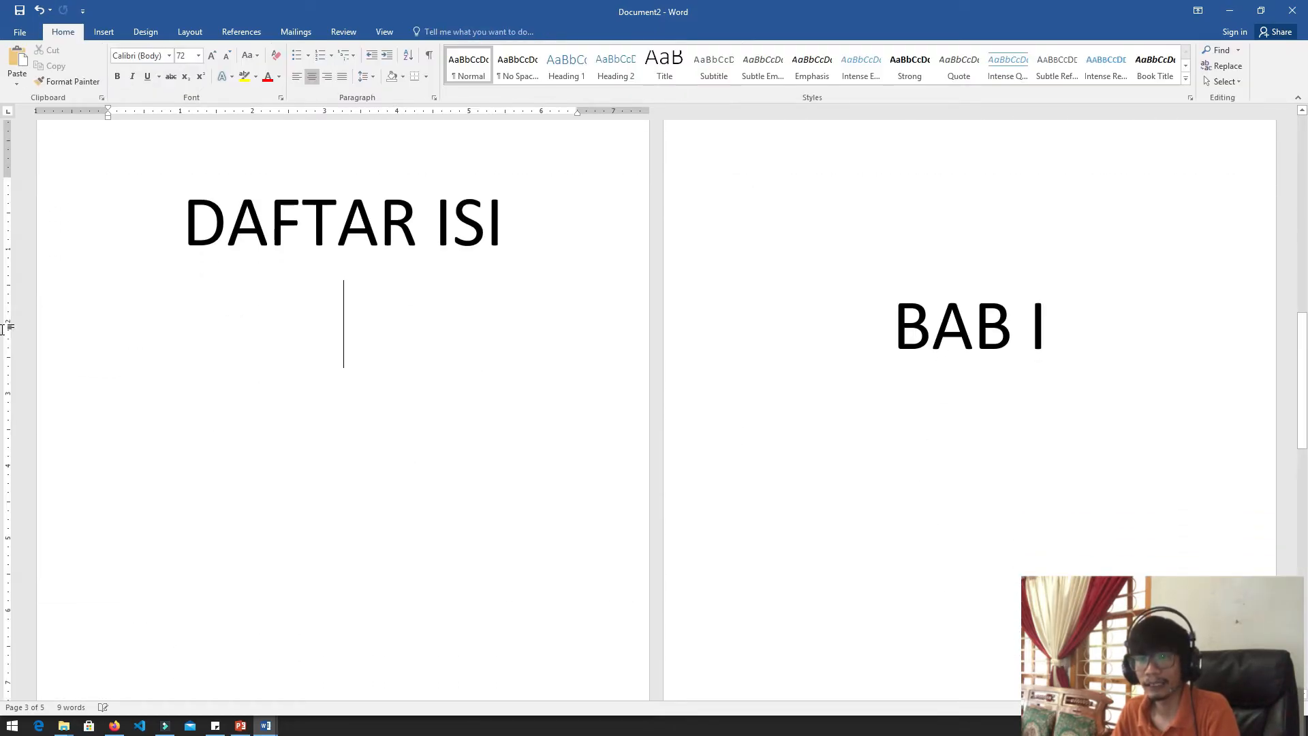
{"action": "key", "text": "ctrl+z"}
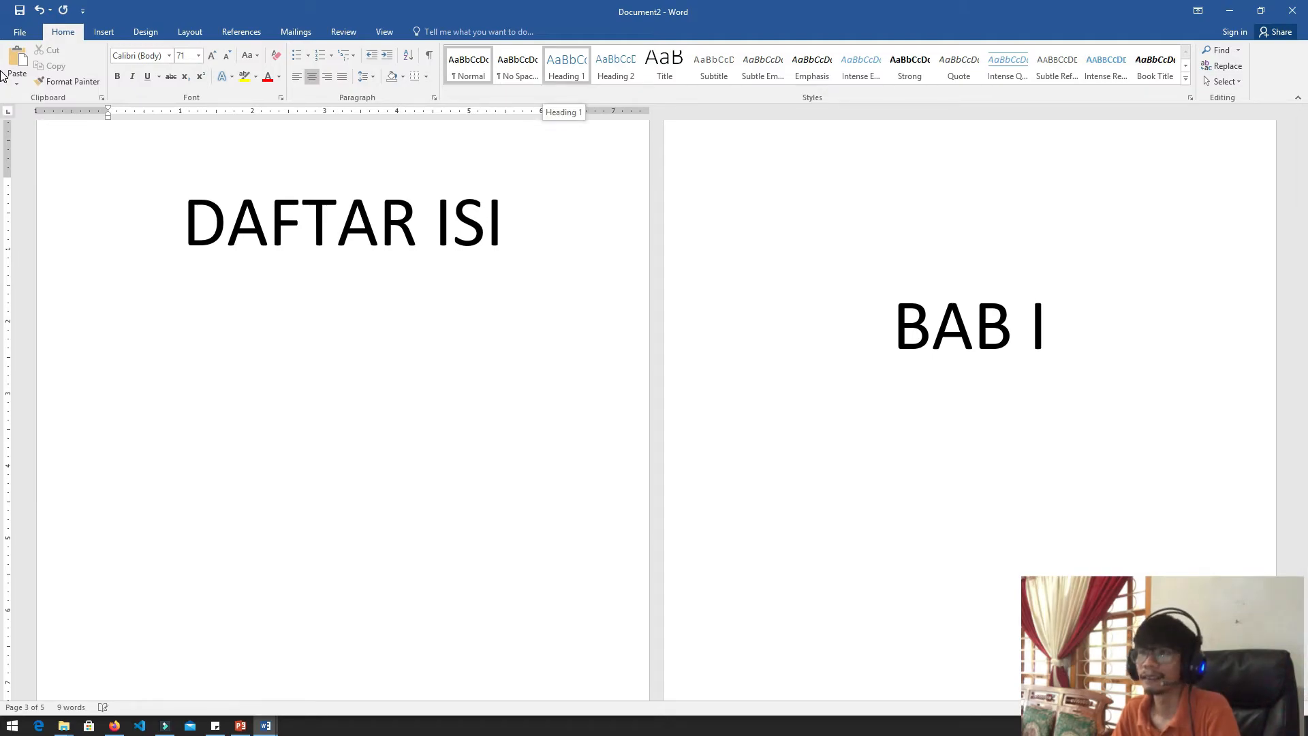
Modify the Heading 1 style to use automatic font color, size 71, centered alignment and bold
{"action": "right_click", "coordinate": [571, 68]}
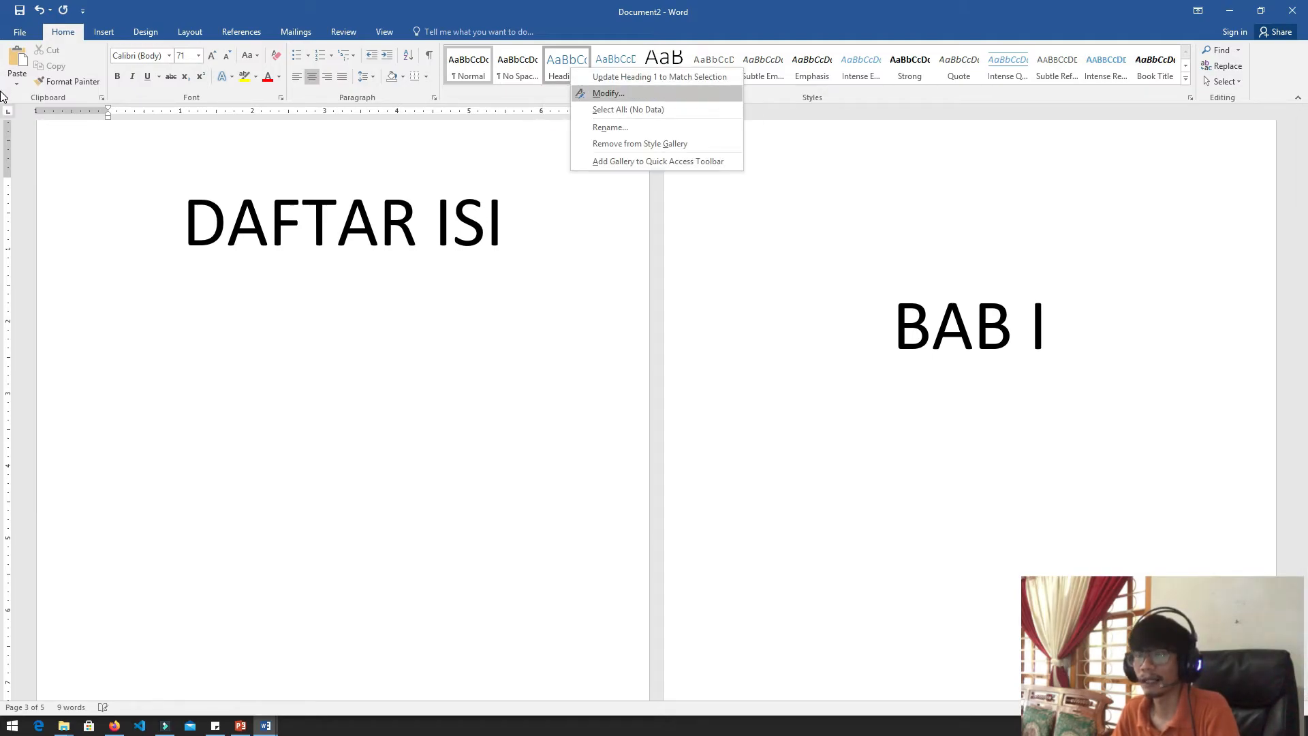
{"action": "key", "text": "Return"}
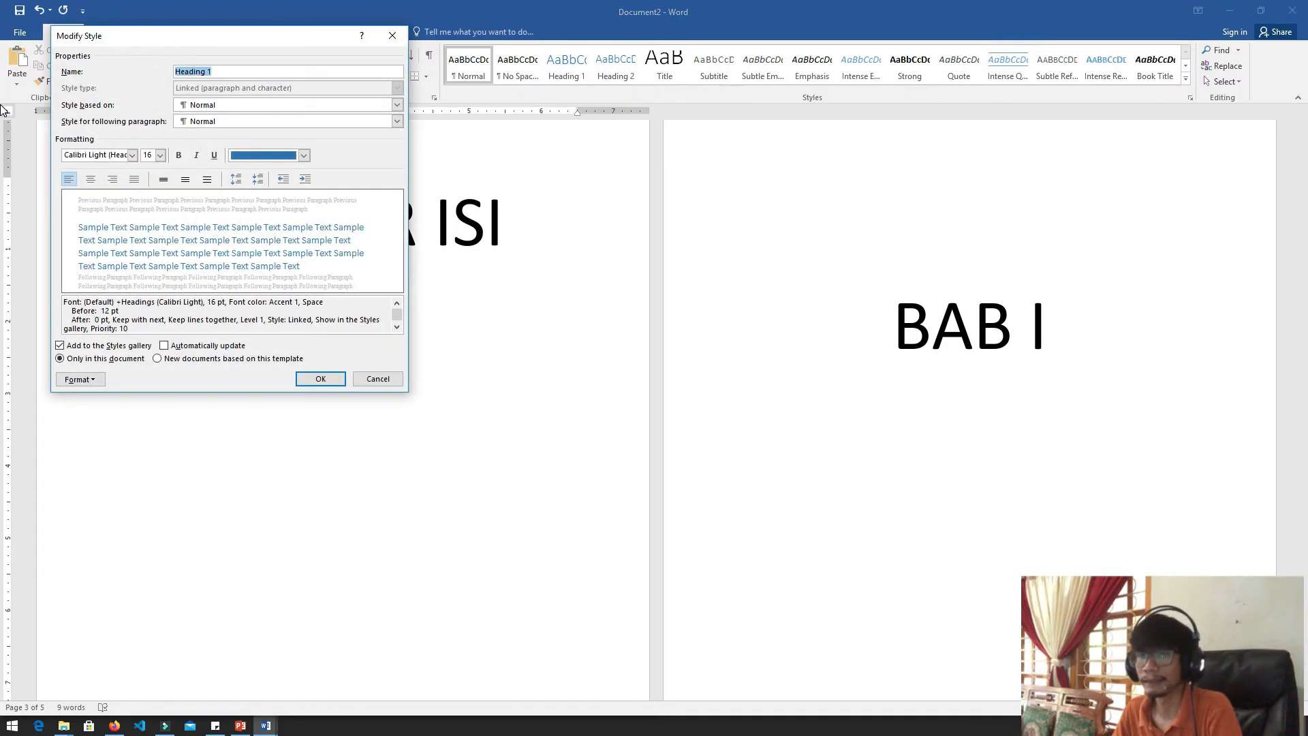
{"action": "mouse_move", "coordinate": [204, 32]}
{"action": "left_mouse_down"}
{"action": "mouse_move", "coordinate": [866, 81]}
{"action": "mouse_move", "coordinate": [810, 92]}
{"action": "mouse_move", "coordinate": [794, 81]}
{"action": "left_mouse_up"}
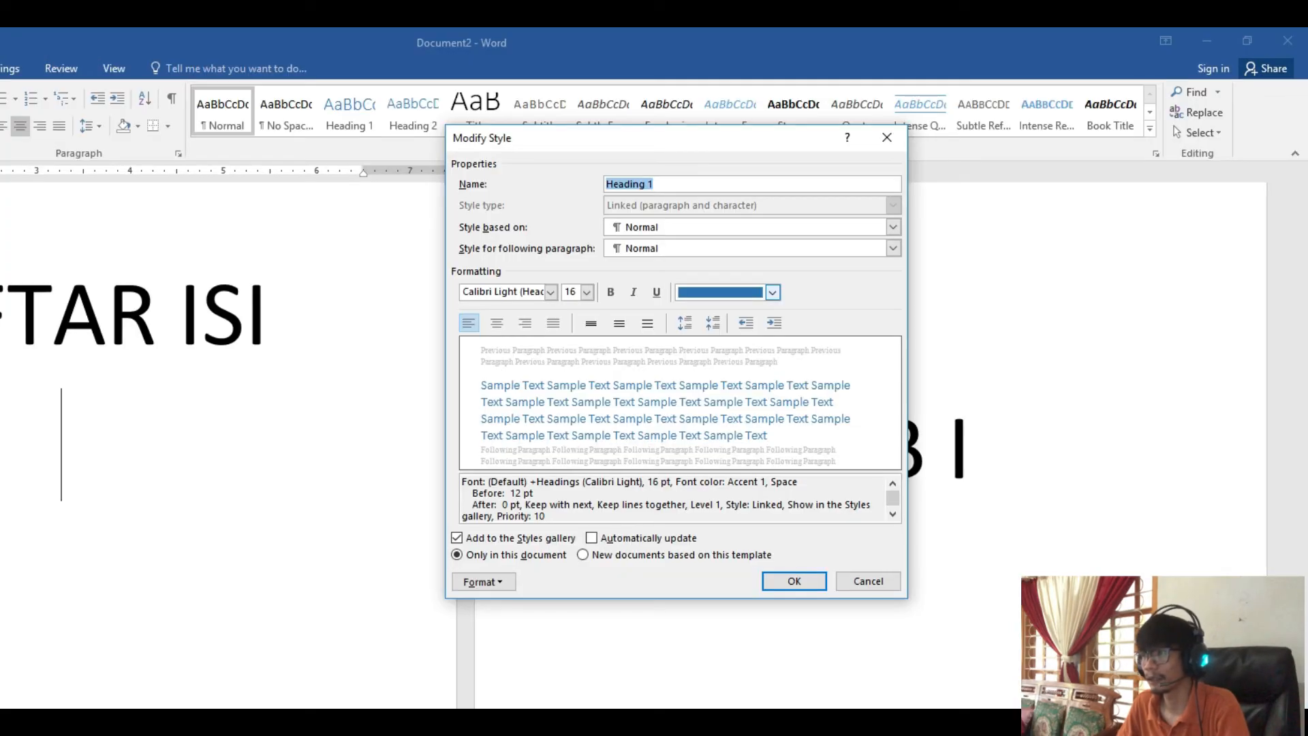
{"action": "left_click", "coordinate": [865, 205]}
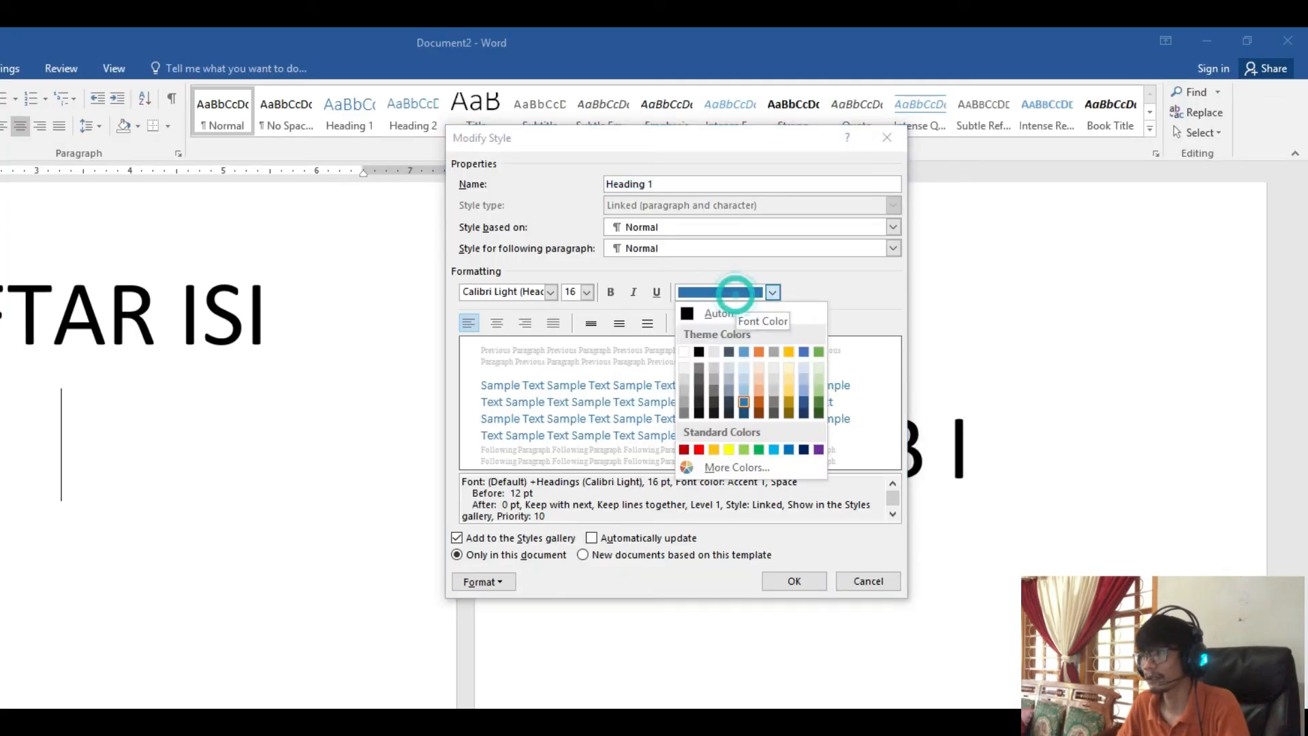
{"action": "left_click", "coordinate": [714, 314]}
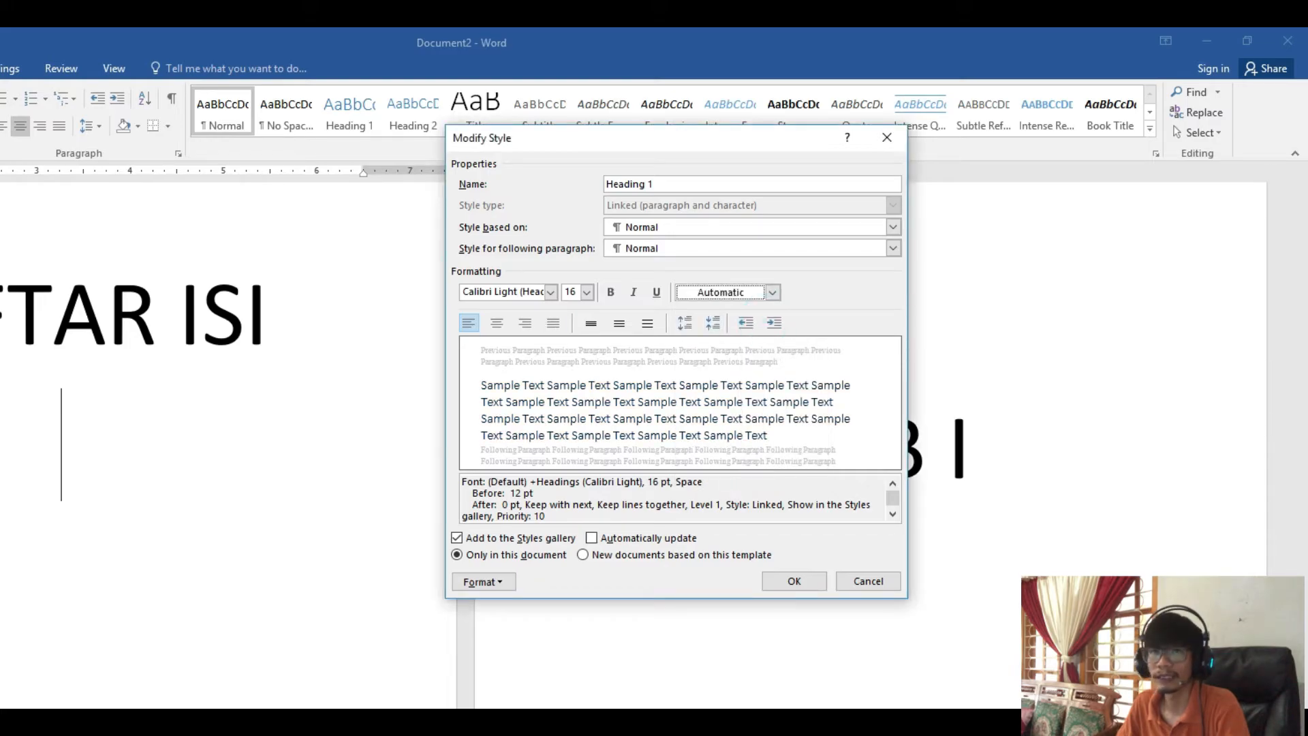
{"action": "left_click", "coordinate": [572, 291]}
{"action": "type", "text": "71"}
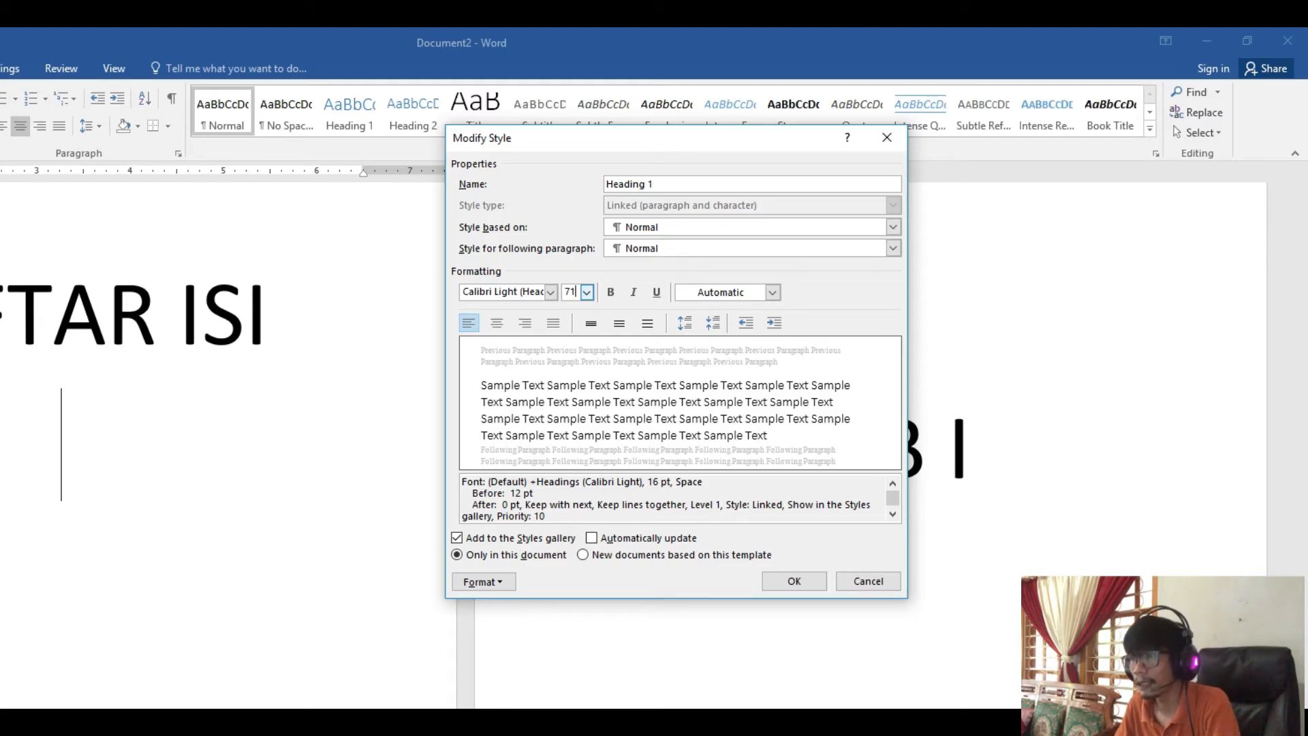
{"action": "left_click", "coordinate": [497, 322]}
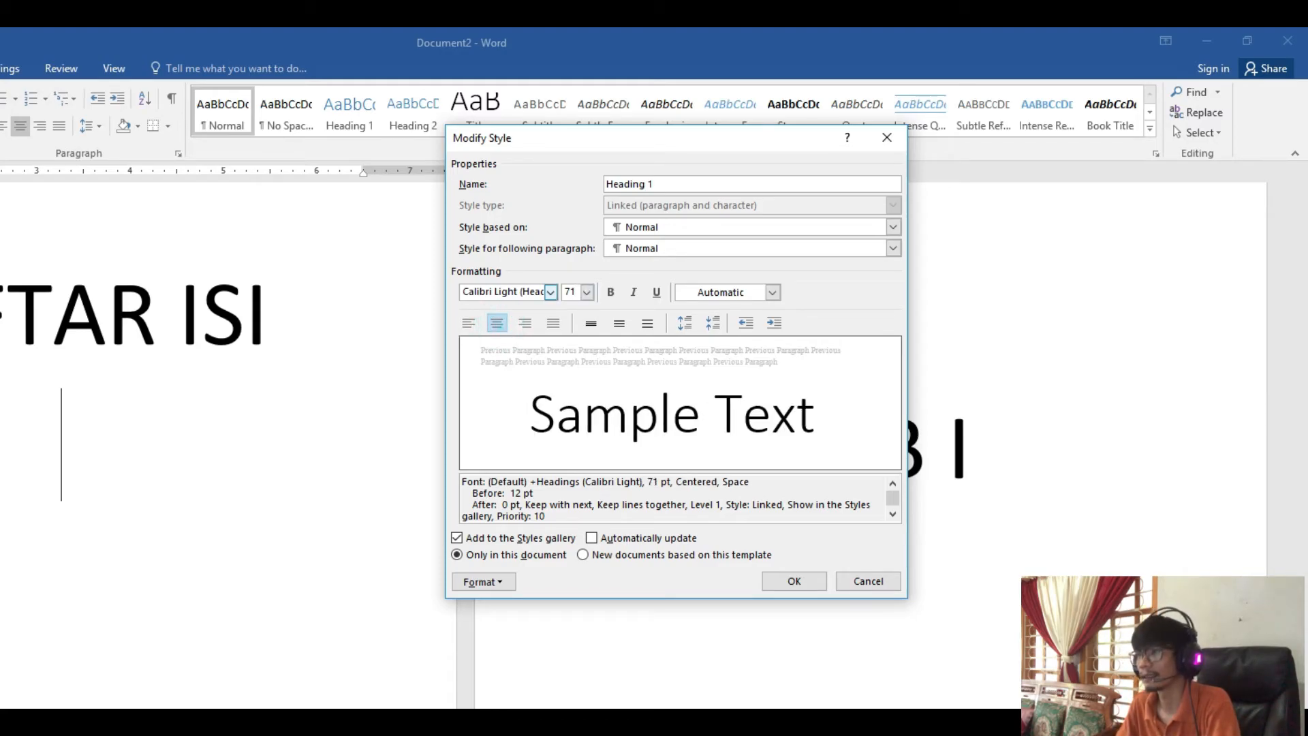
{"action": "left_click", "coordinate": [611, 292]}
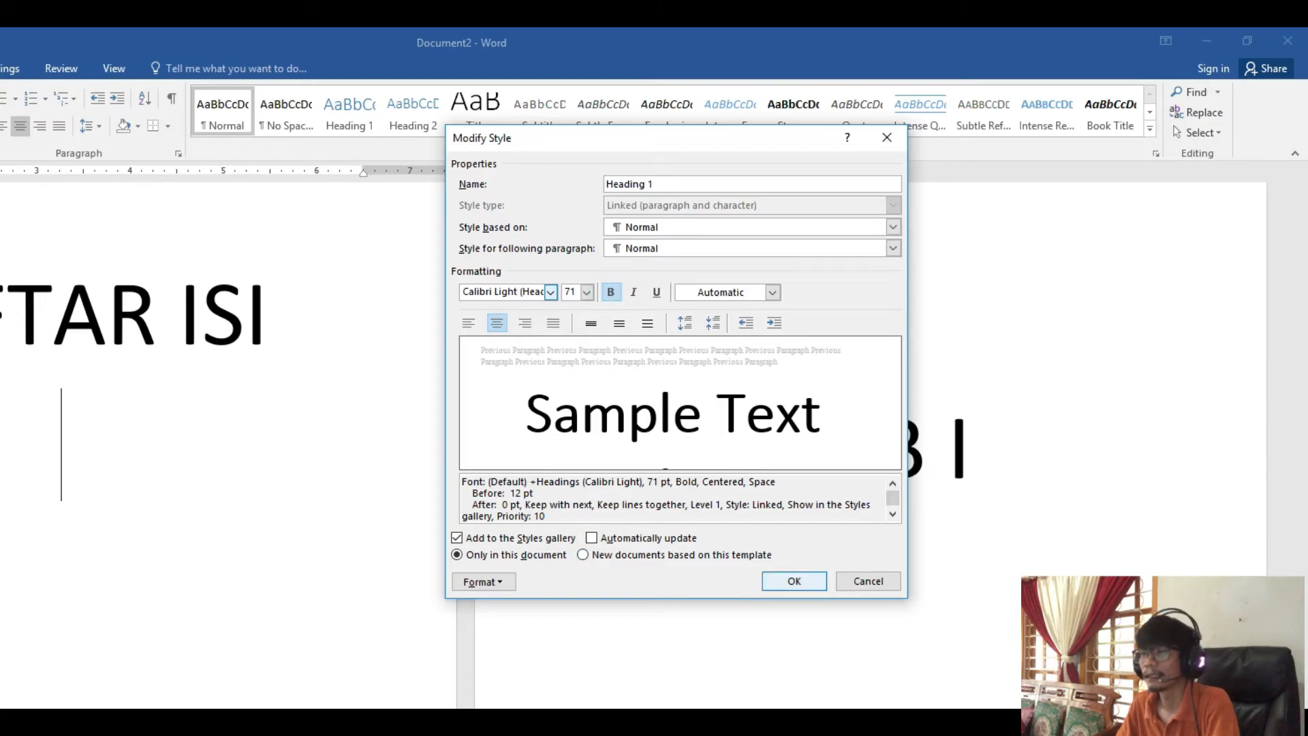
{"action": "left_click", "coordinate": [781, 576]}
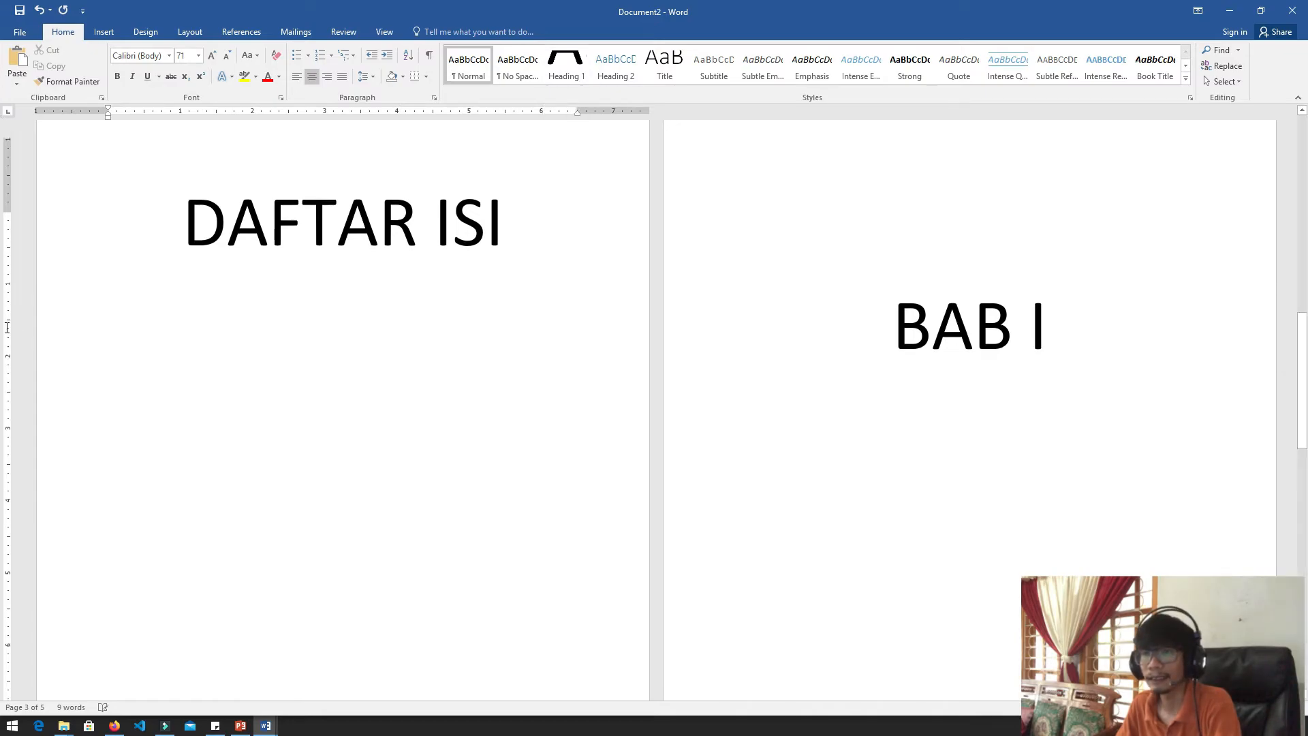
Apply the Heading 1 style to the SAMPUL, KATA PENGANTAR, DAFTAR ISI, BAB I and BAB II titles together
{"action": "scroll", "coordinate": [8, 332], "scroll_direction": "up", "scroll_amount": 20}
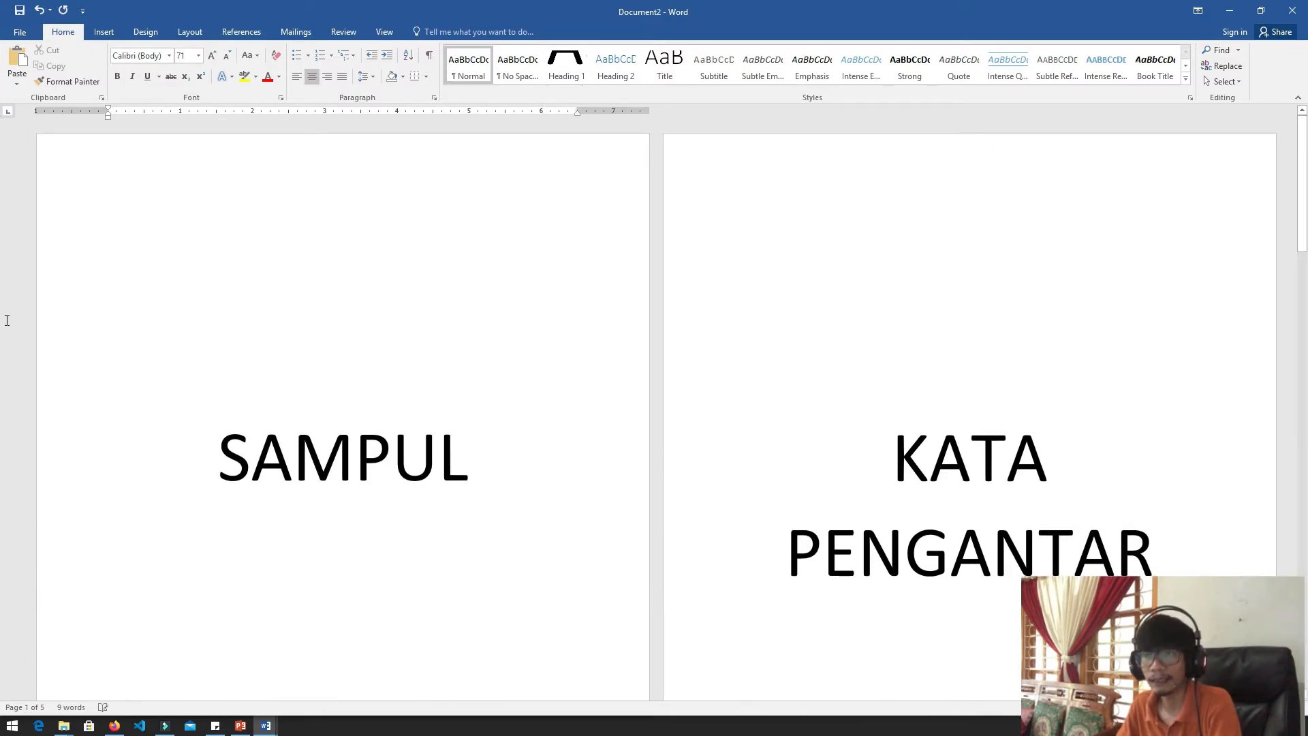
{"action": "scroll", "coordinate": [6, 319], "scroll_direction": "down", "scroll_amount": 3}
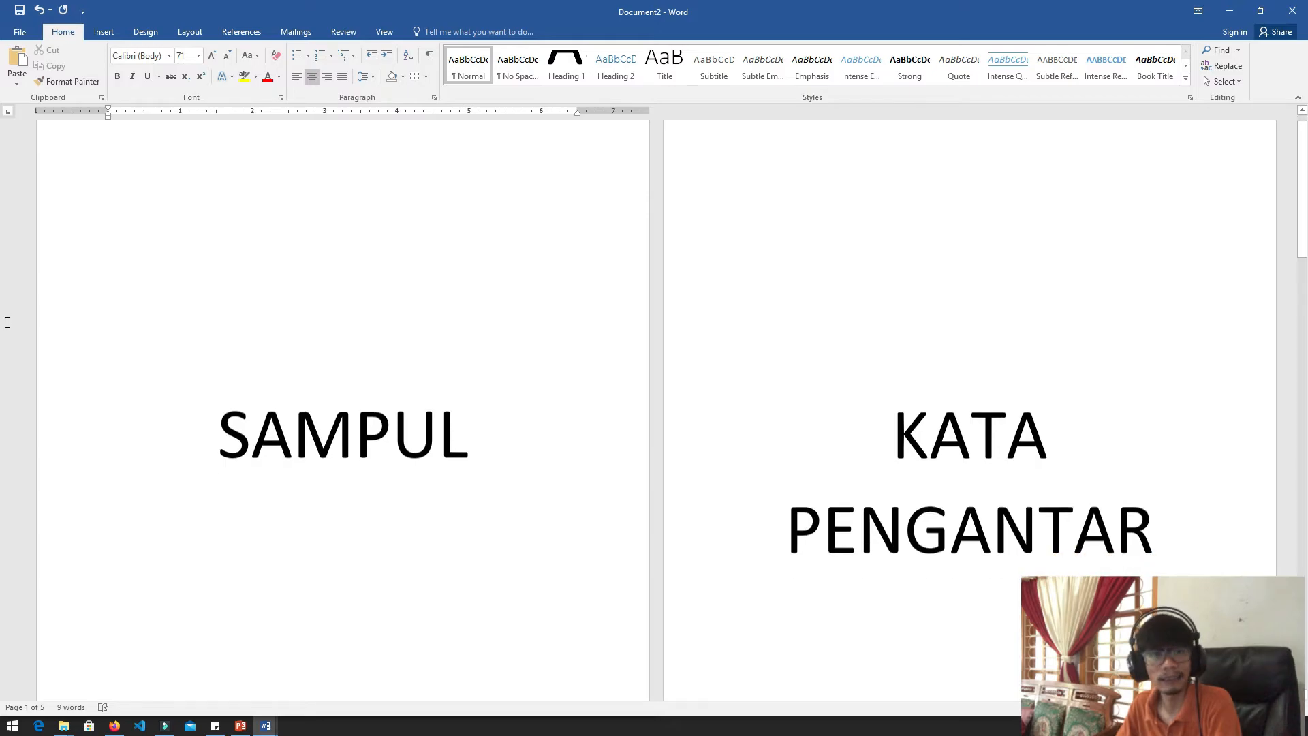
{"action": "left_click_drag", "start_coordinate": [215, 283], "coordinate": [511, 284]}
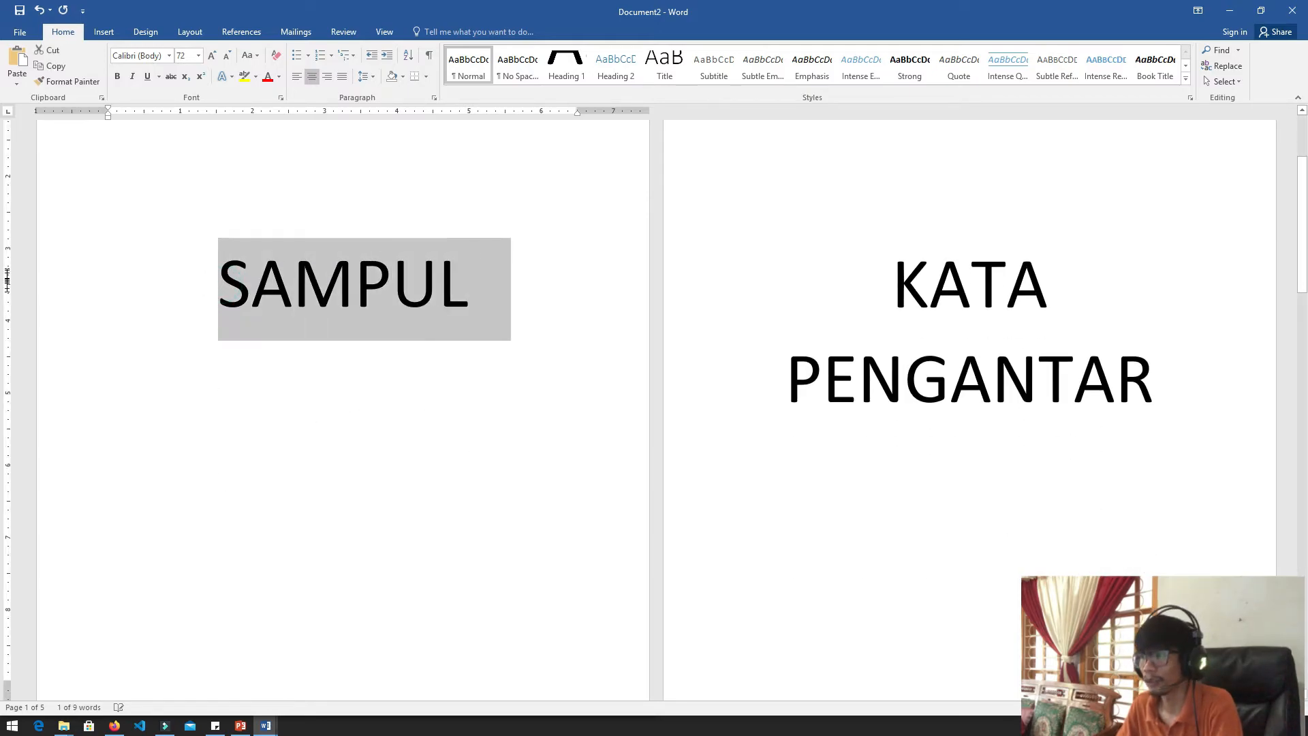
{"action": "left_click_drag", "start_coordinate": [886, 278], "coordinate": [1159, 385]}
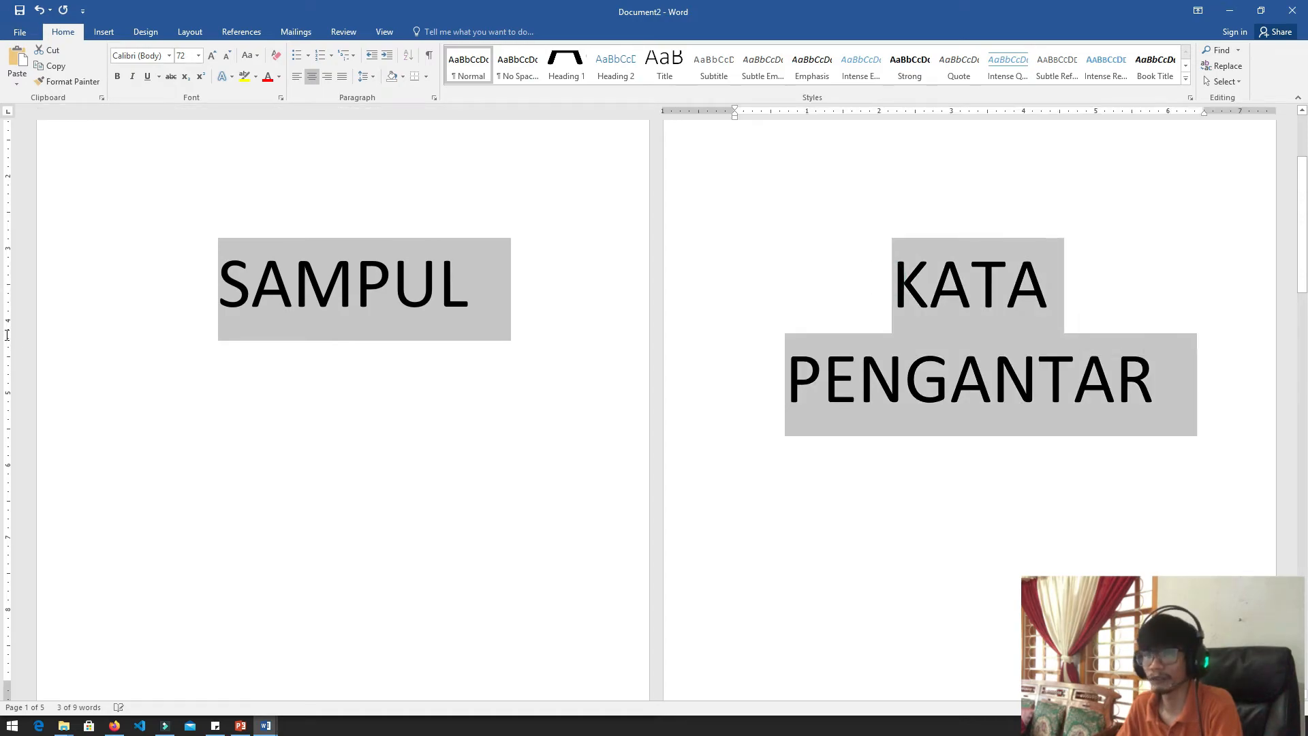
{"action": "scroll", "coordinate": [1159, 385], "scroll_direction": "down", "scroll_amount": 4}
{"action": "scroll", "coordinate": [7, 352], "scroll_direction": "down", "scroll_amount": 3}
{"action": "left_click_drag", "start_coordinate": [186, 315], "coordinate": [501, 320]}
{"action": "left_click_drag", "start_coordinate": [7, 317], "coordinate": [7, 320]}
{"action": "left_click_drag", "start_coordinate": [895, 429], "coordinate": [1047, 433]}
{"action": "scroll", "coordinate": [7, 362], "scroll_direction": "down", "scroll_amount": 3}
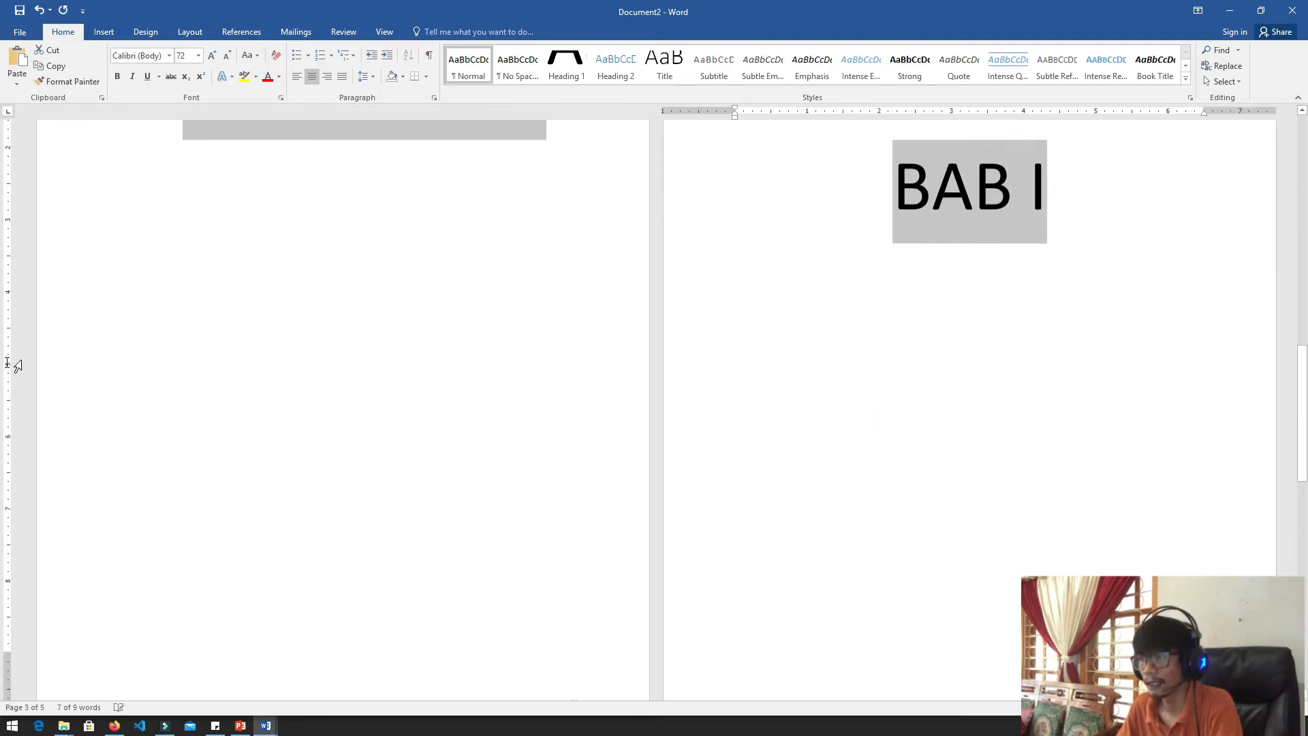
{"action": "scroll", "coordinate": [7, 361], "scroll_direction": "down", "scroll_amount": 5}
{"action": "left_click", "coordinate": [7, 424], "text": "ctrl"}
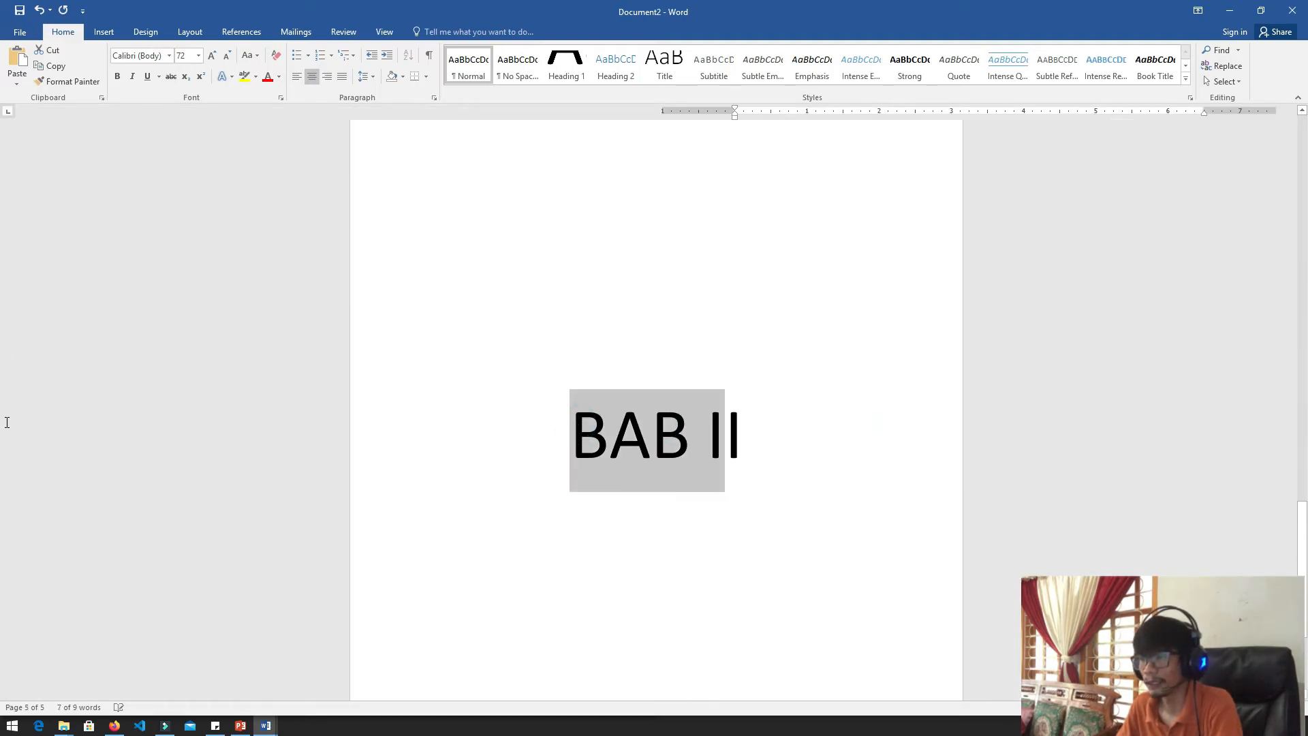
{"action": "scroll", "coordinate": [3, 266], "scroll_direction": "down", "scroll_amount": 3}
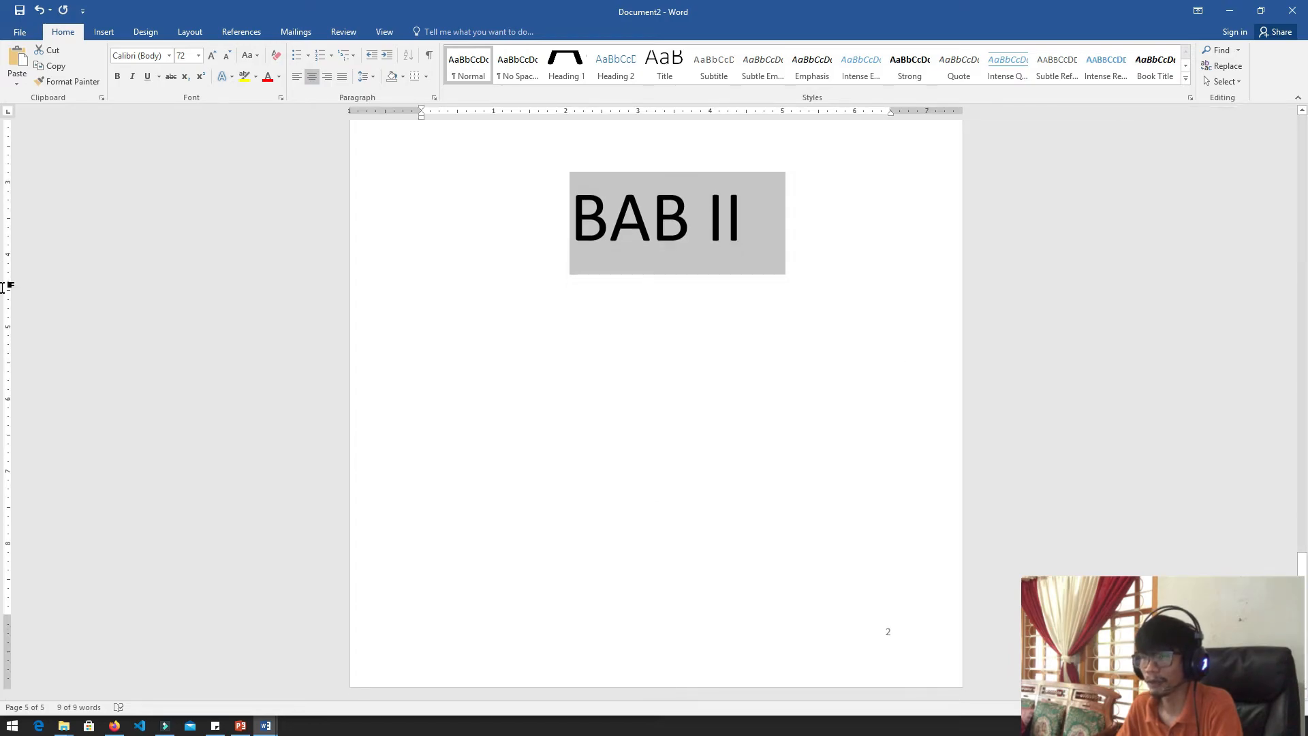
{"action": "scroll", "coordinate": [3, 288], "scroll_direction": "down", "scroll_amount": 8, "text": "ctrl"}
{"action": "scroll", "coordinate": [7, 289], "scroll_direction": "up", "scroll_amount": 3, "text": "ctrl"}
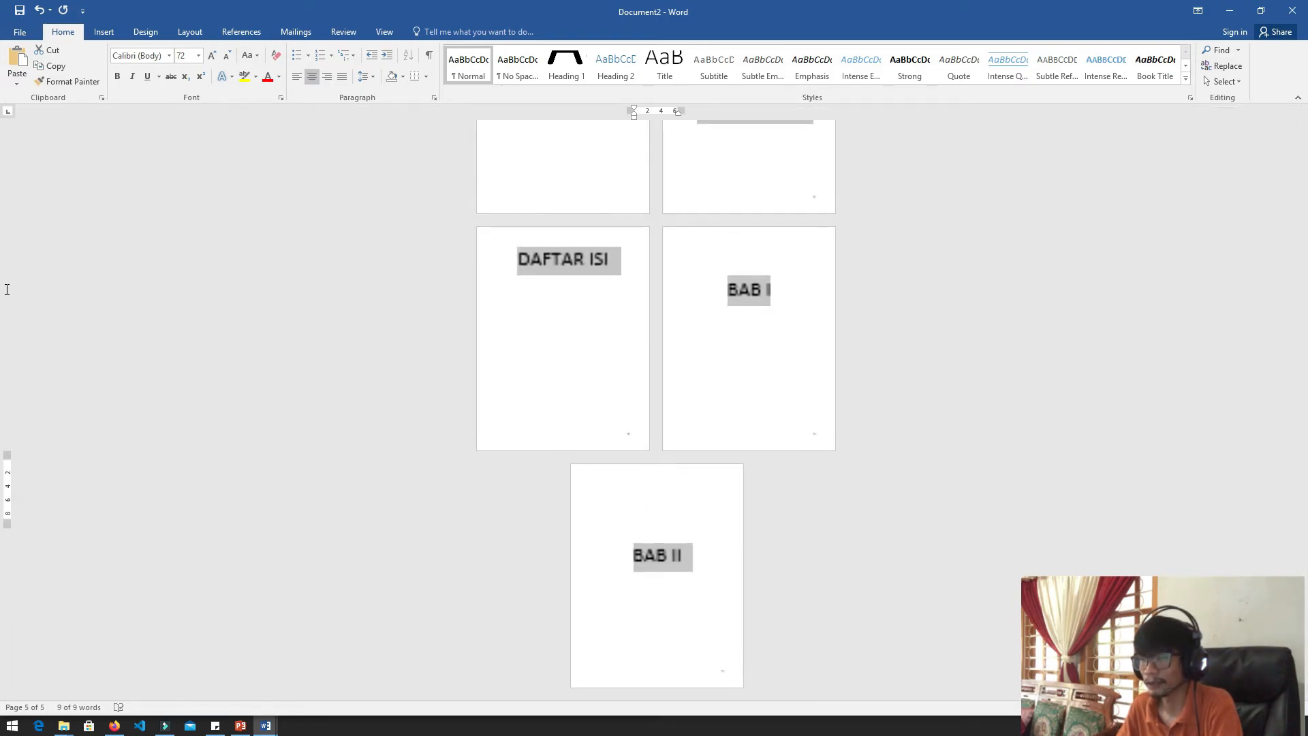
{"action": "scroll", "coordinate": [7, 290], "scroll_direction": "down", "scroll_amount": 3, "text": "ctrl"}
{"action": "scroll", "coordinate": [7, 287], "scroll_direction": "up", "scroll_amount": 2, "text": "ctrl"}
{"action": "left_click", "coordinate": [571, 79]}
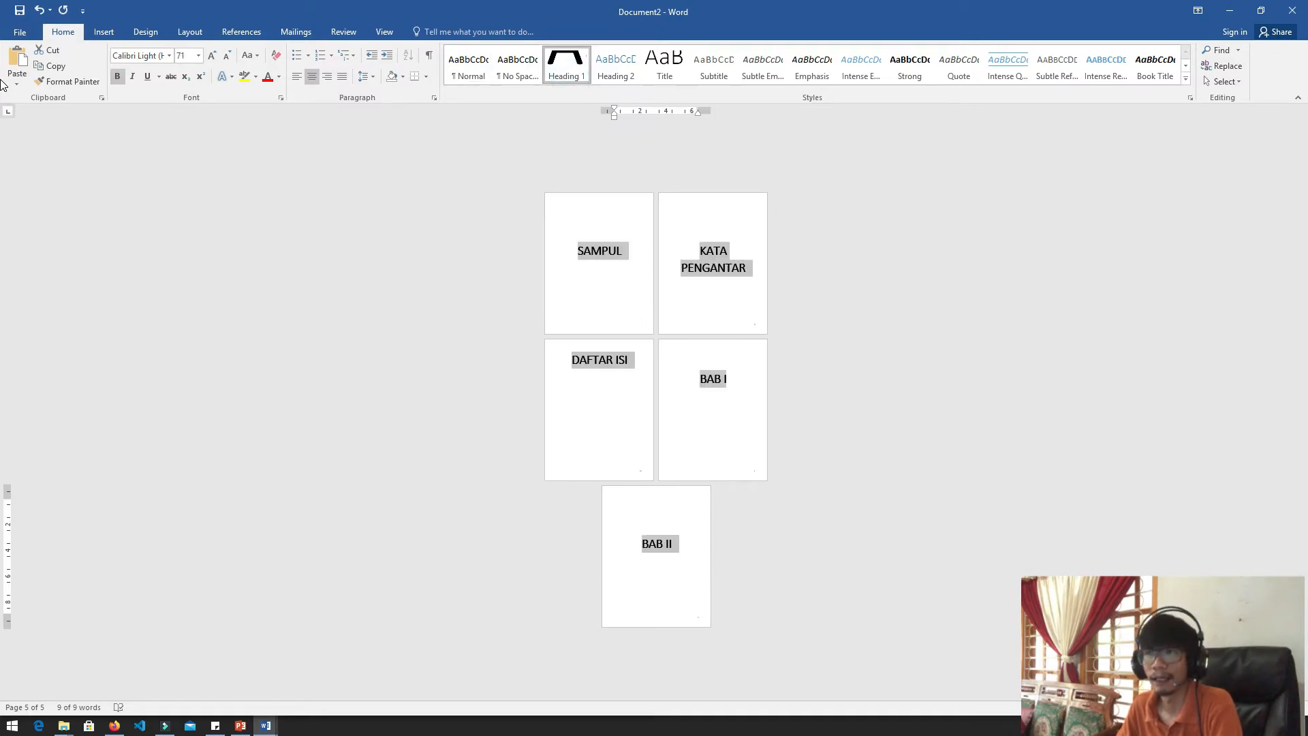
{"action": "left_click", "coordinate": [2, 261]}
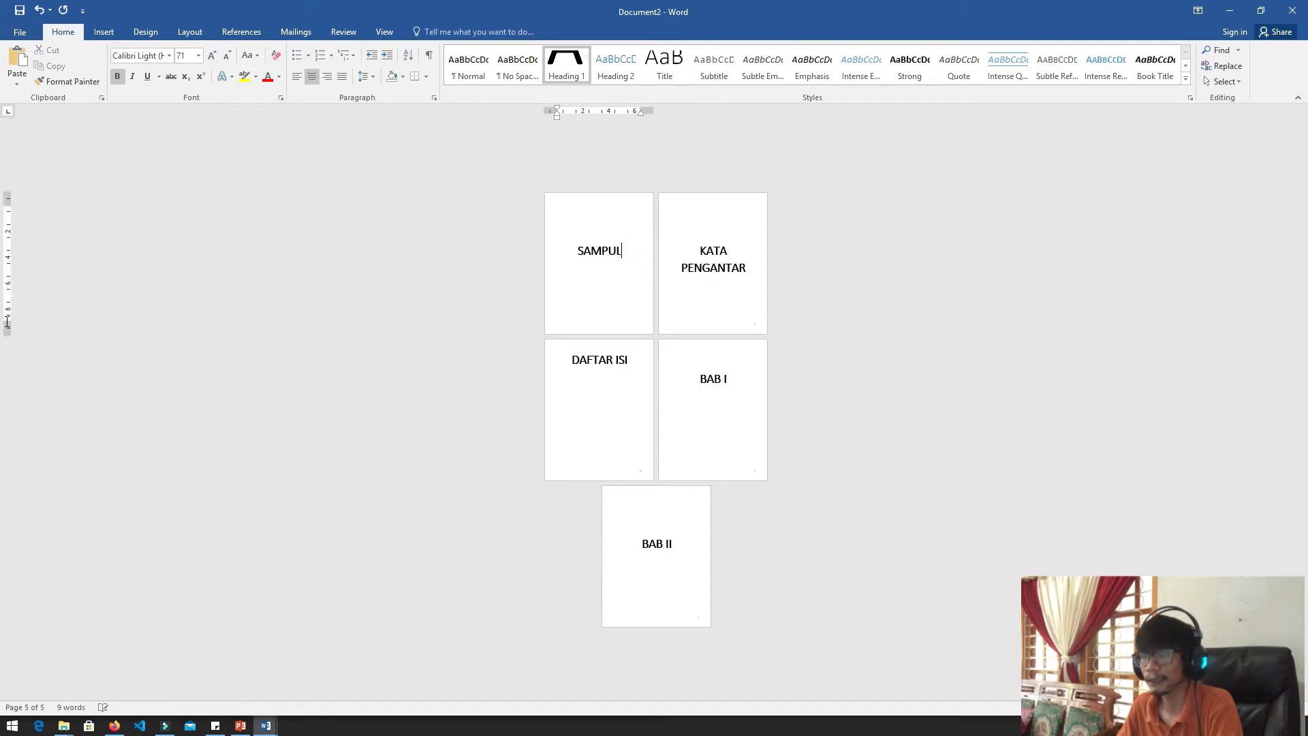
Insert the Automatic Table 1 table of contents on a new line below the DAFTAR ISI title
{"action": "left_click", "coordinate": [625, 361]}
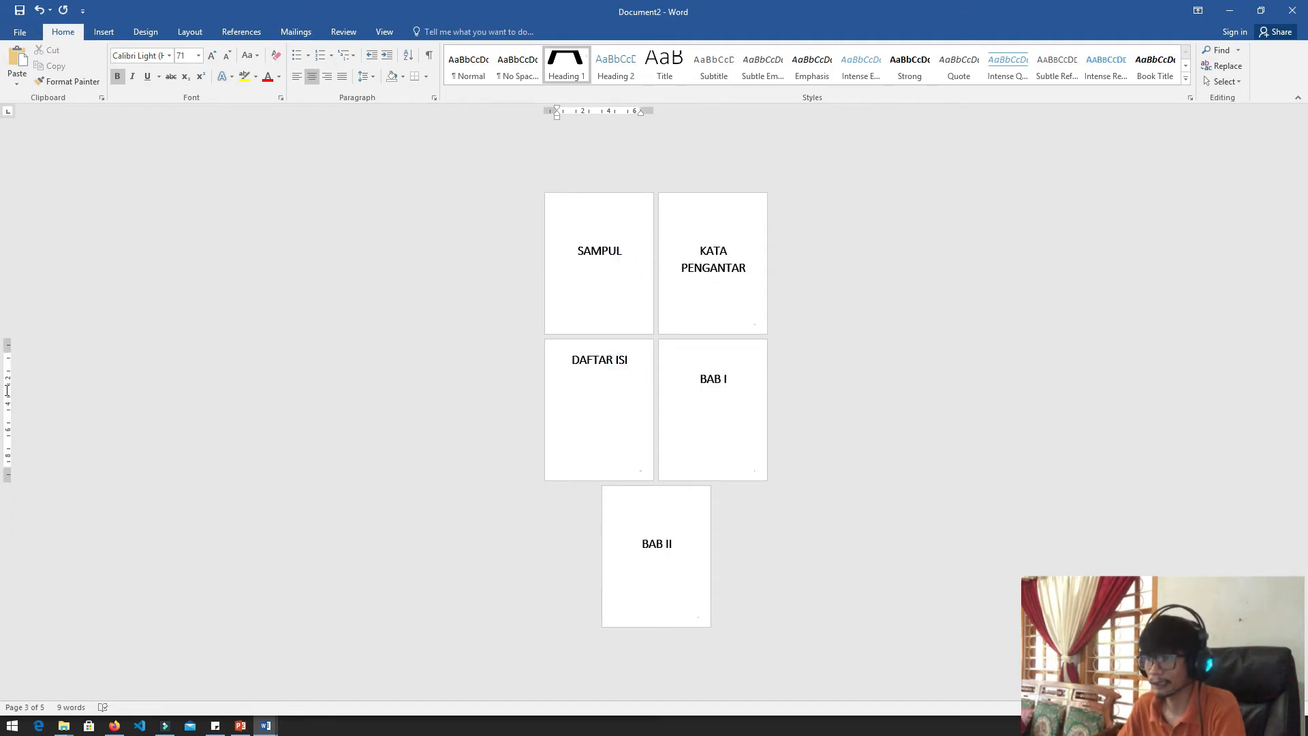
{"action": "key", "text": "Return"}
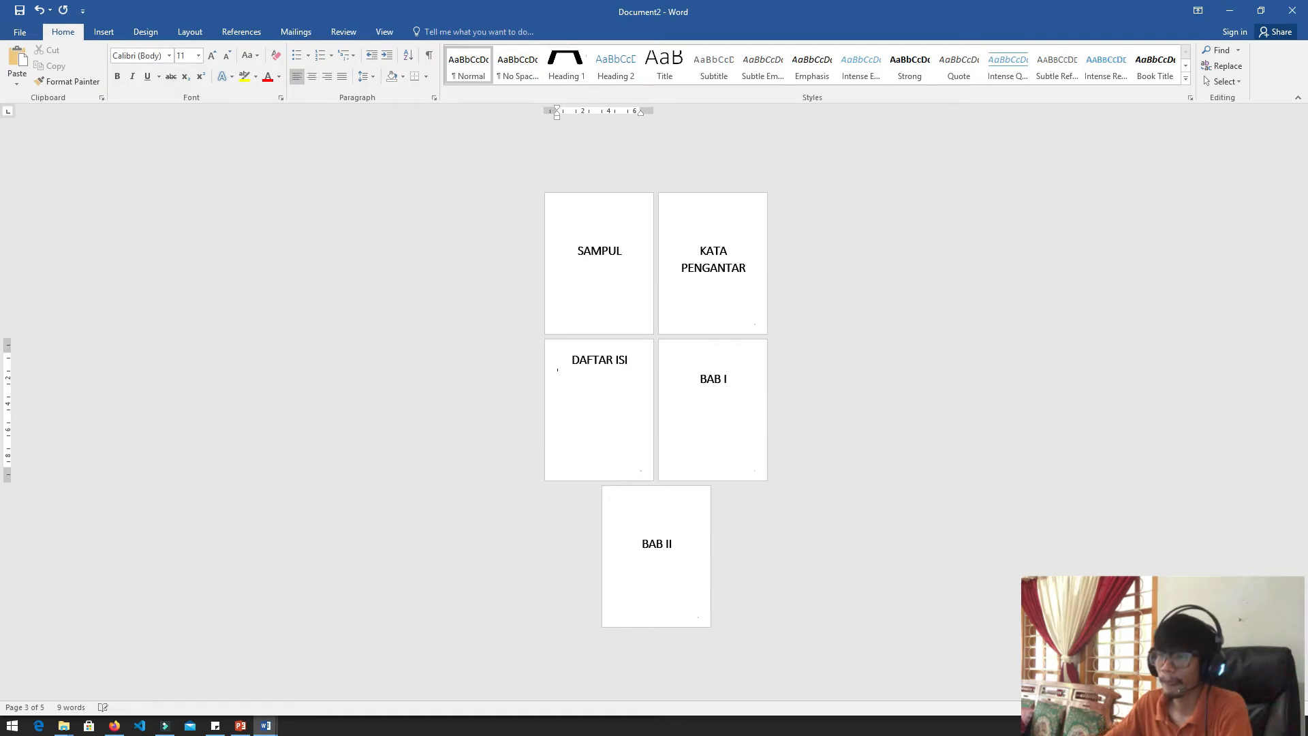
{"action": "scroll", "coordinate": [2, 372], "scroll_direction": "up", "scroll_amount": 2}
{"action": "scroll", "coordinate": [2, 372], "scroll_direction": "up", "scroll_amount": 4}
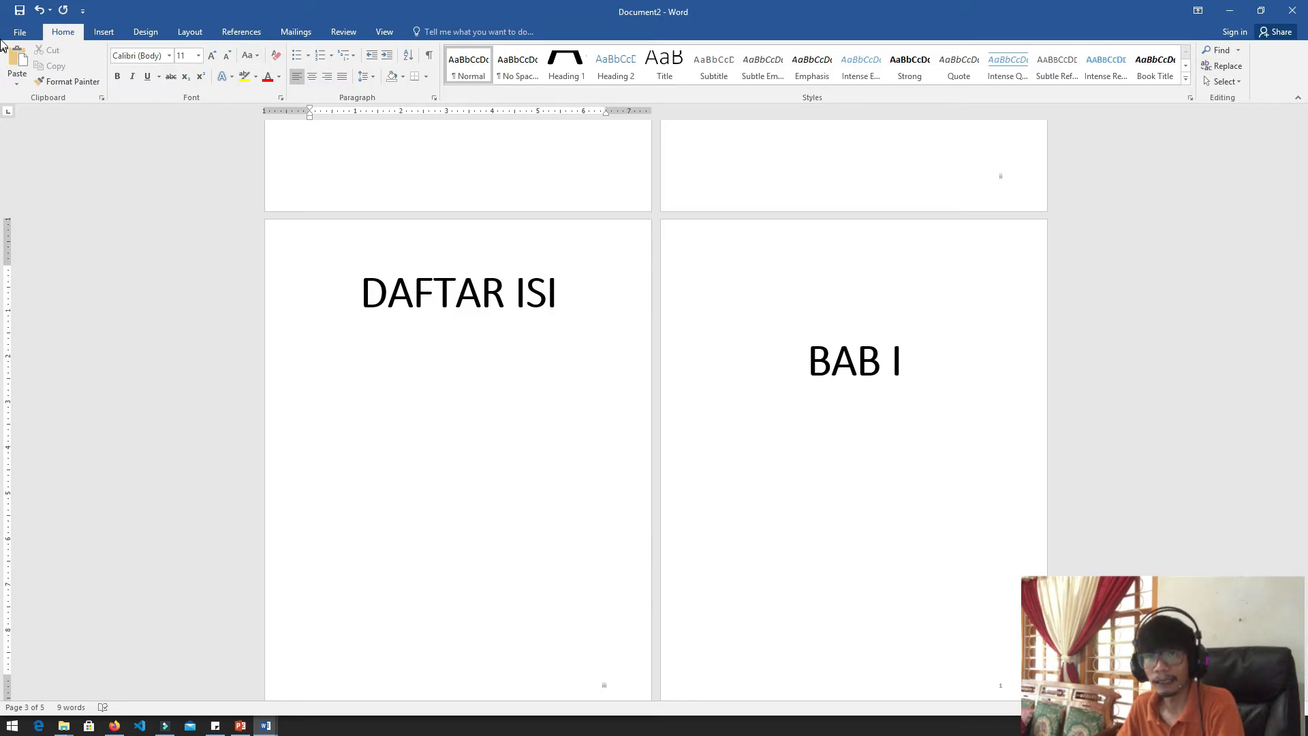
{"action": "left_click", "coordinate": [244, 33]}
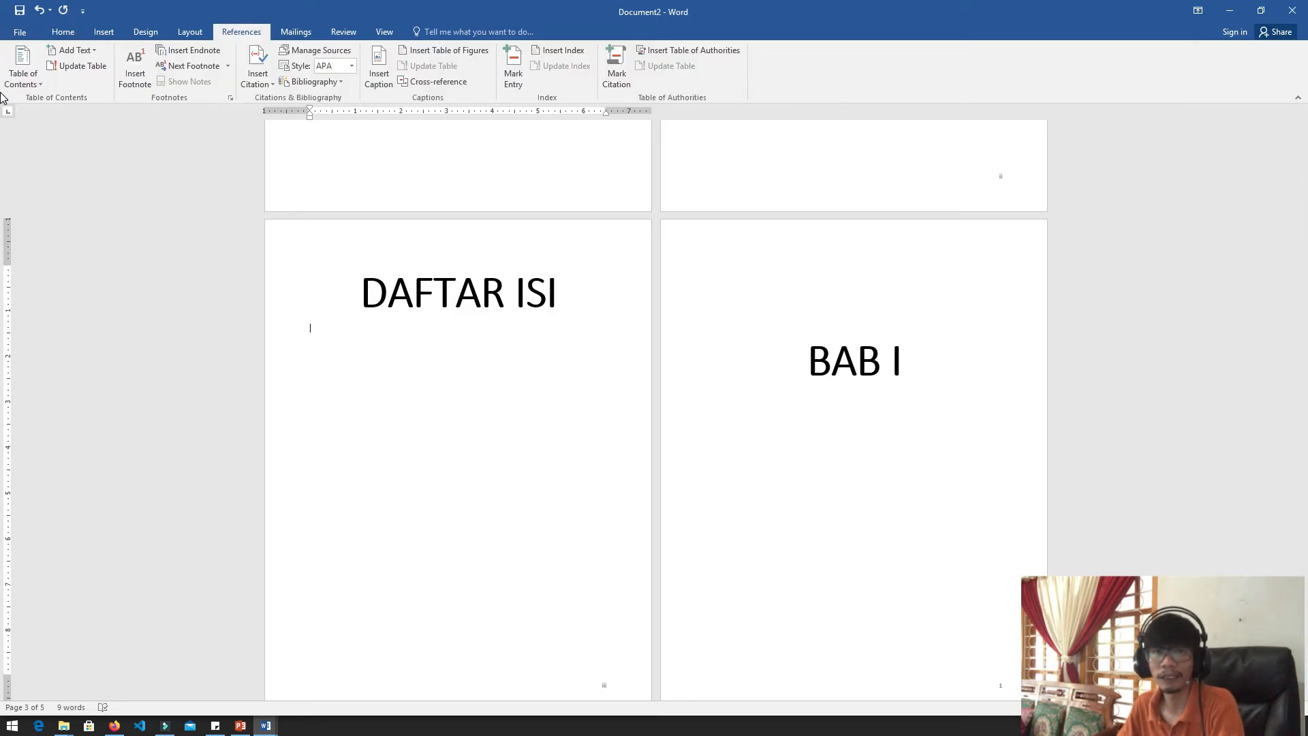
{"action": "left_click", "coordinate": [3, 81]}
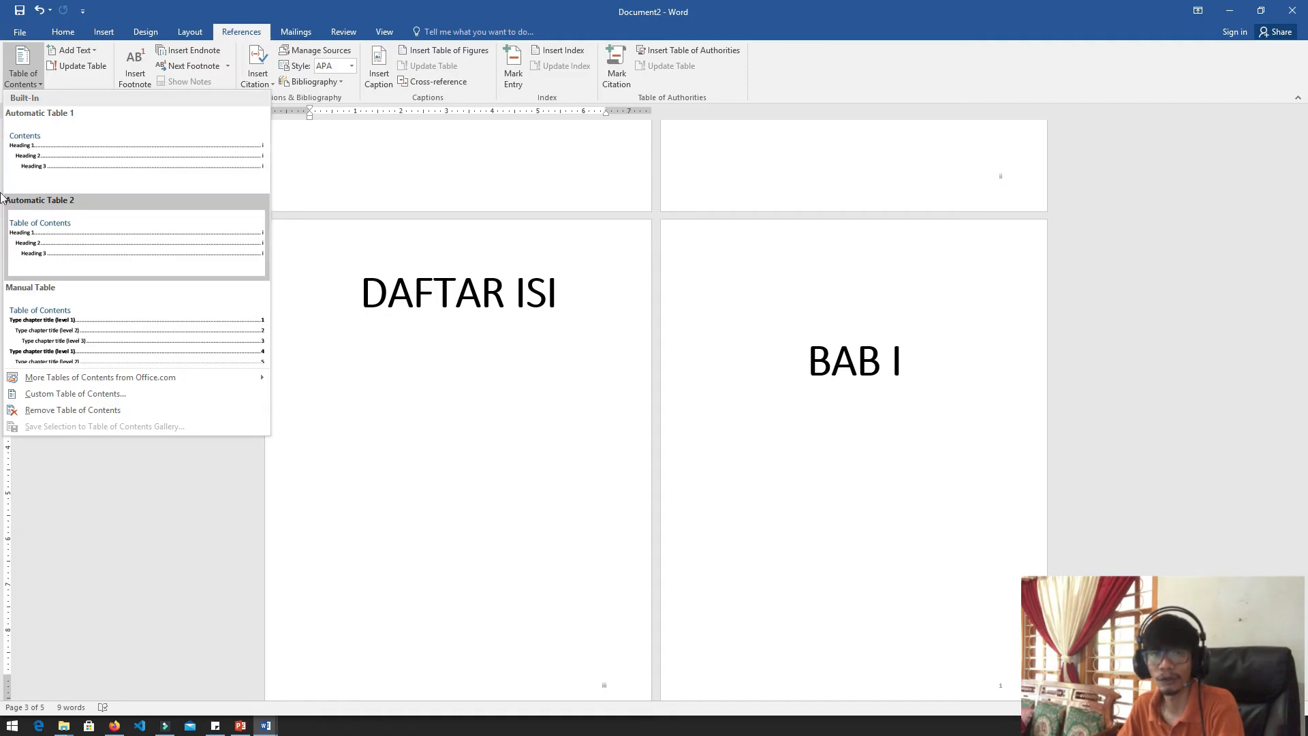
{"action": "left_click", "coordinate": [47, 171]}
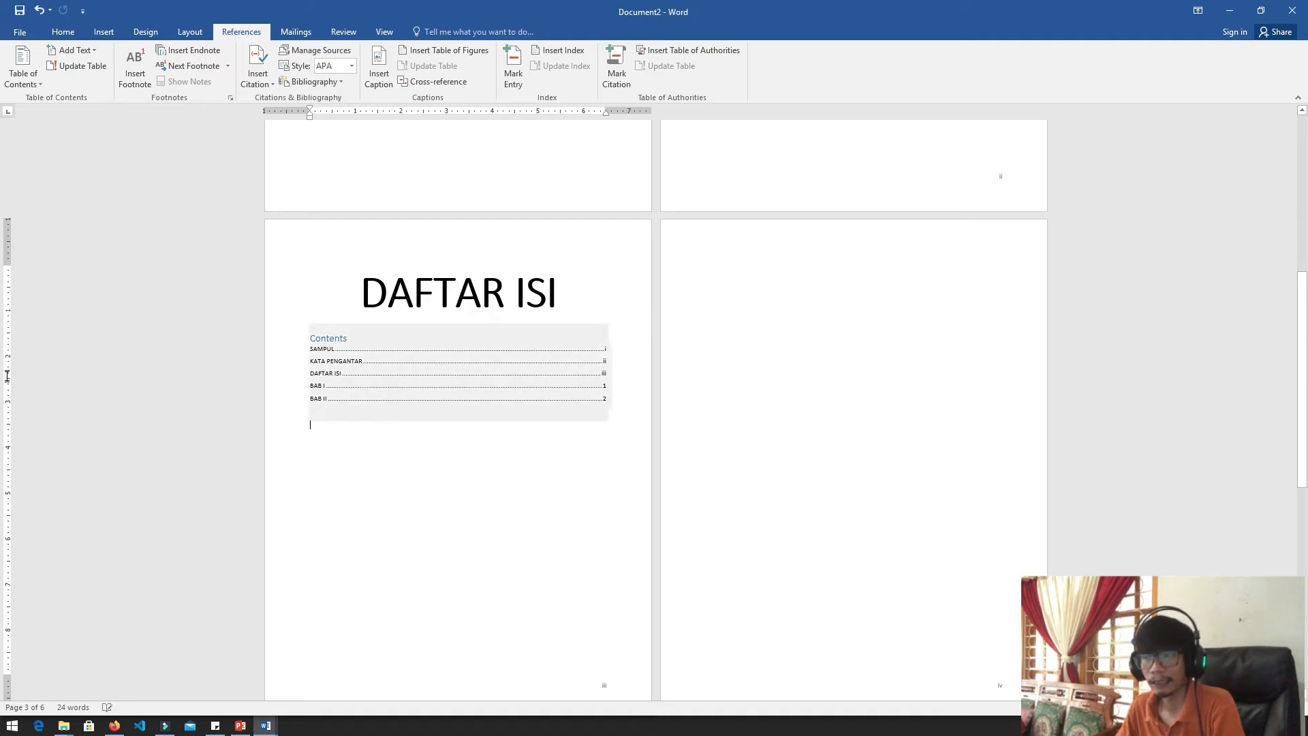
Examine the table of contents entries and their page numbers, from SAMPUL through BAB II
{"action": "left_click", "coordinate": [423, 380]}
{"action": "scroll", "coordinate": [5, 385], "scroll_direction": "up", "scroll_amount": 5, "text": "ctrl"}
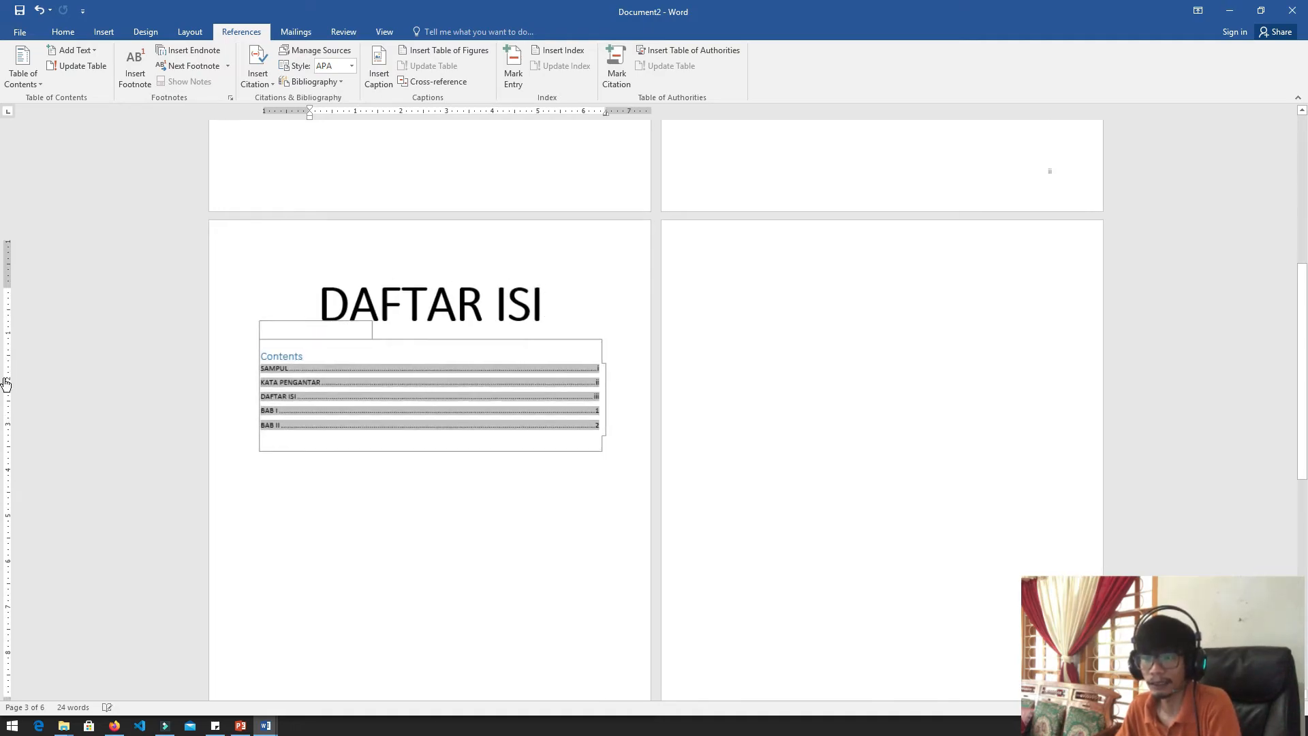
{"action": "scroll", "coordinate": [3, 382], "scroll_direction": "up", "scroll_amount": 4, "text": "ctrl"}
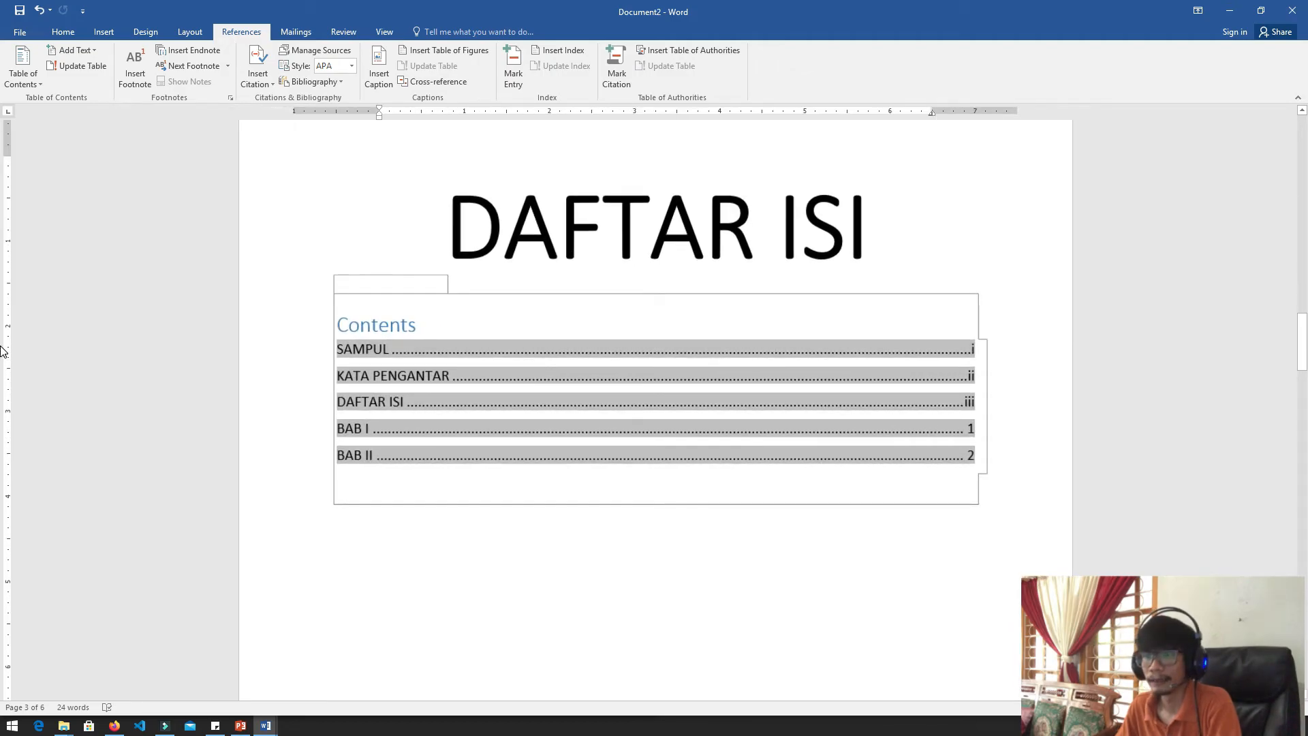
{"action": "scroll", "coordinate": [7, 382], "scroll_direction": "down", "scroll_amount": 2}
{"action": "left_click", "coordinate": [622, 447]}
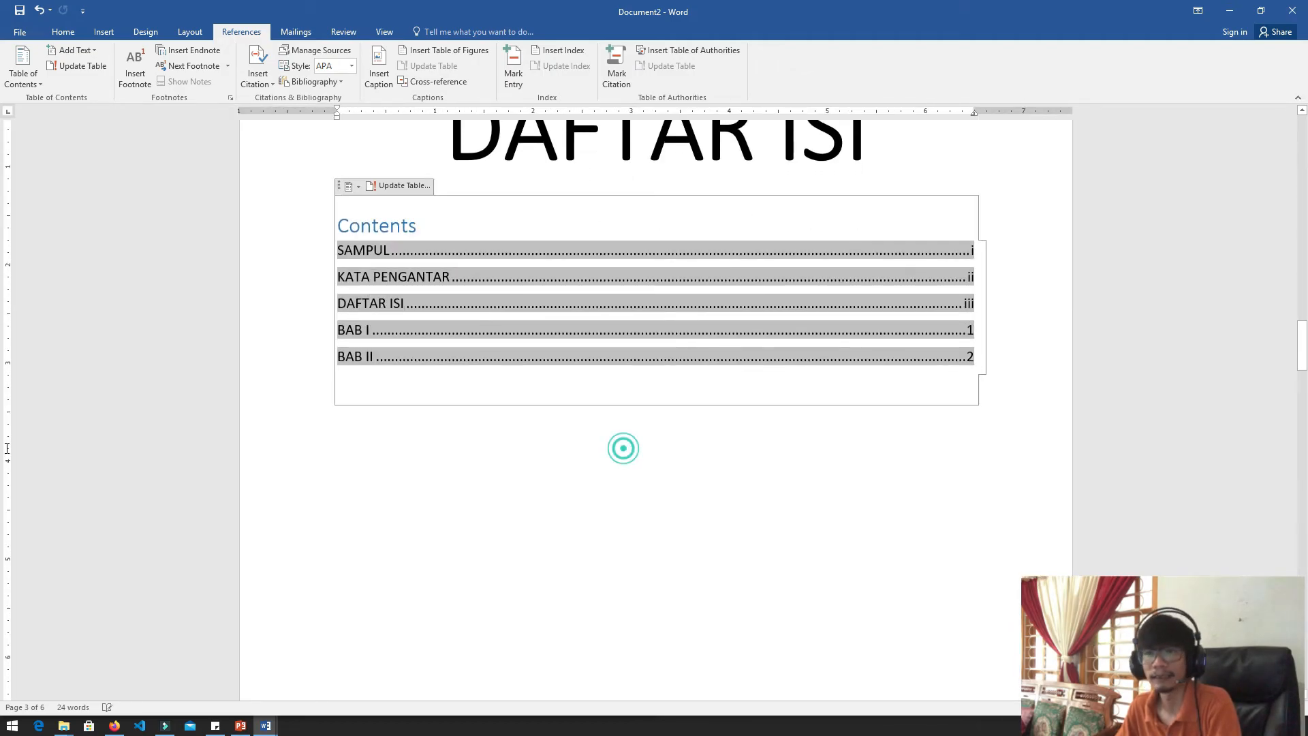
{"action": "left_click", "coordinate": [884, 356]}
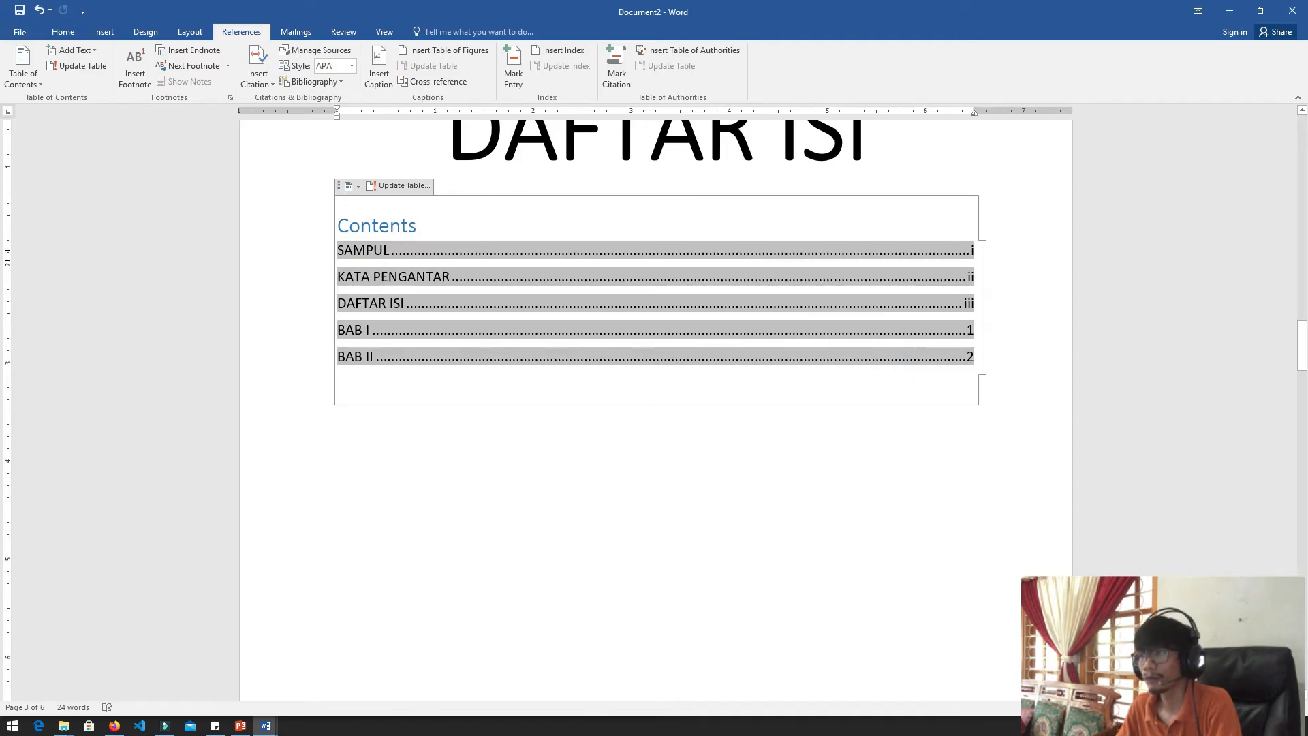
{"action": "left_click", "coordinate": [972, 250]}
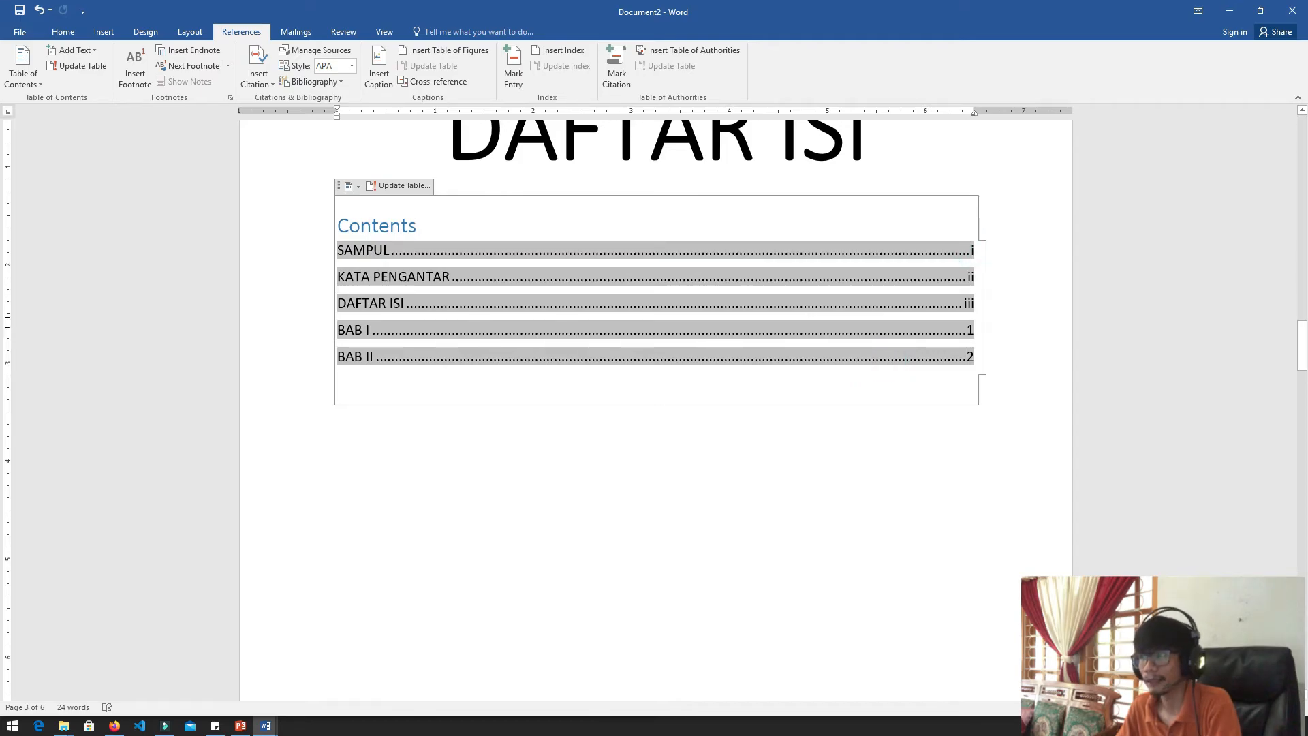
{"action": "left_click", "coordinate": [962, 280]}
{"action": "left_click", "coordinate": [953, 366]}
{"action": "left_click", "coordinate": [783, 298]}
Add a left tab stop at about 6.25 inches for the page numbers of the table of contents entries
{"action": "scroll", "coordinate": [450, 320], "scroll_direction": "up", "scroll_amount": 1}
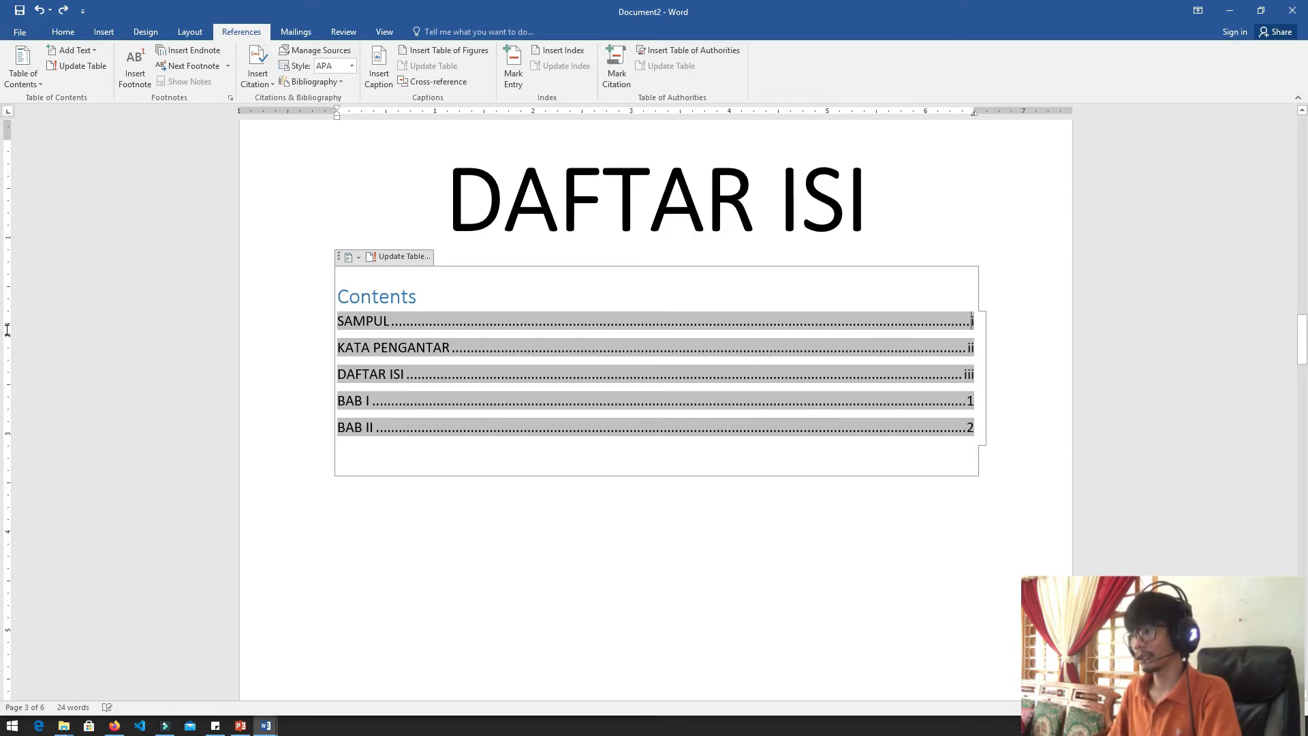
{"action": "left_click", "coordinate": [955, 325]}
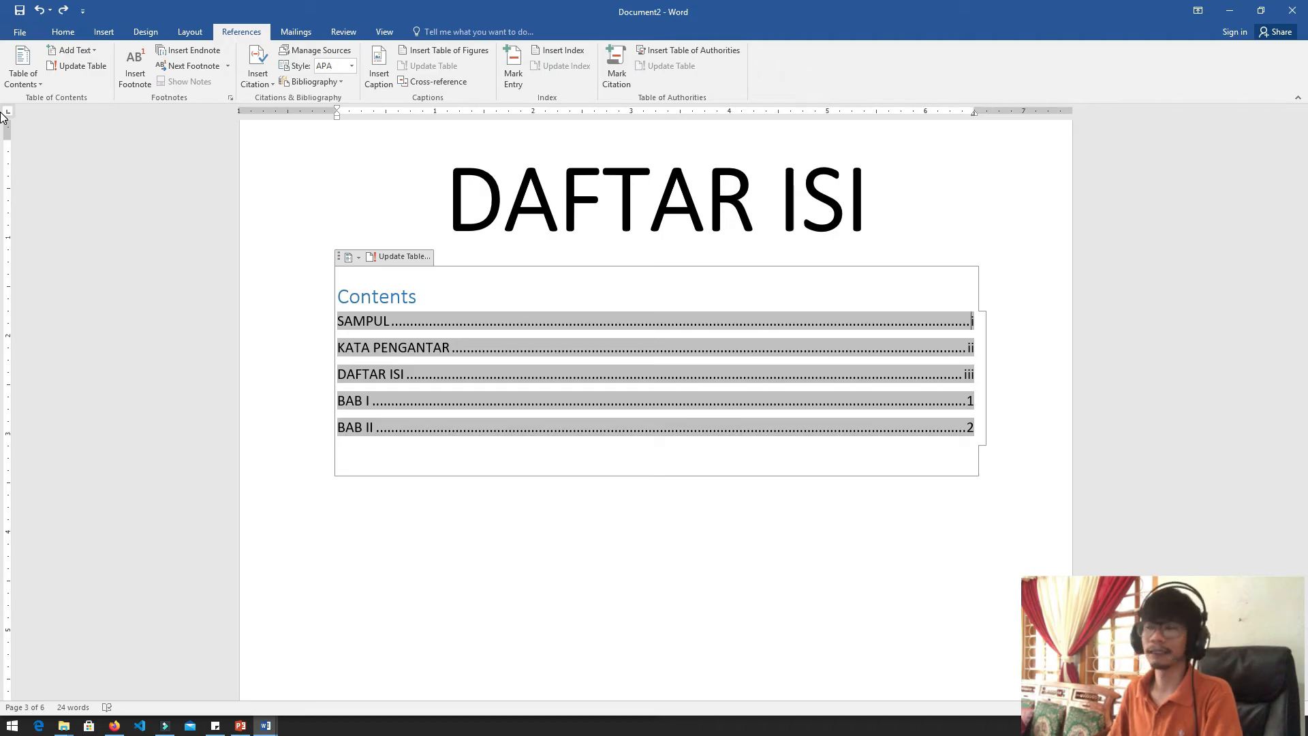
{"action": "left_click", "coordinate": [949, 111]}
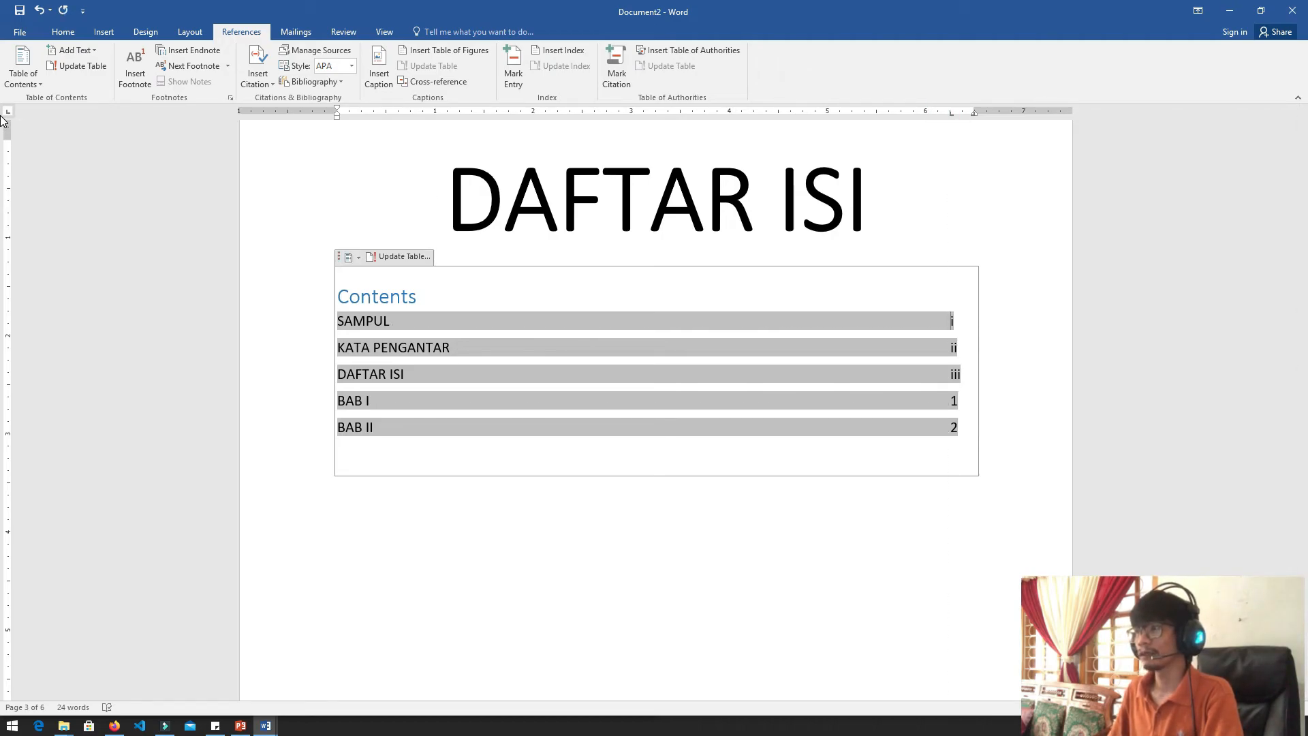
{"action": "double_click", "coordinate": [952, 111]}
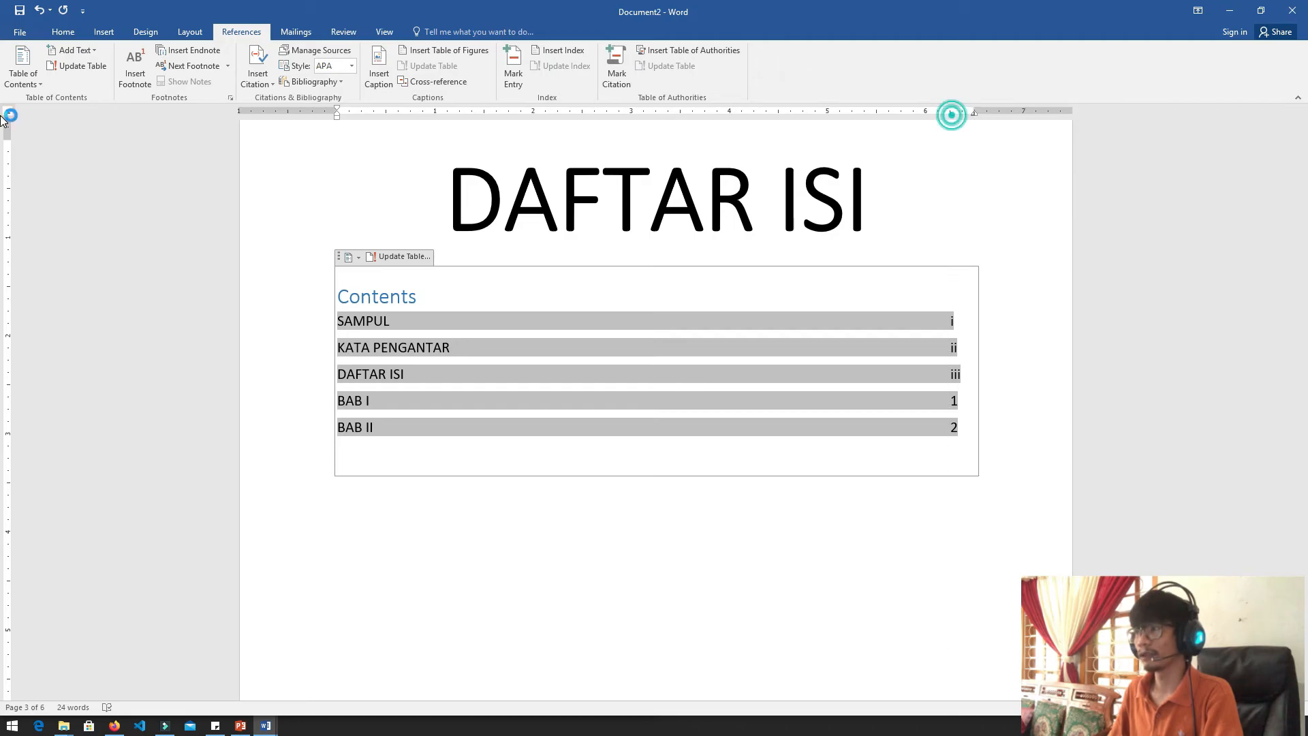
{"action": "left_click", "coordinate": [792, 171]}
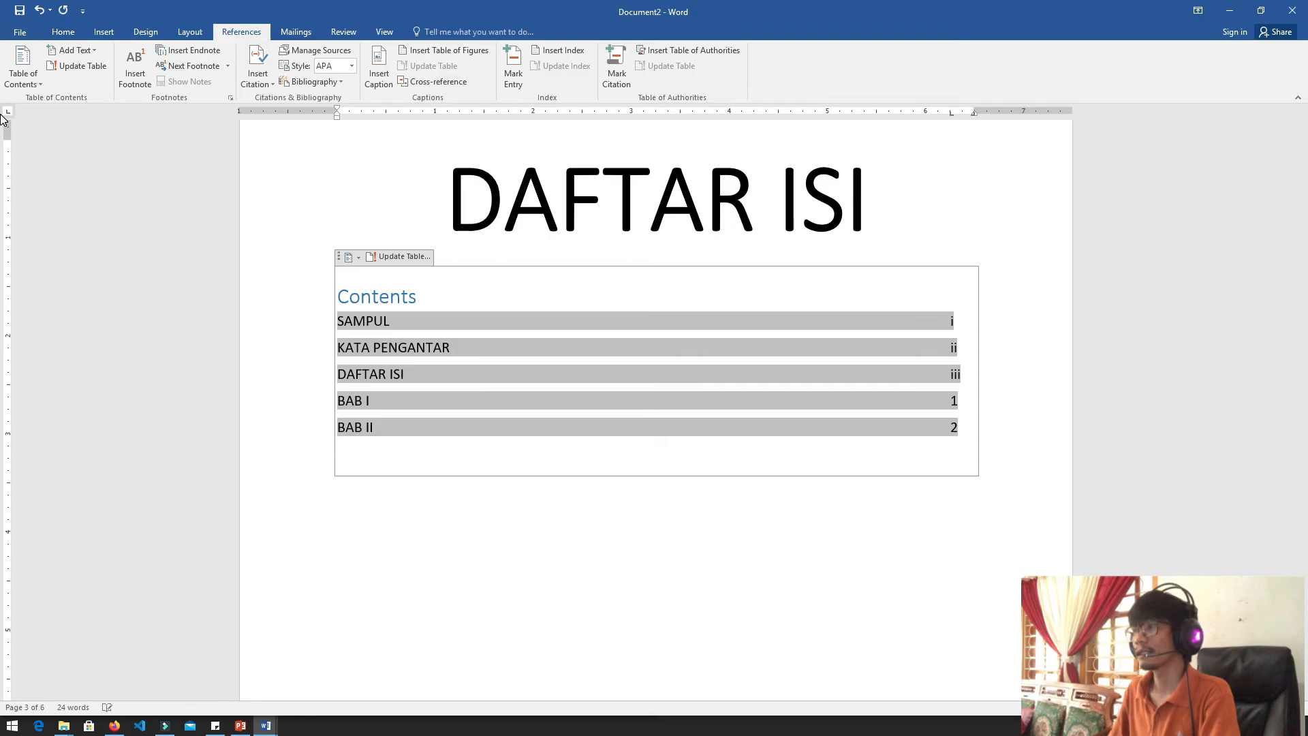
{"action": "double_click", "coordinate": [952, 113]}
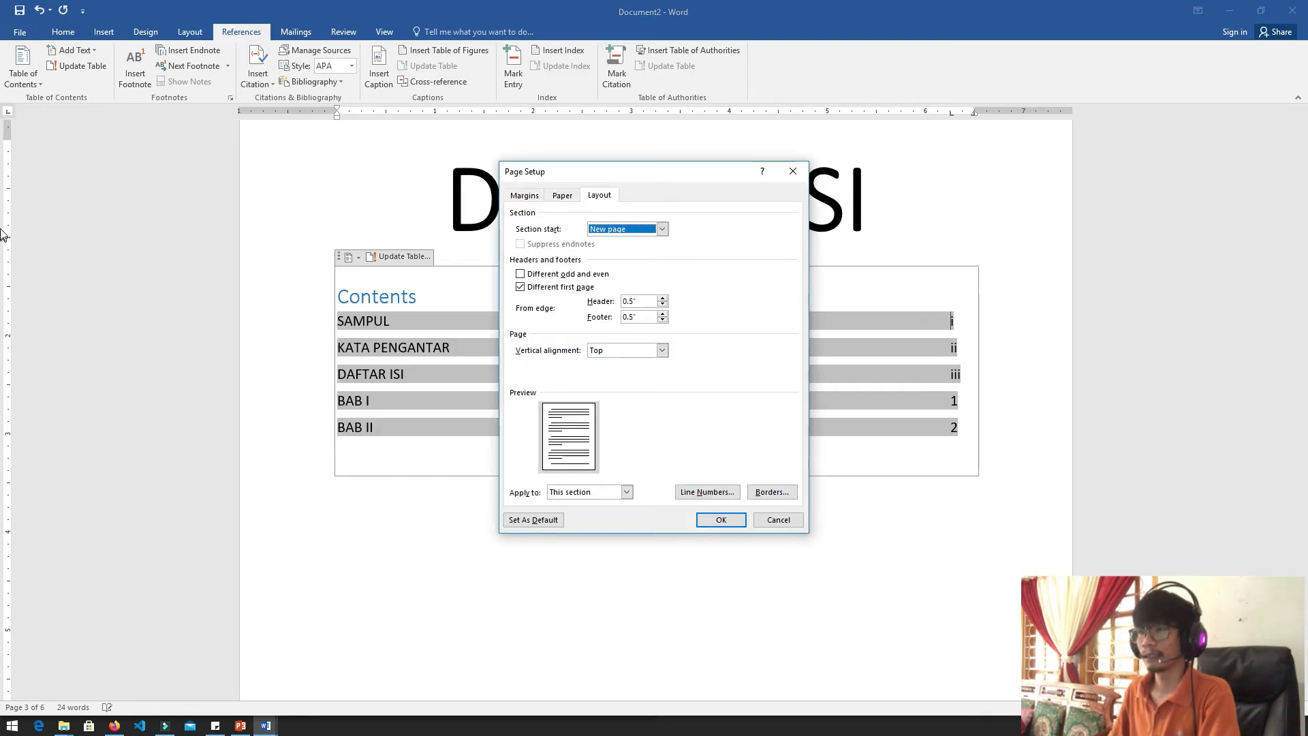
{"action": "left_click", "coordinate": [792, 171]}
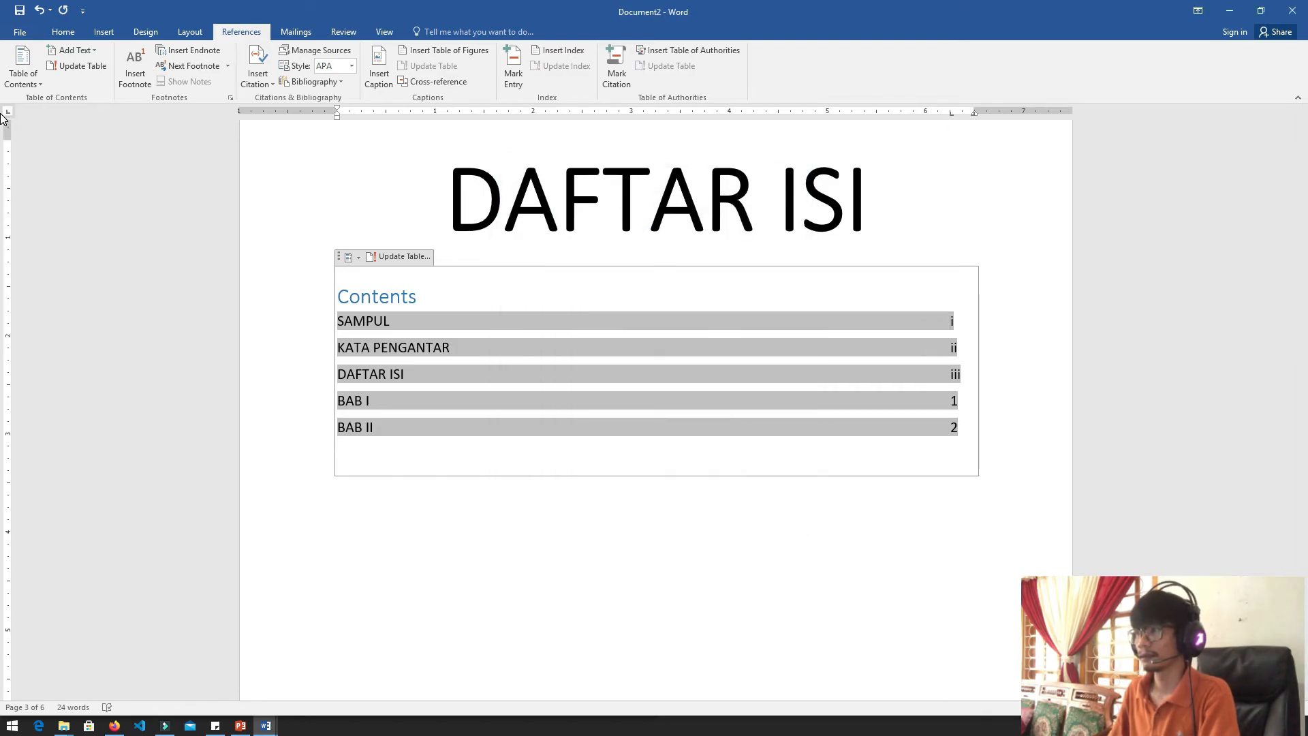
Set a dotted leader (style 2) on the 6.25-inch left tab stop of the selected table of contents entries
{"action": "double_click", "coordinate": [4, 113]}
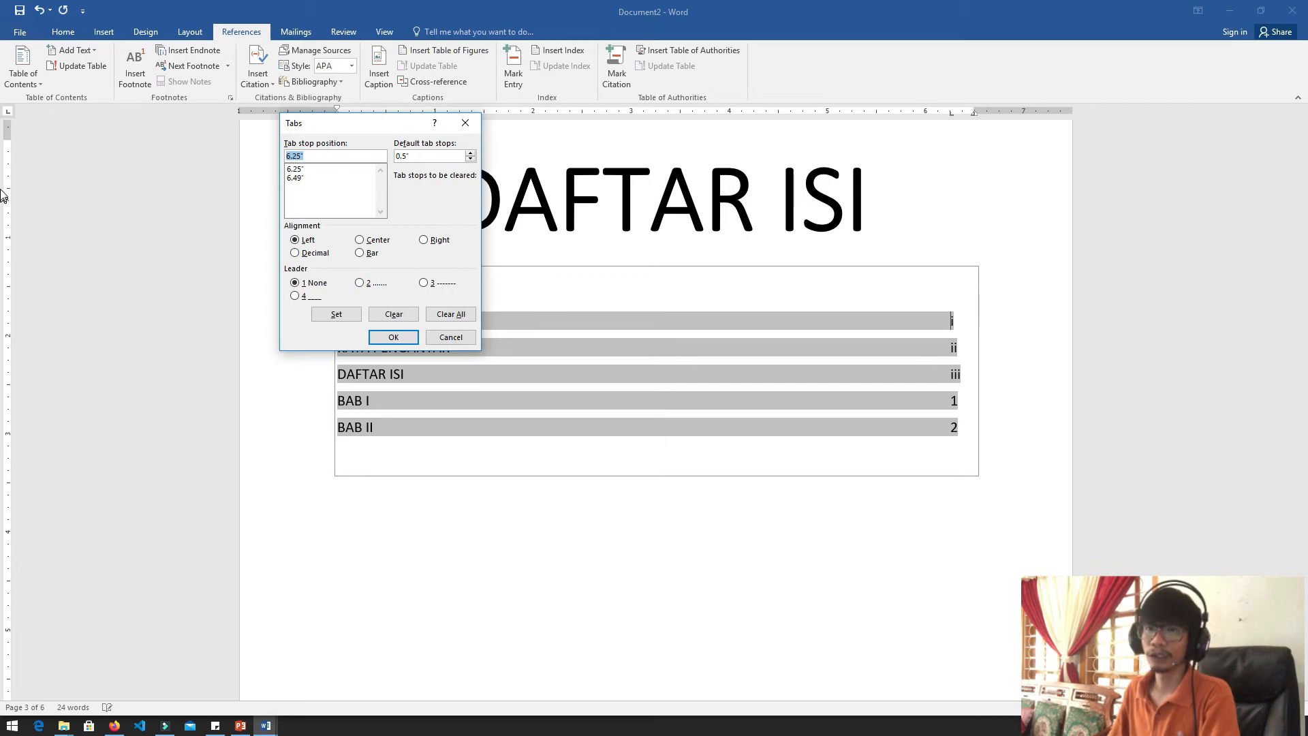
{"action": "left_click_drag", "start_coordinate": [330, 122], "coordinate": [164, 176]}
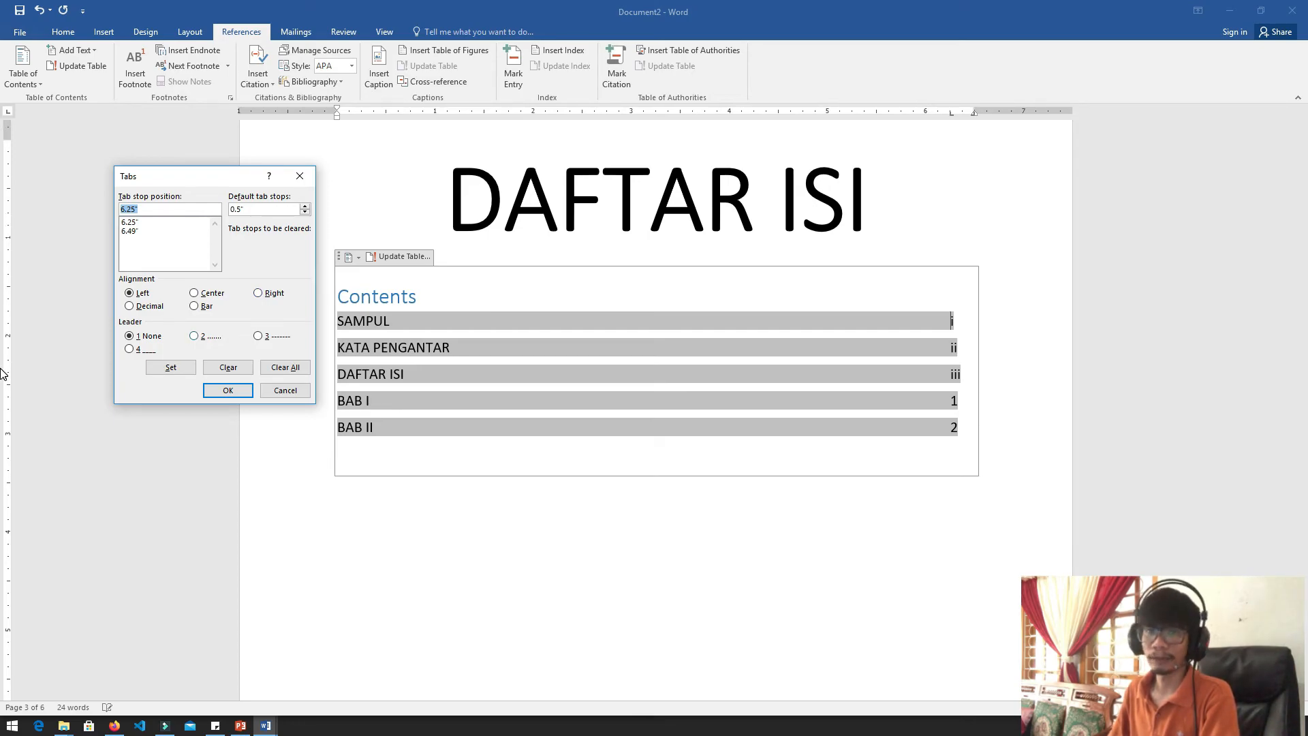
{"action": "key", "text": "alt+2"}
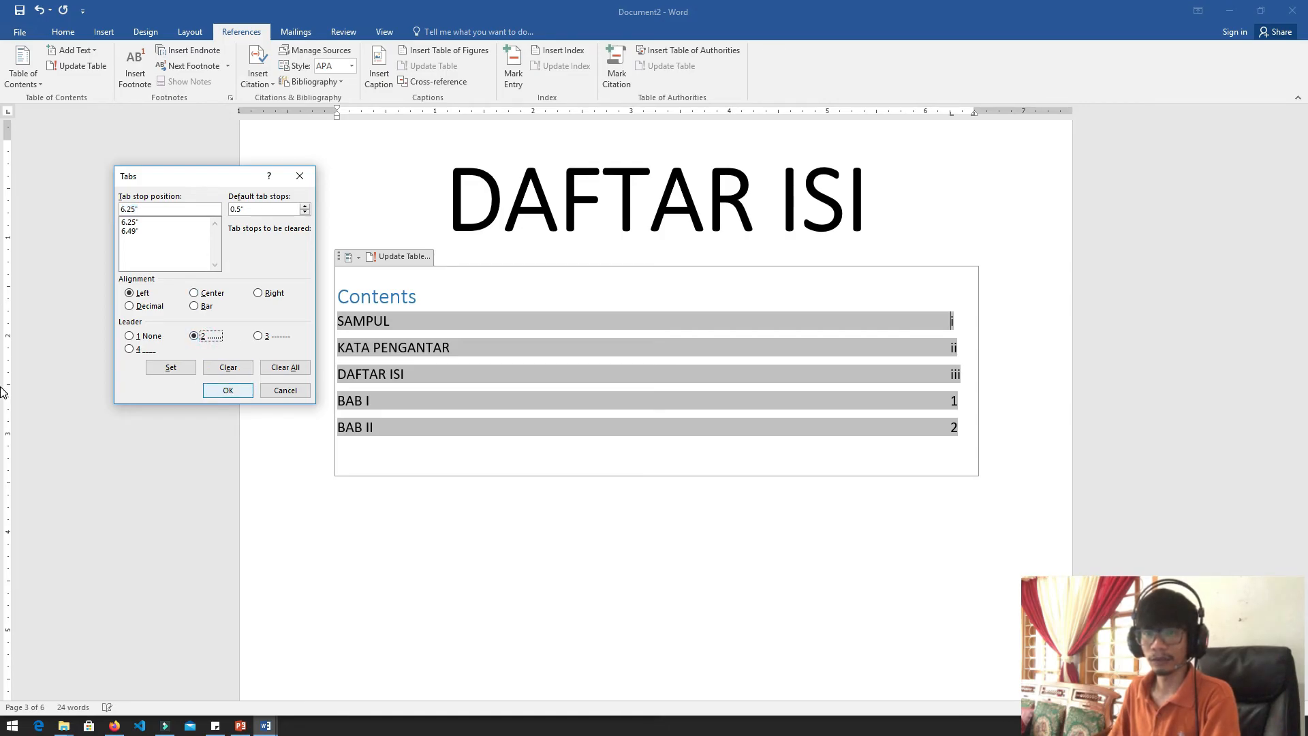
{"action": "key", "text": "Return"}
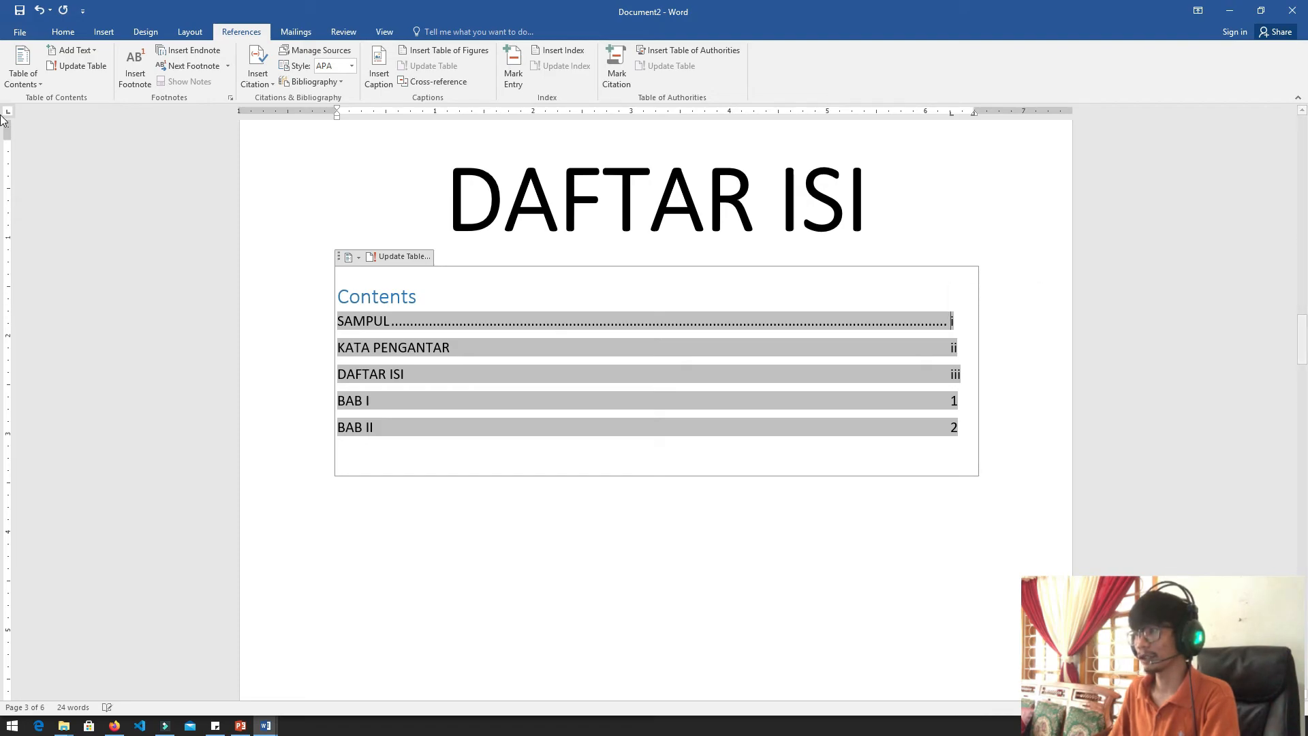
Move the SAMPUL page number to the 6.49-inch right tab stop and set that stop's leader to None
{"action": "key", "text": "Tab"}
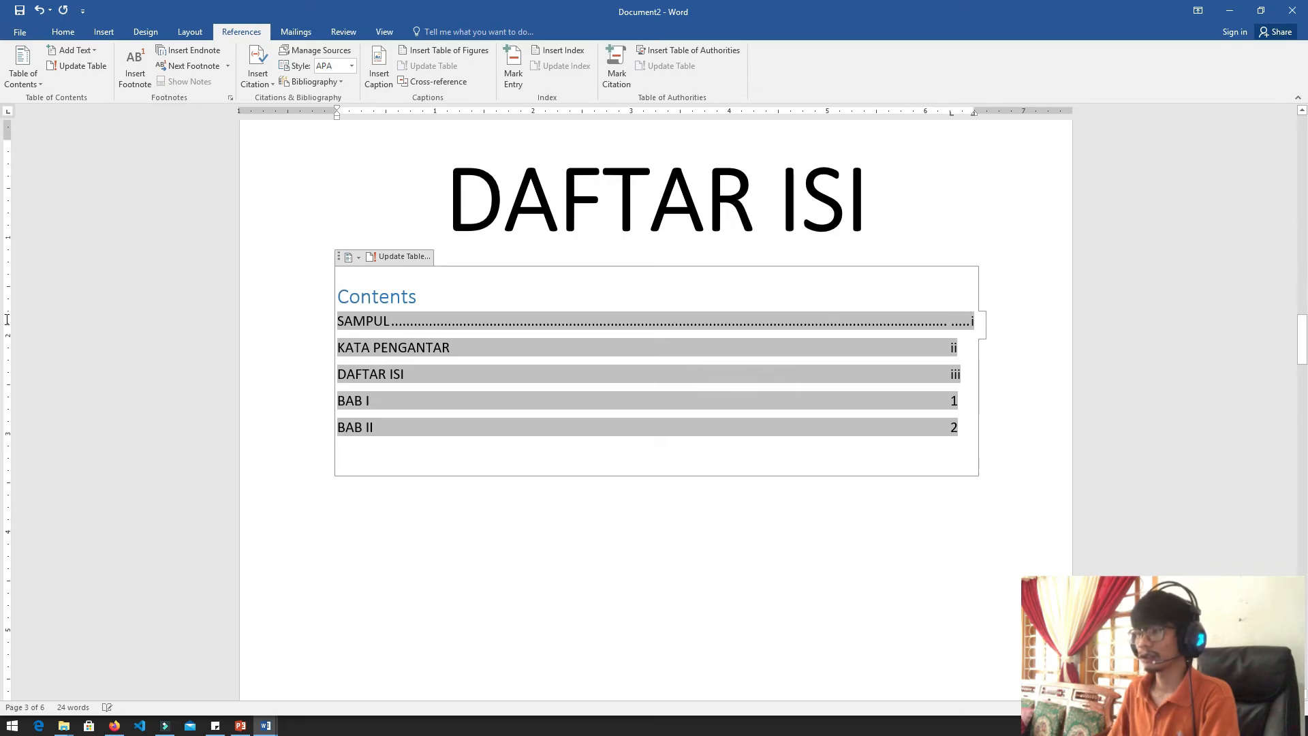
{"action": "double_click", "coordinate": [4, 123]}
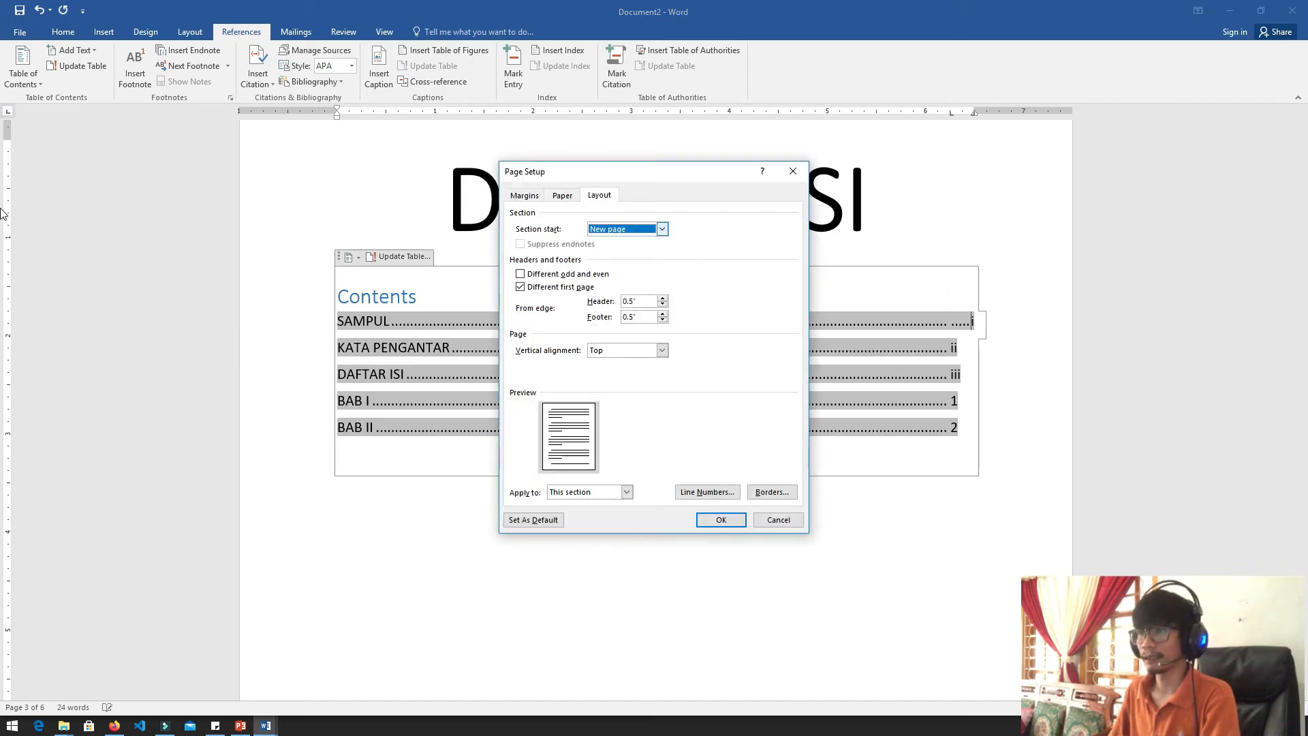
{"action": "key", "text": "Escape"}
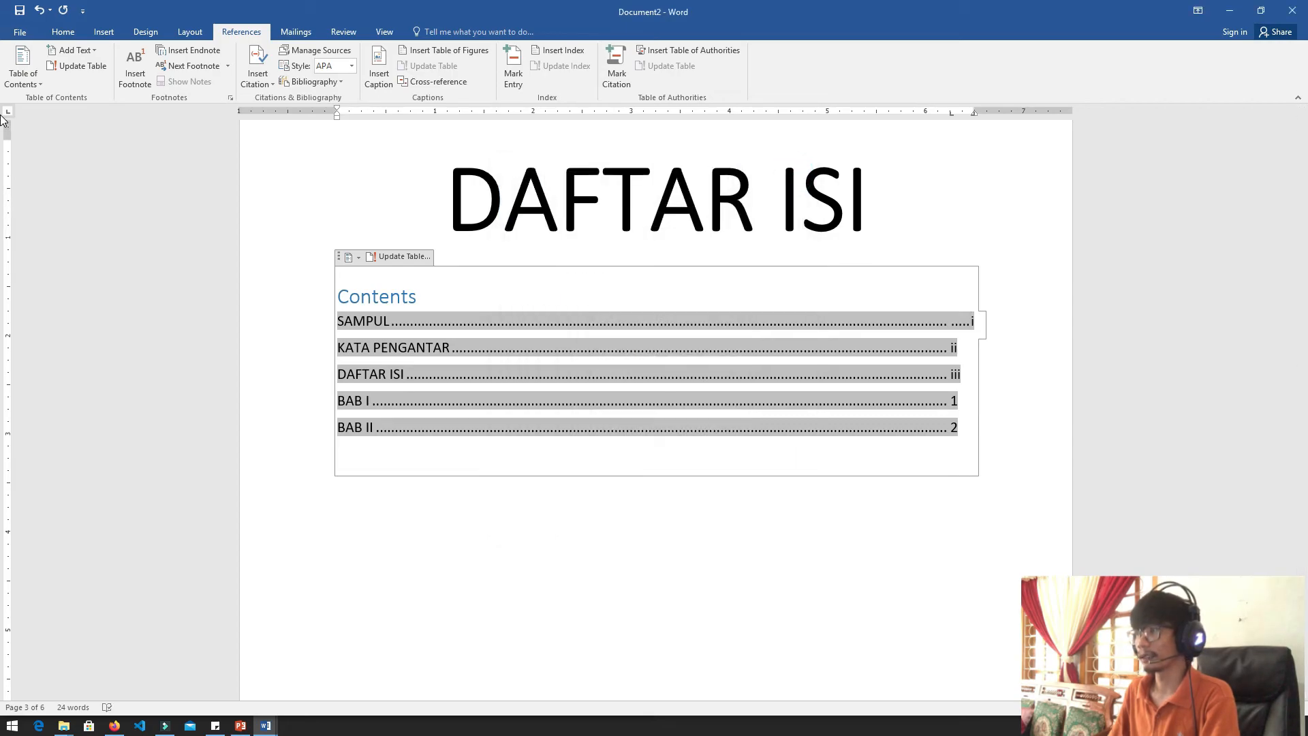
{"action": "double_click", "coordinate": [6, 112]}
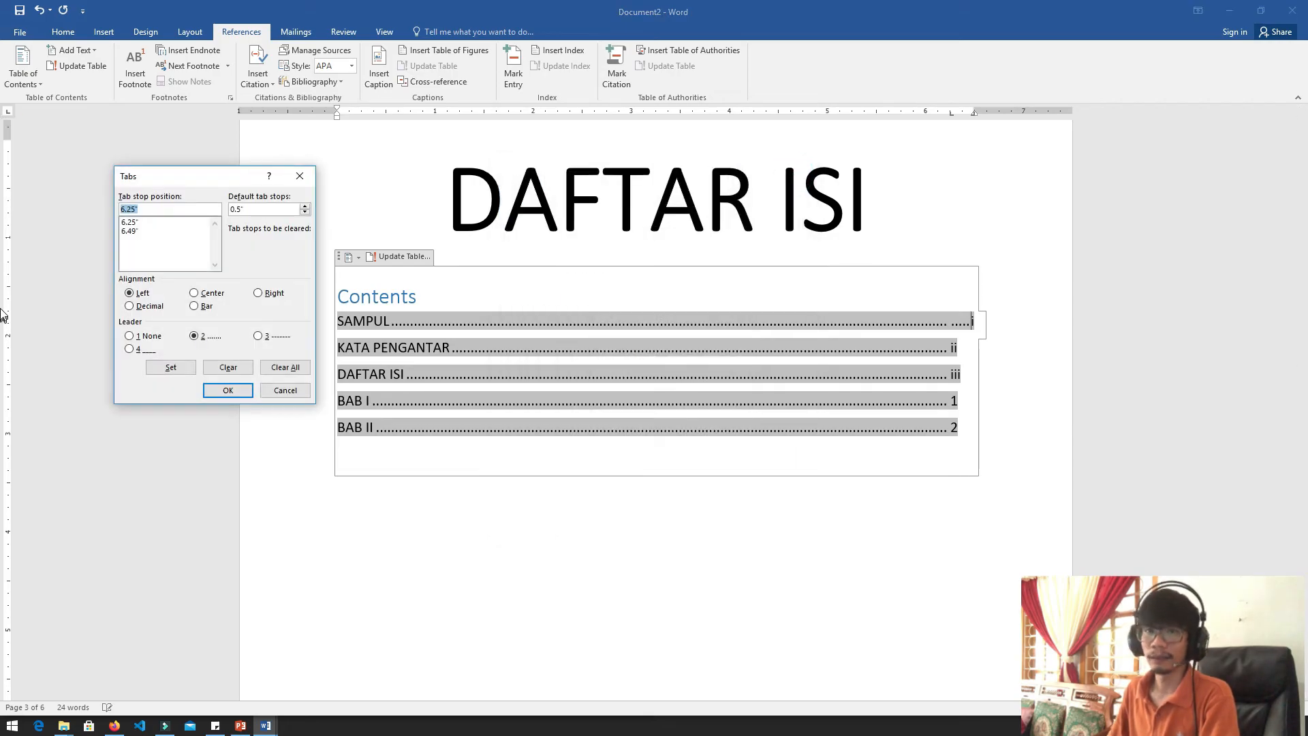
{"action": "key", "text": "Down"}
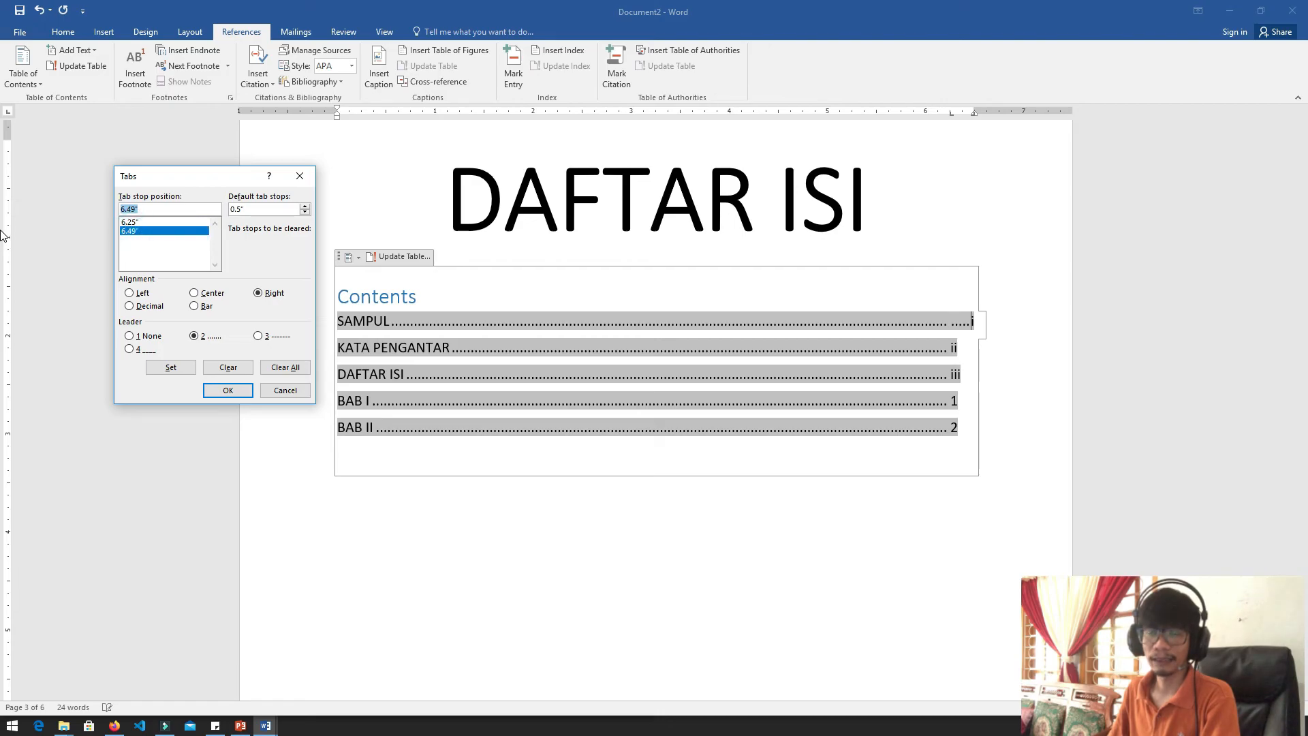
{"action": "left_click", "coordinate": [129, 336]}
{"action": "left_click", "coordinate": [228, 391]}
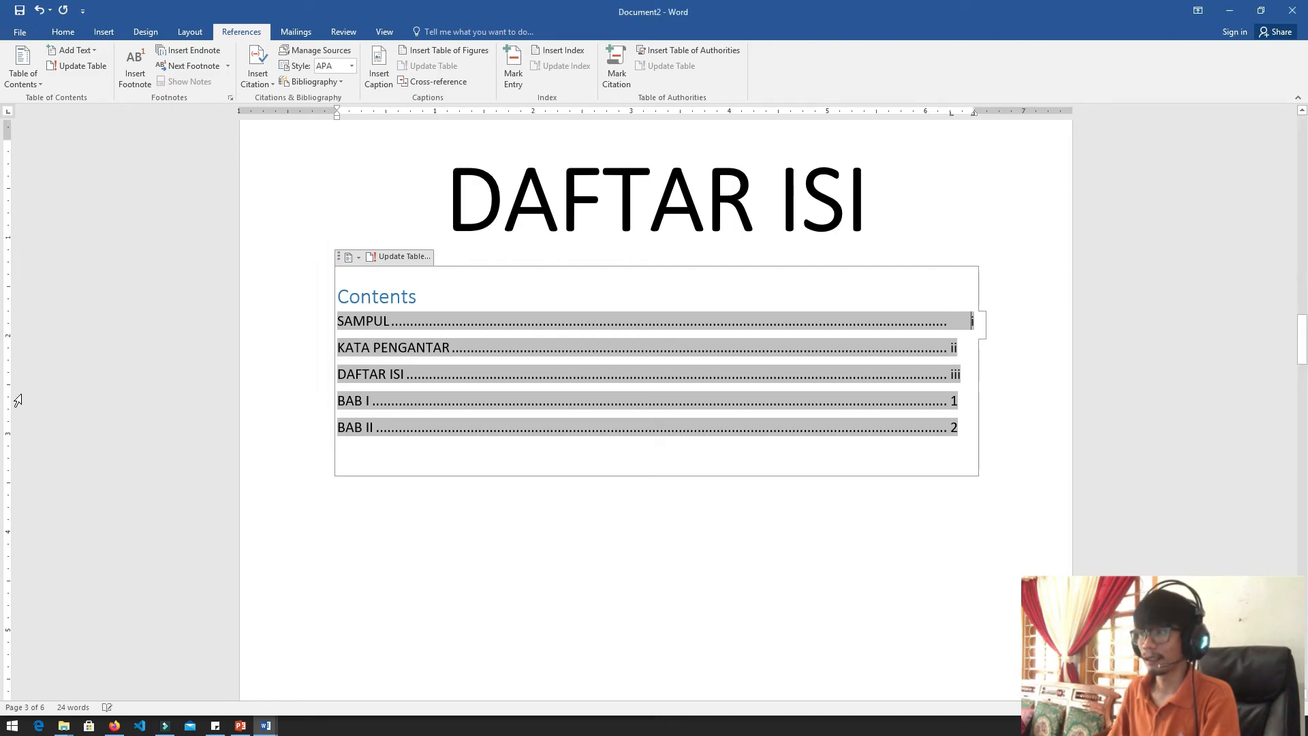
Try to move the KATA PENGANTAR page number to the right tab stop, and undo the change
{"action": "left_click", "coordinate": [951, 347]}
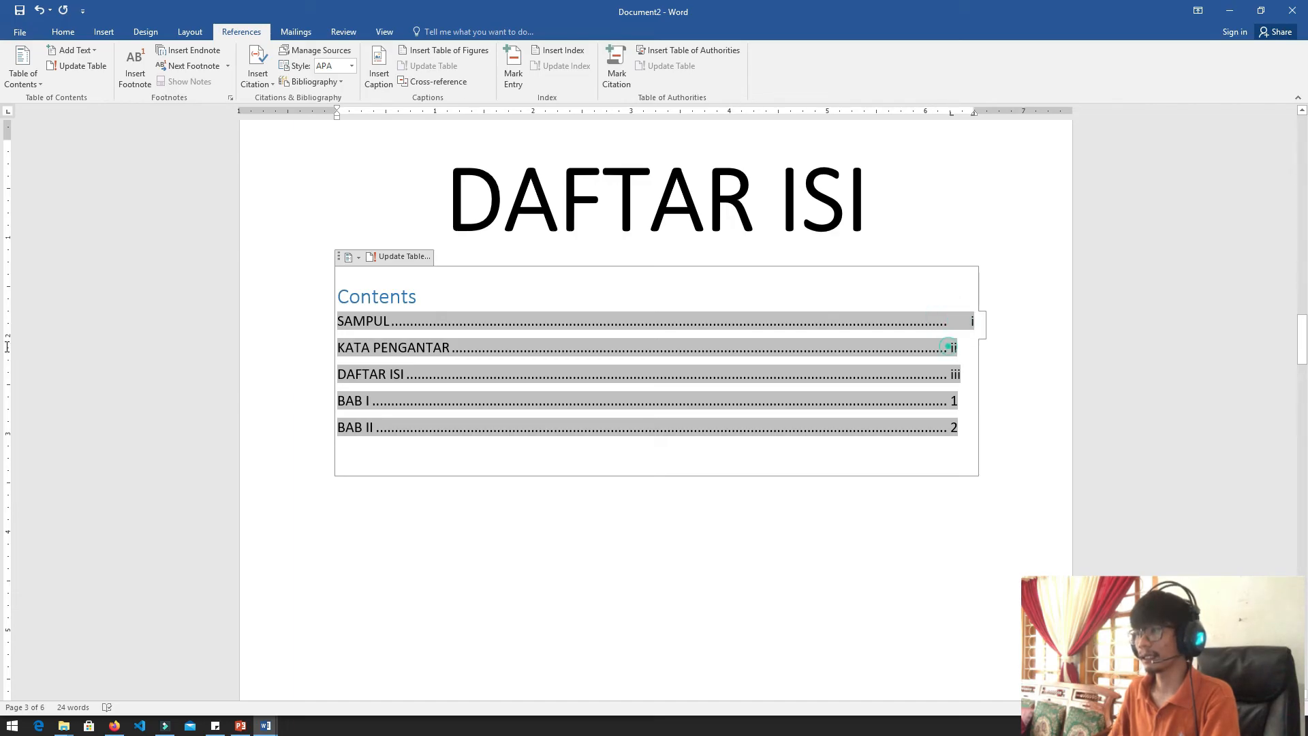
{"action": "key", "text": "Tab"}
{"action": "key", "text": "ctrl+z"}
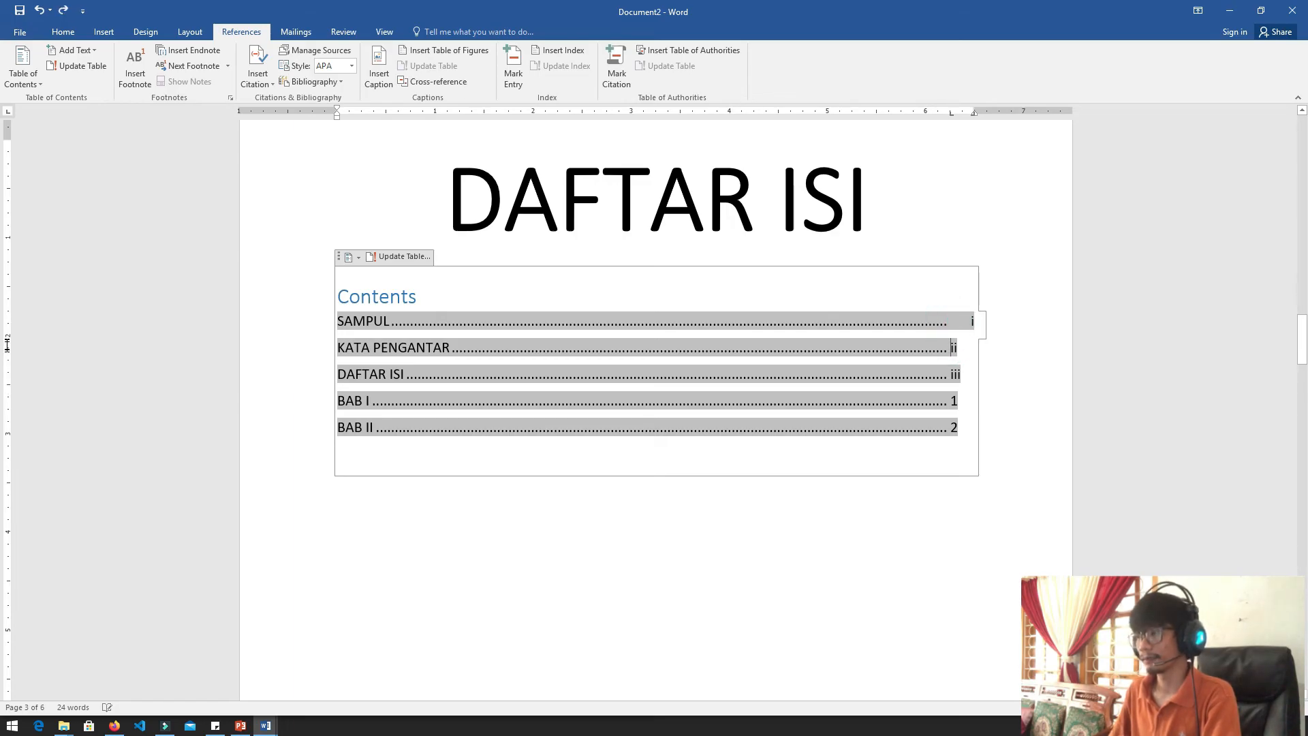
Try to copy the SAMPUL entry's formatting onto the DAFTAR ISI entry with Format Painter
{"action": "left_click", "coordinate": [944, 321]}
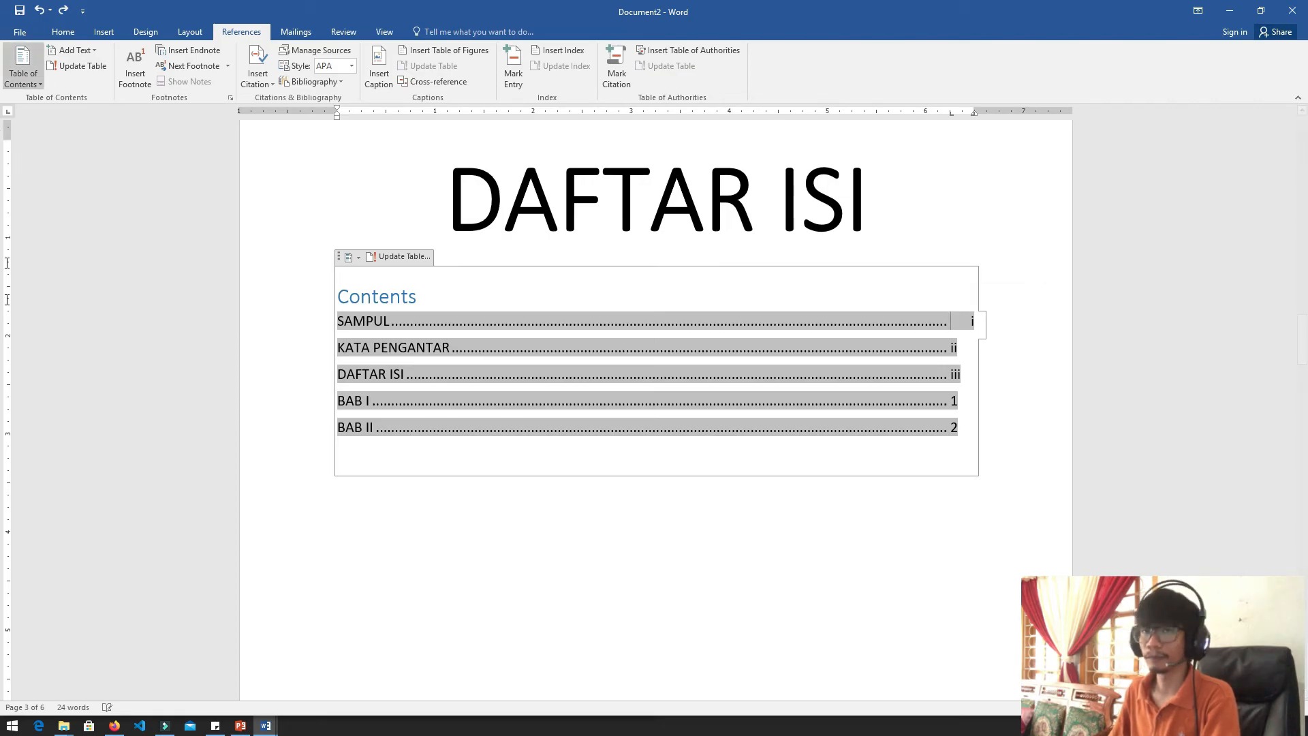
{"action": "left_click", "coordinate": [2, 32]}
{"action": "key", "text": "Escape"}
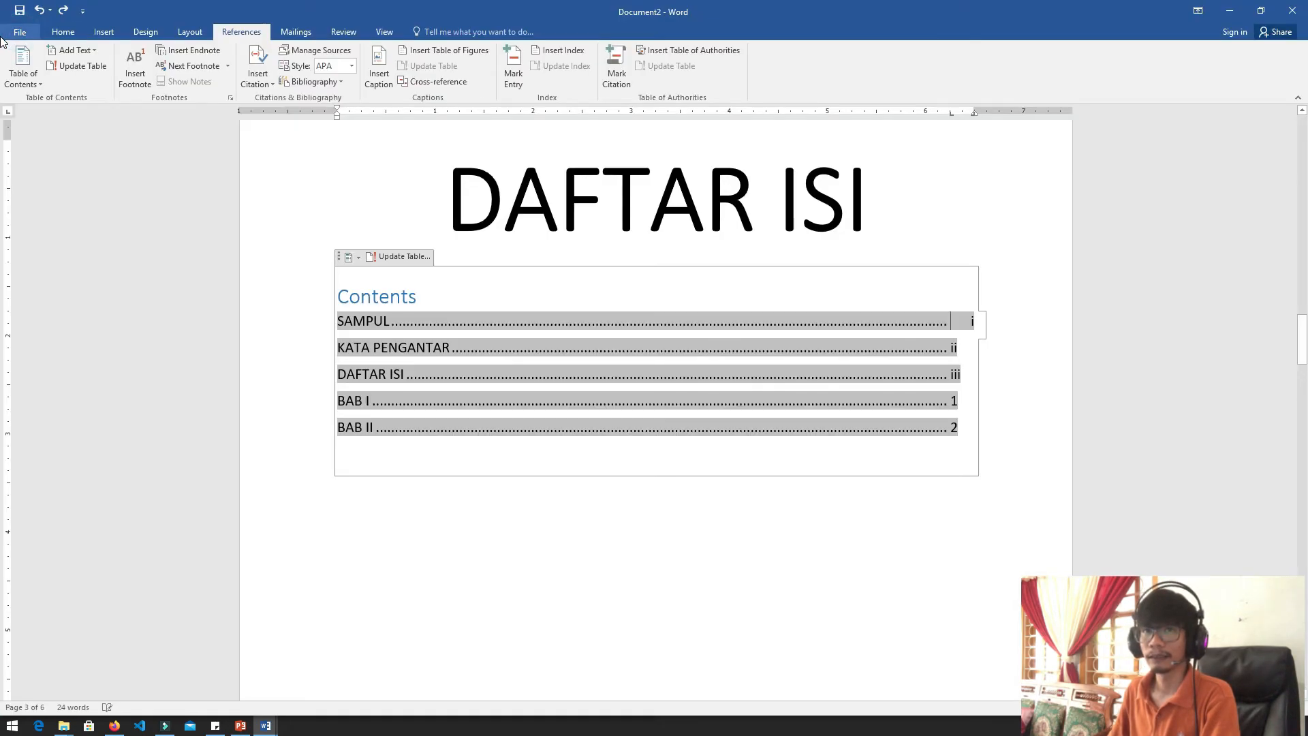
{"action": "left_click", "coordinate": [62, 32]}
{"action": "left_click", "coordinate": [67, 81]}
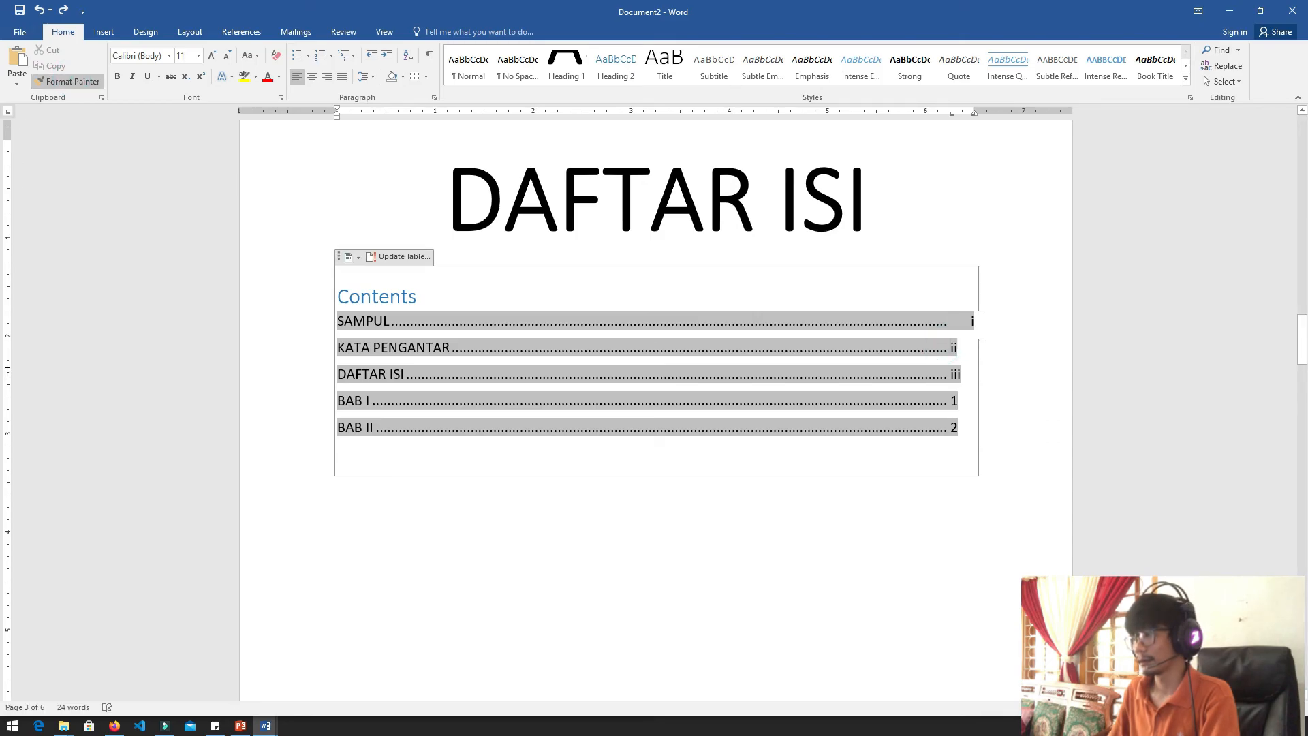
{"action": "left_click", "coordinate": [947, 373]}
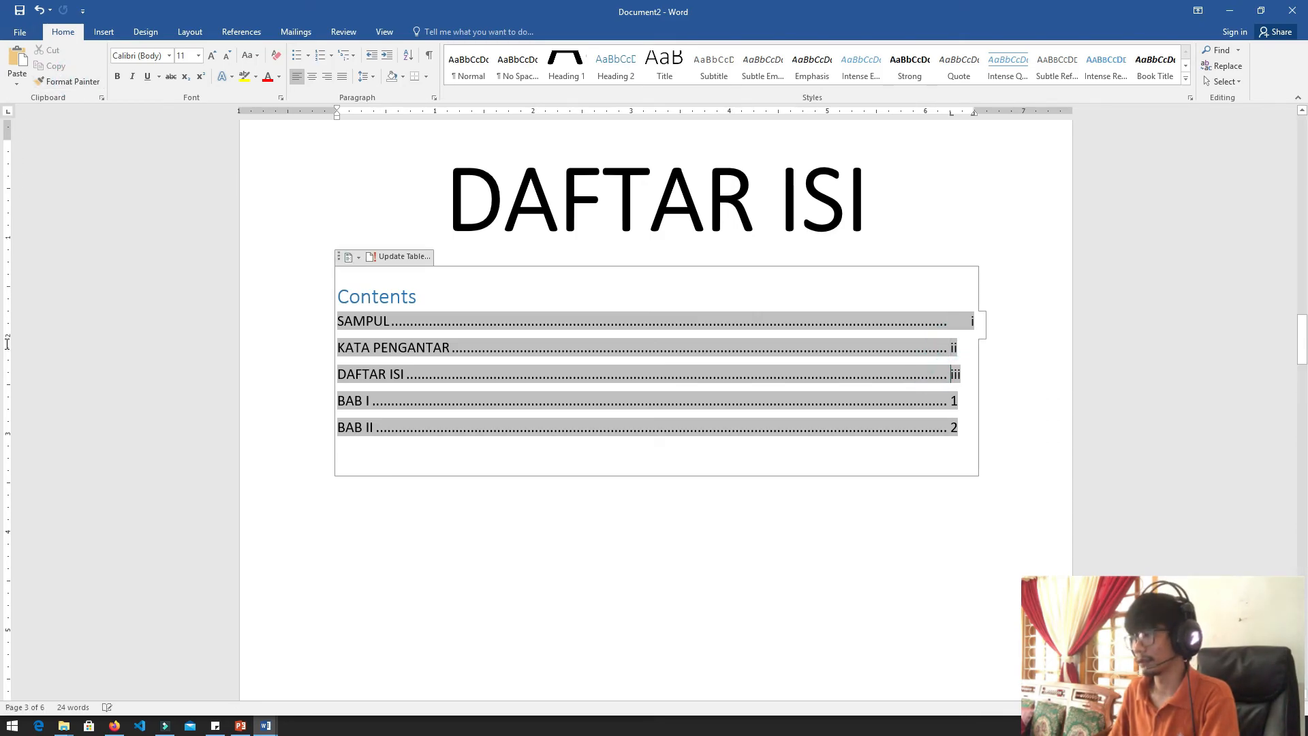
Move the KATA PENGANTAR page number to the 6.49-inch right tab stop
{"action": "key", "text": "ctrl+z"}
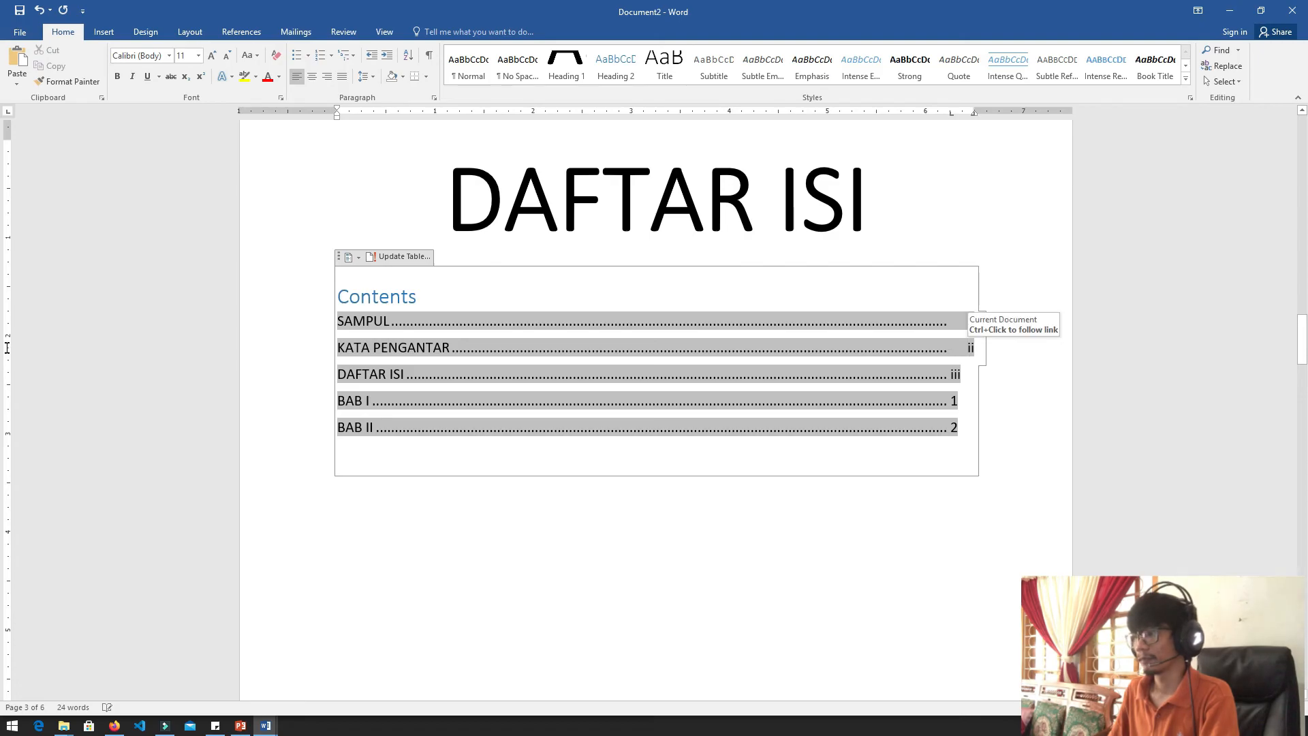
Try to copy the KATA PENGANTAR entry's formatting onto the BAB I and BAB II entries with Format Painter
{"action": "left_click", "coordinate": [68, 81]}
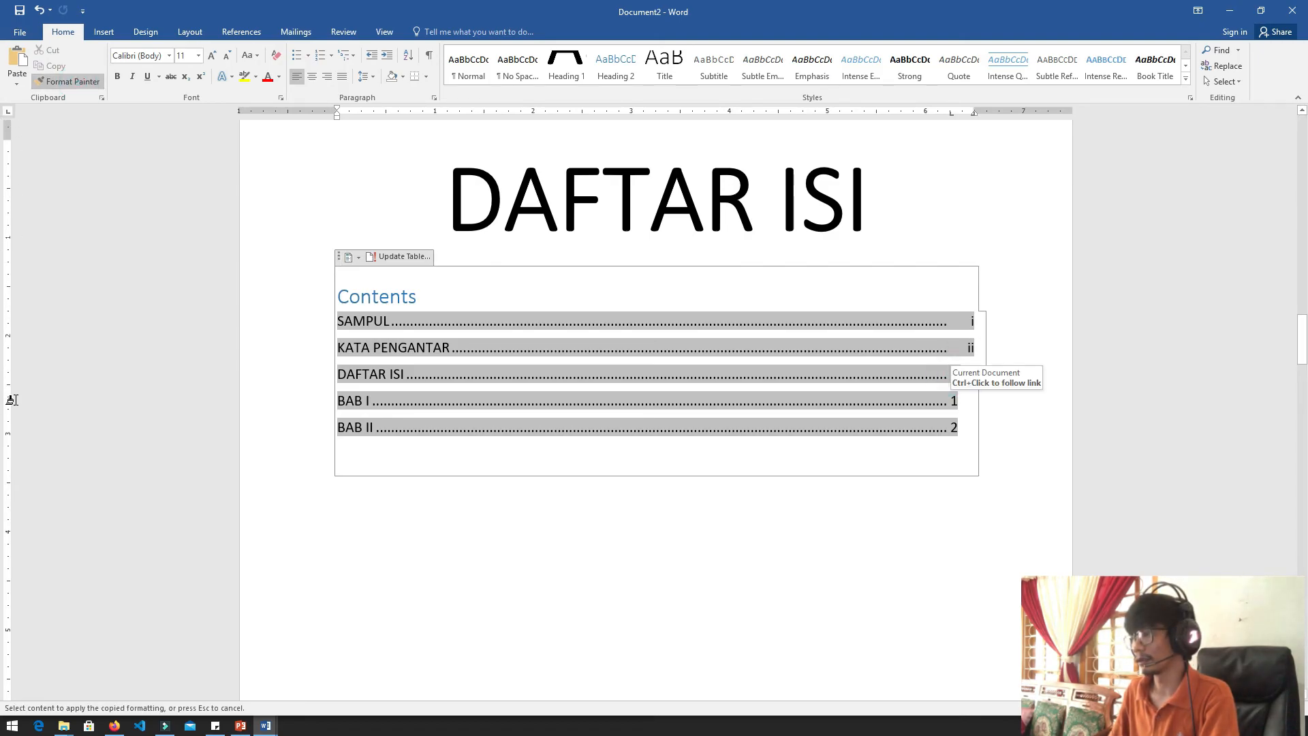
{"action": "left_click", "coordinate": [950, 401]}
{"action": "left_click", "coordinate": [949, 427]}
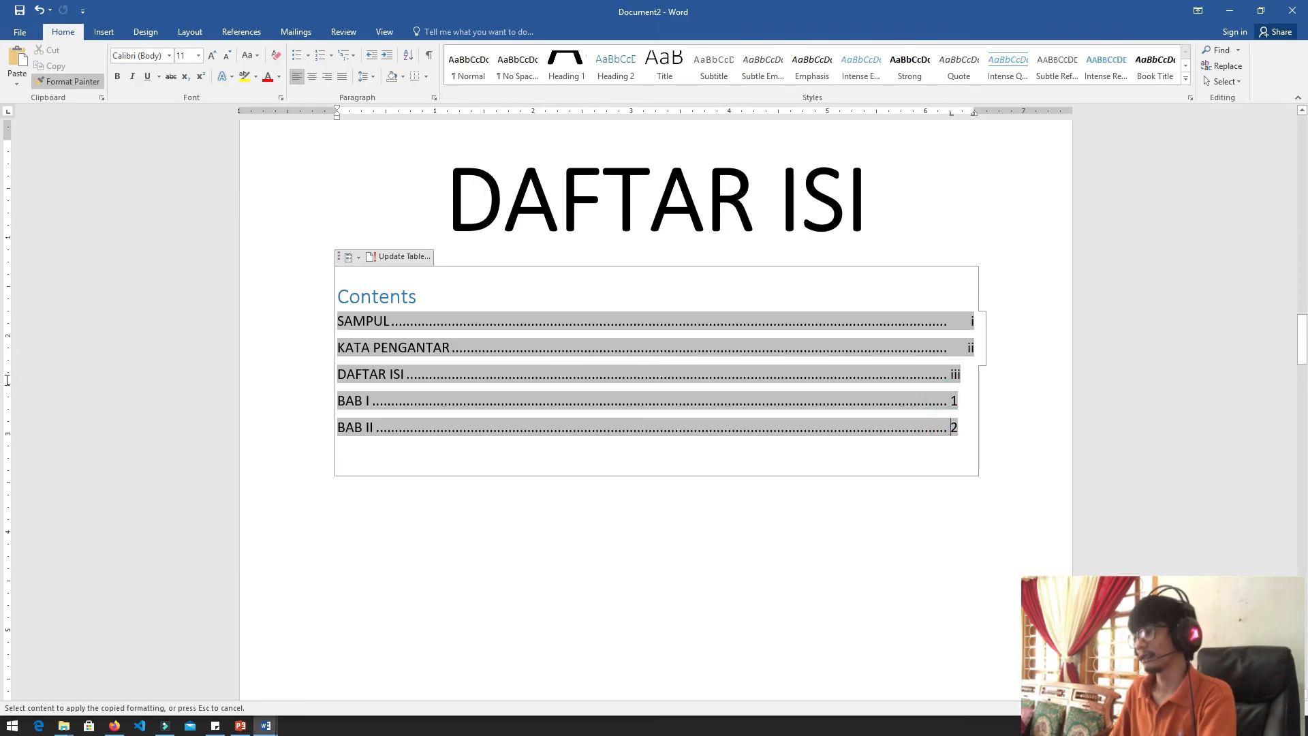
{"action": "key", "text": "Escape"}
Move the DAFTAR ISI, BAB I and BAB II page numbers to the 6.49-inch right tab stop
{"action": "left_click", "coordinate": [952, 374]}
{"action": "key", "text": "Tab"}
{"action": "left_click", "coordinate": [950, 401]}
{"action": "key", "text": "Tab"}
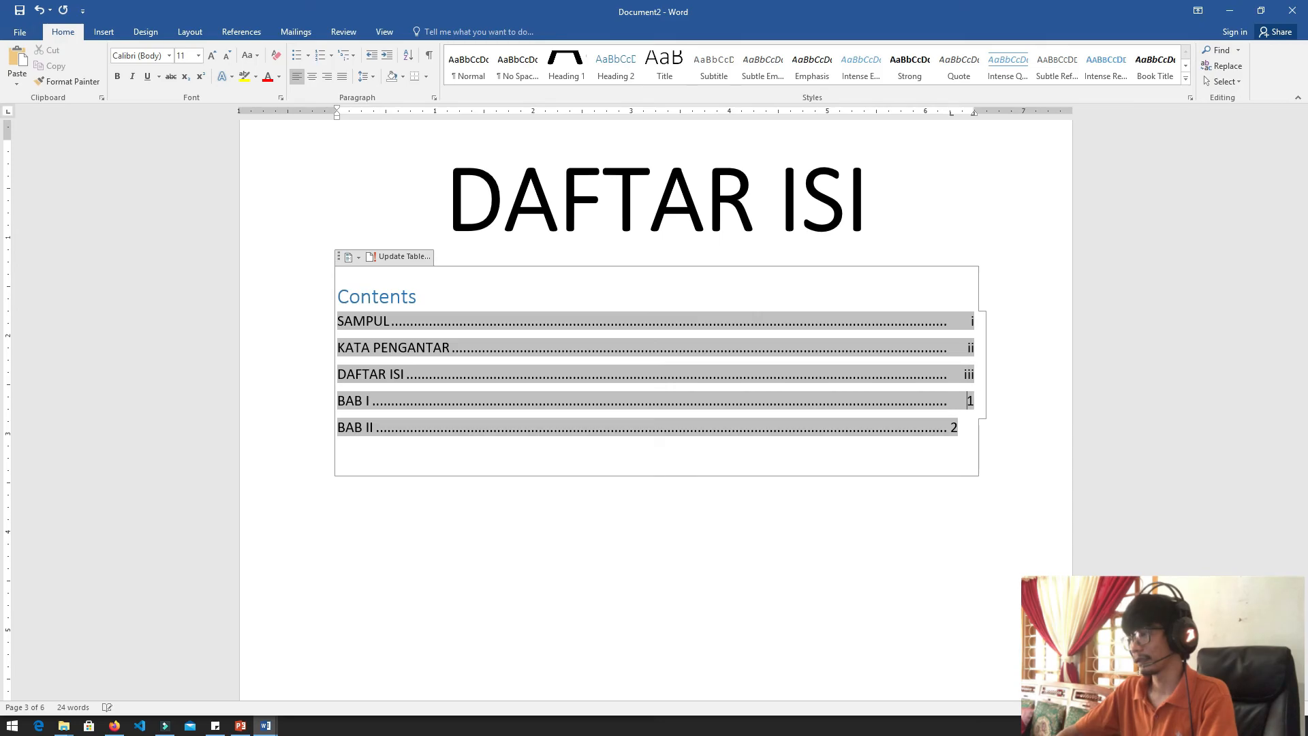
{"action": "key", "text": "Tab"}
{"action": "left_click", "coordinate": [900, 497]}
Examine the aligned table of contents and the footer page numbers of the pages down to BAB I and BAB II
{"action": "scroll", "coordinate": [899, 497], "scroll_direction": "down", "scroll_amount": 2}
{"action": "scroll", "coordinate": [7, 486], "scroll_direction": "up", "scroll_amount": 1}
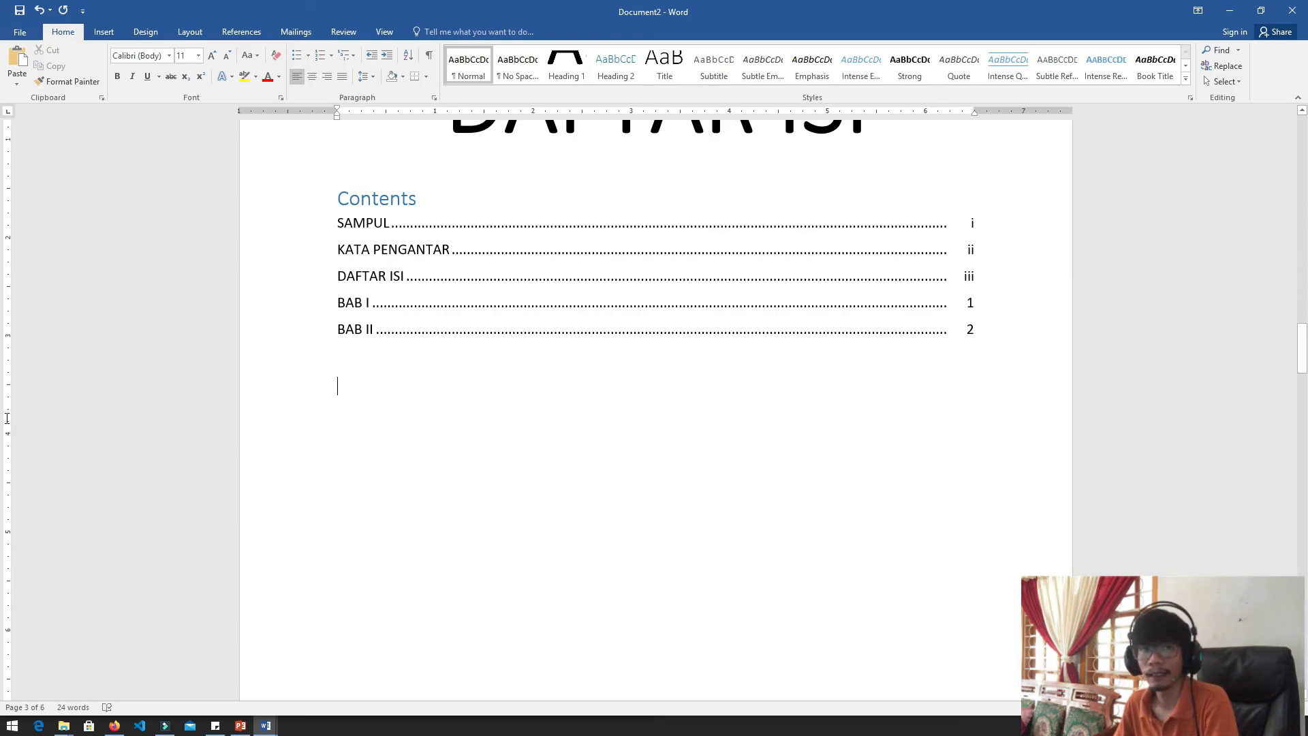
{"action": "scroll", "coordinate": [7, 423], "scroll_direction": "up", "scroll_amount": 1}
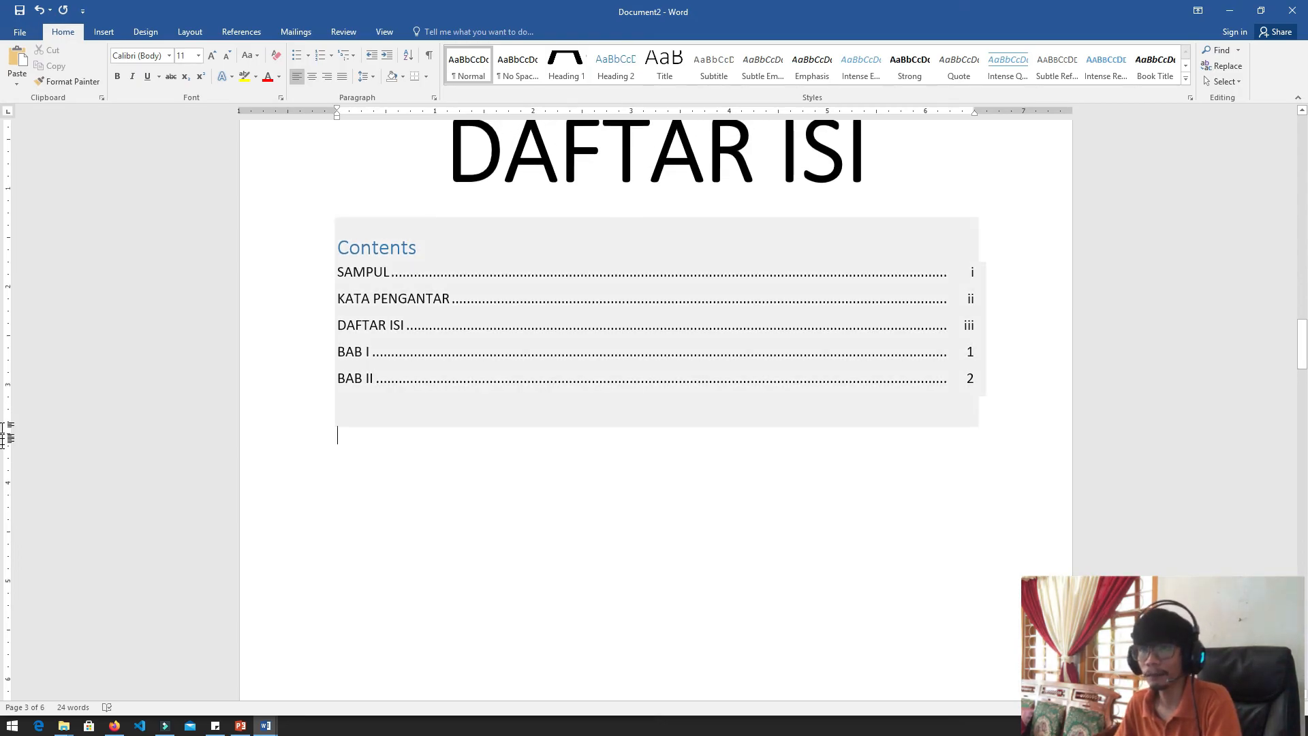
{"action": "scroll", "coordinate": [7, 416], "scroll_direction": "up", "scroll_amount": 4}
{"action": "scroll", "coordinate": [7, 409], "scroll_direction": "down", "scroll_amount": 6}
{"action": "scroll", "coordinate": [7, 409], "scroll_direction": "down", "scroll_amount": 5}
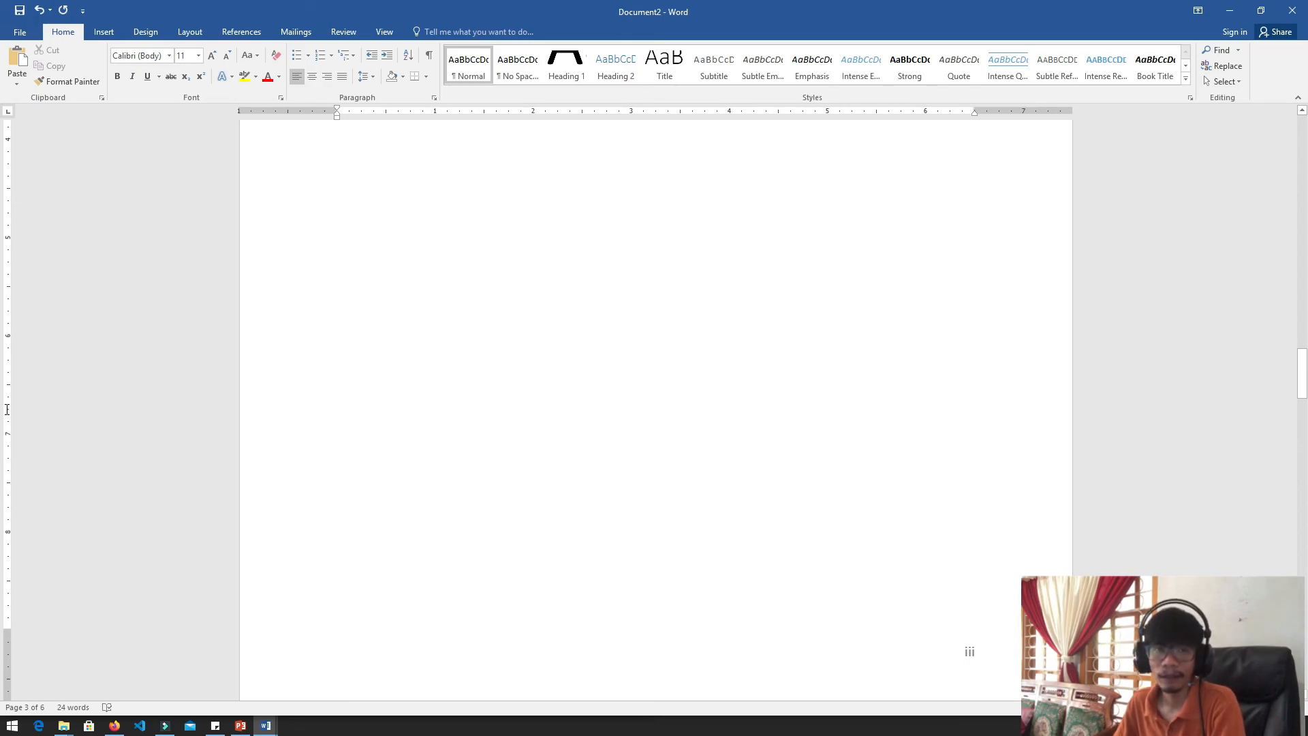
{"action": "scroll", "coordinate": [7, 409], "scroll_direction": "down", "scroll_amount": 20}
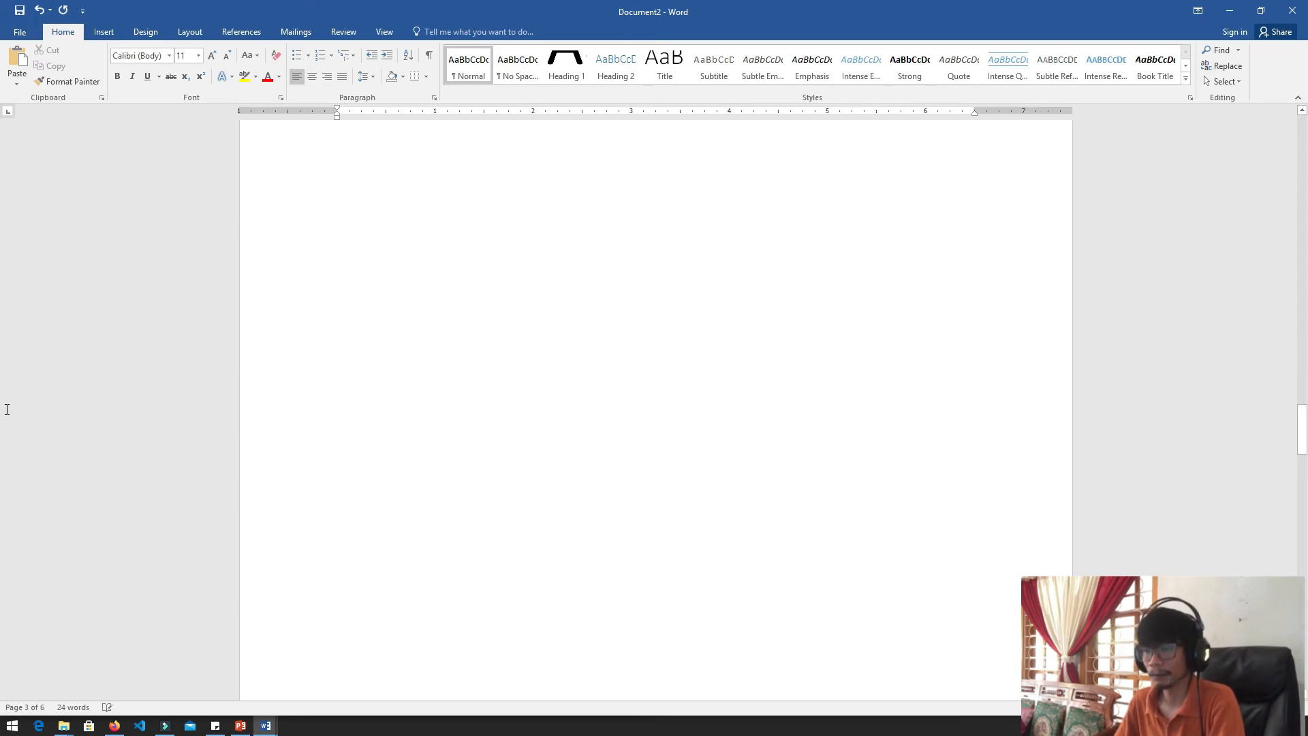
{"action": "scroll", "coordinate": [3, 412], "scroll_direction": "down", "scroll_amount": 5, "text": "ctrl"}
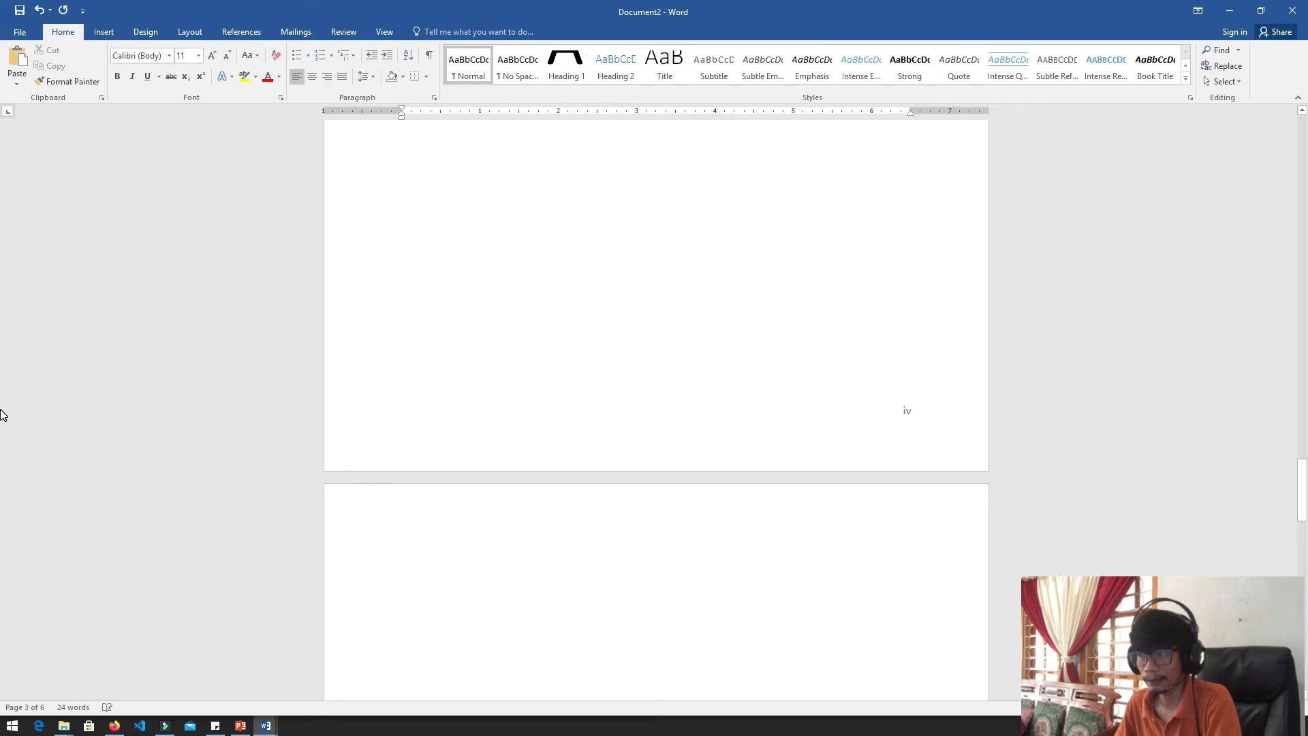
{"action": "scroll", "coordinate": [7, 409], "scroll_direction": "down", "scroll_amount": 3}
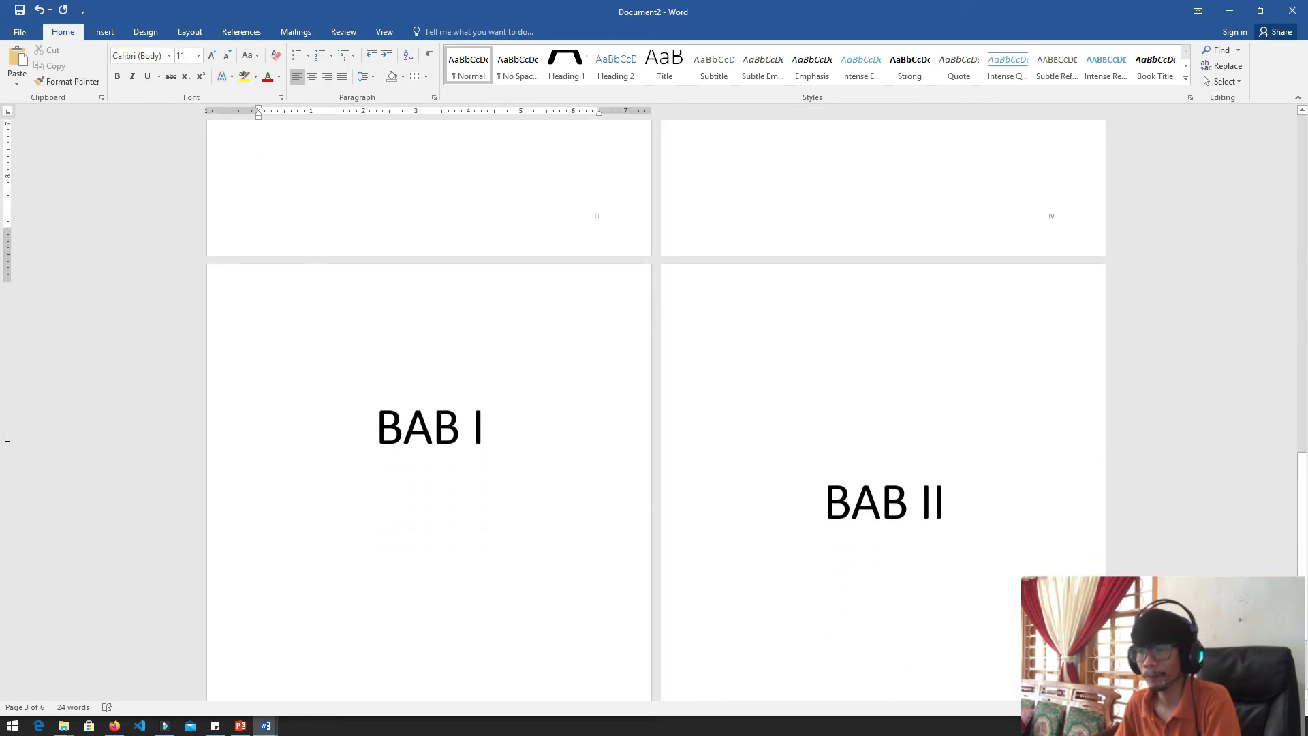
Insert blank lines below the BAB I title to push the BAB II title onto the following page
{"action": "scroll", "coordinate": [7, 422], "scroll_direction": "up", "scroll_amount": 1}
{"action": "left_click", "coordinate": [561, 482]}
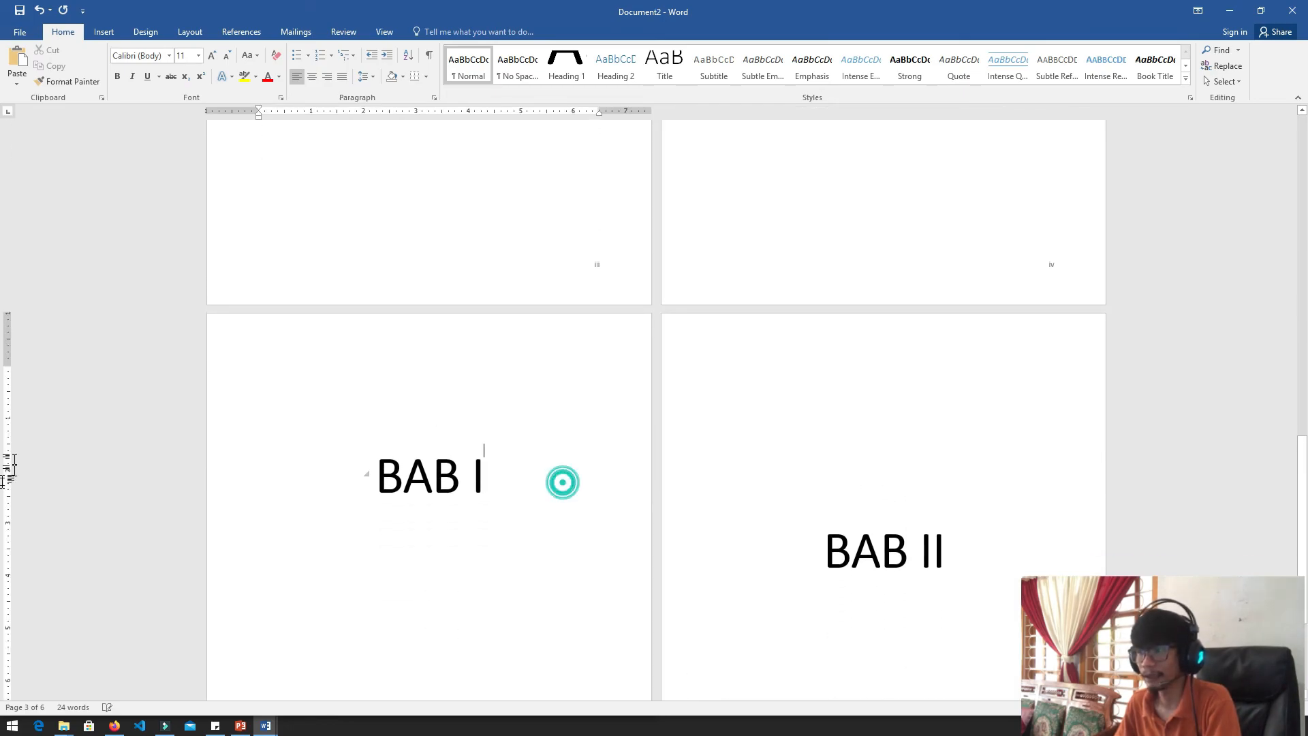
{"action": "scroll", "coordinate": [7, 409], "scroll_direction": "down", "scroll_amount": 2}
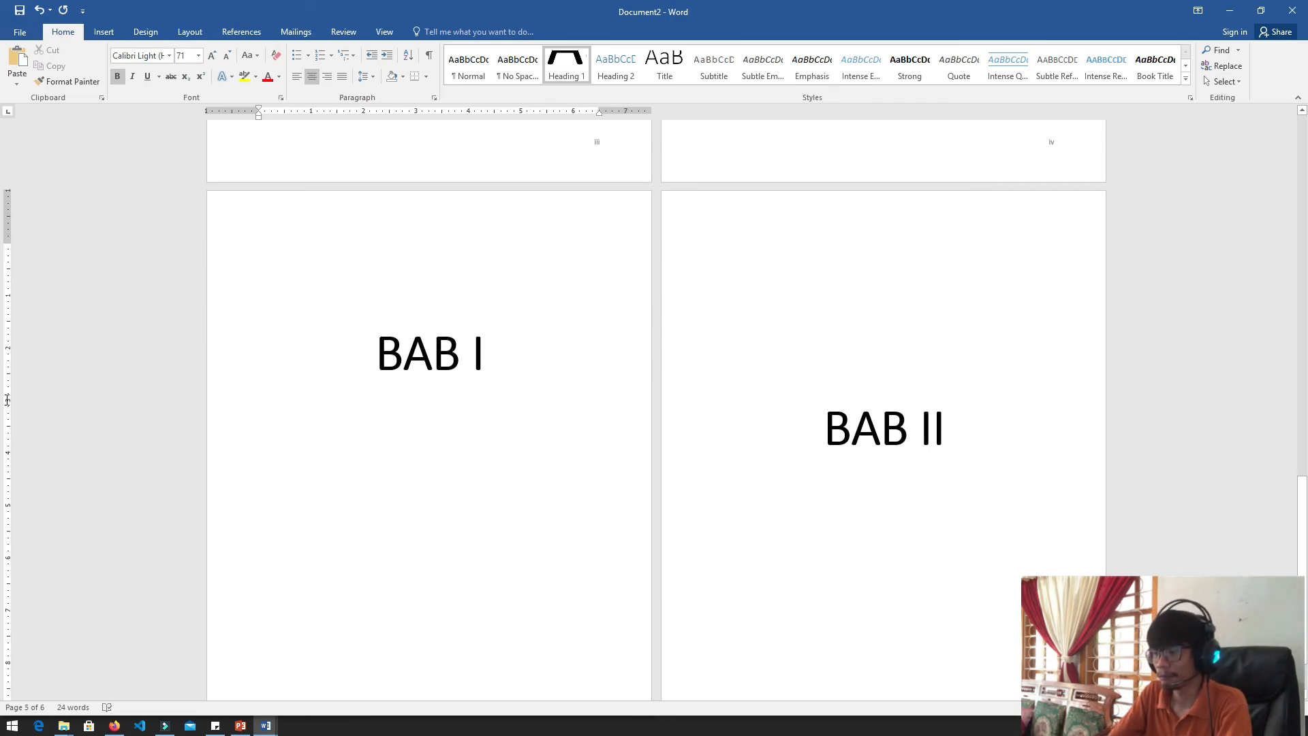
{"action": "key", "text": "Return"}
{"action": "key", "text": "Return"}
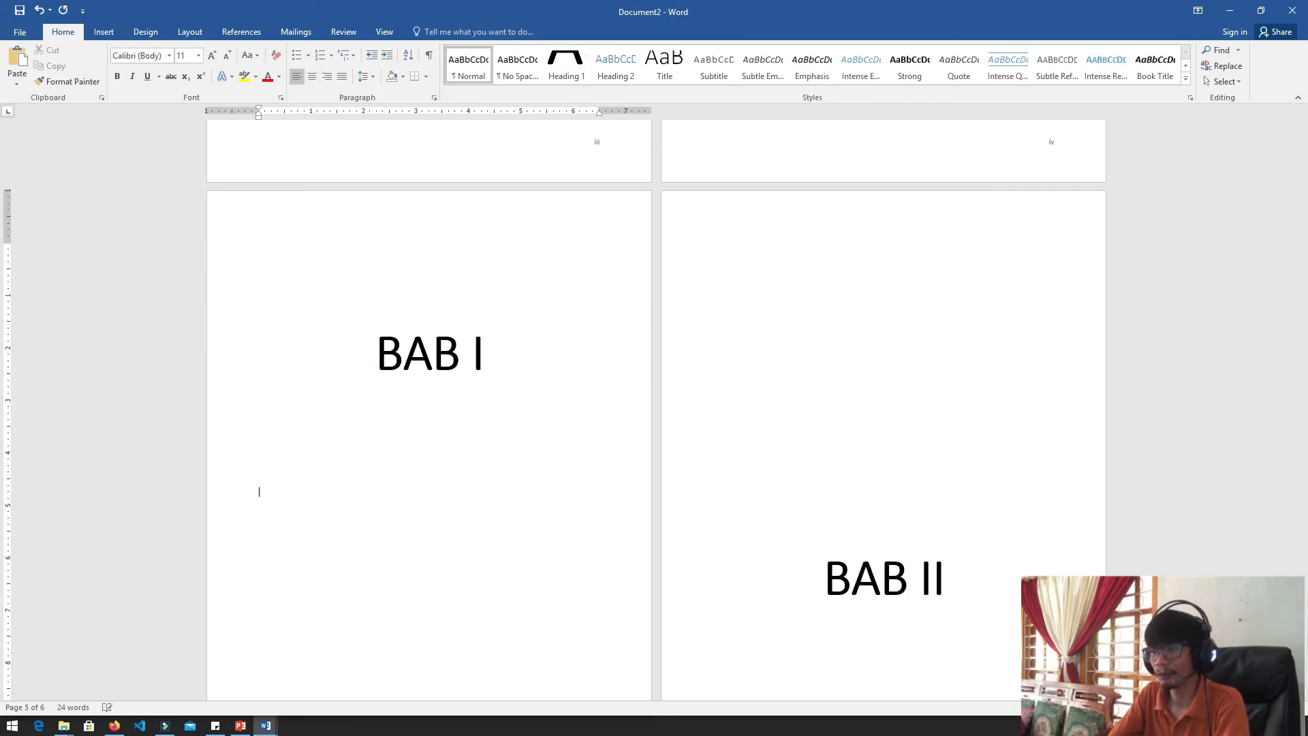
{"action": "key", "text": "Return"}
{"action": "key", "text": "Return"}
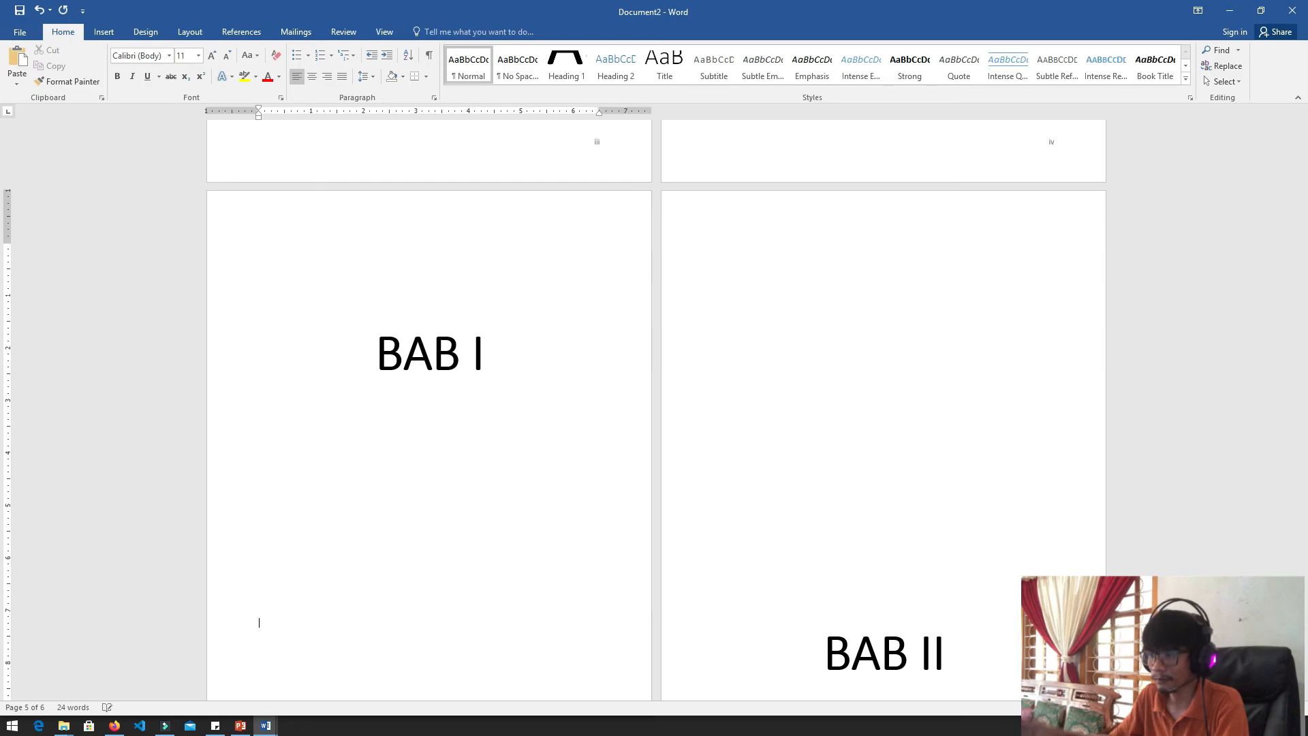
{"action": "scroll", "coordinate": [7, 369], "scroll_direction": "down", "scroll_amount": 5}
{"action": "key", "text": "Return"}
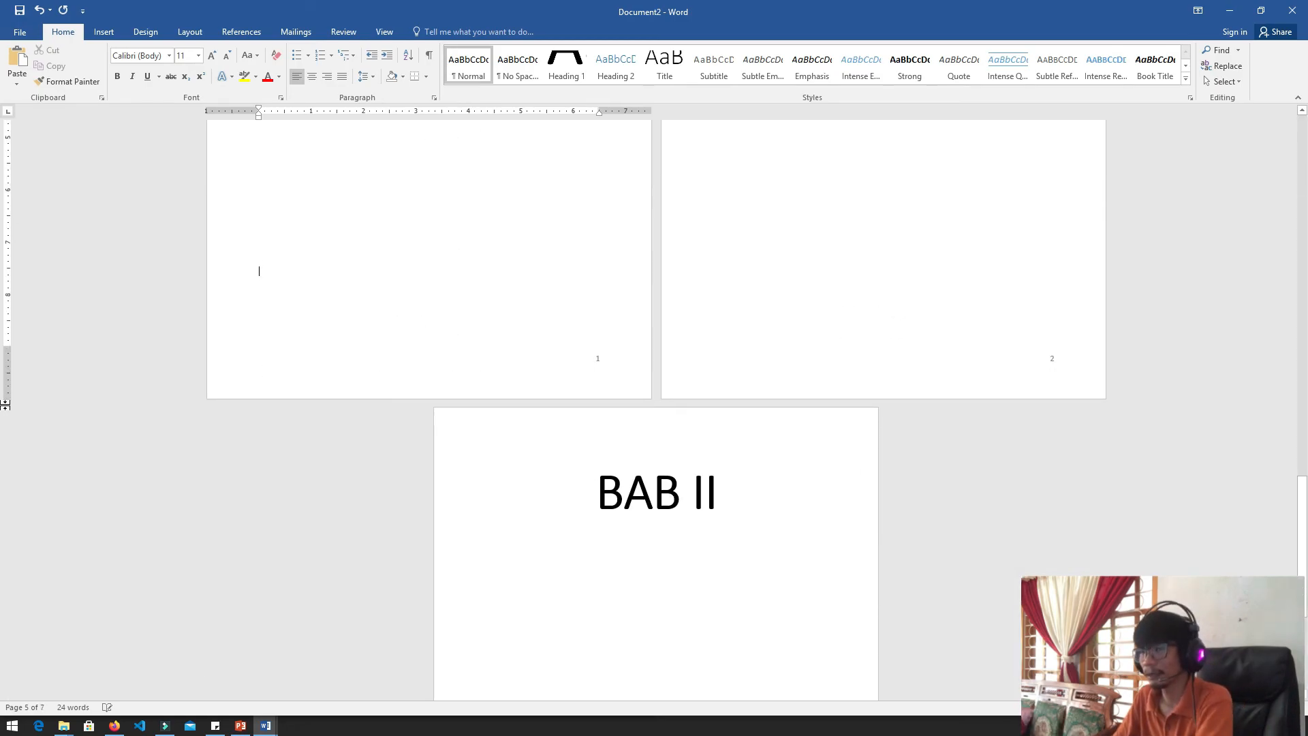
Update the table of contents on the DAFTAR ISI page, refreshing the page numbers only
{"action": "scroll", "coordinate": [7, 237], "scroll_direction": "up", "scroll_amount": 4}
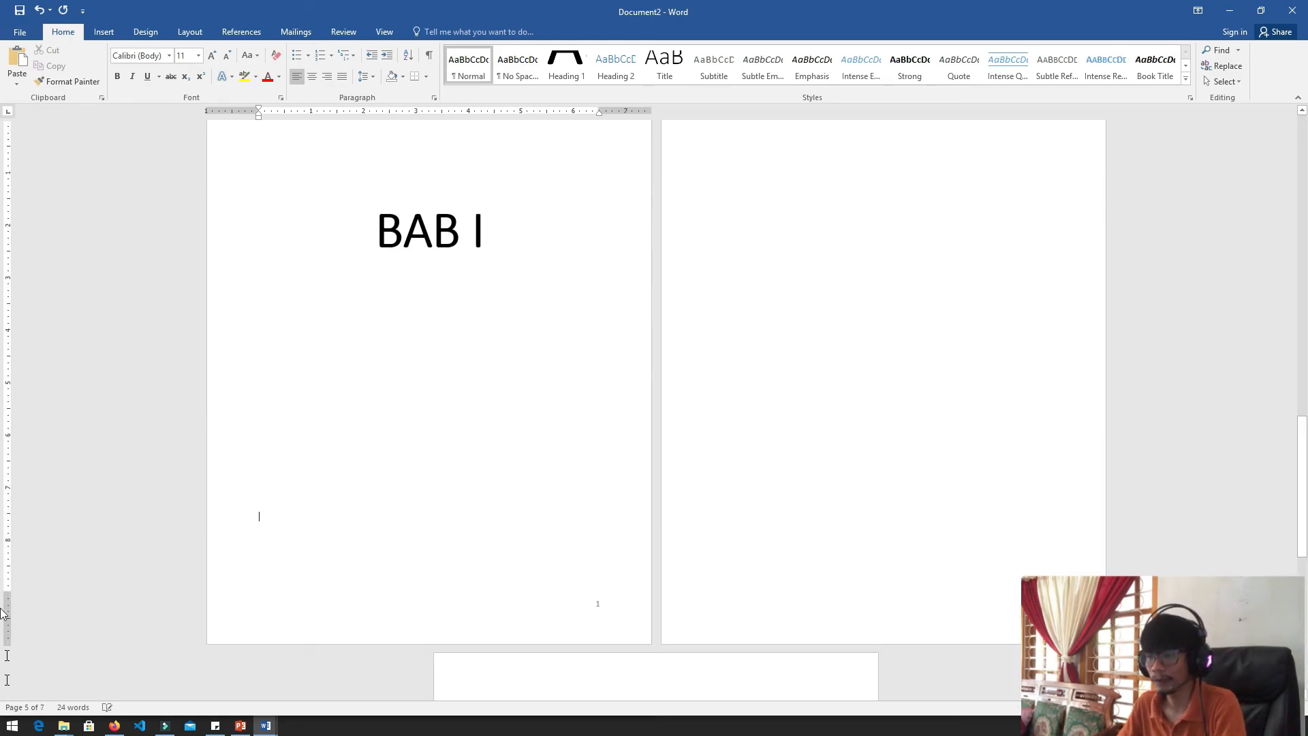
{"action": "scroll", "coordinate": [2, 613], "scroll_direction": "down", "scroll_amount": 2}
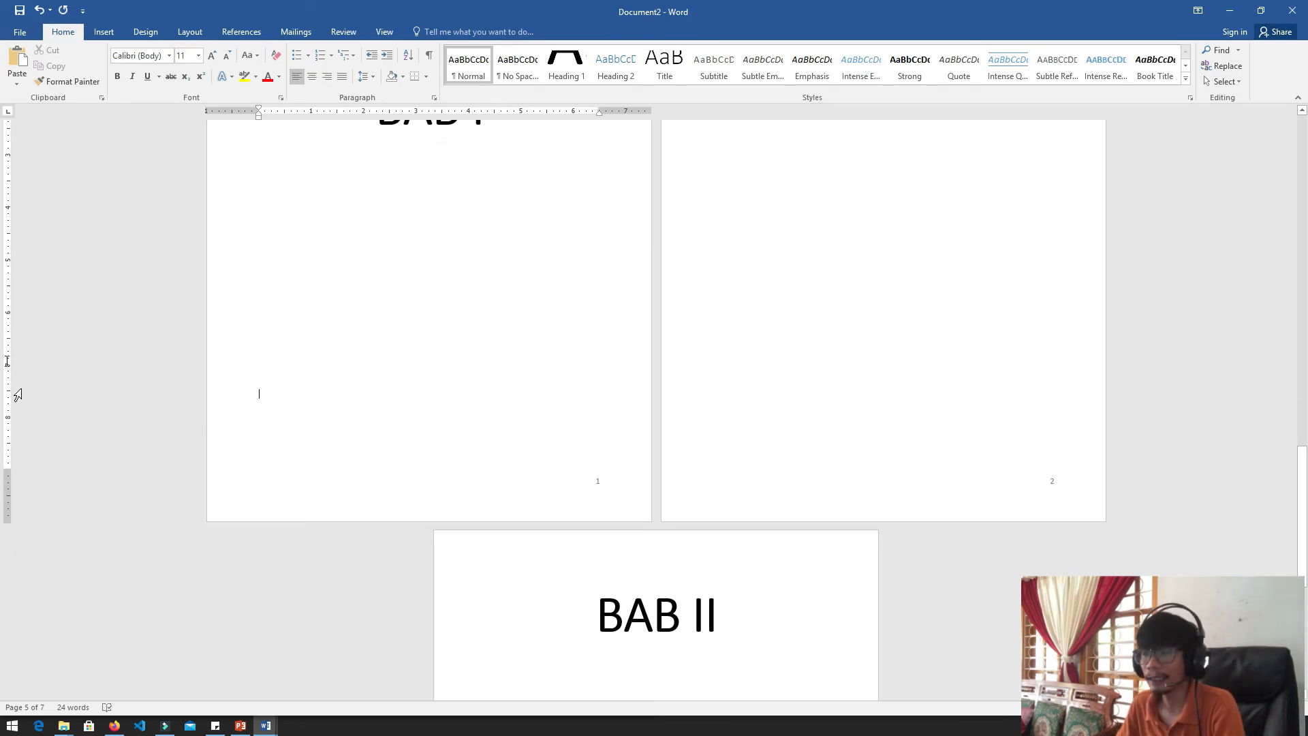
{"action": "scroll", "coordinate": [2, 491], "scroll_direction": "up", "scroll_amount": 10}
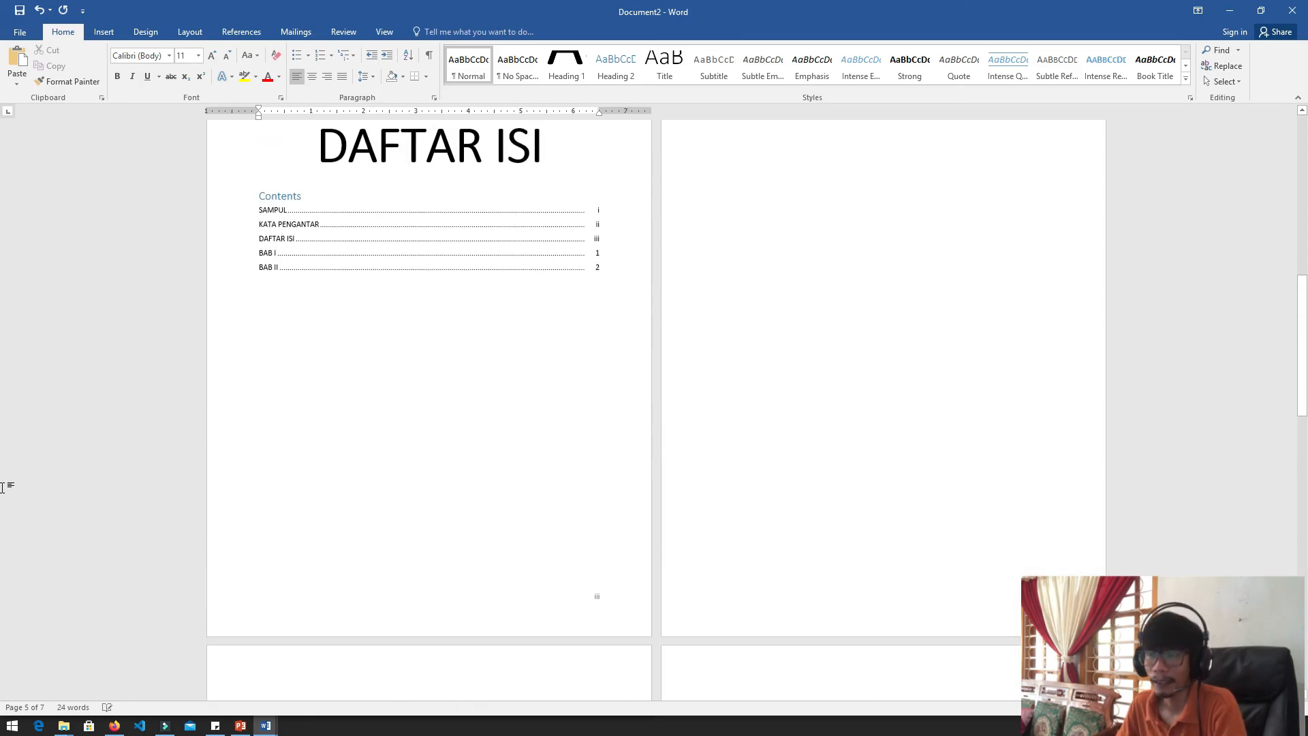
{"action": "scroll", "coordinate": [2, 488], "scroll_direction": "up", "scroll_amount": 3}
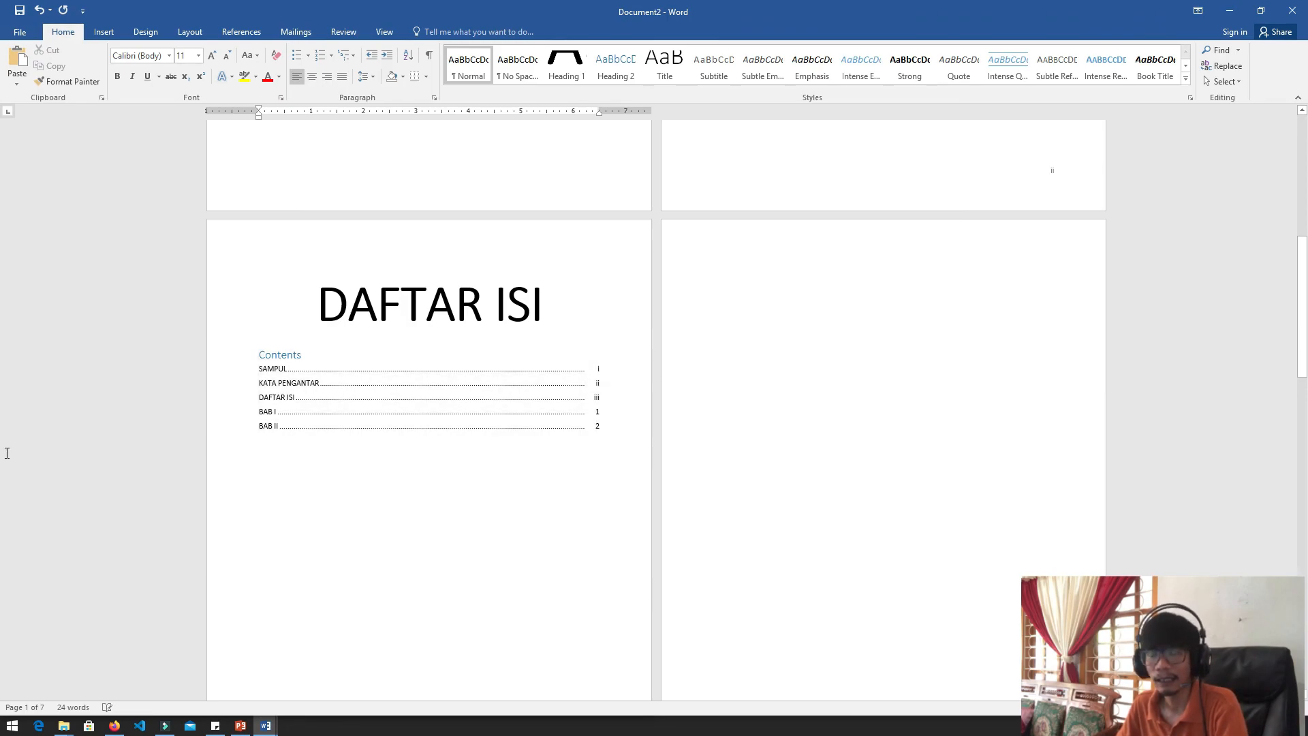
{"action": "left_click", "coordinate": [402, 410]}
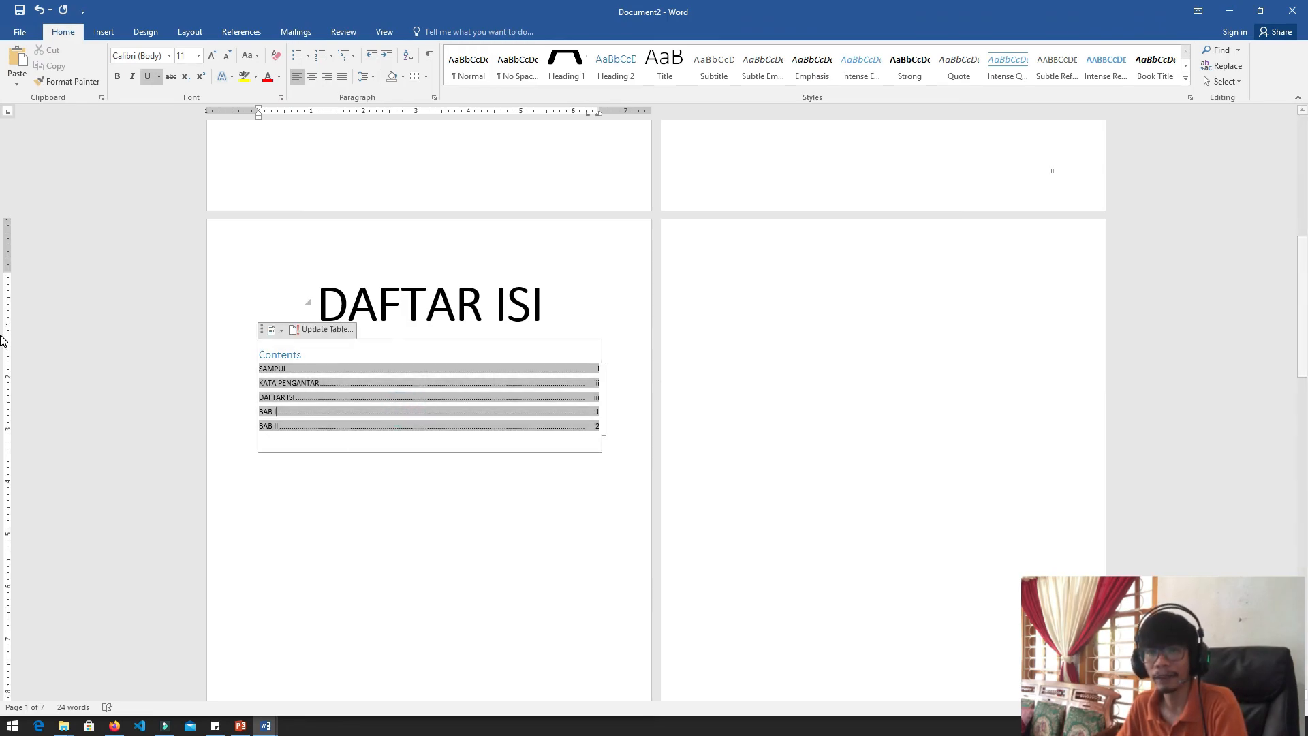
{"action": "left_click", "coordinate": [321, 329]}
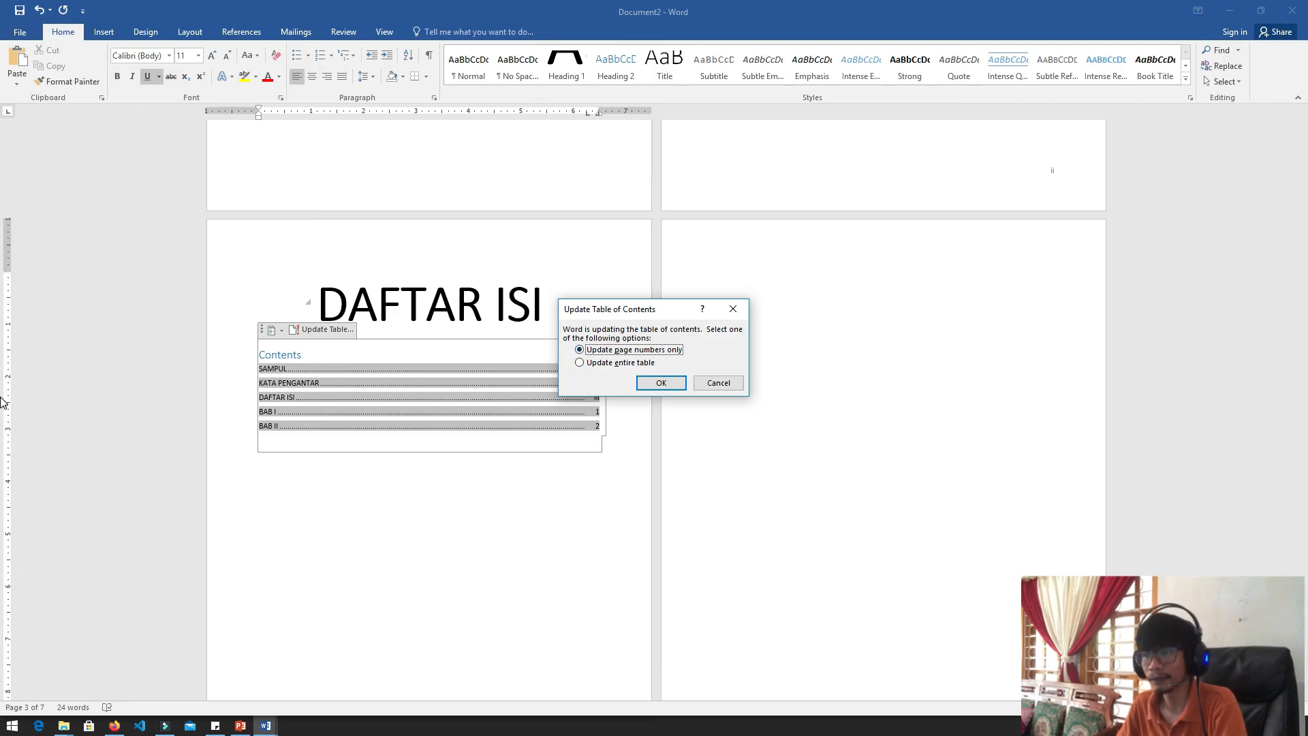
{"action": "key", "text": "Return"}
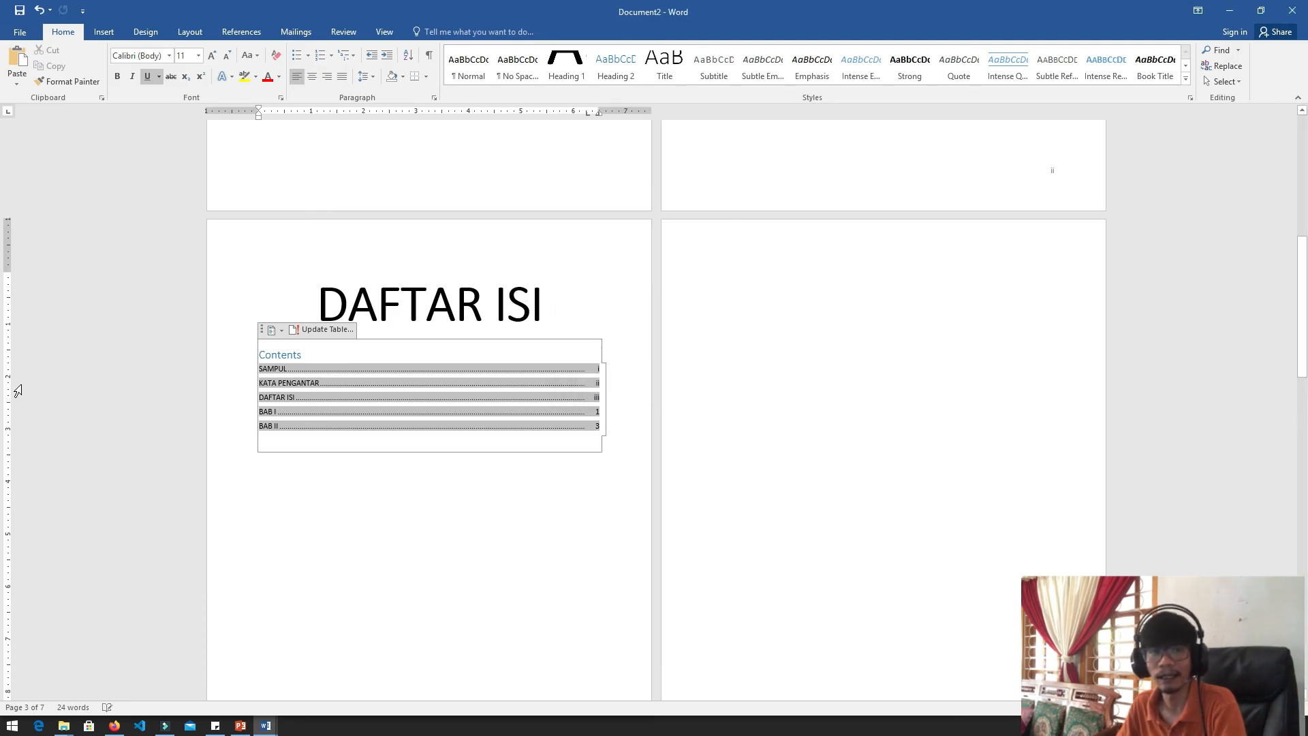
{"action": "scroll", "coordinate": [18, 391], "scroll_direction": "down", "scroll_amount": 3}
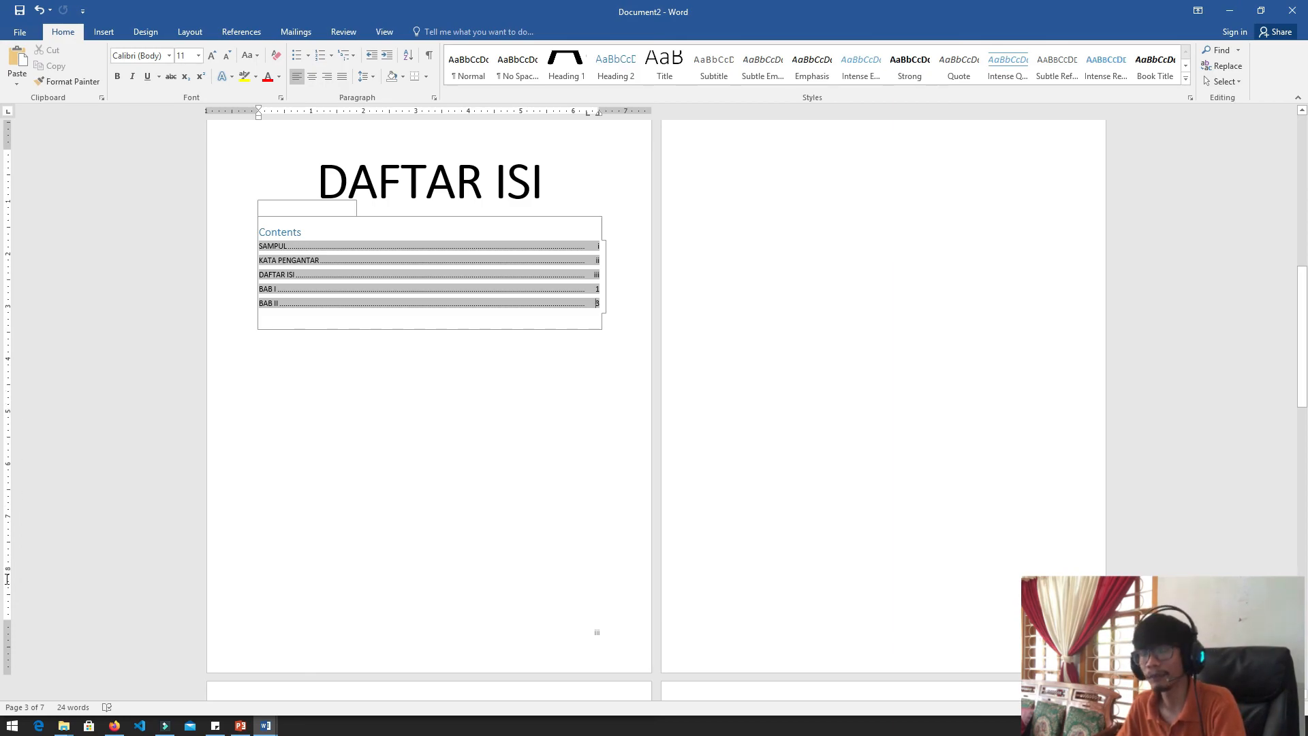
{"action": "scroll", "coordinate": [8, 542], "scroll_direction": "up", "scroll_amount": 3}
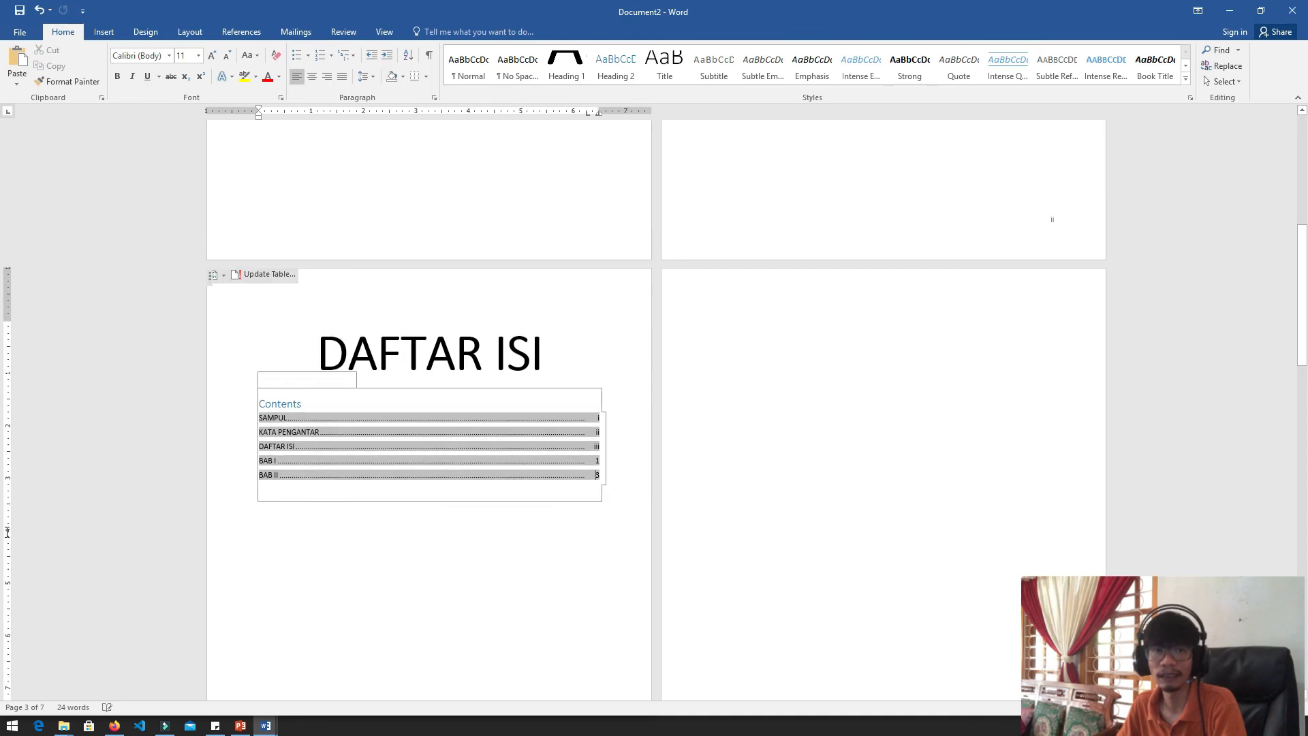